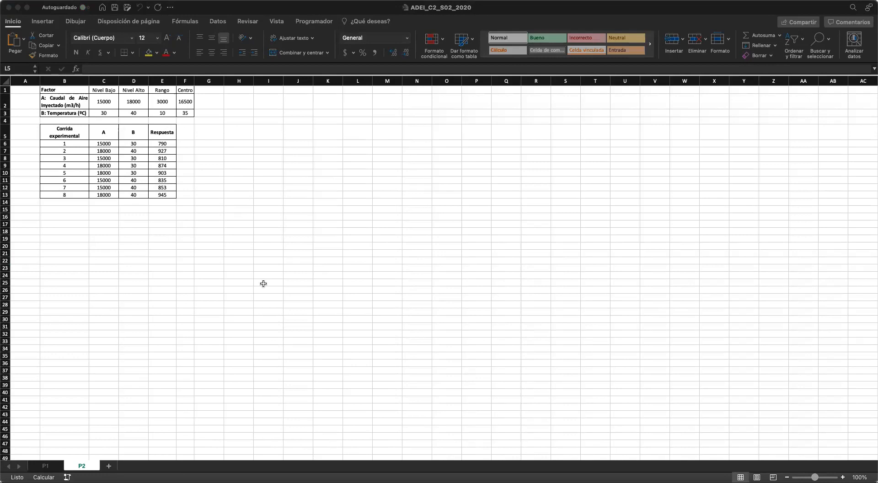
- Enlarge the view of sheet P2 until the factor table and the experimental runs table are both readable
click(238, 262)
scroll(239, 264, up, 10)
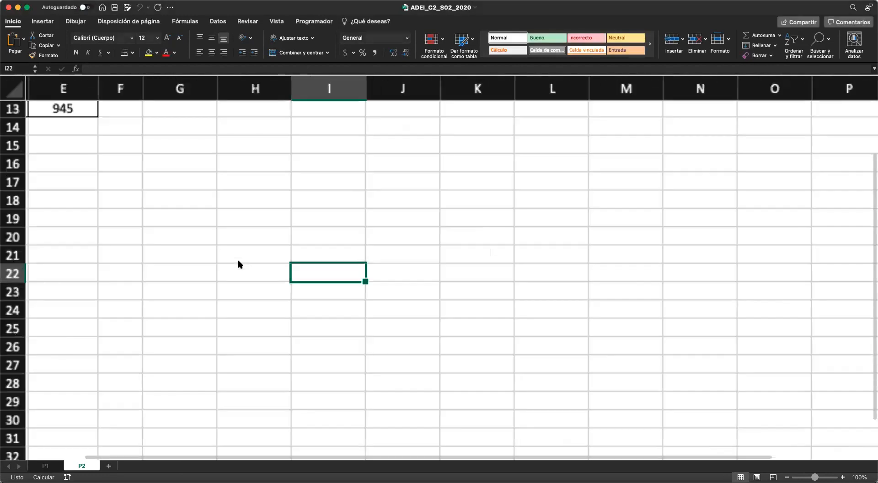
scroll(238, 266, down, 3)
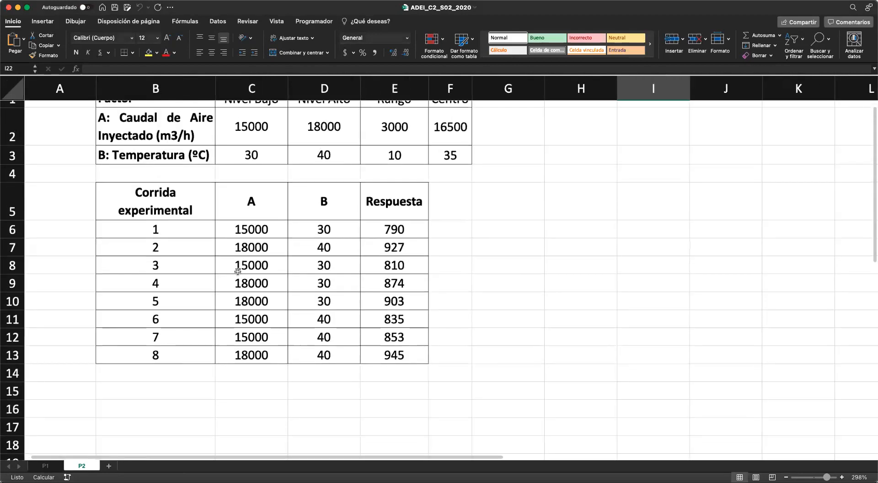
scroll(237, 298, down, 3)
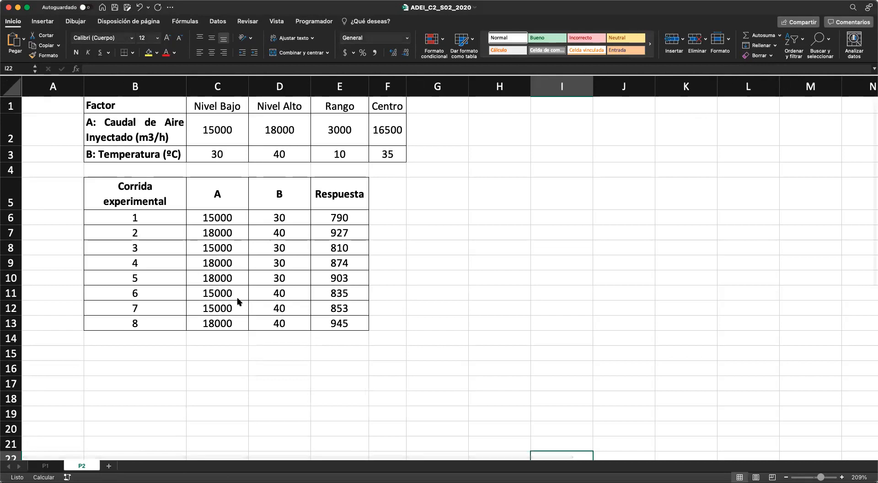
click(447, 213)
click(531, 185)
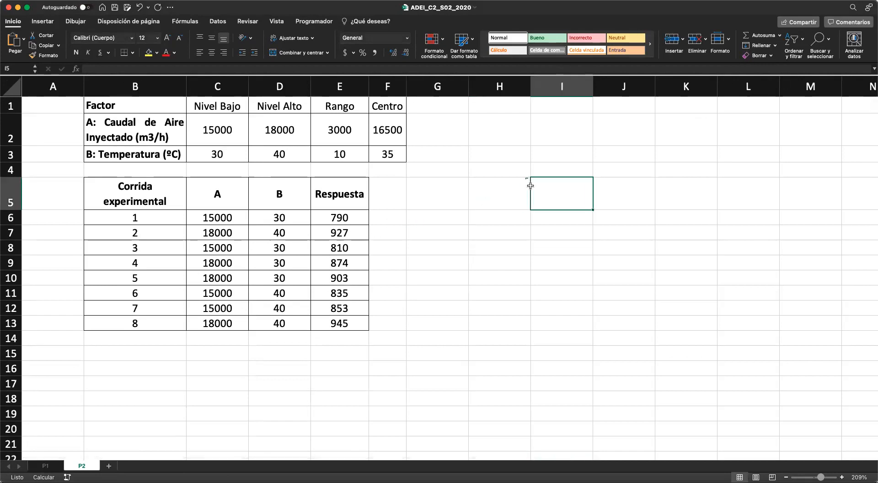
- Examine the experimental runs table in B5:E13, from its header row down to the last run
key(Left)
key(Left)
key(Left)
key(Left)
key(shift+Left)
key(shift+Left)
key(shift+Left)
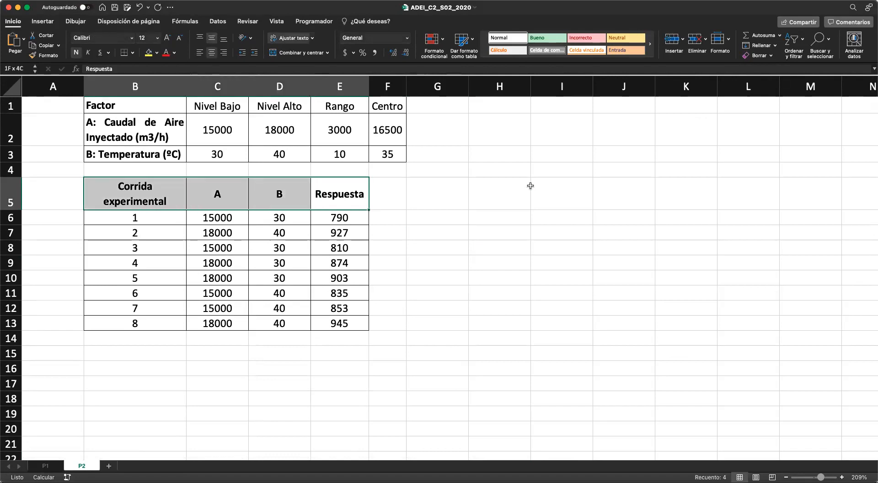
key(shift+Down)
key(shift+Down)
key(shift+Down)
key(shift+Down)
key(shift+Down)
key(shift+Down)
key(shift+Down)
key(shift+Down)
key(Right)
key(Right)
key(Right)
key(Right)
key(Left)
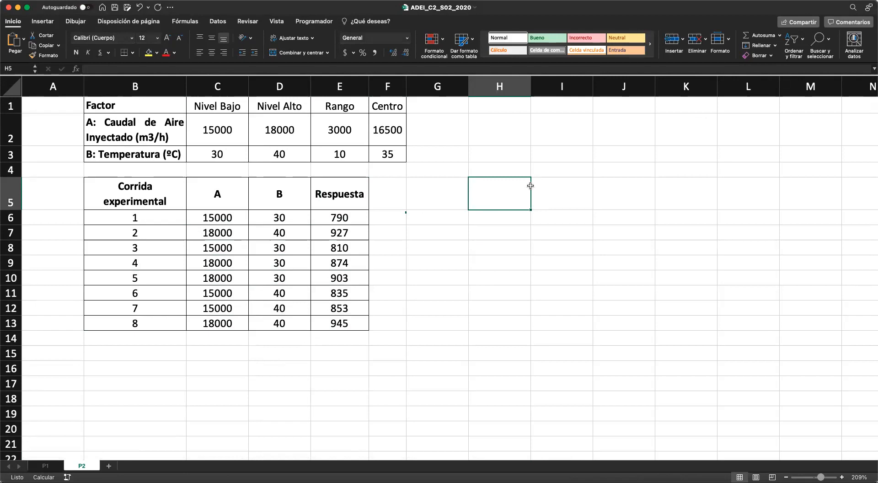
- Compare the A column of the runs table with the low levels of both factors in C2 and C3
click(179, 196)
click(211, 215)
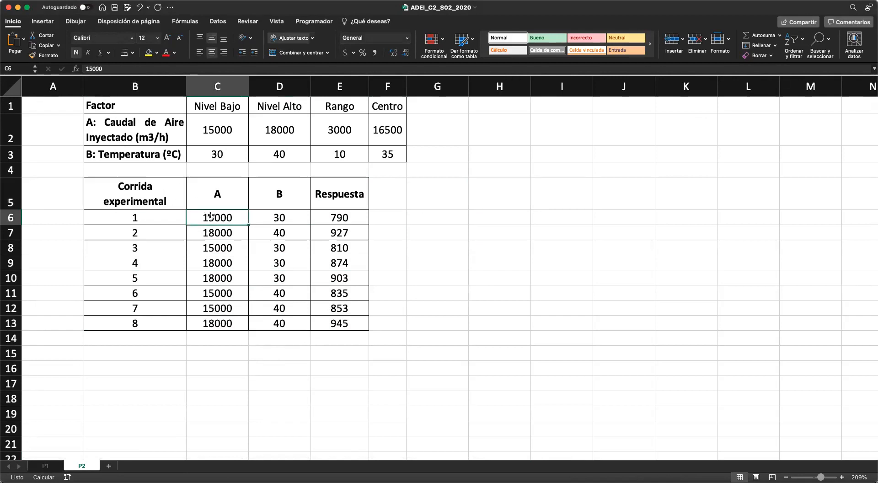
click(222, 197)
click(226, 218)
click(207, 122)
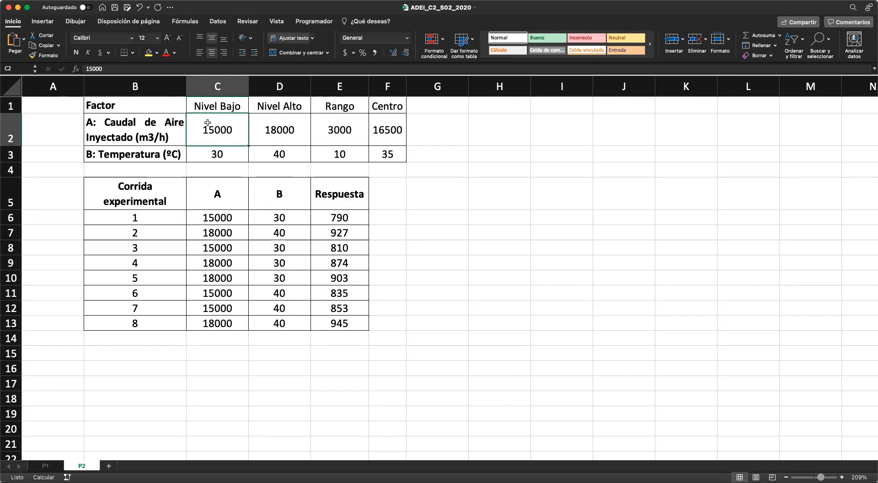
click(237, 157)
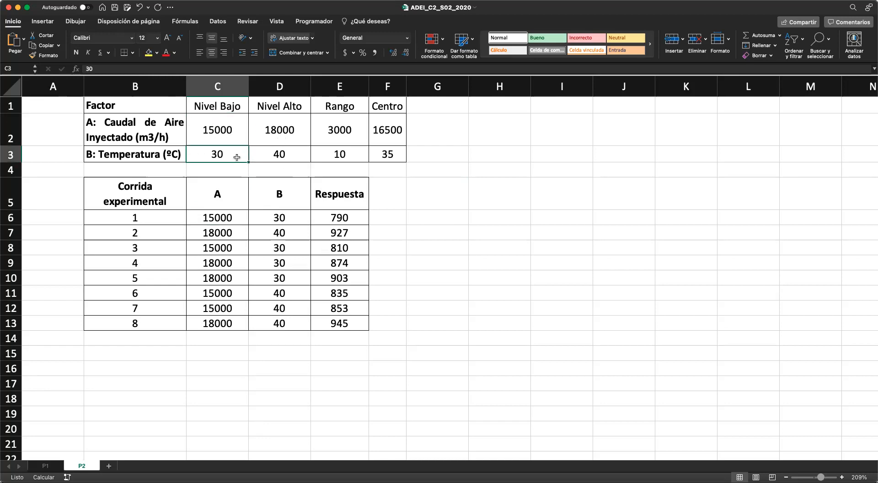
click(538, 189)
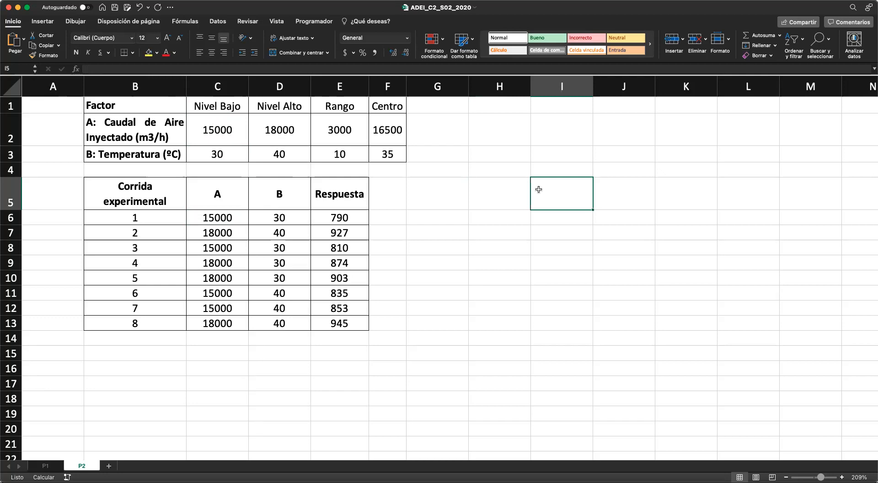
text(A_cod)
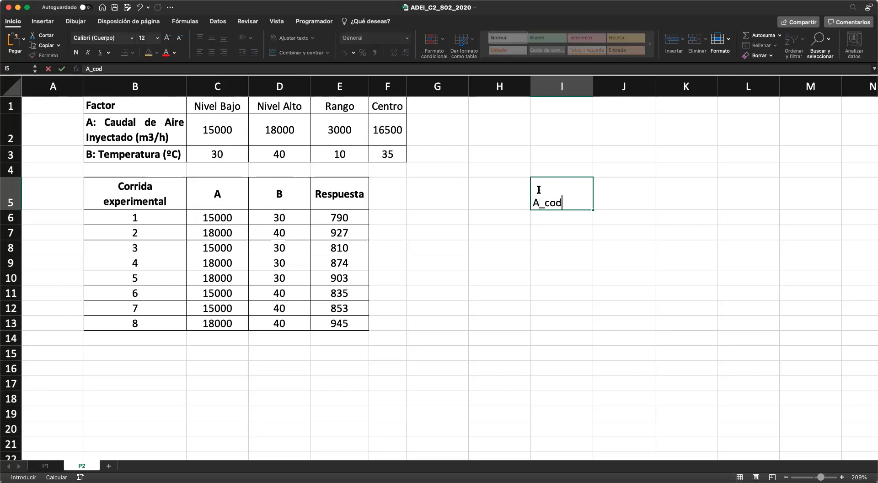
key(Tab)
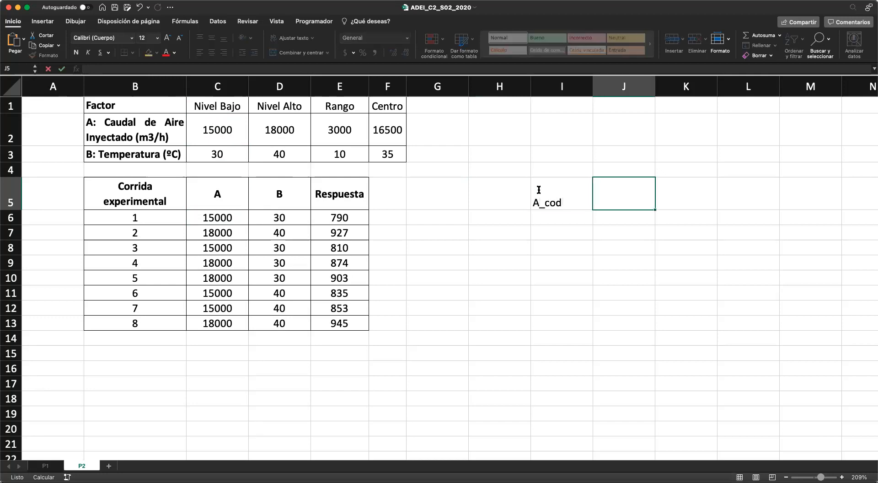
text(B_co)
key(BackSpace)
key(BackSpace)
key(BackSpace)
key(BackSpace)
- Enter the headers A in cell I5 and B in cell J5 for the coded factors
click(539, 190)
text(A)
key(Tab)
text(B)
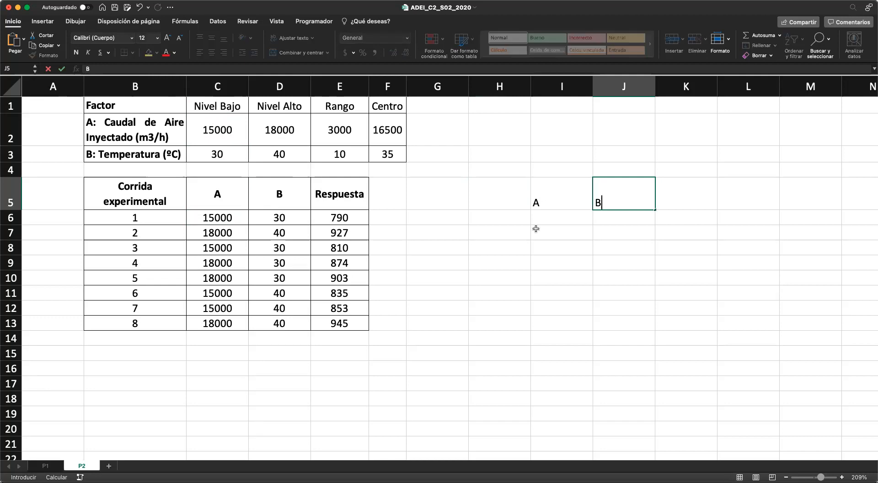
click(536, 229)
- Rename the factor headers of the runs table to A_ing in C5 and B_ing in D5
double_click(231, 192)
text(_)
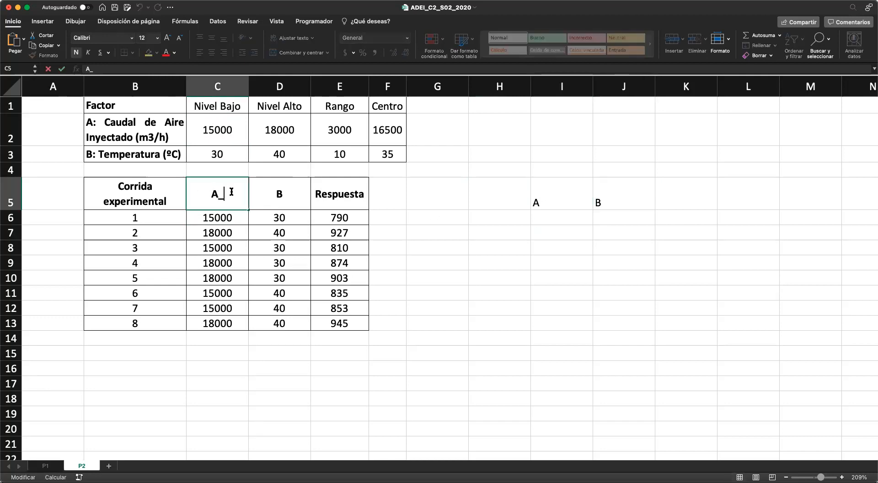
text(ing)
key(Tab)
double_click(287, 194)
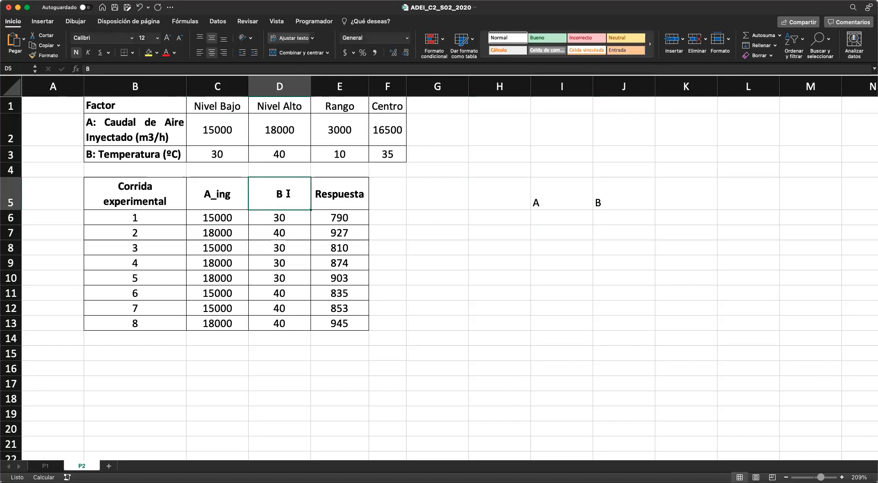
text(_ing)
key(Return)
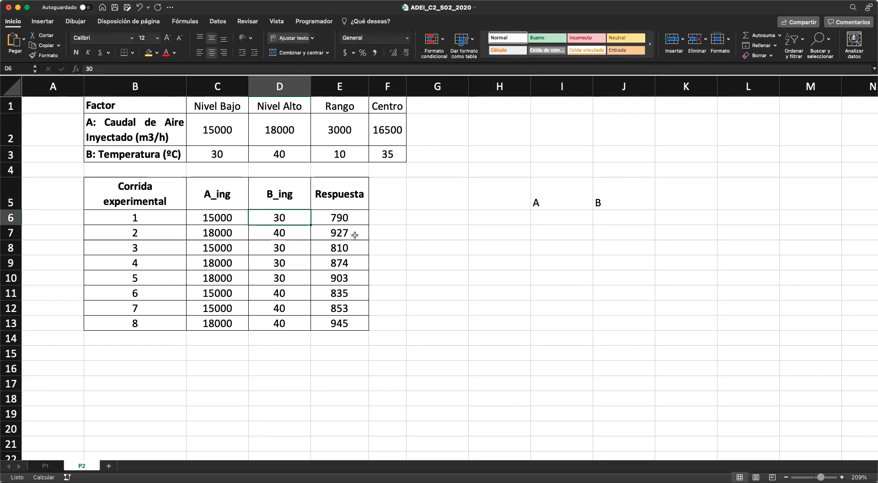
click(589, 190)
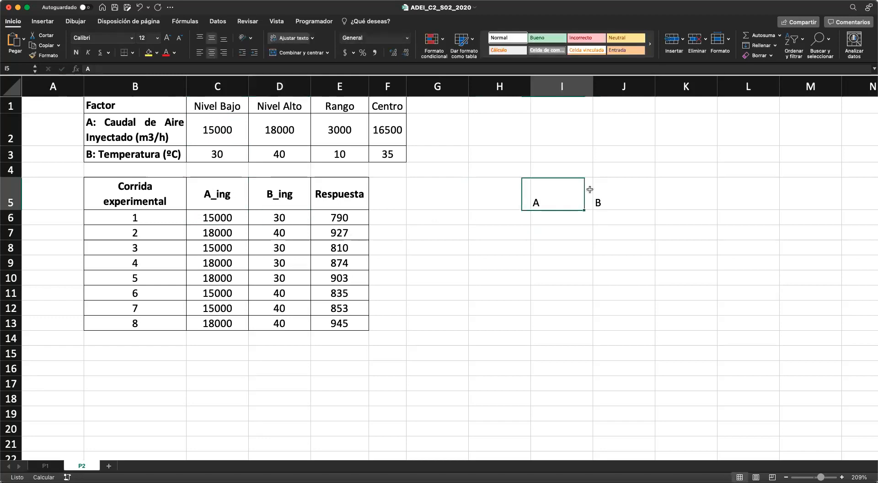
shift+click(627, 198)
click(565, 217)
scroll(565, 216, right, 1)
scroll(566, 216, down, 1)
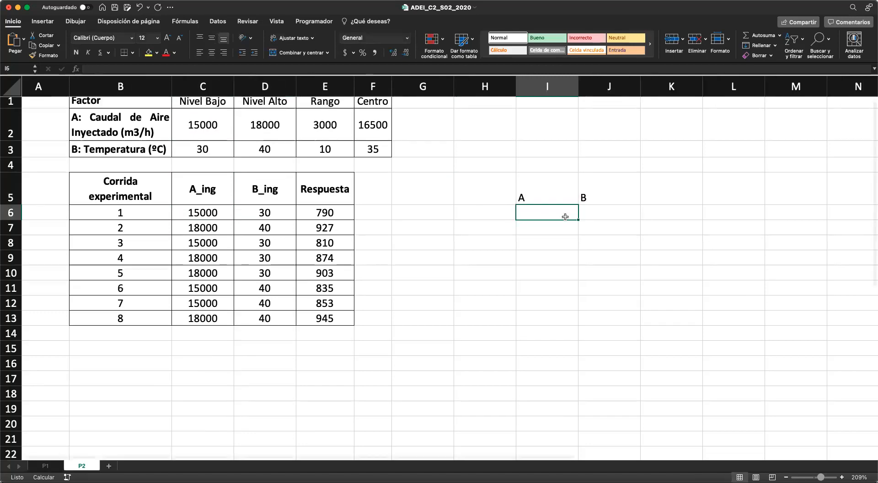
scroll(565, 216, right, 1)
scroll(566, 216, up, 1)
text(=)
key(Left)
key(Left)
key(Left)
key(Left)
key(Left)
key(Left)
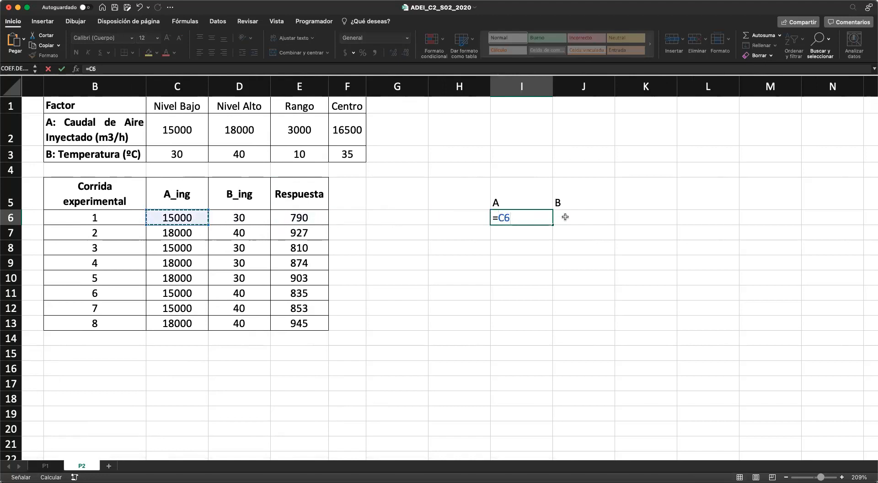
click(565, 216)
key(BackSpace)
key(BackSpace)
key(BackSpace)
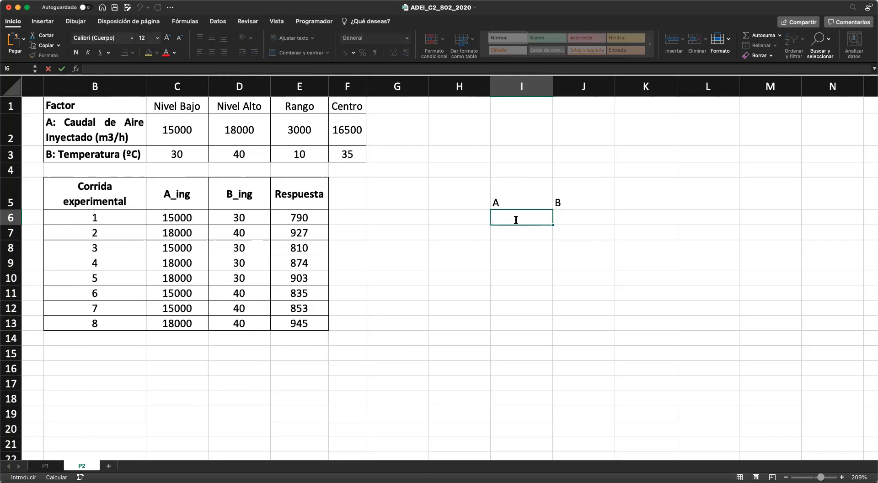
- Start the coded A formula in I6 by subtracting the absolute centre from the first run's value: =(C6-$F$2)/
click(407, 126)
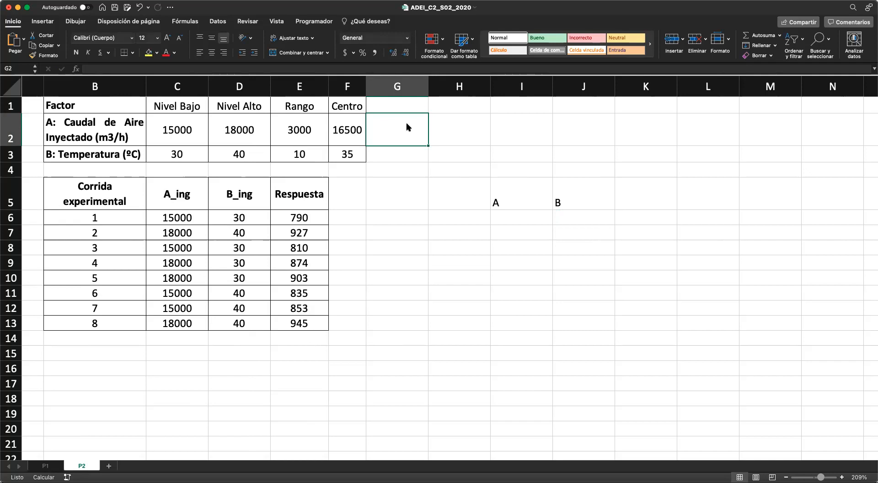
key(Down)
key(Down)
key(Down)
key(Down)
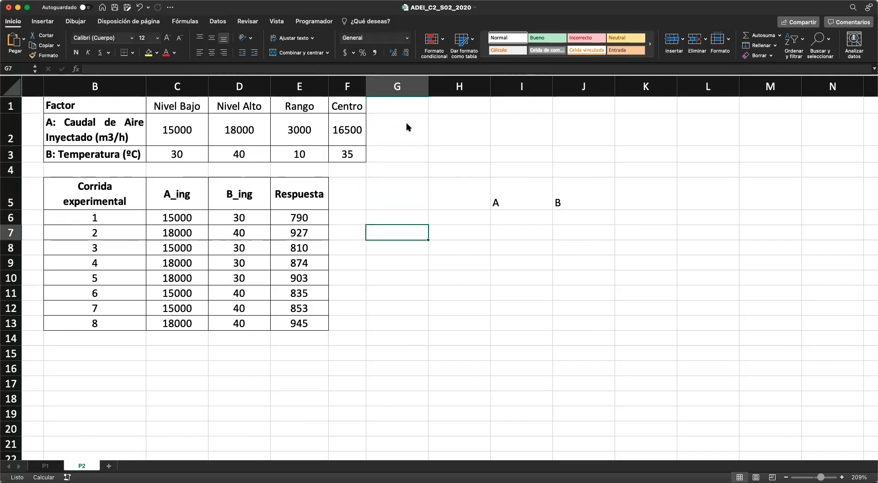
key(Right)
key(Right)
text(=)
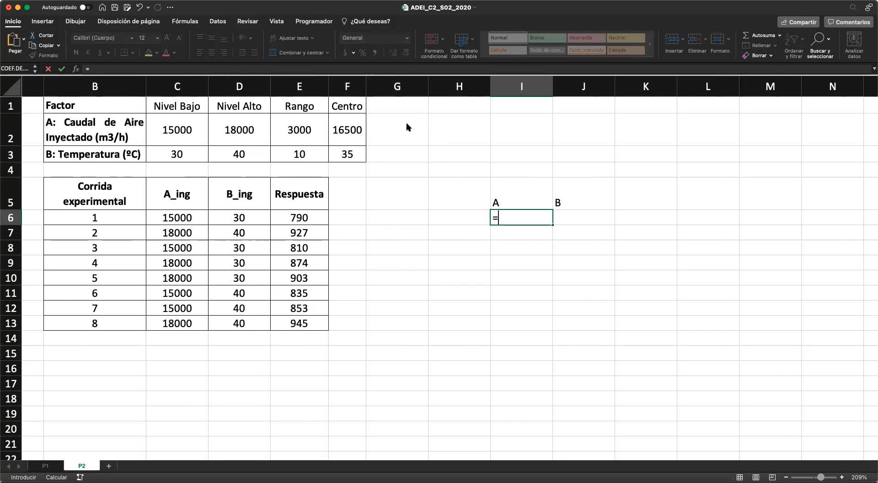
text(()
key(Left)
key(Left)
key(Left)
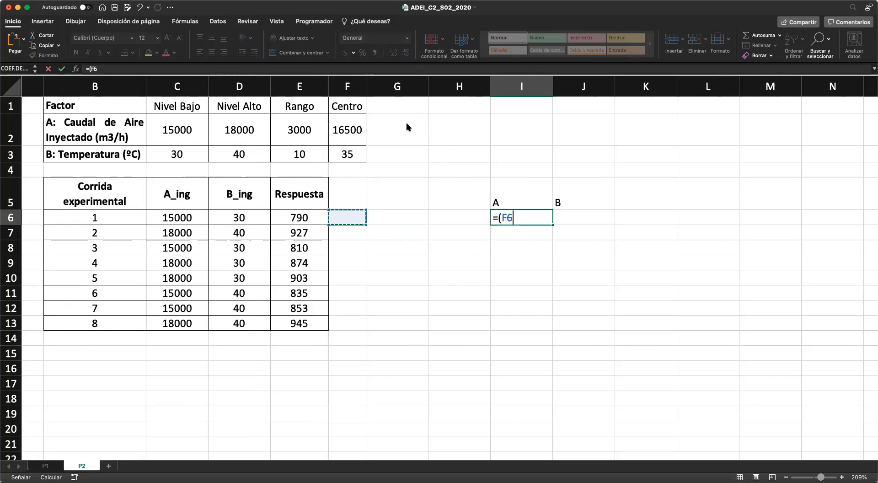
key(Left)
key(Left)
key(Left)
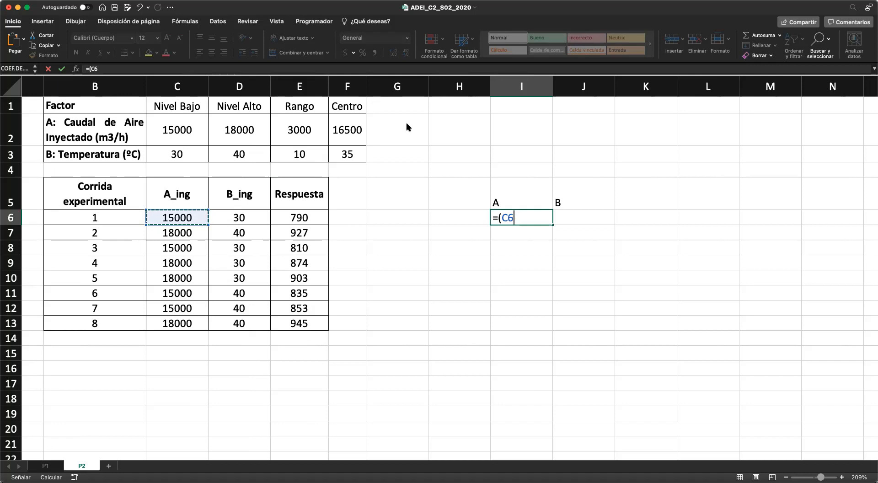
text(-)
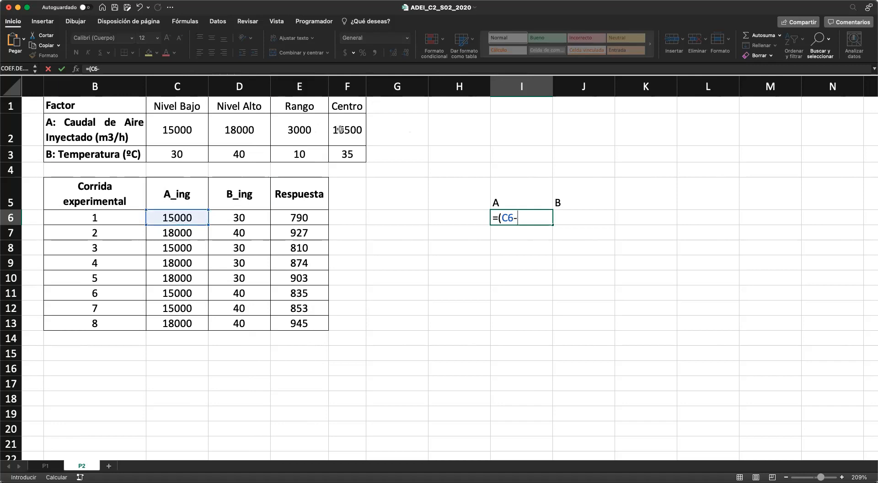
click(340, 130)
key(F4)
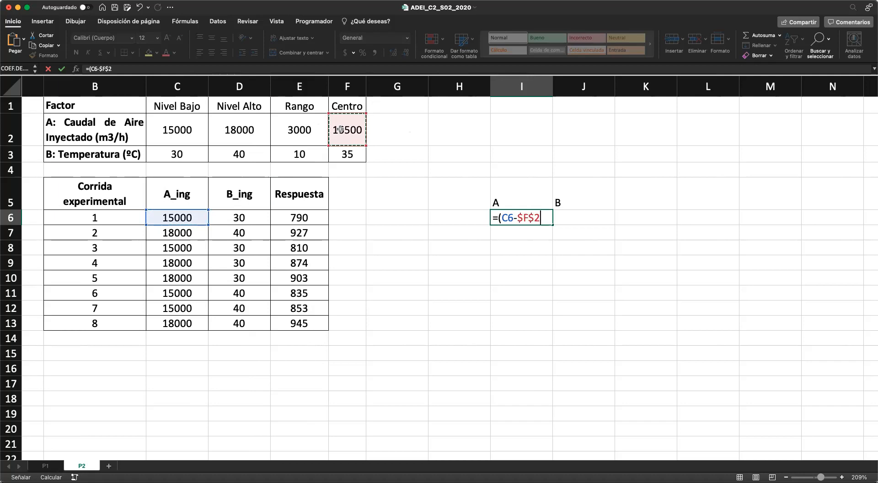
text()/)
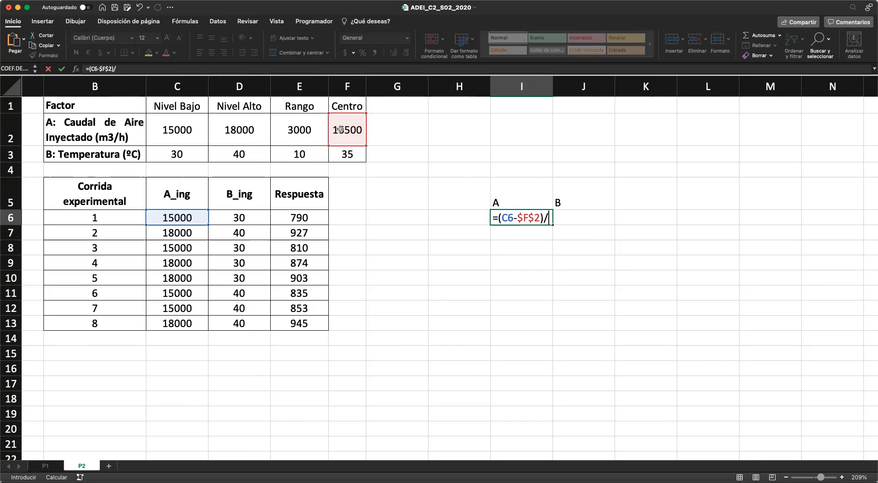
key(Left)
key(Left)
key(Left)
key(Left)
key(Up)
key(Up)
key(Up)
key(Up)
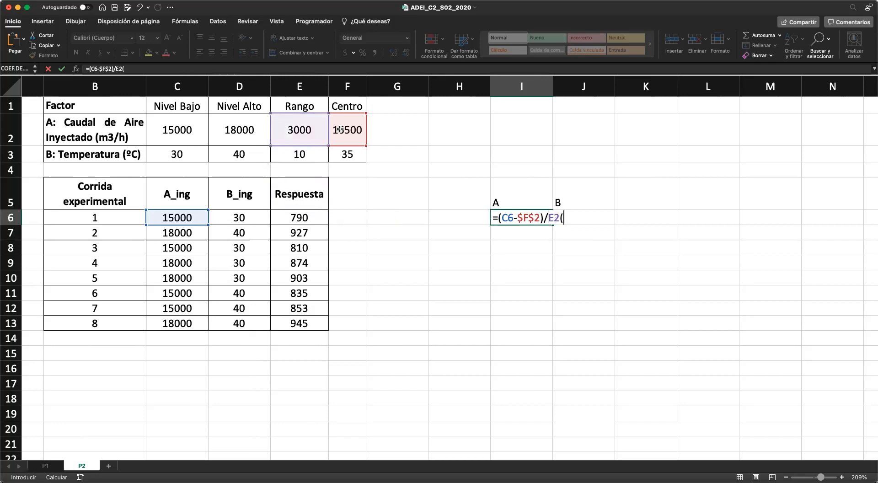
key(BackSpace)
key(BackSpace)
- Complete the formula in I6 with half of factor A's absolute range as divisor, giving =(C6-$F$2)/($E$2/2)
text(()
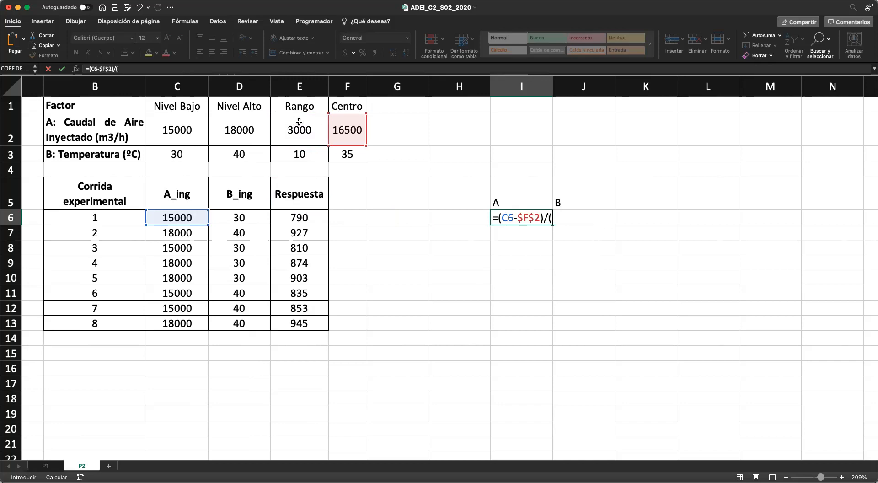
click(317, 124)
key(F4)
text(/2))
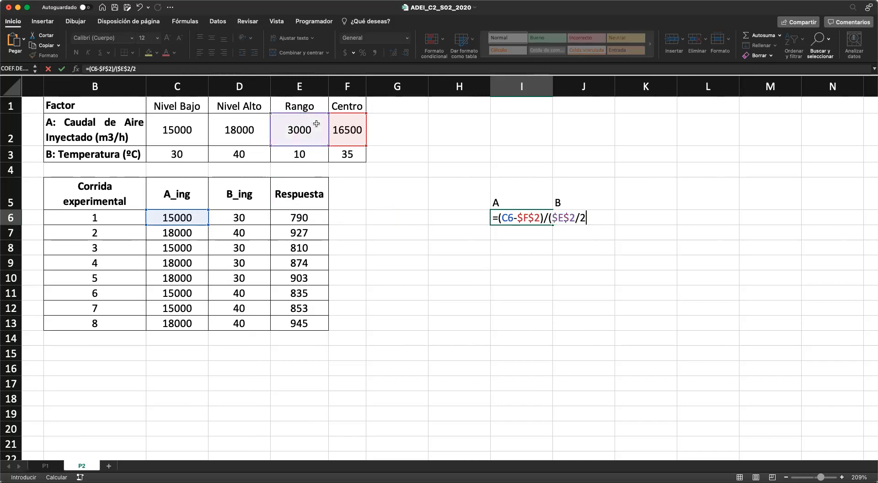
key(Return)
key(Up)
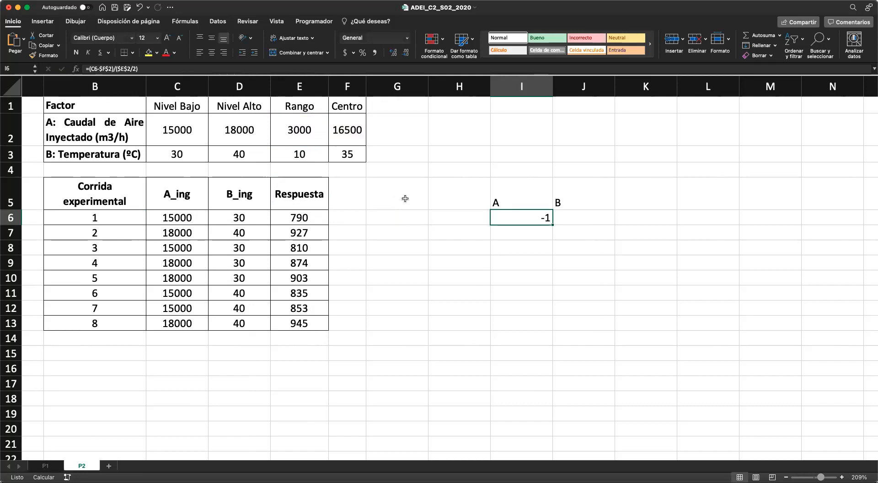
- Copy the coding formula from I6 into J6 for factor B
click(579, 214)
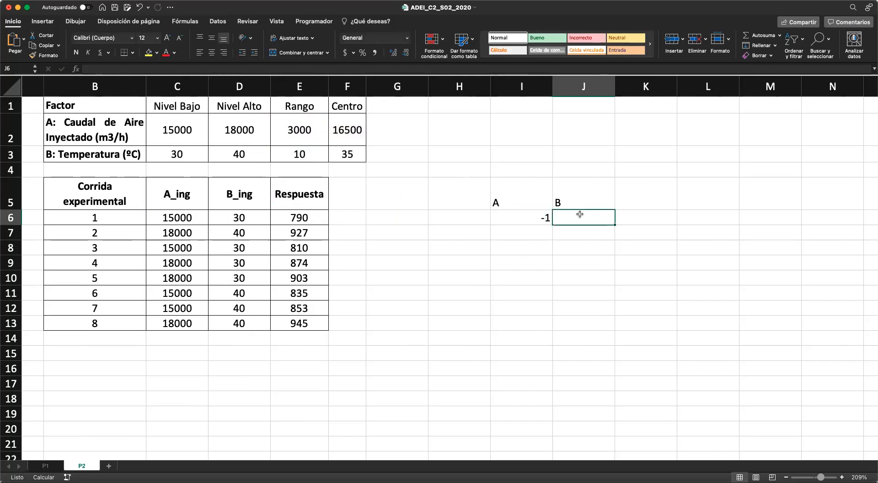
click(541, 218)
key(super+c)
key(Right)
key(super+v)
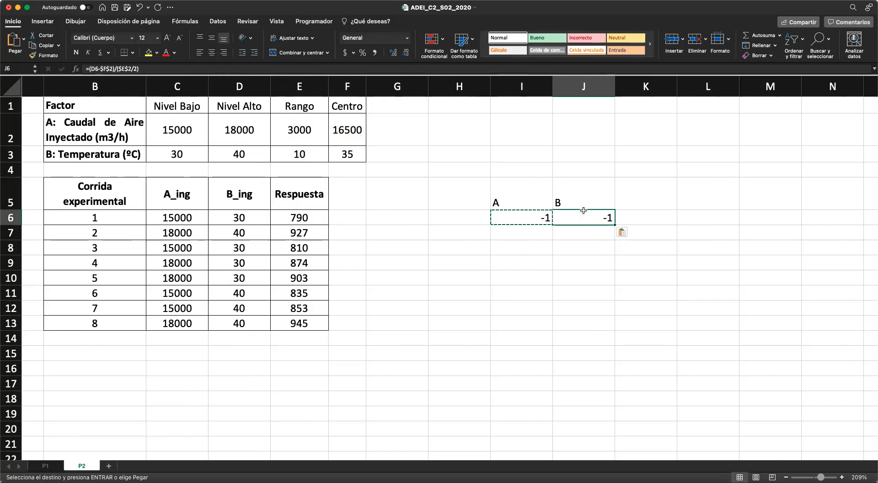
- Move the centre and range references of the J6 formula to the temperature row of the factor table
double_click(586, 216)
drag(312, 145, 342, 155)
key(Return)
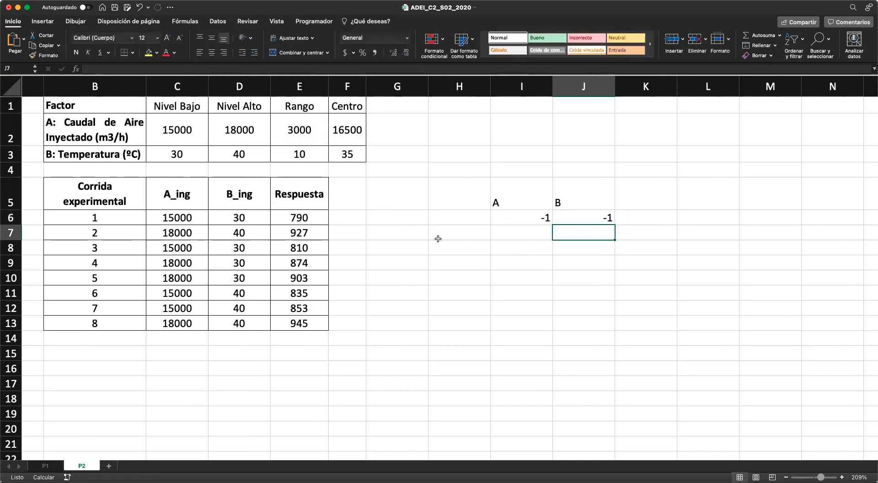
- Fill the coding formulas for factors A and B from I6:J6 down to row 13
click(529, 218)
shift+click(593, 218)
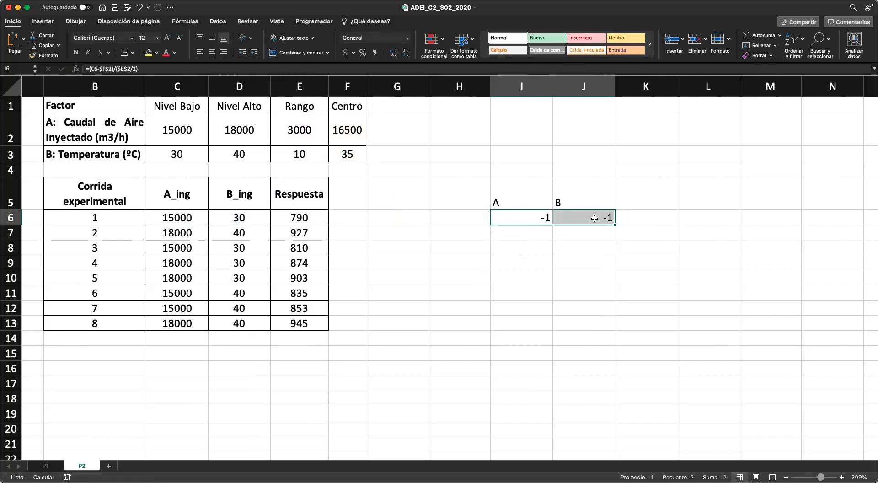
drag(615, 224, 626, 329)
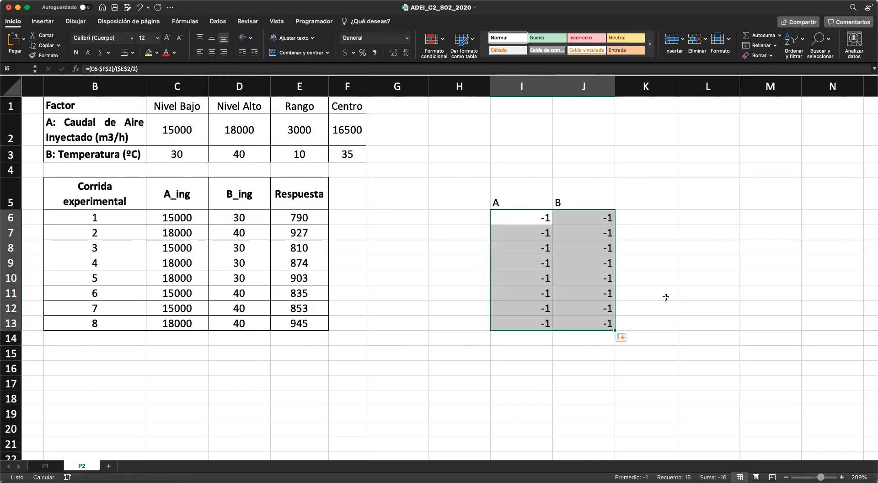
- Re-enter the filled formulas in I7:I13 one by one to recalculate factor A's coded values
double_click(523, 233)
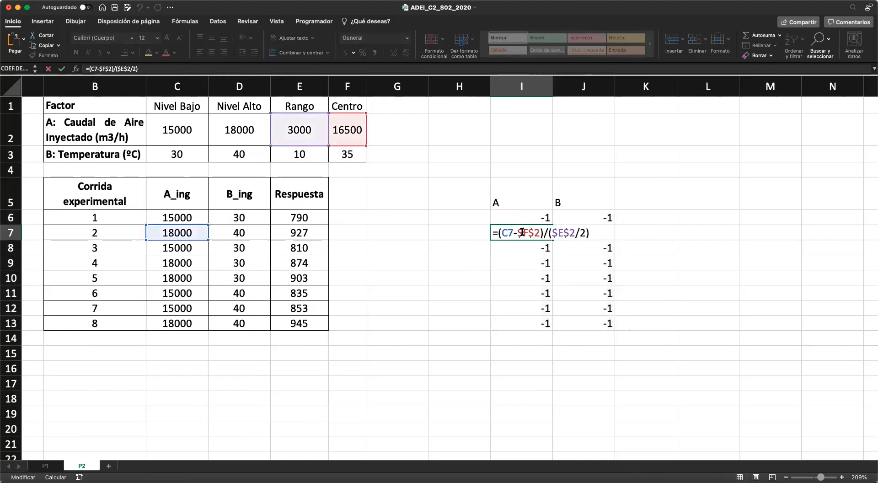
key(Return)
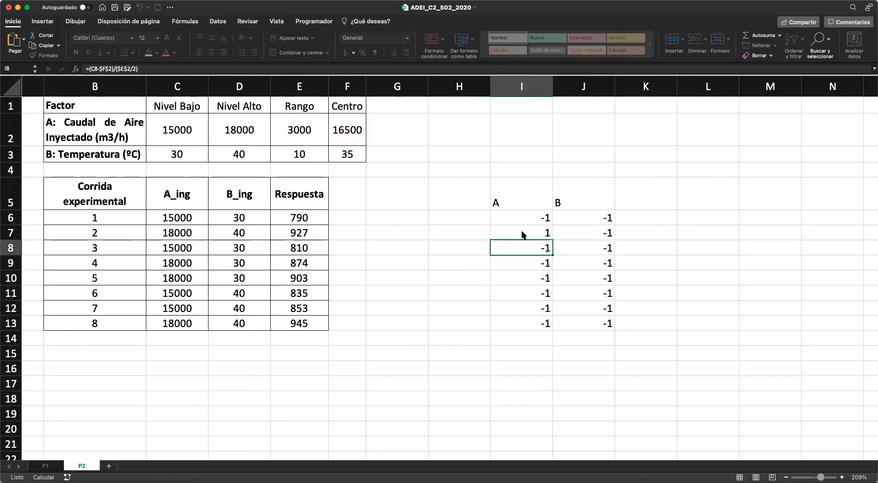
click(527, 263)
double_click(527, 263)
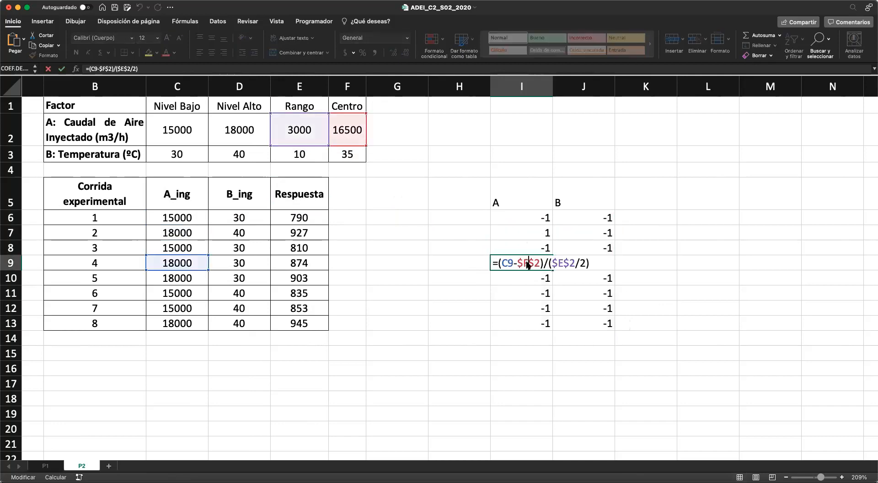
key(Return)
double_click(530, 277)
key(Return)
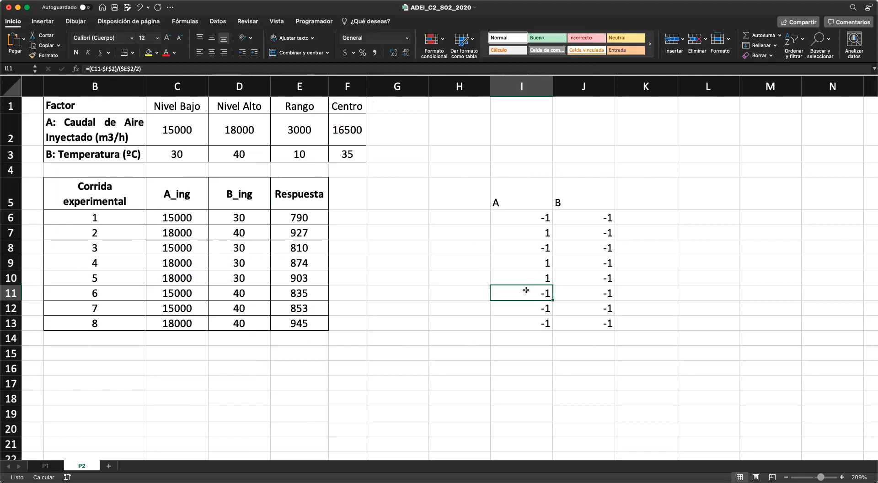
double_click(526, 293)
key(Return)
double_click(531, 310)
key(Return)
double_click(531, 321)
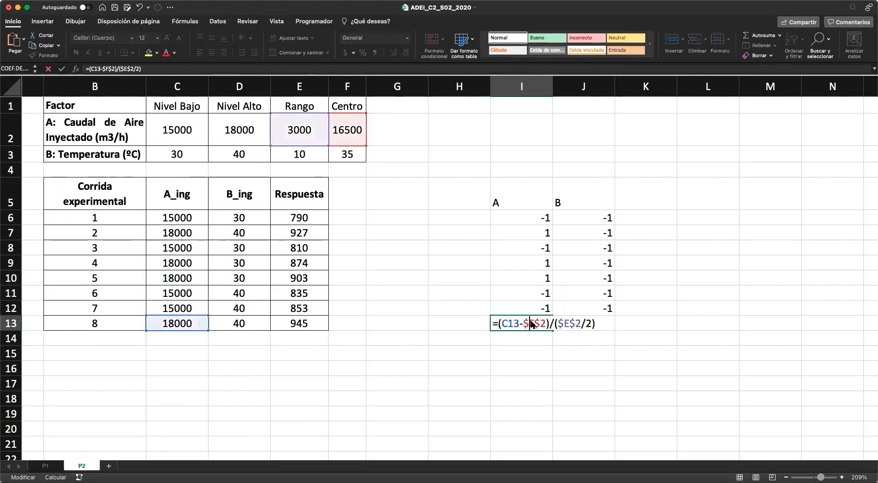
key(Return)
click(527, 247)
double_click(527, 247)
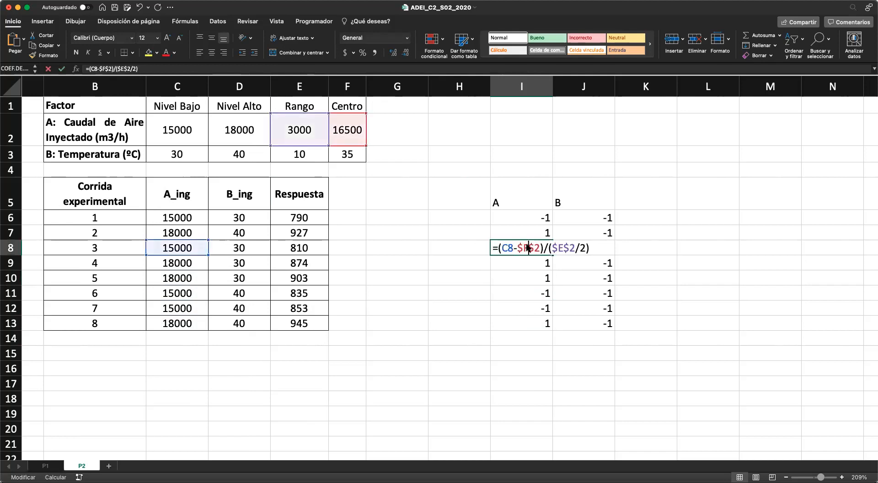
key(Return)
- Re-enter the filled formulas in J7:J12 one by one to recalculate factor B's coded values
double_click(594, 233)
key(Return)
double_click(604, 248)
key(Return)
double_click(600, 260)
key(Return)
double_click(595, 283)
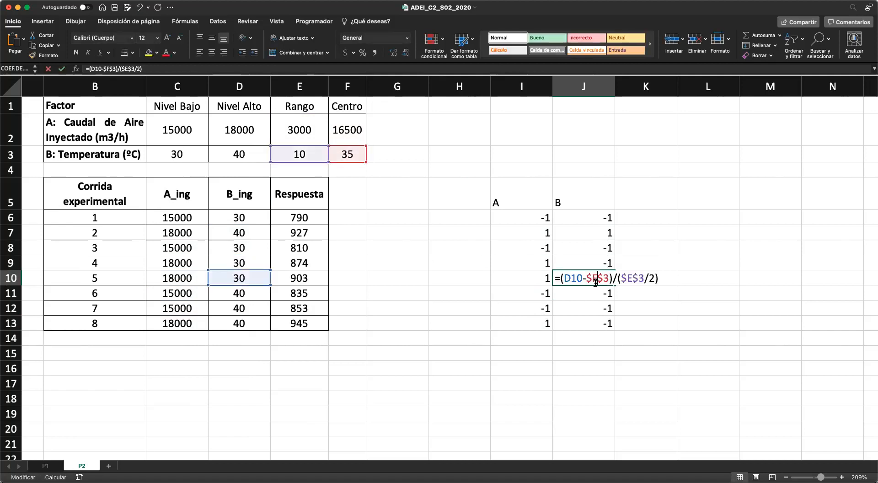
key(Return)
double_click(597, 293)
key(Return)
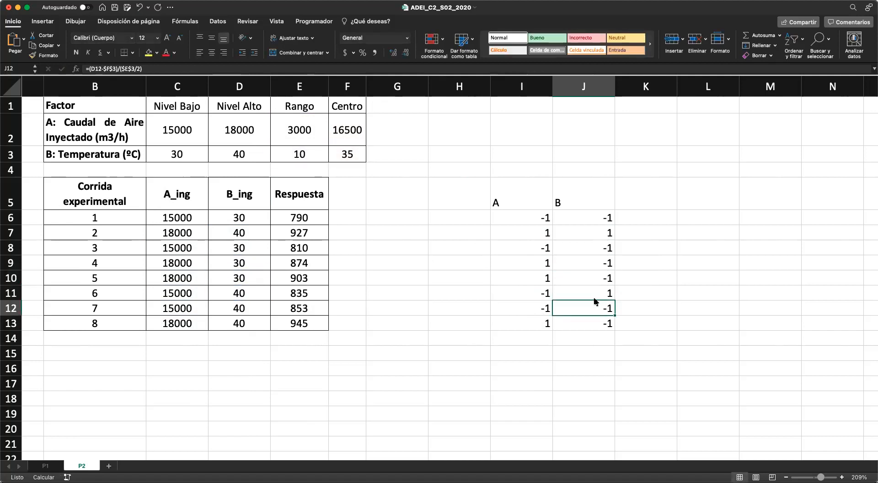
double_click(592, 305)
key(Return)
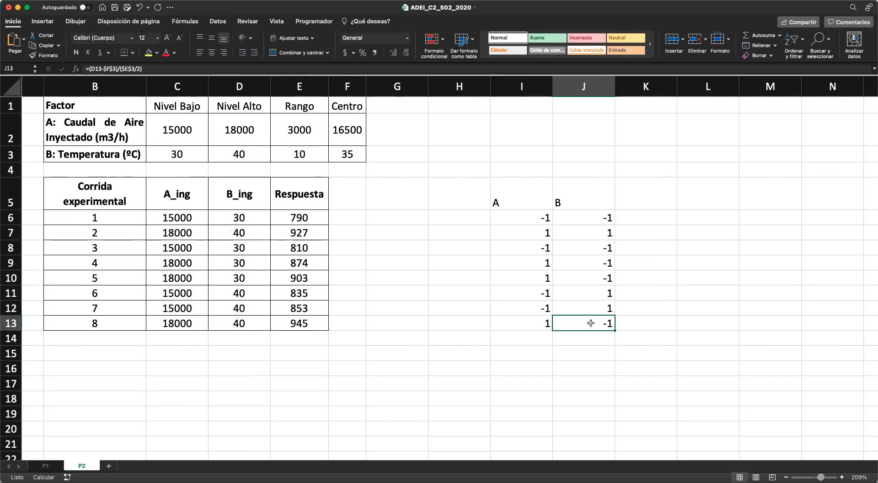
- Recalculate the last run's factor B formula in J13, removing the stray ç from its centre reference
double_click(593, 324)
text(ç)
key(Return)
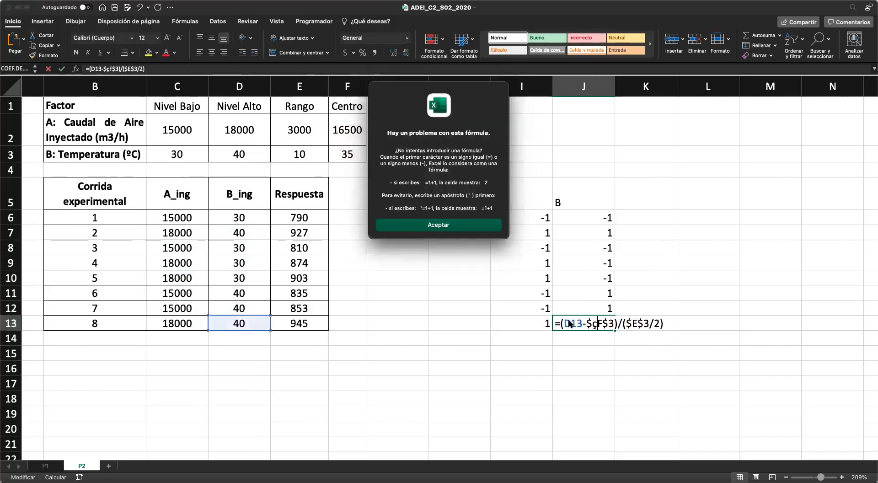
click(464, 226)
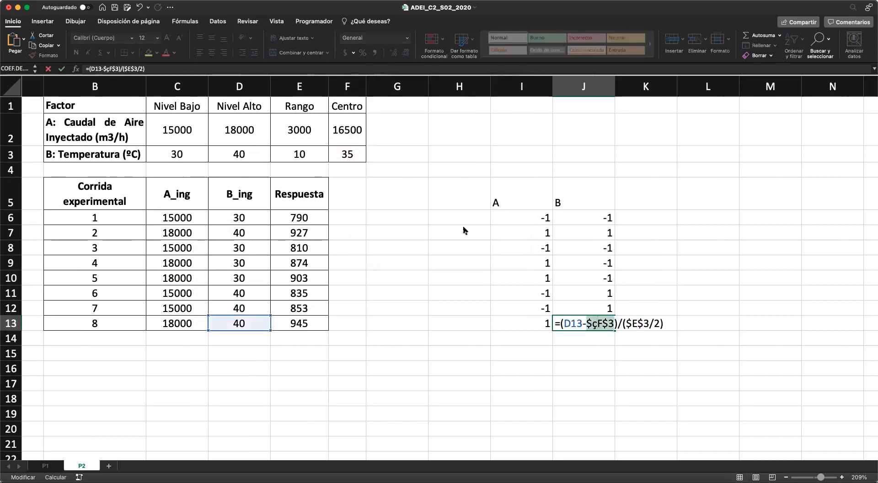
click(600, 324)
key(BackSpace)
key(Return)
click(602, 322)
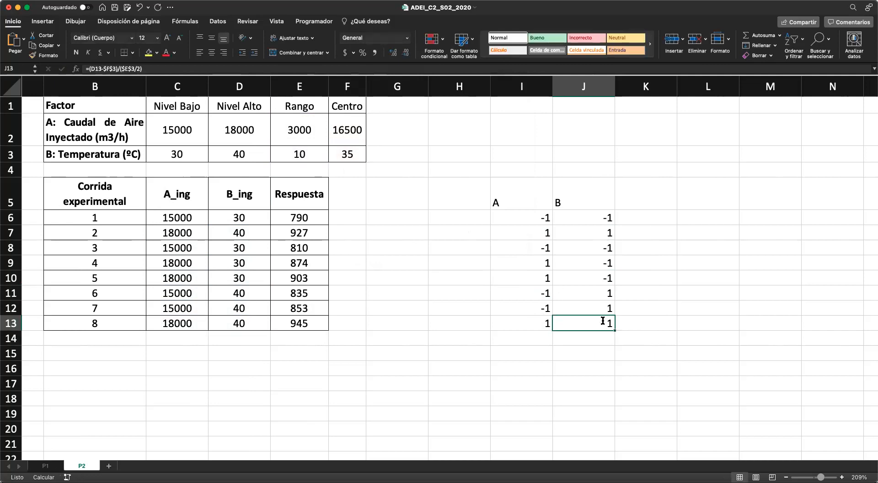
double_click(603, 321)
drag(607, 217, 607, 325)
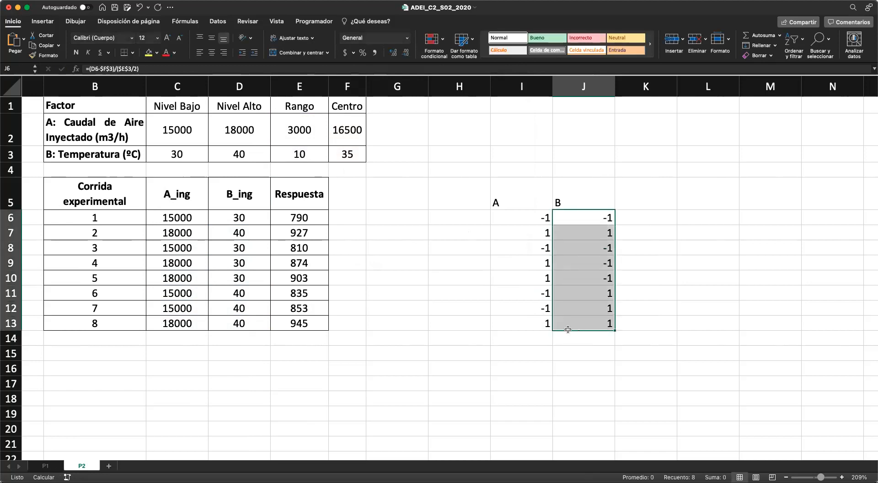
drag(542, 322, 538, 215)
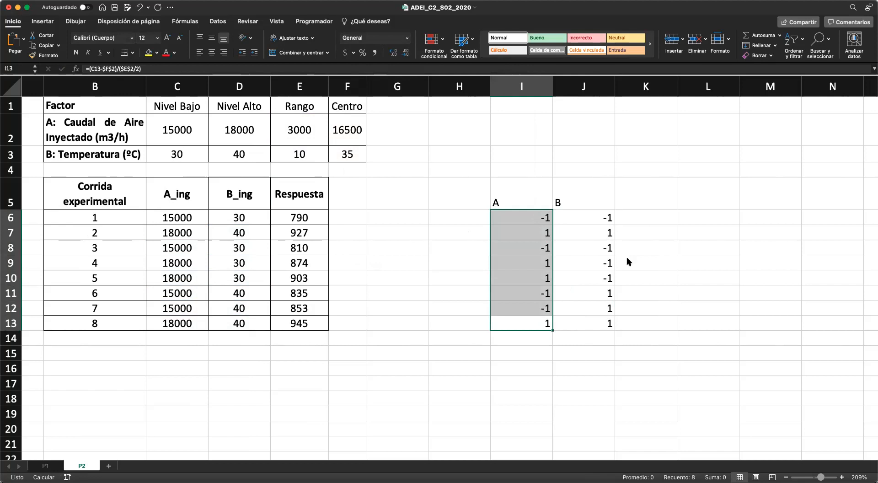
click(686, 323)
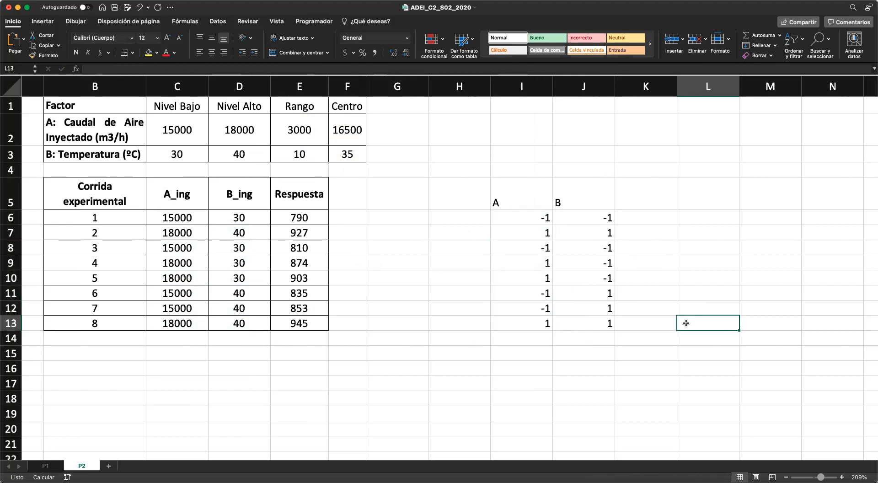
click(652, 247)
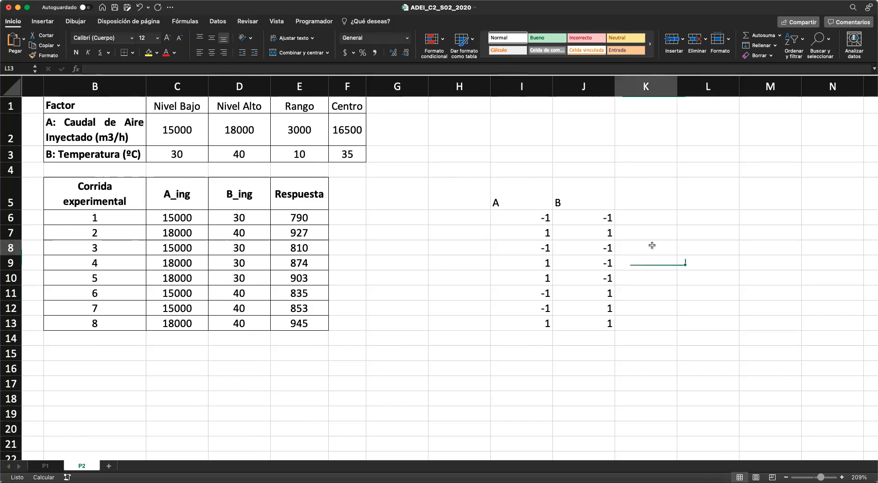
- Add the header R in K5 and link K6 to the first run's response with =E6
click(642, 189)
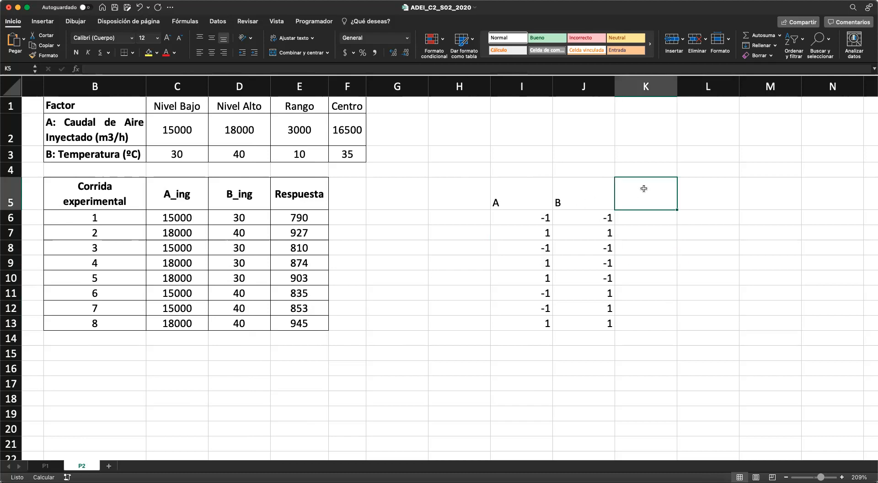
double_click(643, 189)
text(R)
key(Return)
text(=)
key(Left)
key(Left)
key(Left)
key(Left)
key(Left)
key(Left)
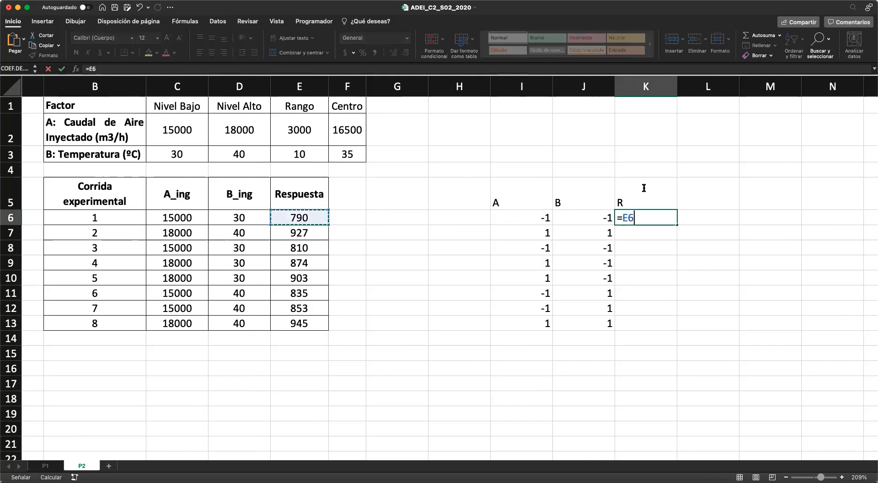
key(Return)
- Copy the response reference from K6 down through K13
key(Up)
key(super+c)
key(shift+Down)
key(shift+Down)
key(shift+Down)
key(shift+Down)
key(shift+Down)
key(shift+Down)
key(shift+Down)
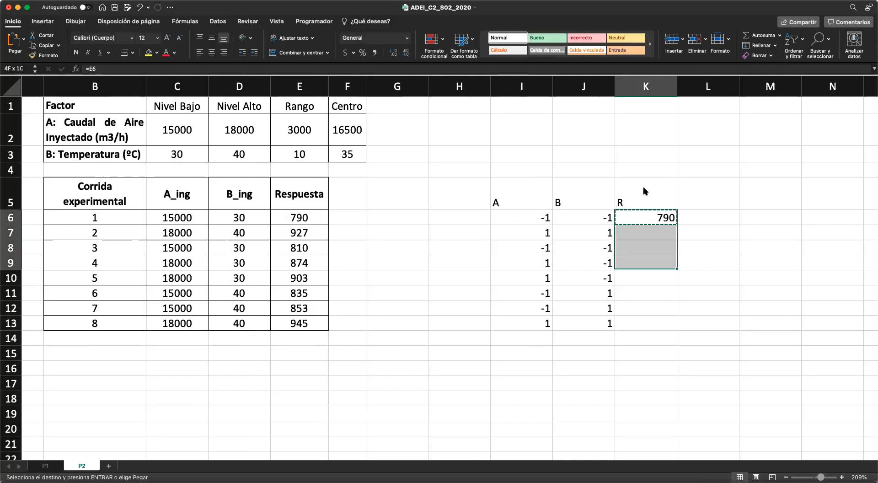
key(Return)
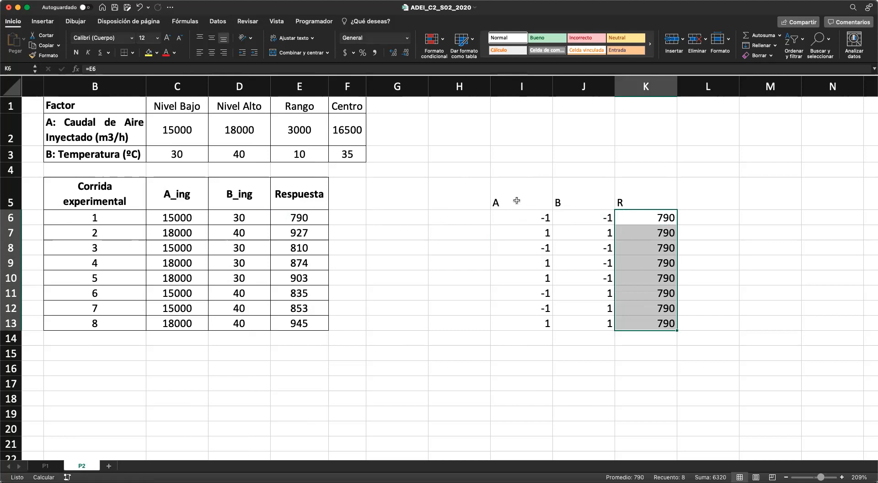
- Re-enter the copied references in K7:K13 one by one to recalculate each run's response value
double_click(641, 224)
double_click(643, 226)
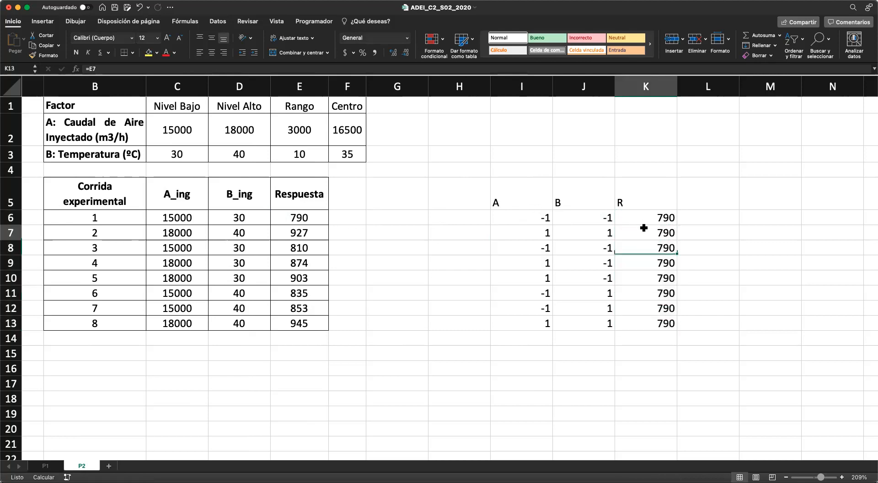
key(Return)
double_click(645, 249)
key(Return)
double_click(649, 264)
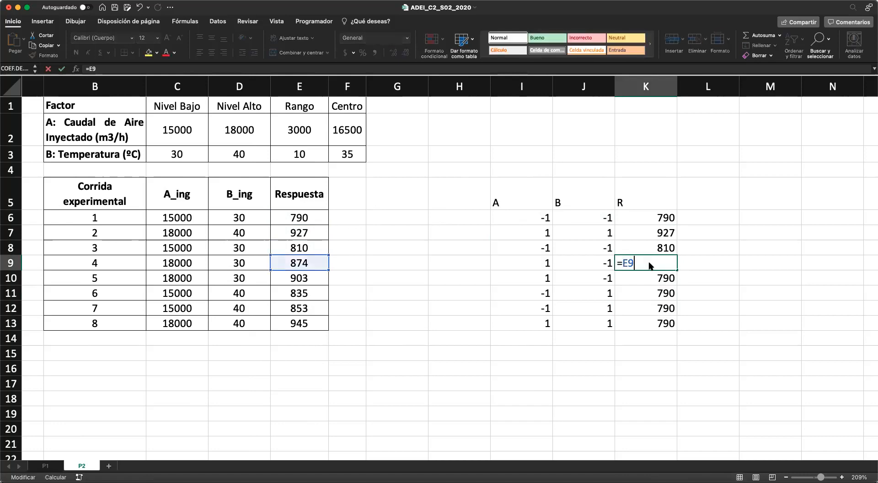
key(Return)
double_click(653, 278)
key(Return)
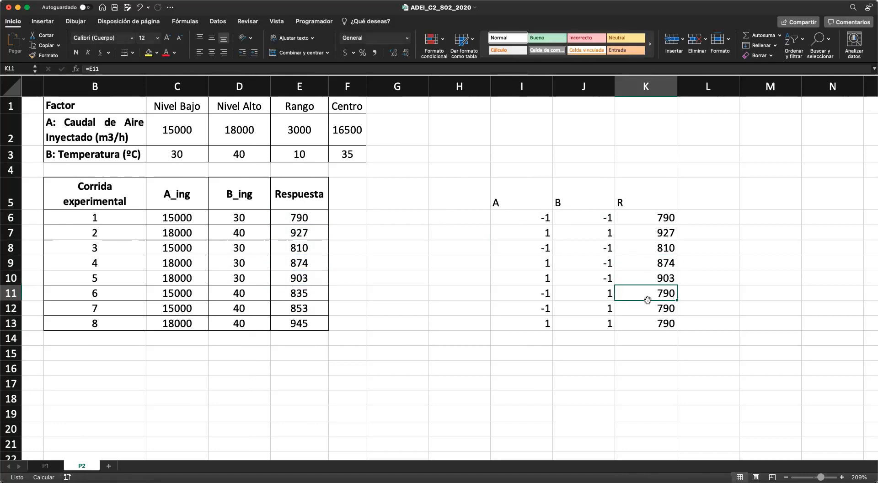
double_click(645, 294)
key(Return)
double_click(642, 307)
key(Return)
double_click(640, 323)
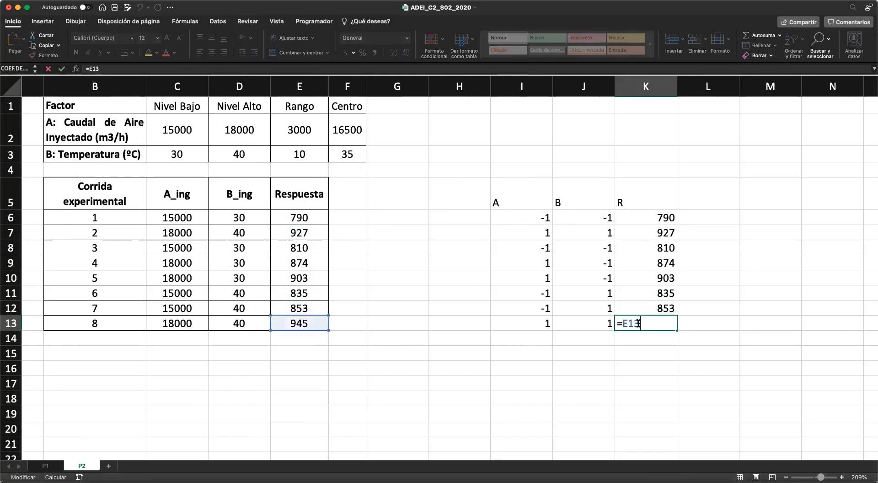
key(Return)
- Apply borders around every cell of the coded table I5:K13
scroll(663, 363, right, 3)
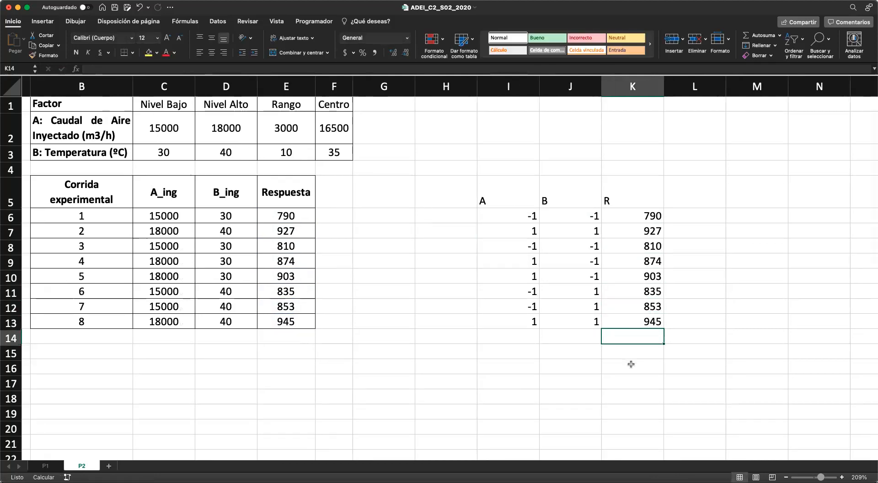
scroll(631, 367, down, 3)
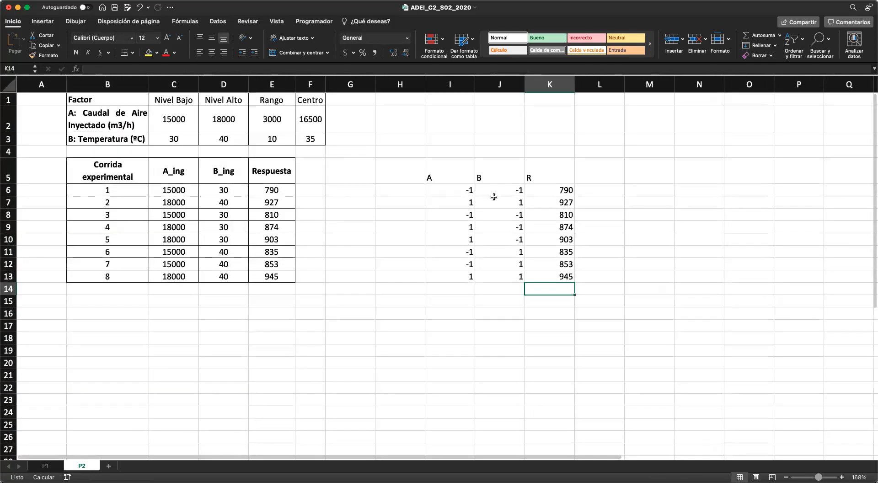
click(464, 179)
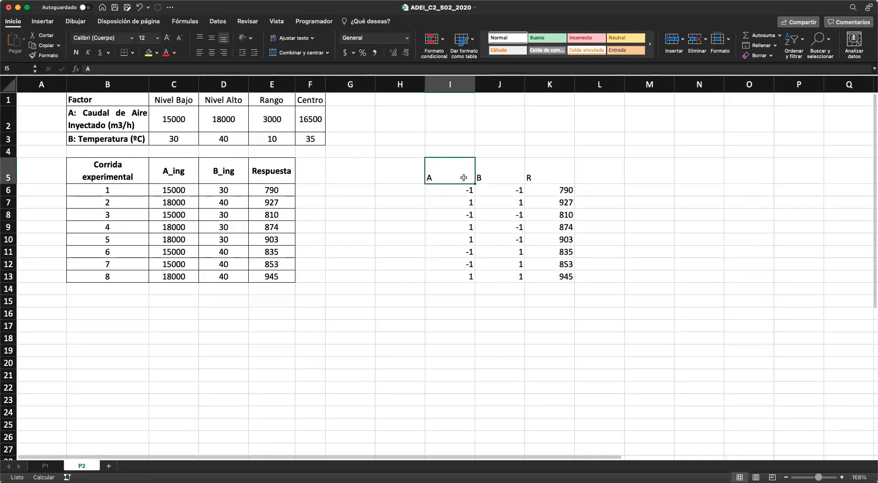
shift+click(556, 276)
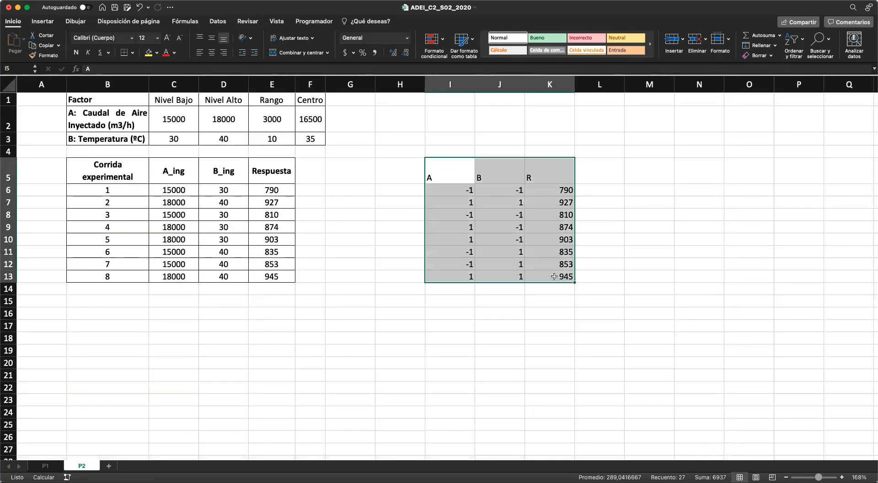
click(132, 53)
click(135, 137)
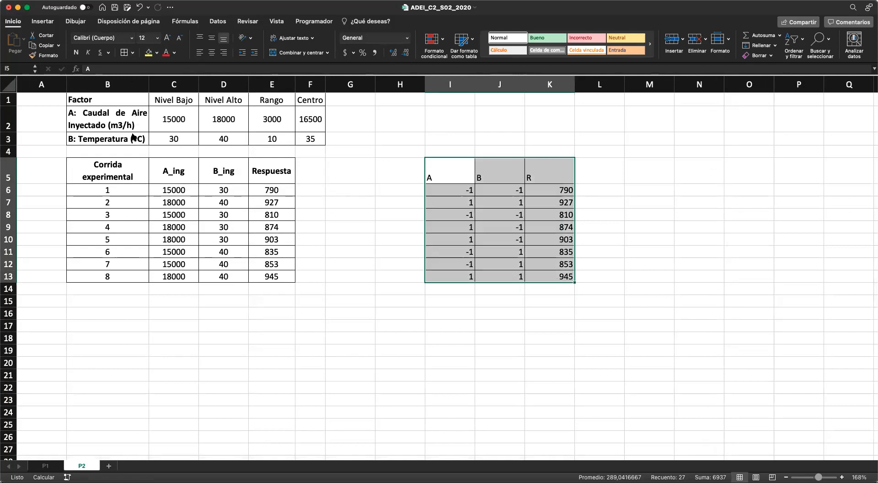
click(377, 290)
click(457, 191)
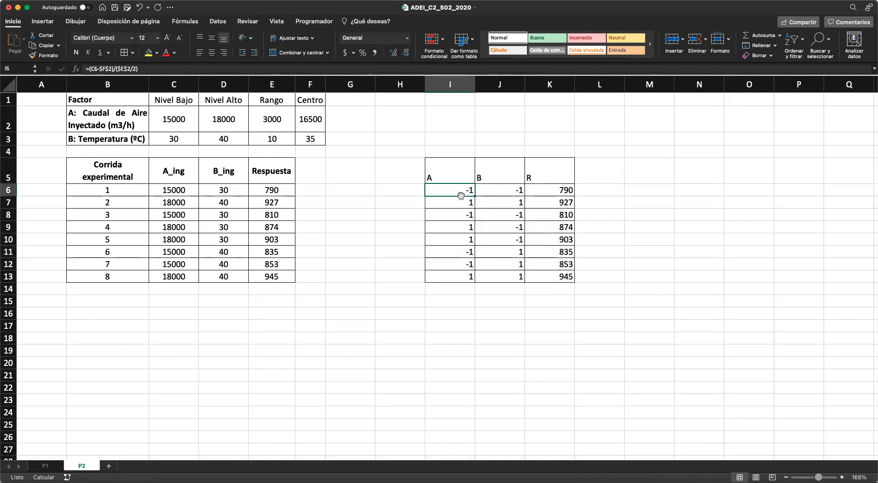
click(466, 224)
drag(466, 224, 462, 191)
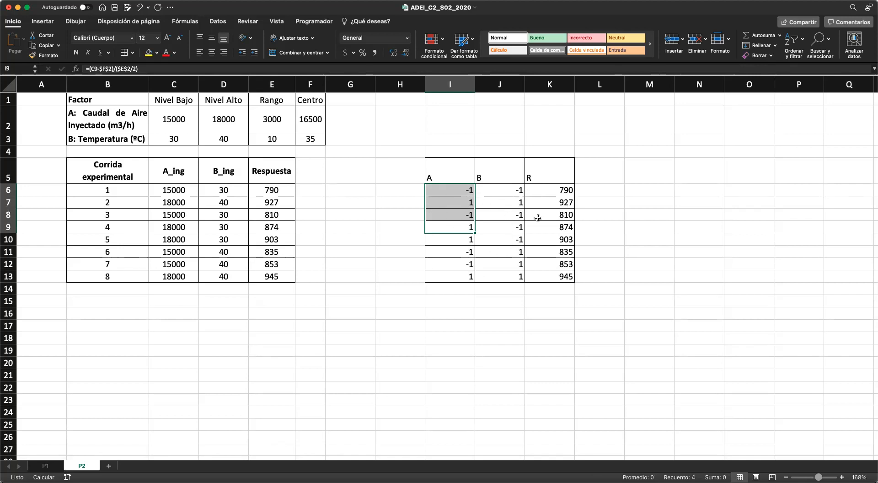
click(645, 278)
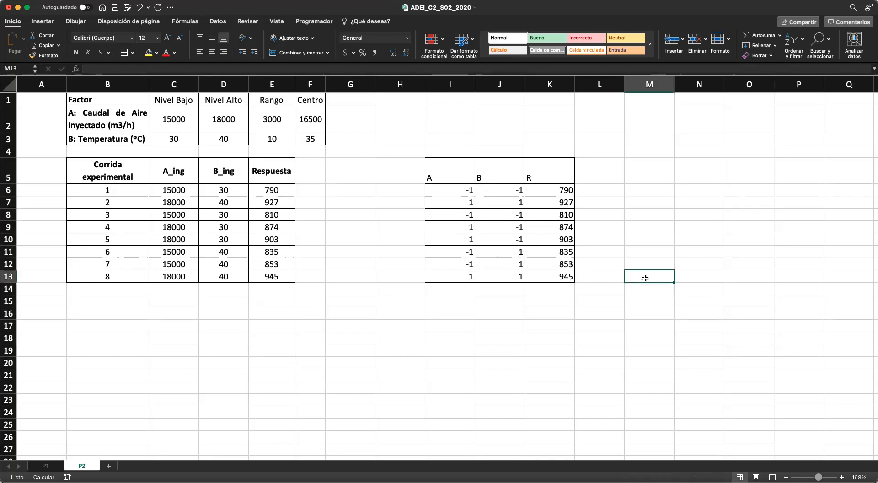
scroll(644, 278, right, 2)
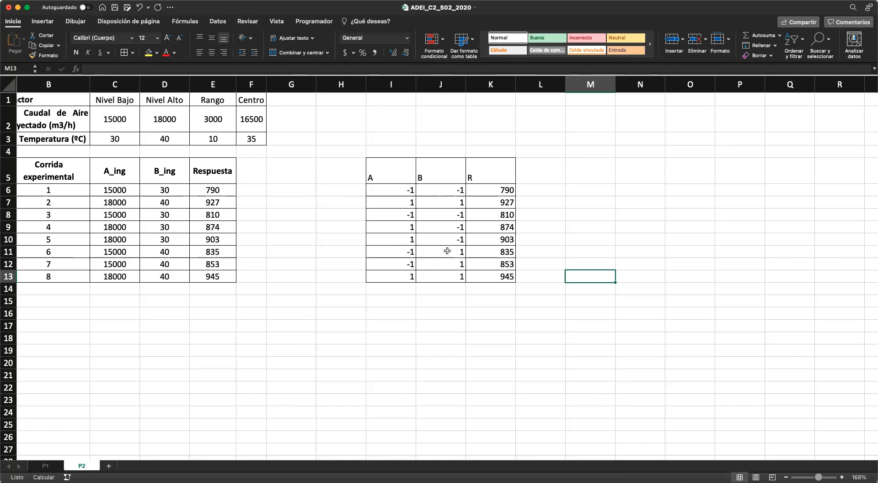
- Add the headers Ef_A, Ef_B and Ef_AB in N5:P5 beside the coded table
click(458, 358)
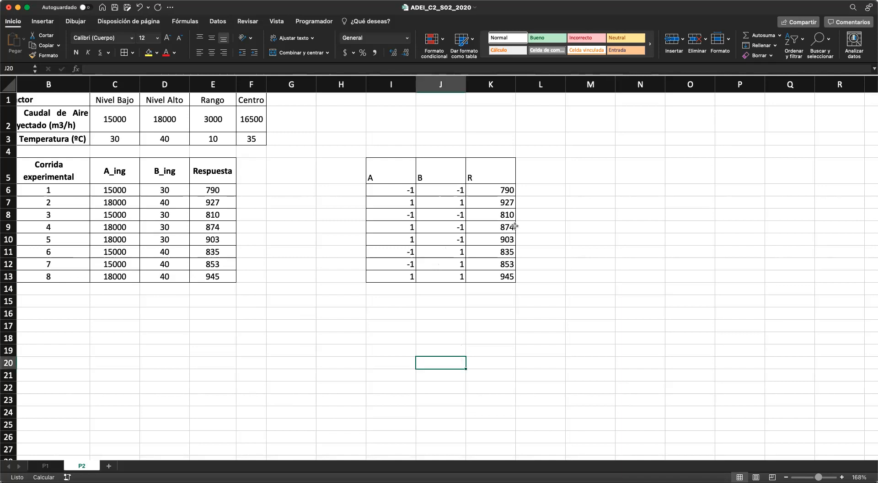
click(629, 166)
scroll(692, 179, right, 2)
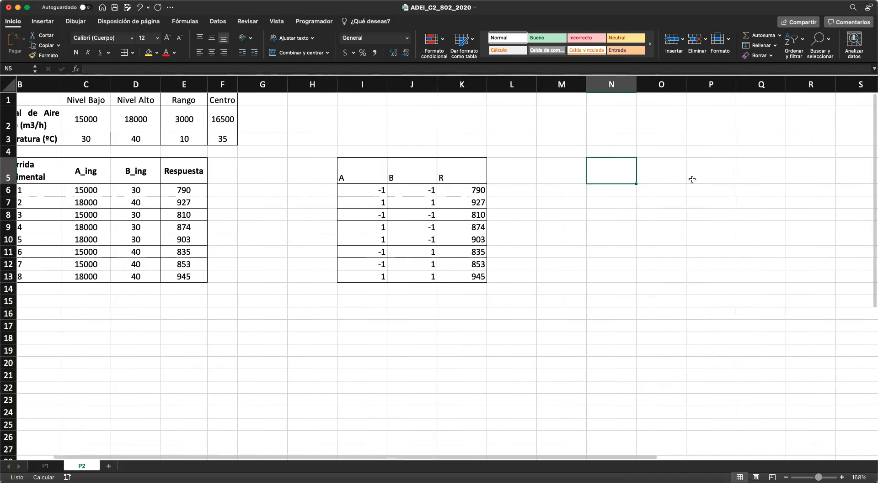
text(Ef_A)
key(Tab)
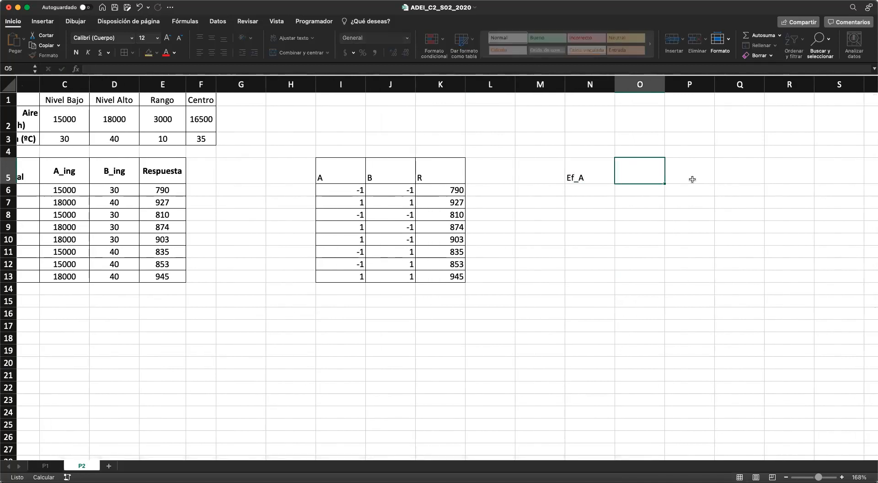
text(Ef_B)
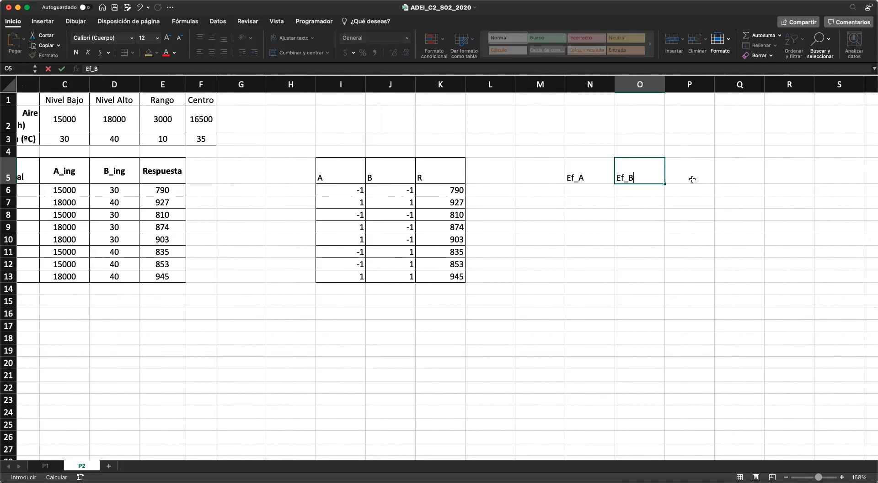
key(Tab)
text(E)
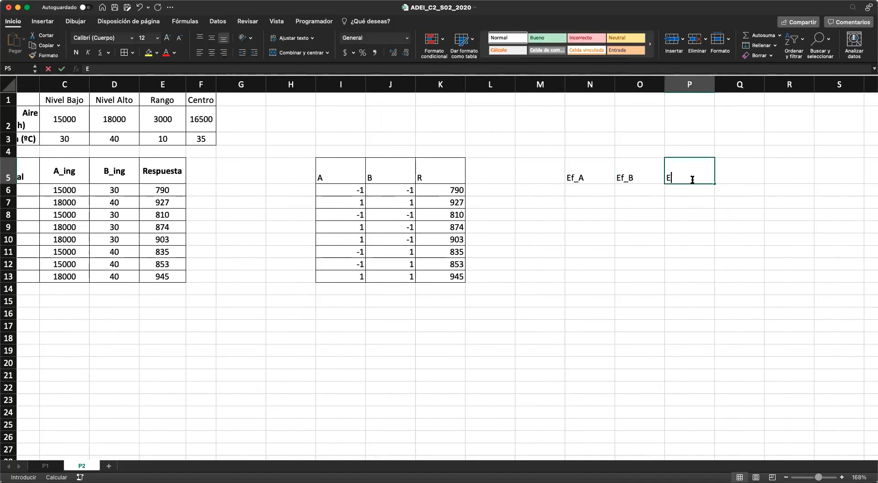
text(f_AB)
key(Tab)
- Enter =I6*K6 in N6 to multiply the first run's coded A value by its response
key(Return)
key(Left)
key(Right)
text(=)
key(Left)
key(Left)
key(Left)
key(Left)
key(Left)
key(Left)
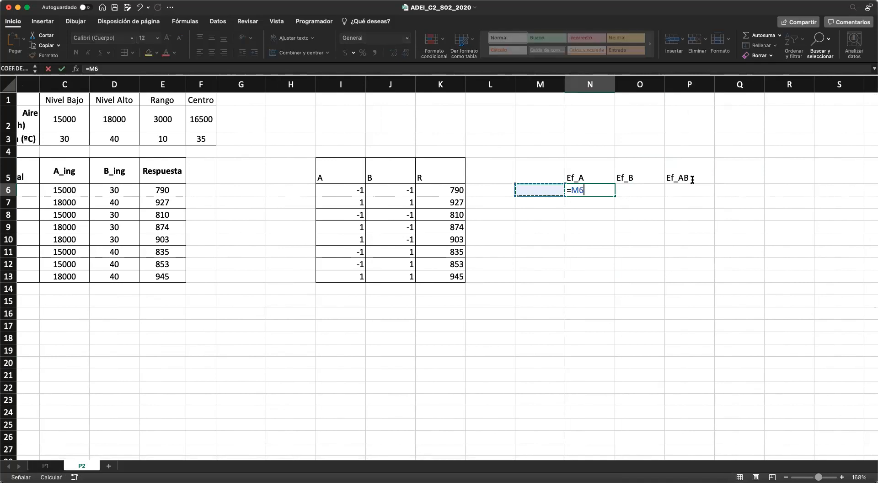
key(Right)
text(*)
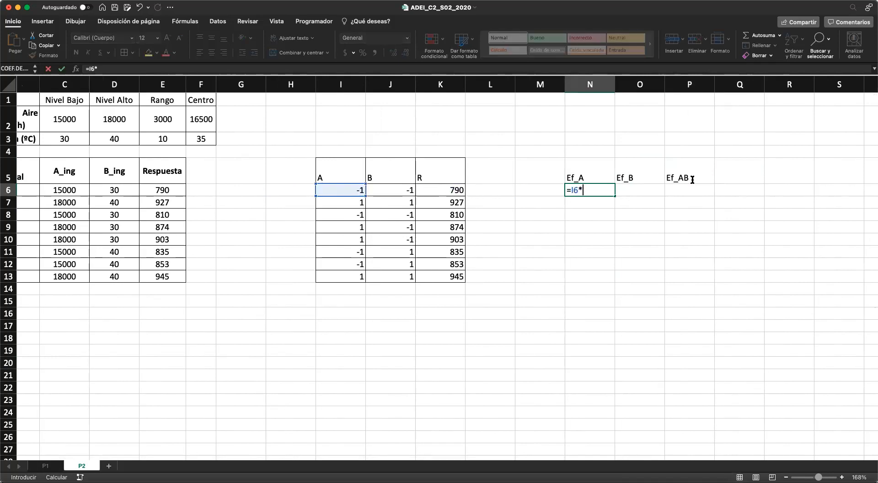
key(Left)
key(Left)
key(Left)
key(Return)
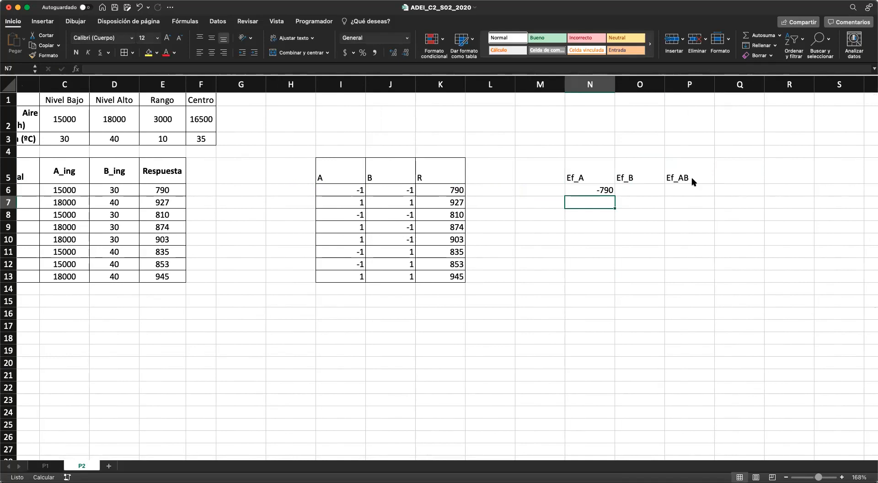
- Enter =J6*K6 in O6 to multiply the first run's coded B value by its response
key(Up)
key(Right)
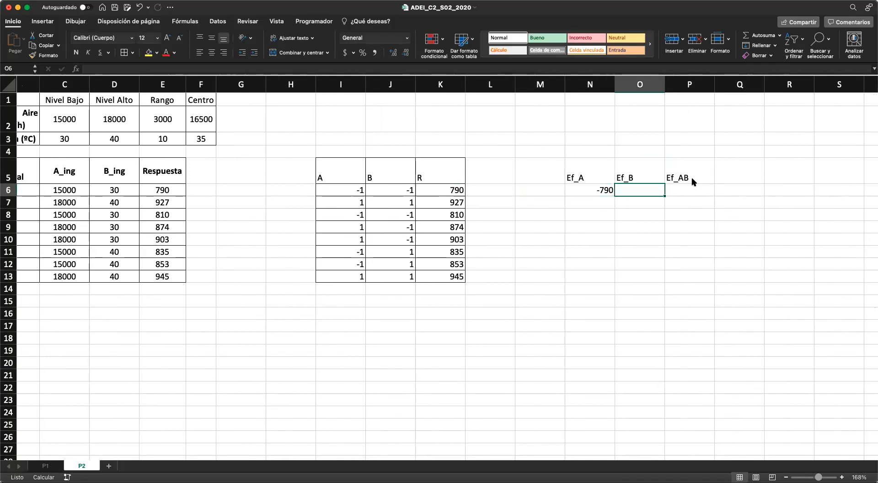
text(=)
key(Left)
key(Left)
key(Left)
key(Left)
key(Left)
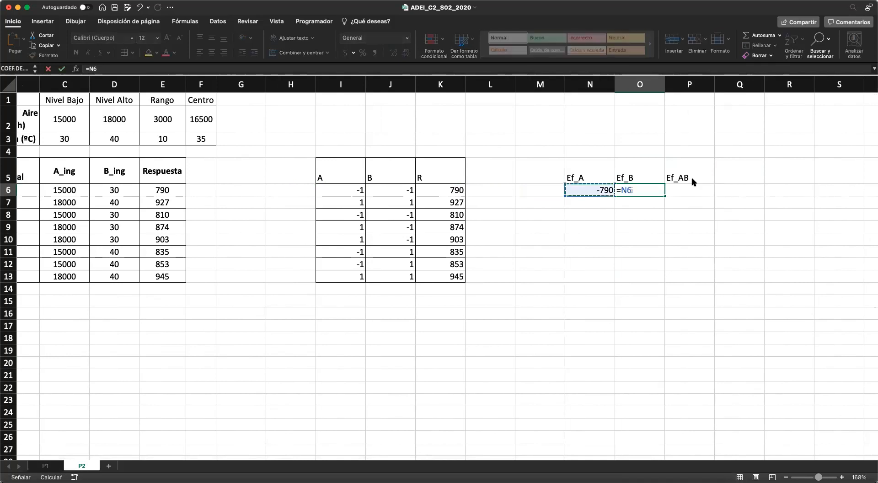
text(*)
key(Left)
key(Left)
key(Left)
key(Left)
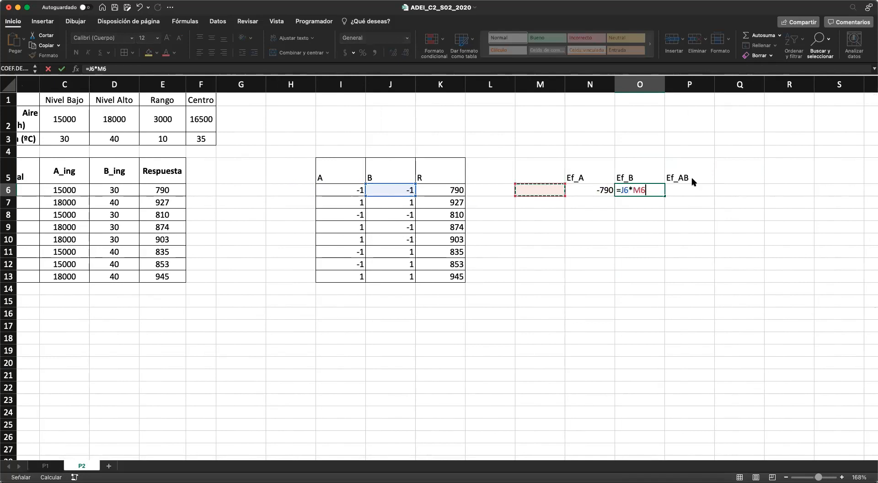
key(Return)
- Enter =I6*J6*K6 in P6 as the product of coded A, coded B and the response for the first run
key(Up)
key(Right)
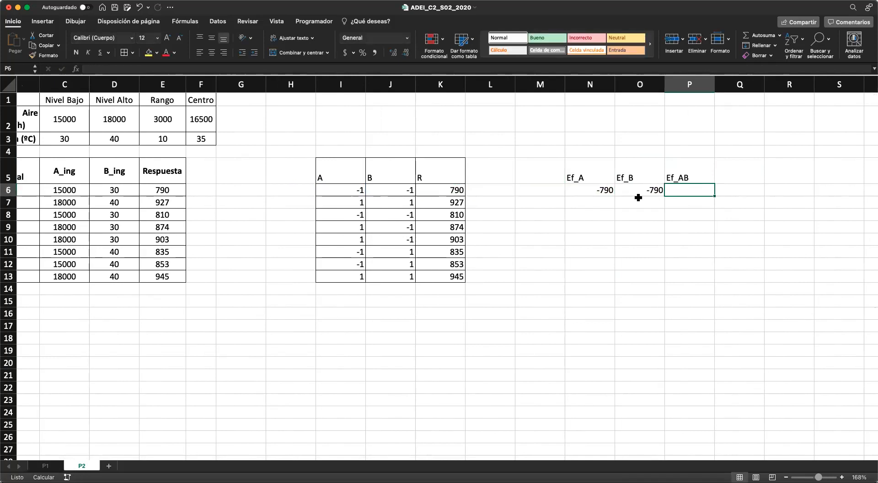
text(=)
key(Left)
key(Left)
key(Left)
key(Left)
key(Left)
key(Left)
key(Left)
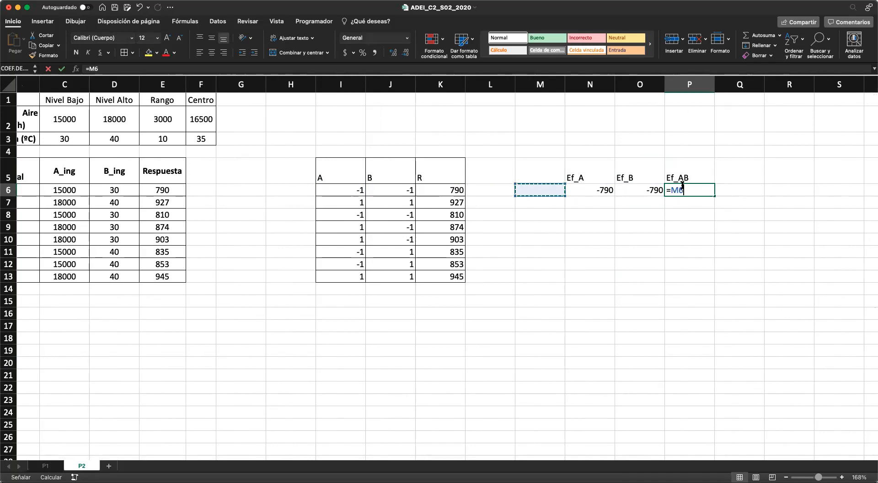
text(^)
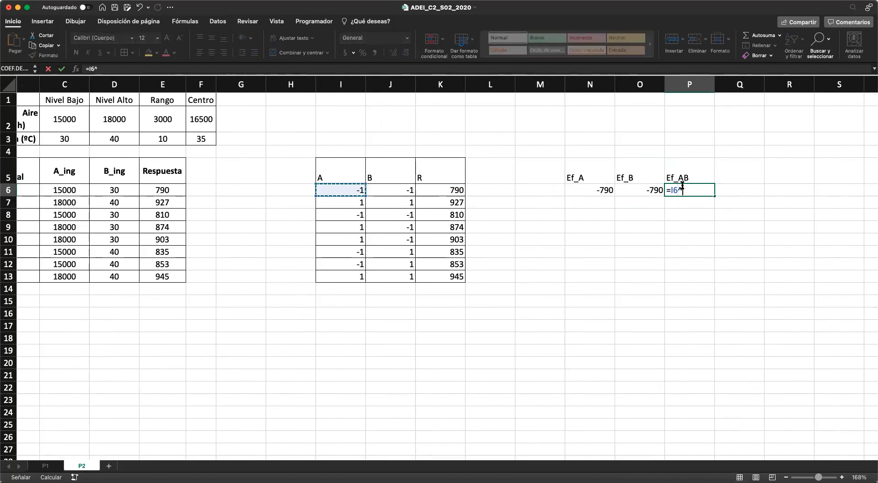
key(Left)
key(Left)
key(Left)
key(Left)
key(Left)
key(Left)
text(*)
key(Left)
key(Left)
key(Left)
key(Left)
key(Left)
key(Return)
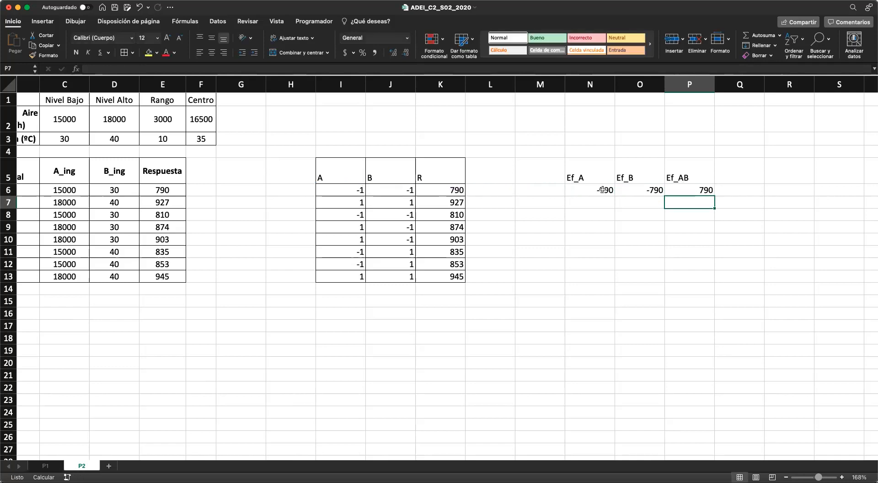
- Copy the three effect formulas from N6:P6 down through row 13
click(612, 190)
shift+click(697, 189)
drag(713, 196, 717, 282)
click(771, 278)
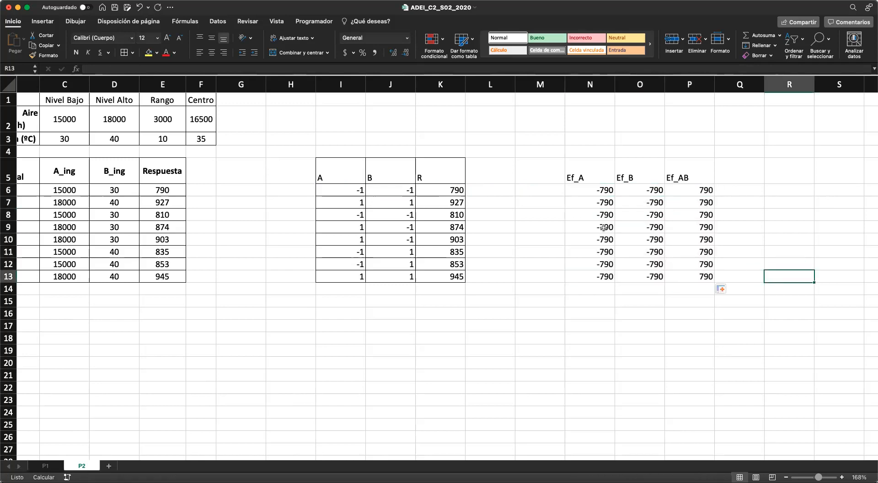
- Re-enter the copied effect formulas in N7, P7 and O7 to recalculate the second run
double_click(594, 203)
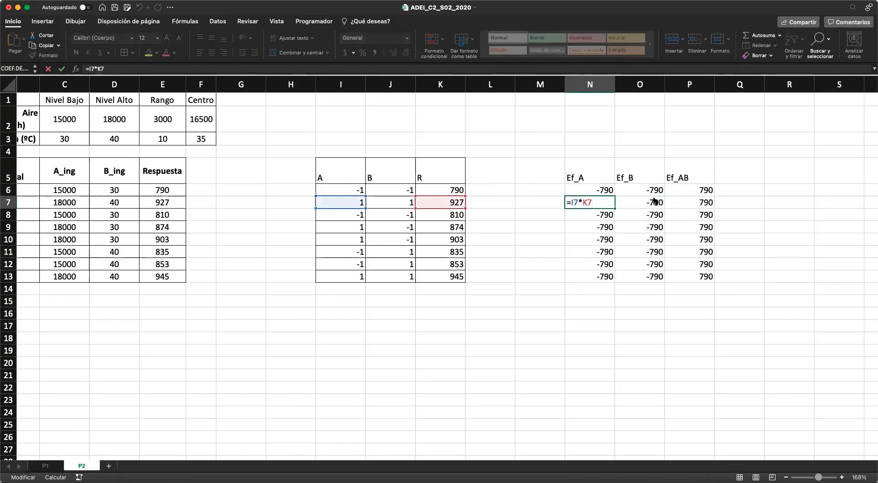
key(Return)
key(Up)
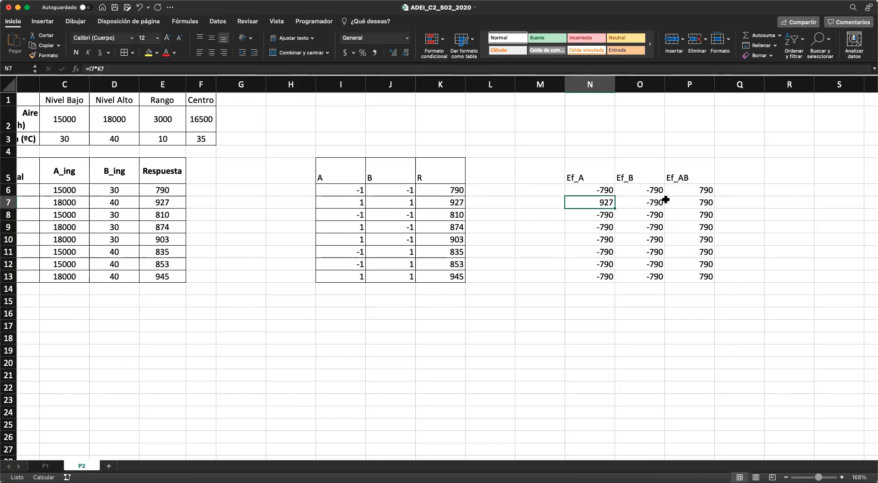
shift+click(676, 201)
double_click(676, 201)
key(Return)
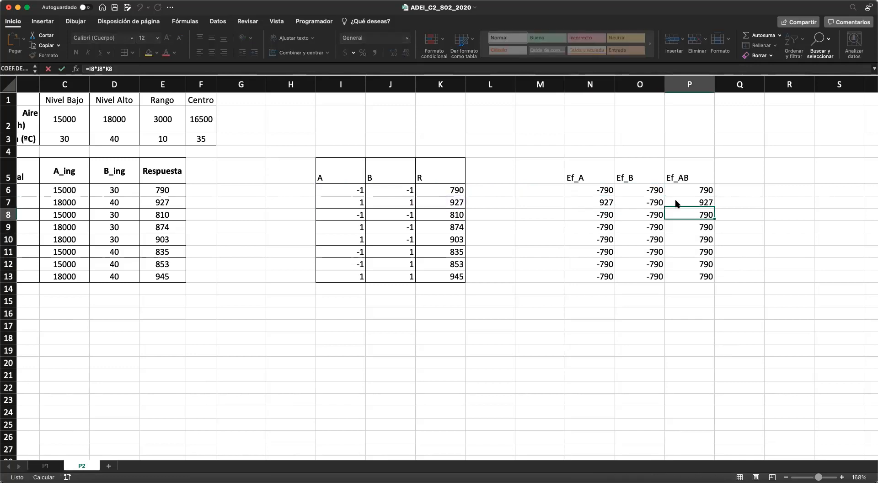
double_click(654, 201)
key(Return)
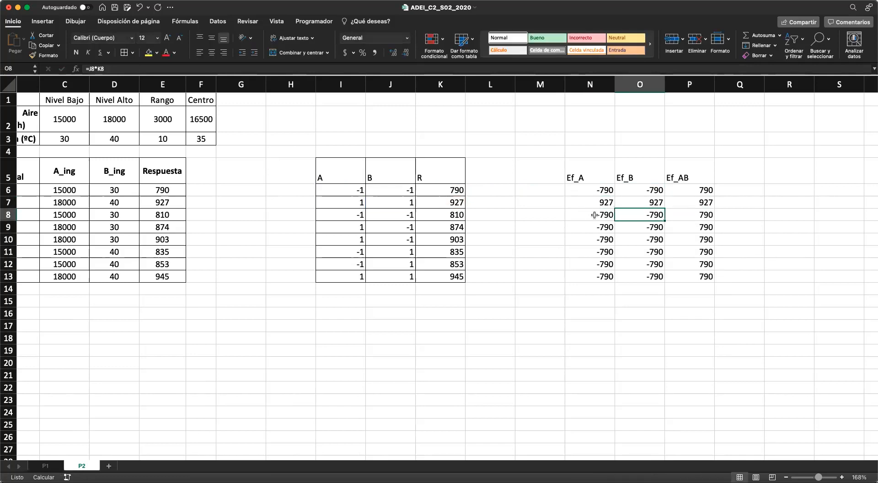
- Re-enter the copied effect formulas in P8, O8 and N8 to recalculate the third run
click(596, 215)
shift+click(699, 220)
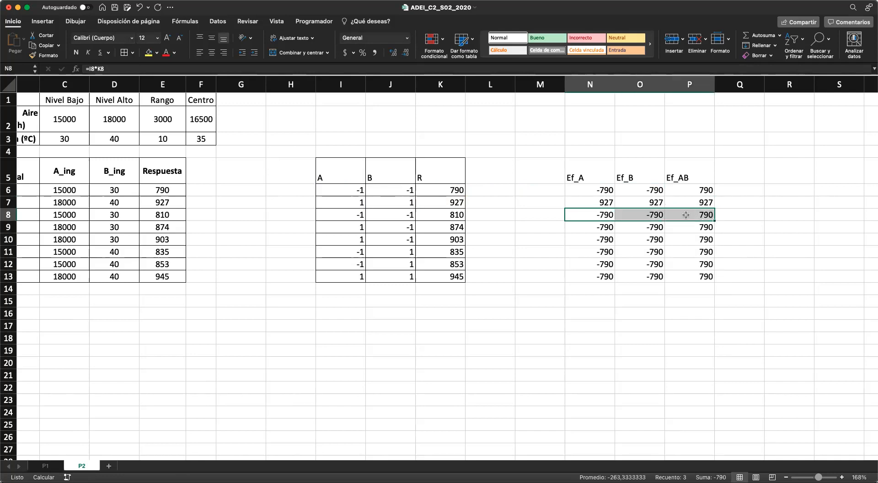
double_click(686, 215)
key(Return)
double_click(650, 212)
key(Return)
double_click(597, 215)
key(Return)
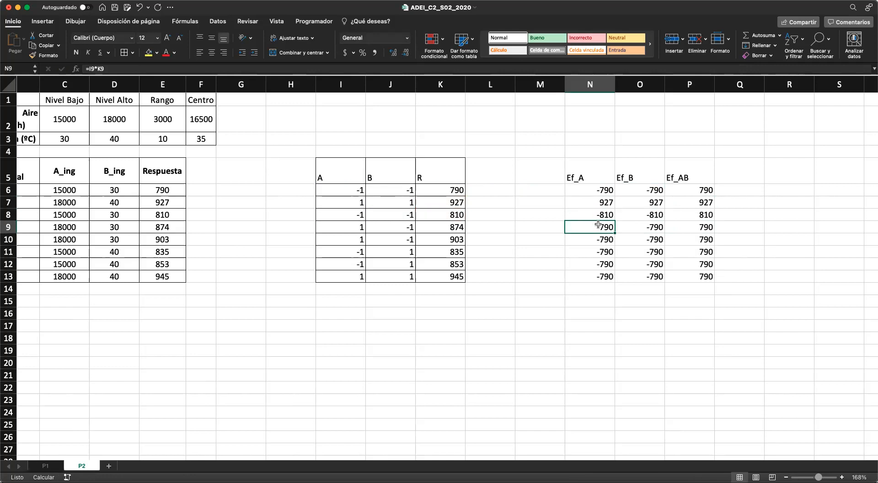
- Re-enter the copied effect formulas in N9, O9 and P9 to recalculate the fourth run
double_click(598, 228)
key(Return)
double_click(652, 227)
key(Return)
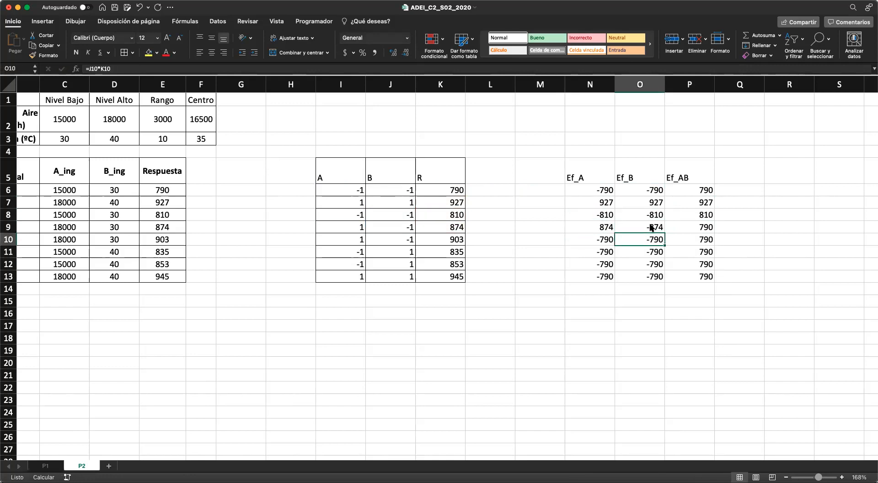
click(694, 266)
double_click(697, 228)
key(Return)
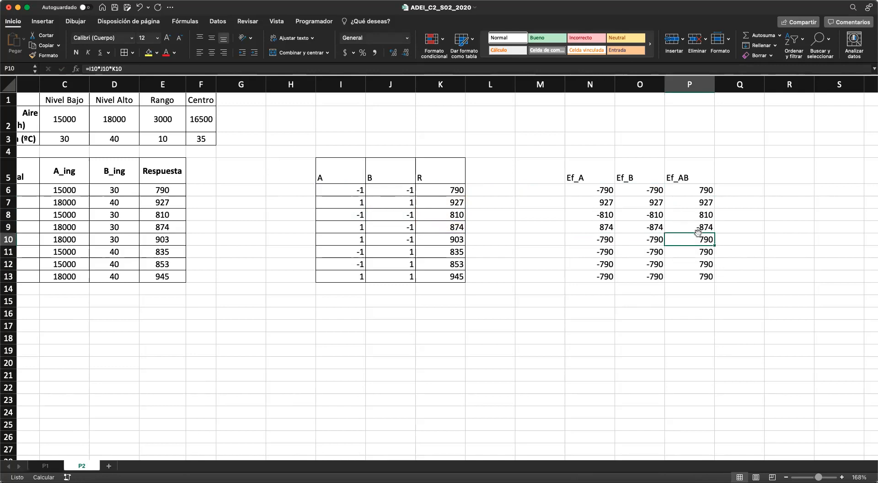
- Re-enter the Ef_AB formulas in P10:P13 one by one to recalculate the last four runs
double_click(699, 239)
key(Return)
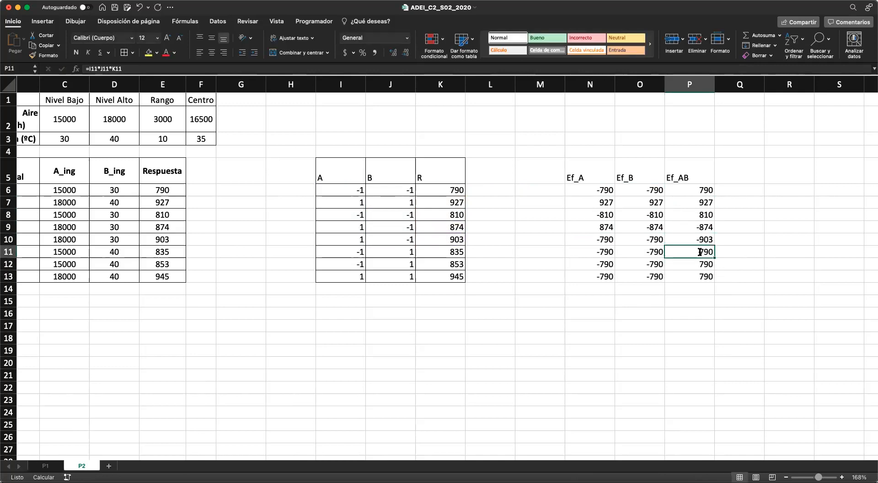
double_click(700, 252)
key(Return)
double_click(699, 264)
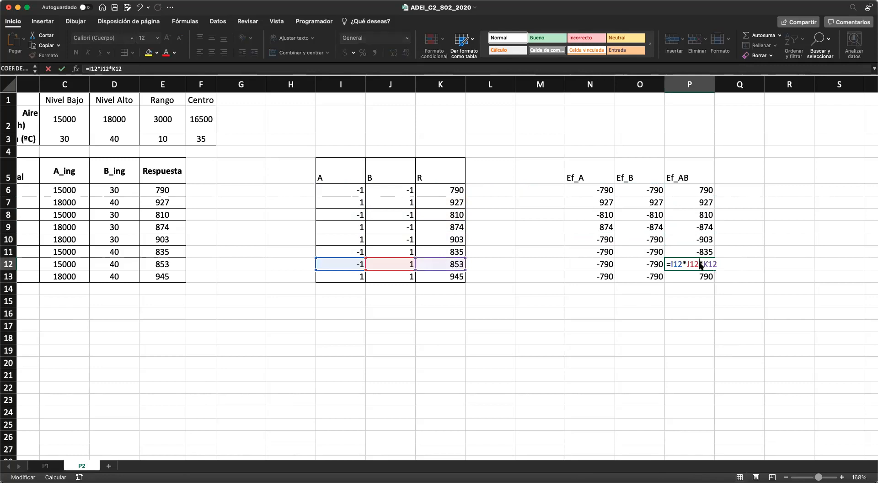
key(Return)
double_click(697, 276)
key(Return)
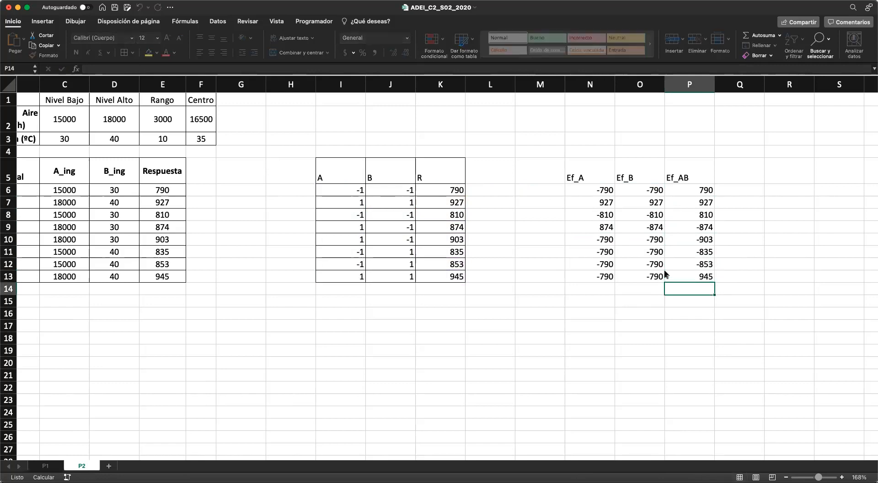
- Re-enter the Ef_B formulas in O13, O12 and O11 to recalculate those runs
double_click(653, 277)
key(Return)
double_click(653, 265)
key(Return)
double_click(648, 249)
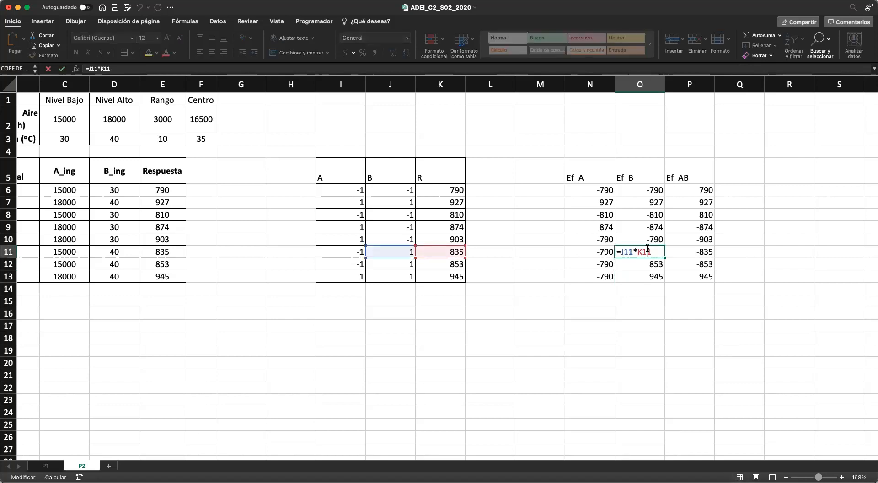
key(Return)
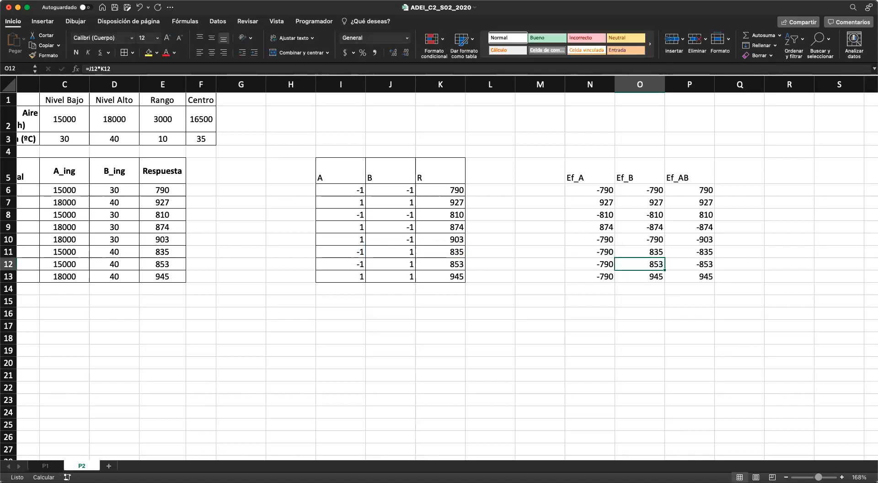
key(super+Tab)
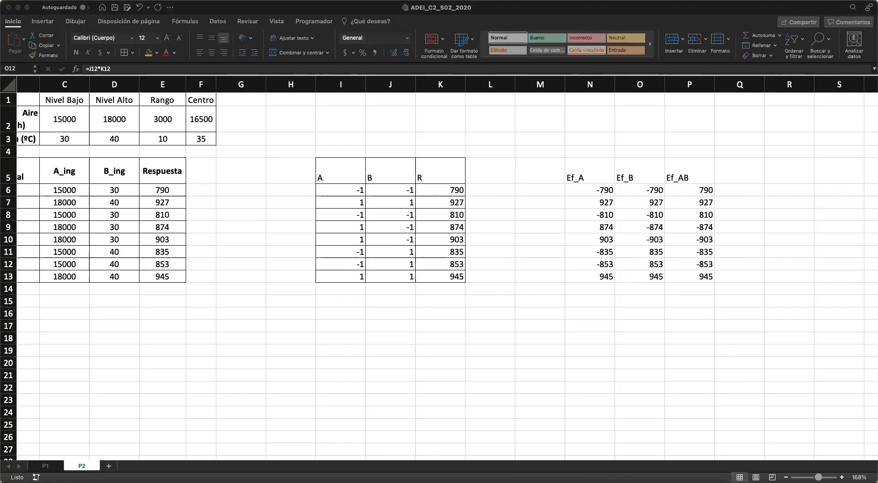
key(super+Tab)
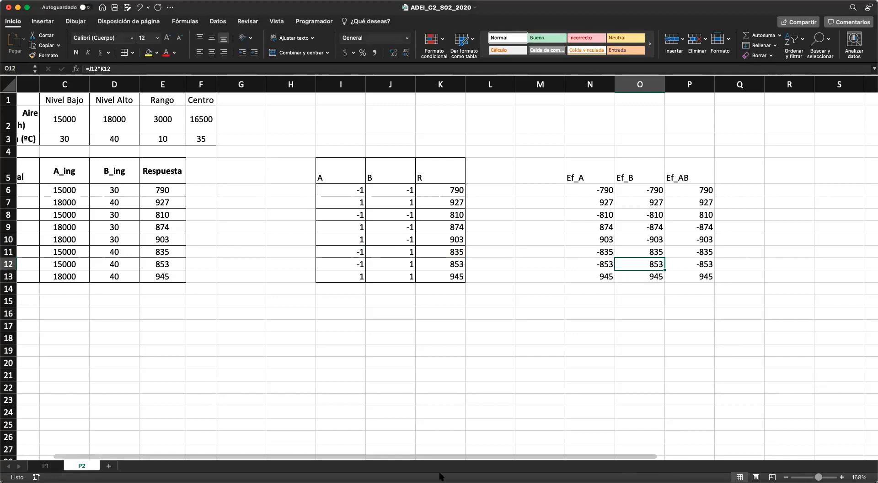
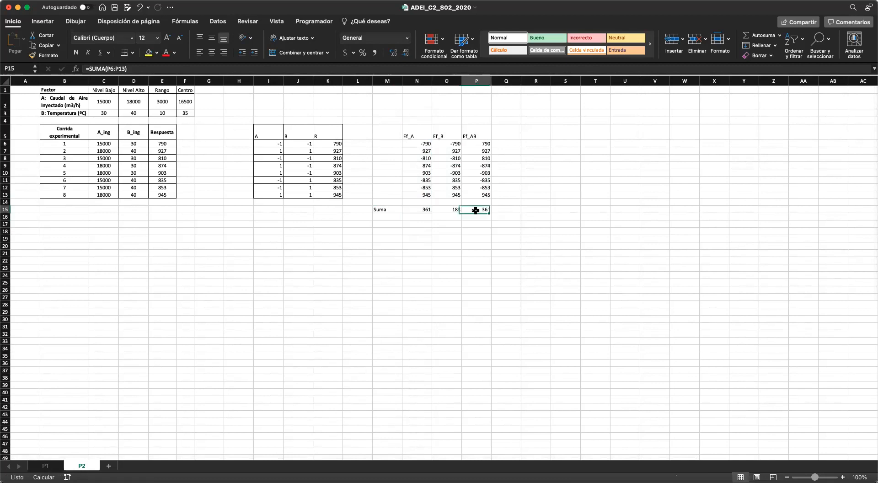
- Re-enter =SUMA(P6:P13) in P15 to recalculate the Ef_AB sum, and move the label Suma from M15 to J15
key(Return)
click(474, 252)
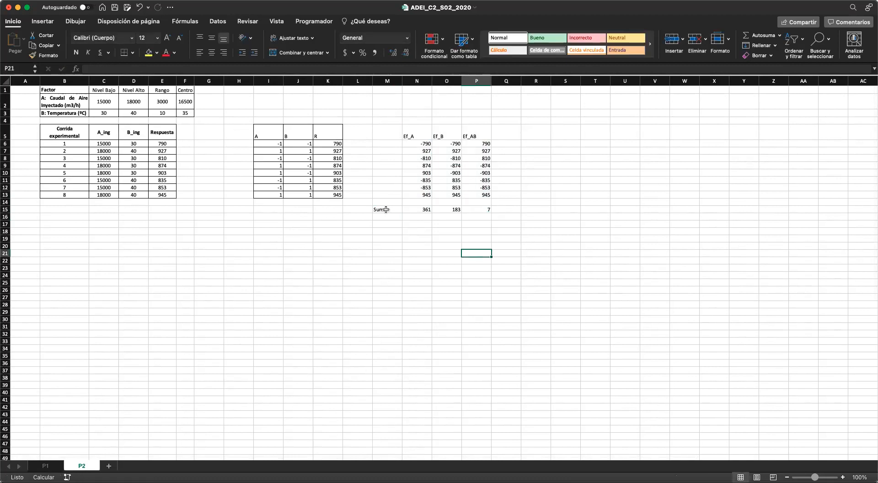
click(386, 210)
drag(386, 212, 321, 211)
click(322, 210)
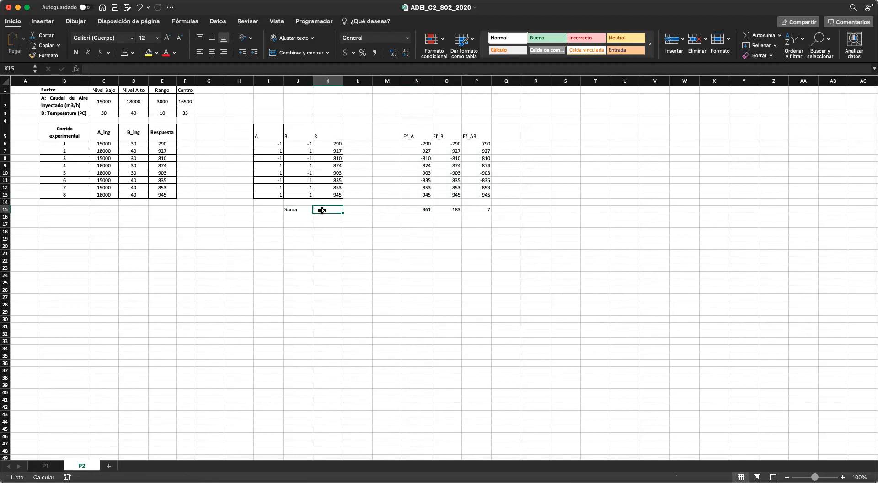
- Save the workbook and open the application's own menu
click(115, 8)
click(31, 0)
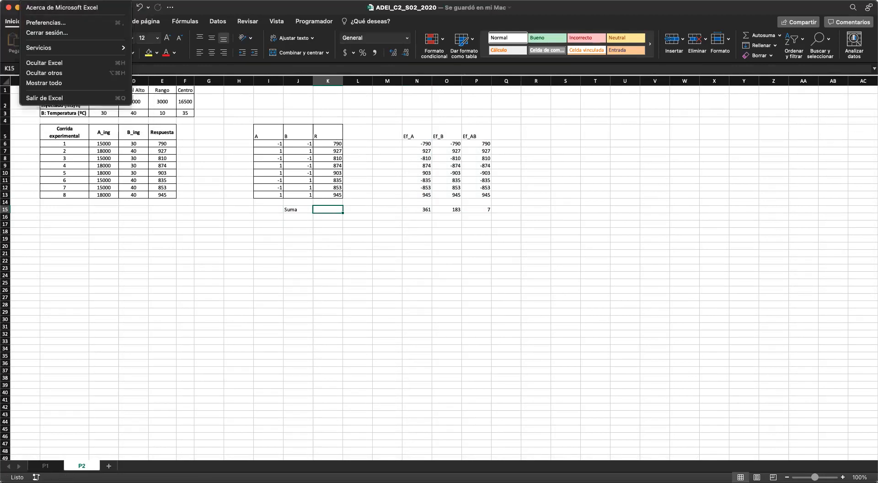
- Set the workbook's calculation mode to Automático in the calculation preferences
click(33, 23)
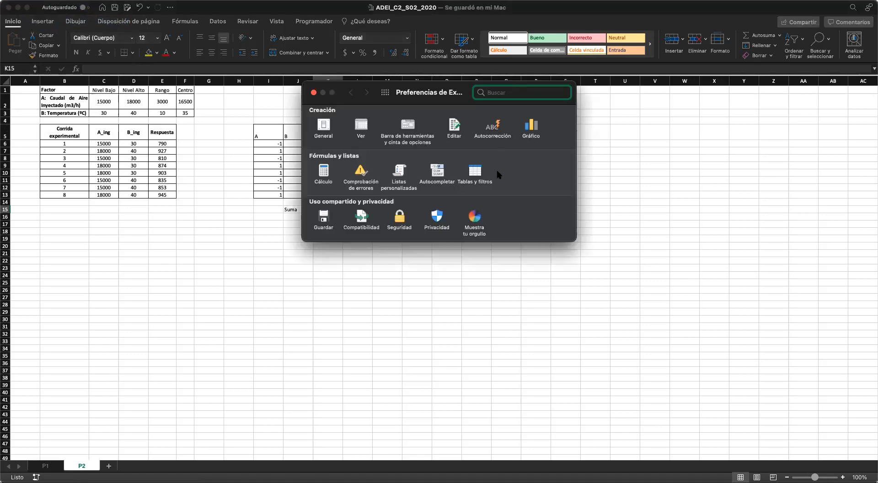
click(323, 177)
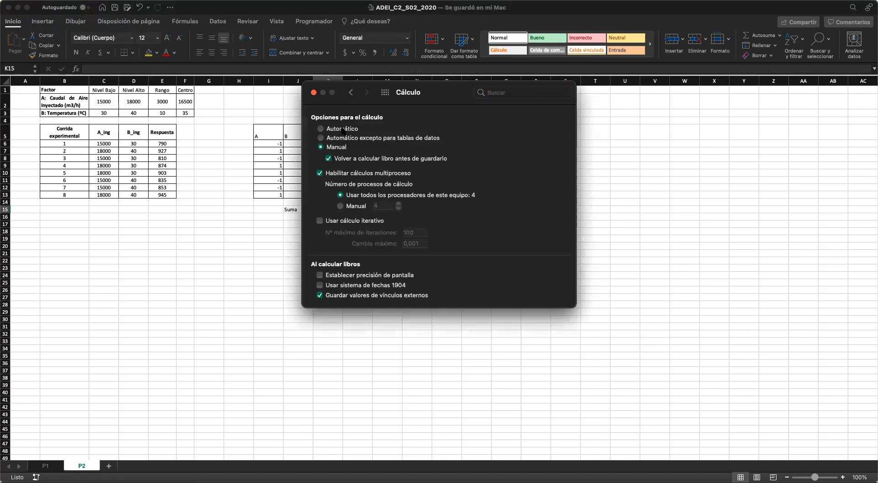
click(344, 130)
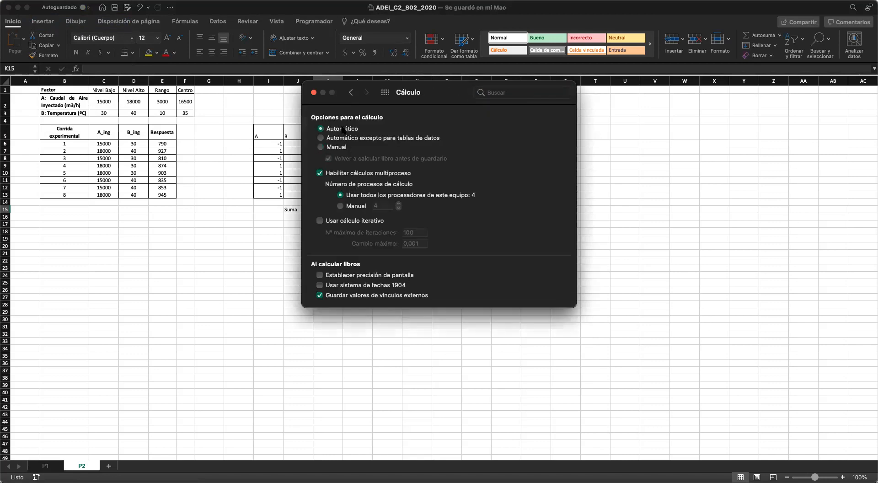
click(314, 92)
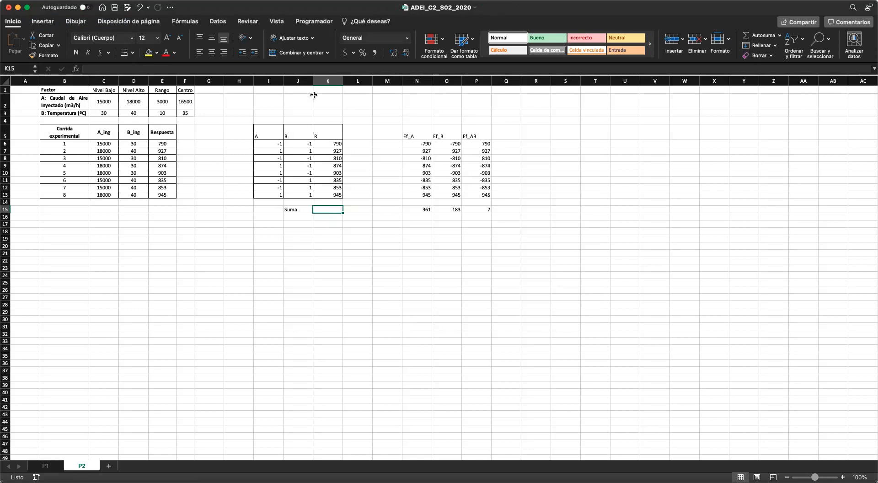
- Enter =SUMA(K6:K13) in K15 to total the responses, correcting the misspelled function name
click(435, 273)
click(387, 208)
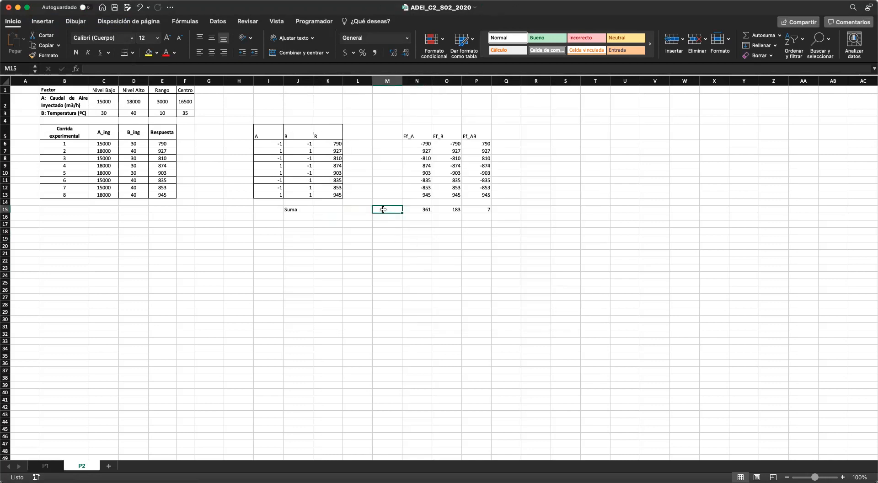
click(335, 210)
text(=sma)
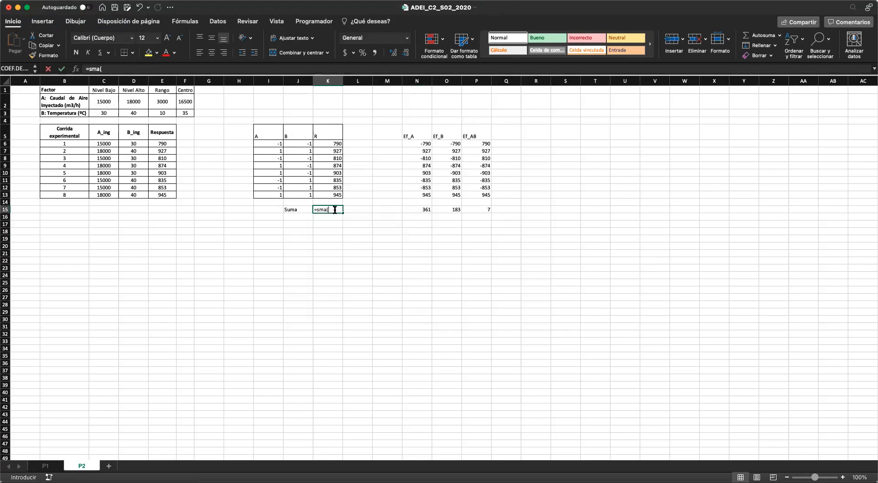
text(()
key(Up)
key(Up)
key(shift+Up)
key(shift+Up)
key(shift+Up)
key(shift+Up)
key(shift+Up)
key(shift+Up)
key(shift+Up)
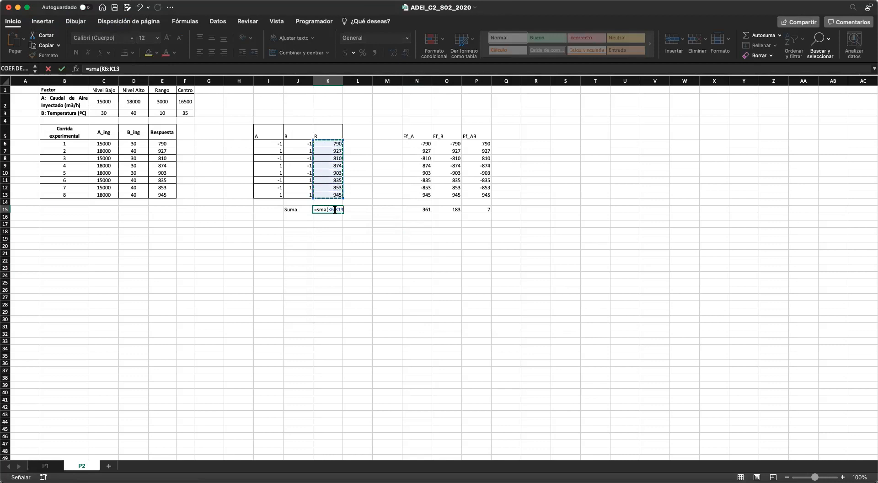
key(Return)
double_click(330, 211)
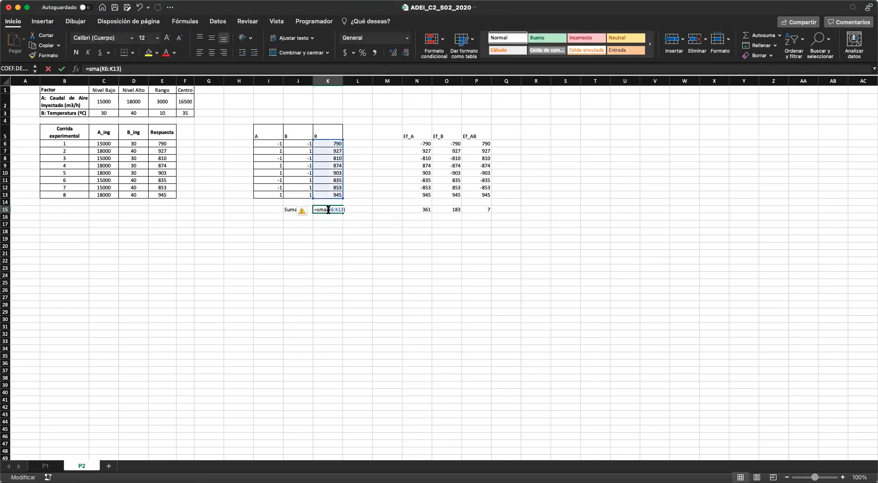
text(u)
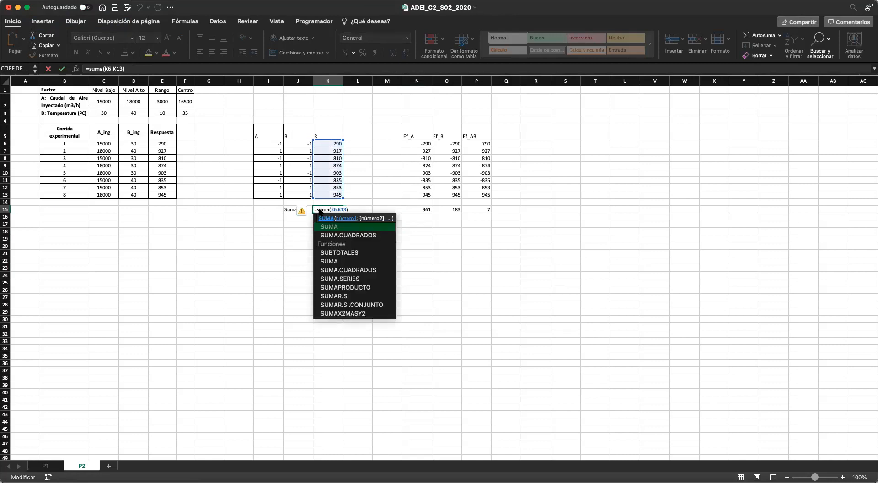
key(Return)
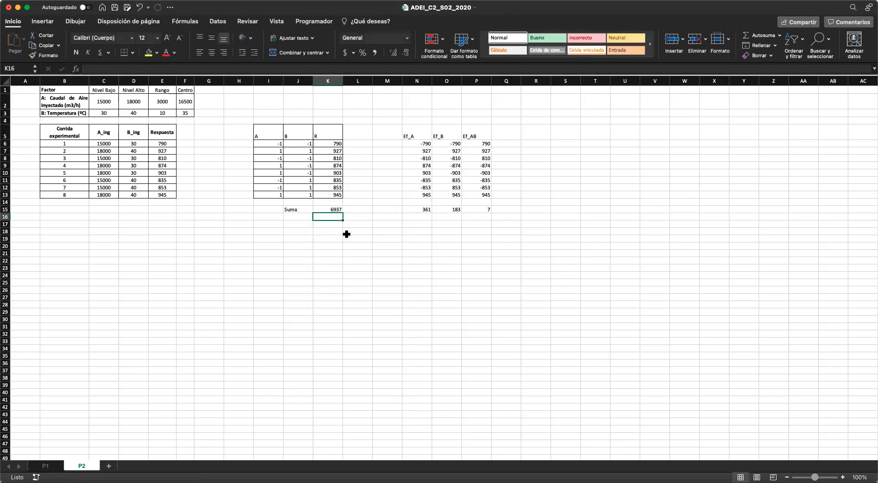
- Move the effects block from N5:P15 to M5:O15, and label J16 as Divisor
click(299, 218)
drag(410, 136, 444, 209)
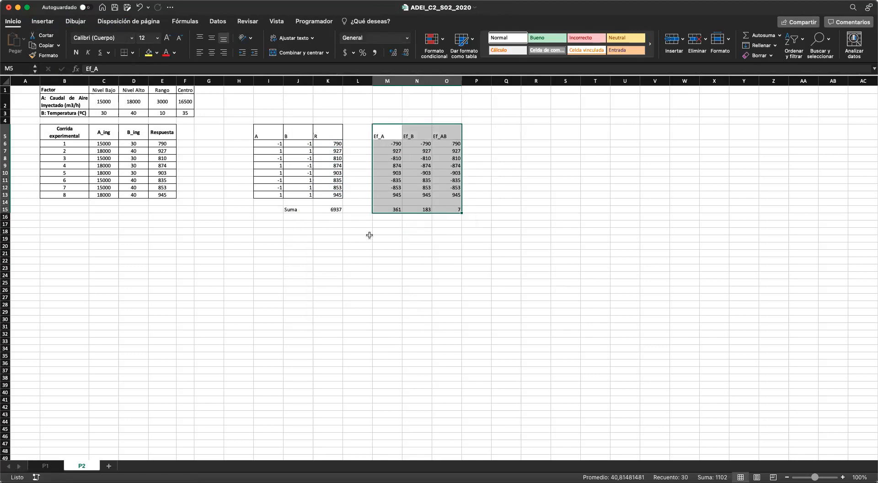
click(317, 217)
click(301, 217)
text(Dig)
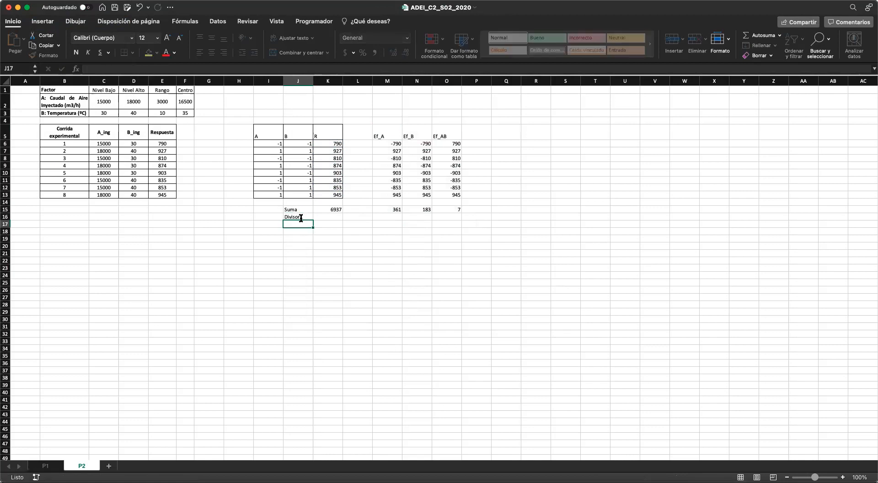
key(Tab)
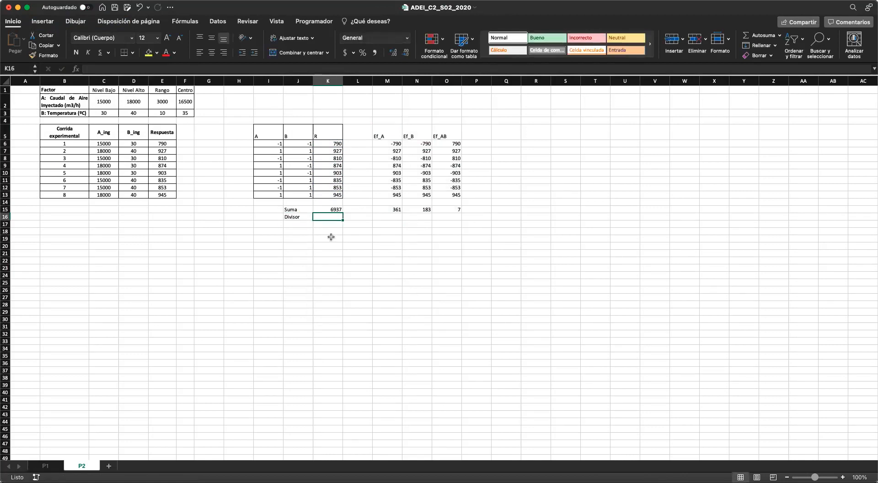
- Enter =CONTAR(K6:K13) in K16 to count the responses as the divisor
text(=contar()
key(Up)
key(Up)
key(Up)
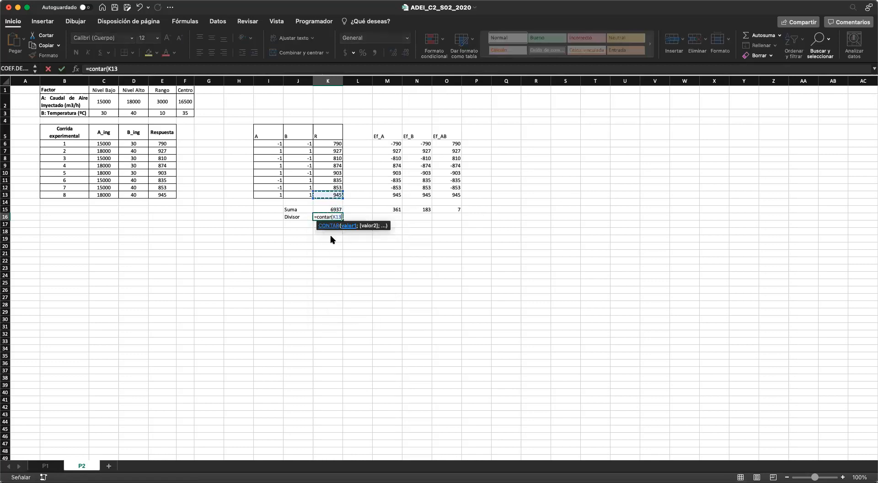
key(shift+Up)
key(shift+Up)
key(shift+Up)
key(shift+Up)
key(shift+Up)
key(shift+Up)
key(shift+Up)
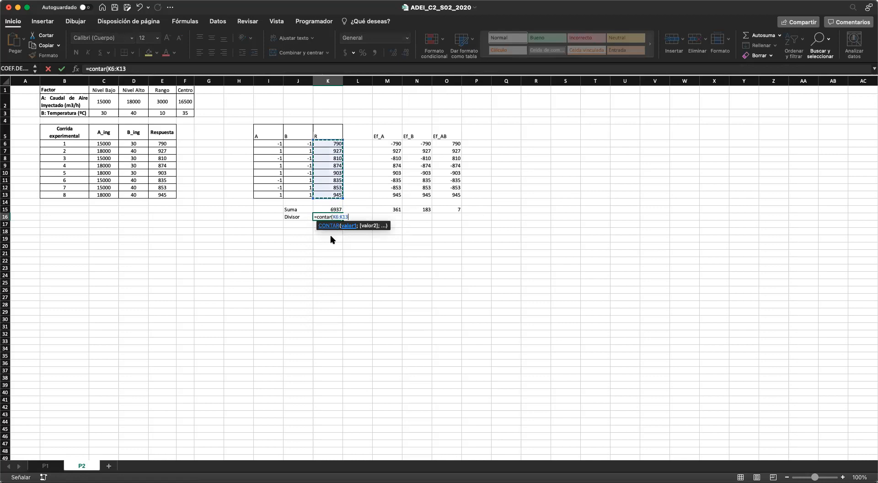
key(Return)
- Enter =K16/2 in M16 as the divisor for the Ef_A column
key(Up)
key(Right)
key(Right)
text(=)
key(Left)
key(Left)
text(/)
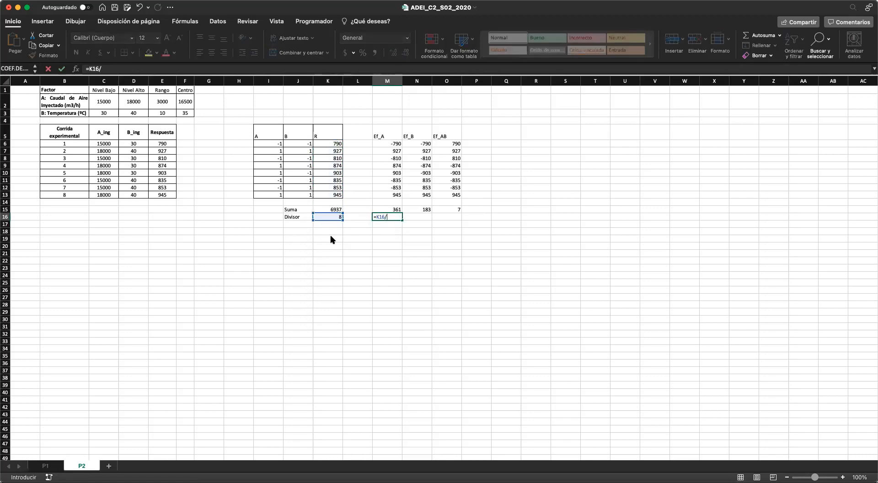
key(ctrl+Return)
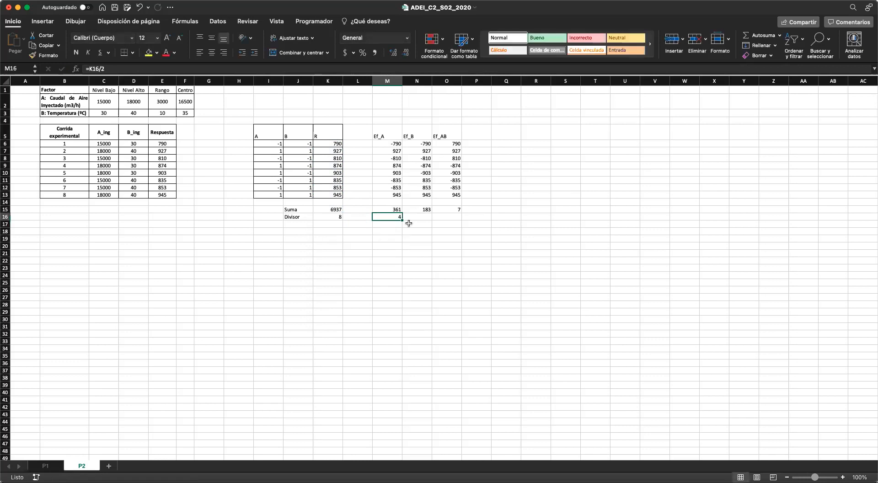
- Reference the M16 divisor in N16 and copy that formula to O16
key(Right)
text(=)
key(Left)
key(Return)
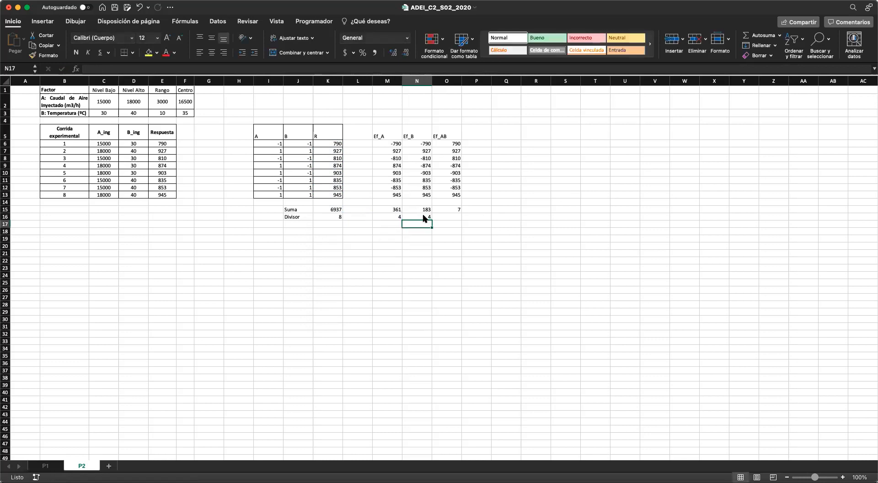
key(Right)
key(Up)
key(Left)
key(super+c)
key(Right)
key(super+v)
- Label J17 as Ef and enter =M15/M16 in M17 to calculate factor A's effect
key(Down)
key(Left)
key(Left)
key(Left)
key(Left)
key(Left)
text(Ef)
key(Tab)
key(Right)
key(Right)
text(=)
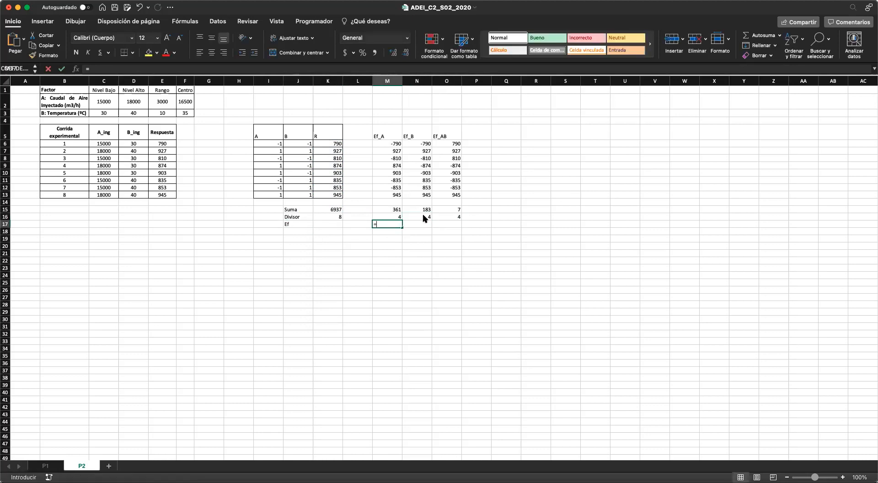
key(Up)
key(Up)
text(/)
key(Up)
key(Return)
- Copy the effect formula from M17 across to N17:O17 for B and AB
key(Up)
key(super+c)
key(shift+Right)
key(shift+Right)
key(Return)
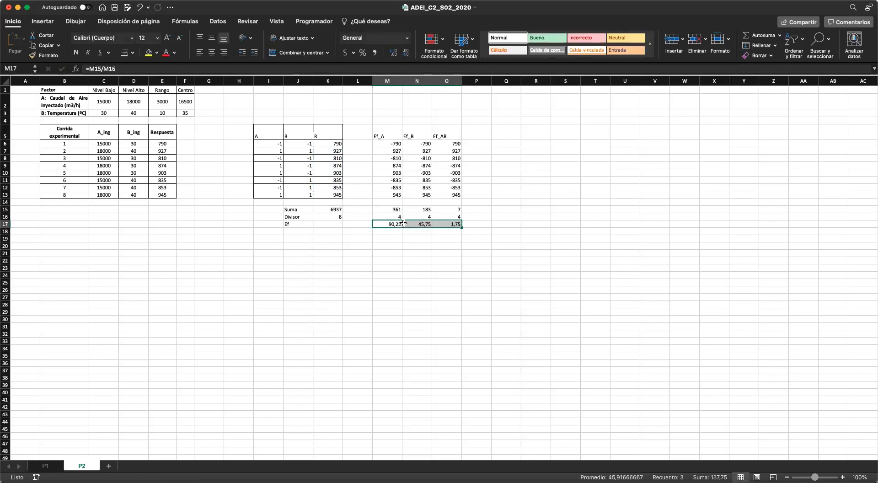
- Review the calculated effects of A, B and AB in M17:O17 and their formulas
click(394, 252)
click(394, 223)
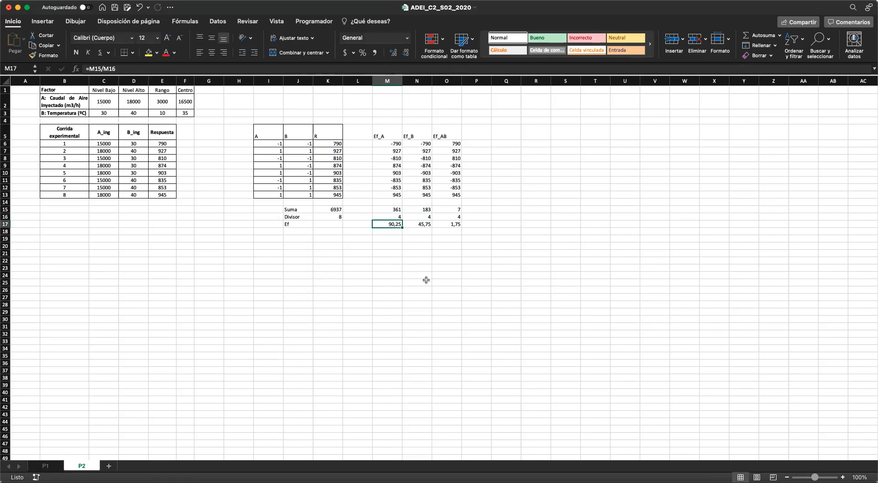
click(420, 224)
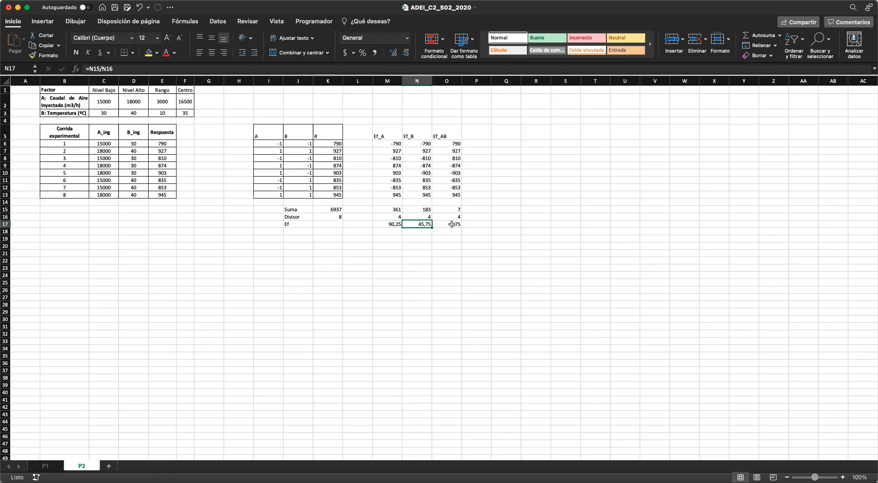
scroll(452, 225, up, 5)
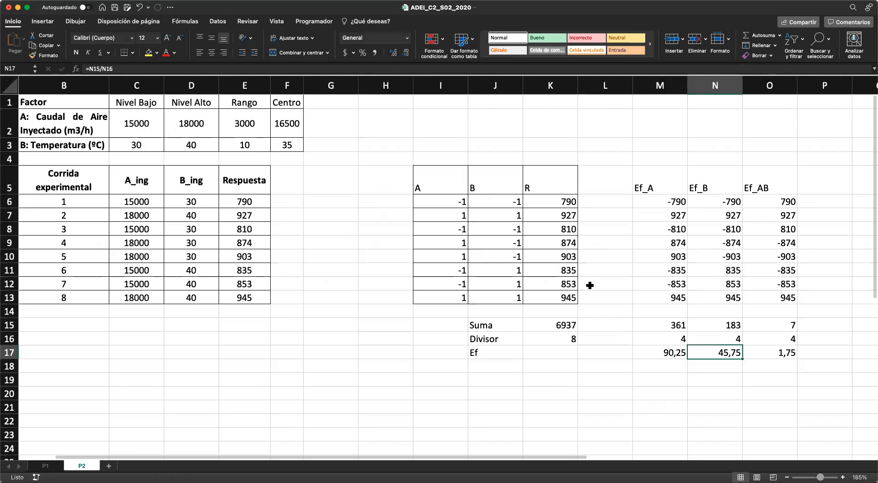
click(776, 353)
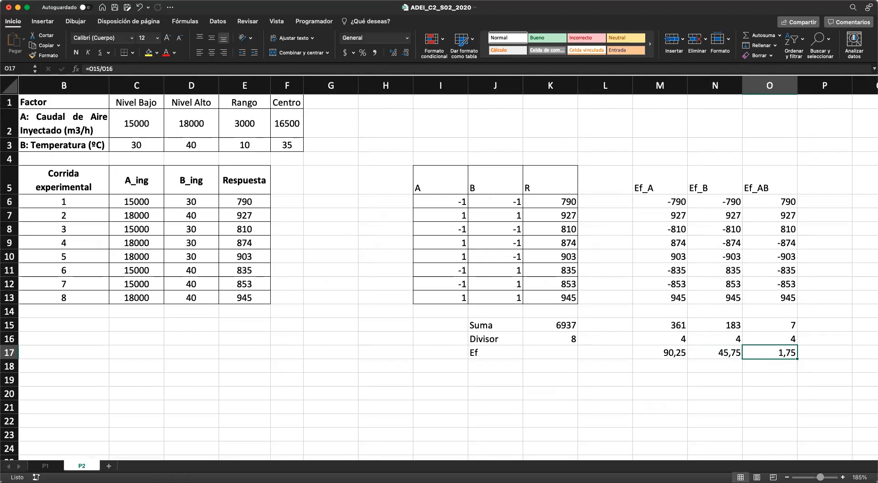
- Label J18 as beta and enter =K15/K16 in K18 for the mean-response coefficient
click(571, 346)
click(480, 365)
scroll(481, 366, down, 2)
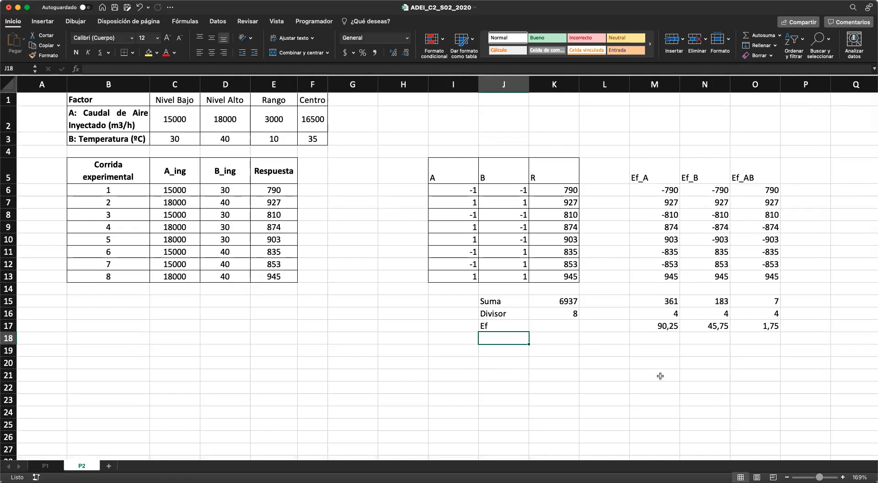
text(beta)
key(Tab)
text(=)
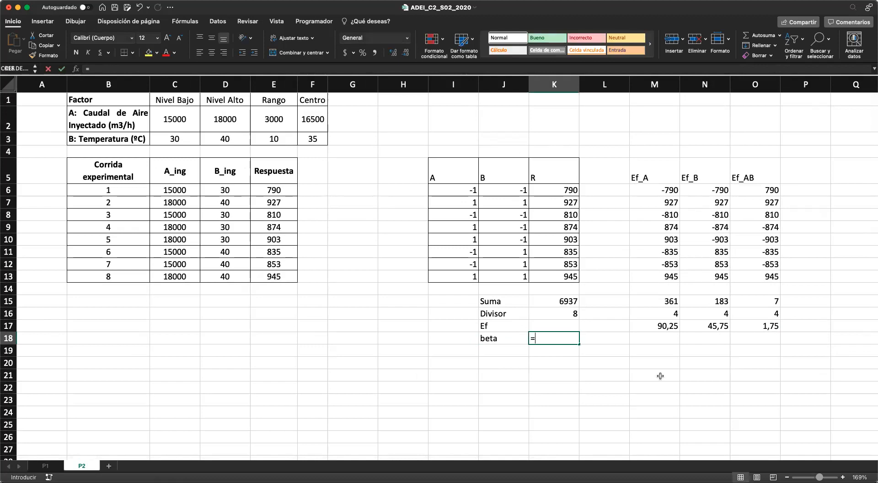
key(Up)
key(Up)
key(Up)
text(/)
key(Up)
key(Up)
key(Return)
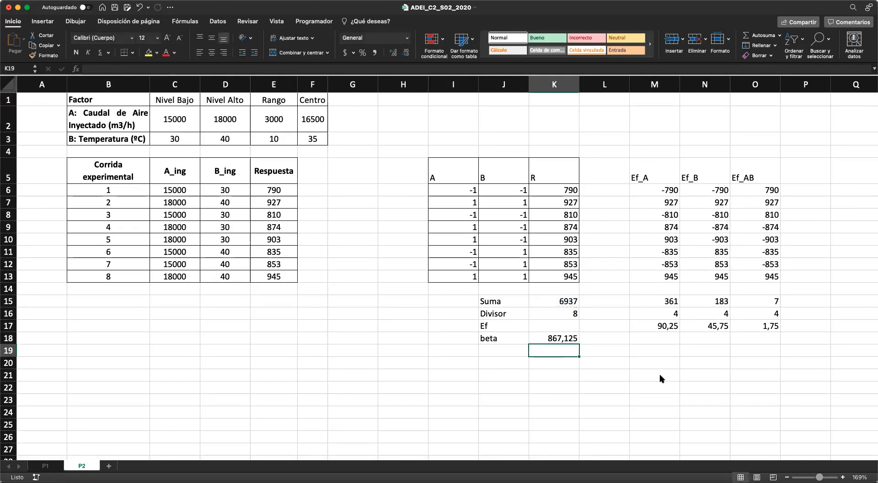
- Enter =M17/2 in M18 to calculate factor A's beta coefficient
key(Up)
key(Right)
key(Right)
key(Right)
key(Left)
text(=)
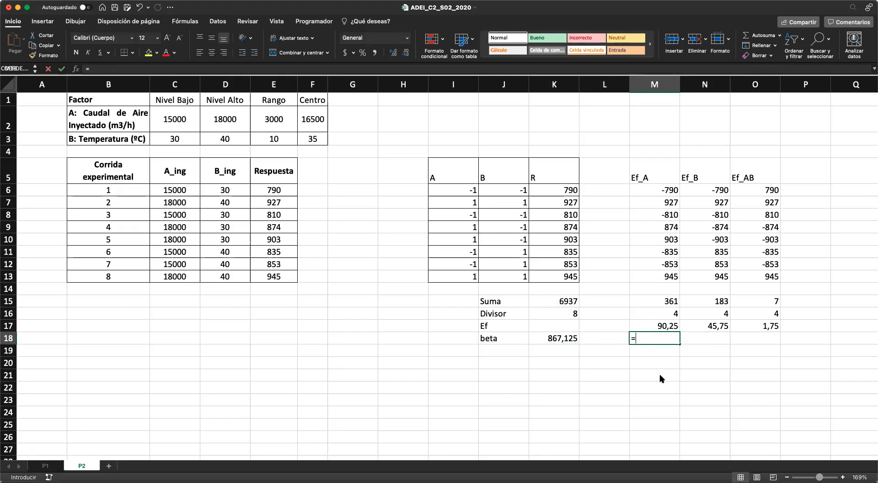
key(Up)
text(/)
key(Up)
key(Up)
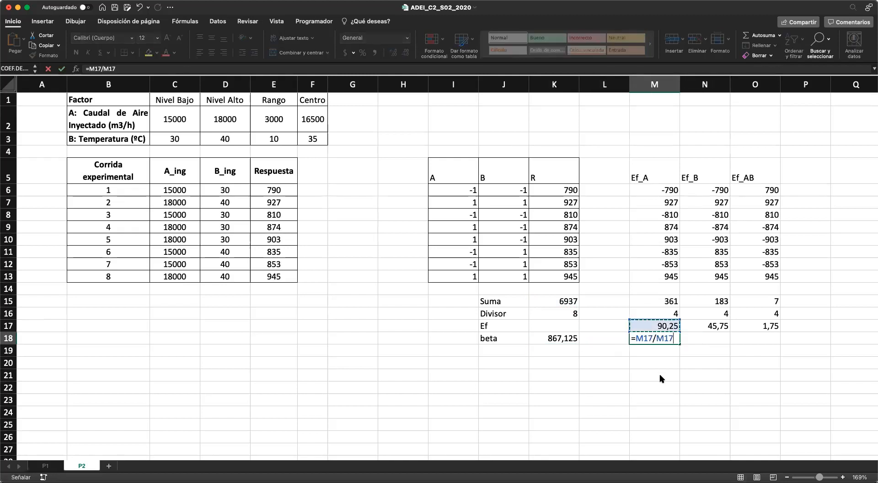
key(BackSpace)
key(BackSpace)
key(BackSpace)
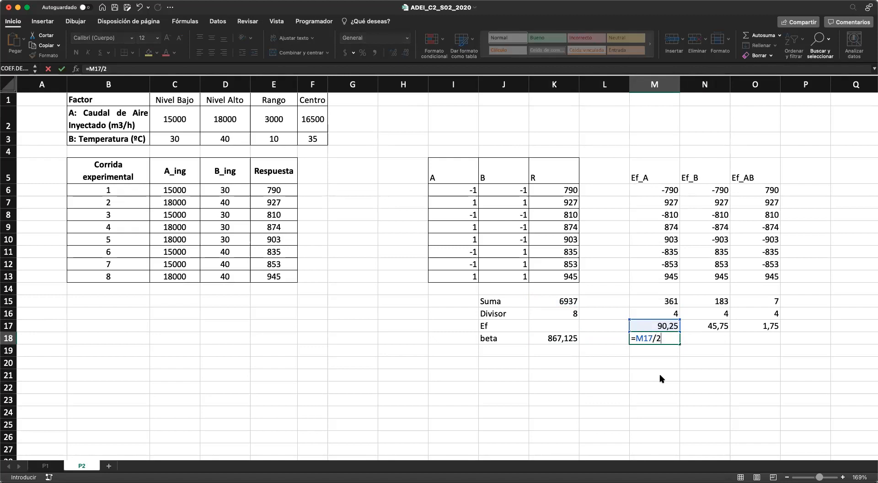
key(Return)
- Copy the beta formula from M18 across to N18:O18 for B and AB
key(Up)
key(super+c)
key(shift+Right)
key(shift+Right)
key(Return)
- Display the beta in K18 without decimals and the betas in M18:O18 with one decimal
click(563, 340)
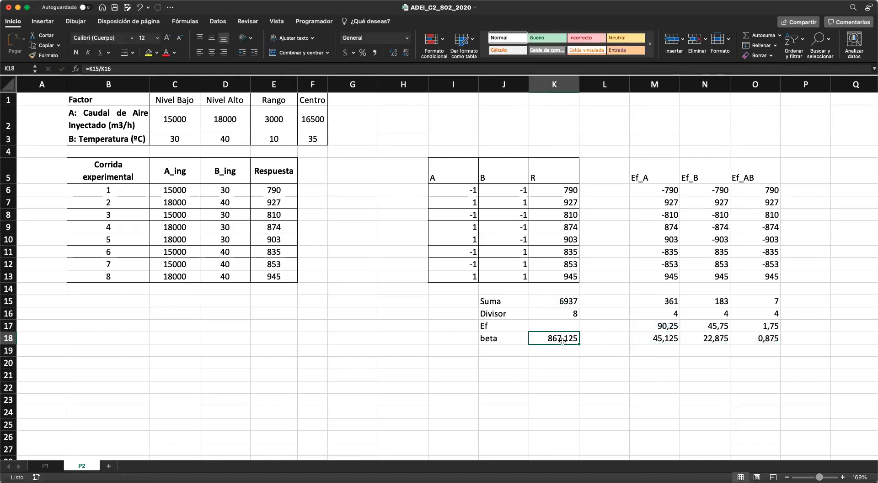
click(405, 53)
click(405, 54)
click(674, 338)
shift+click(761, 338)
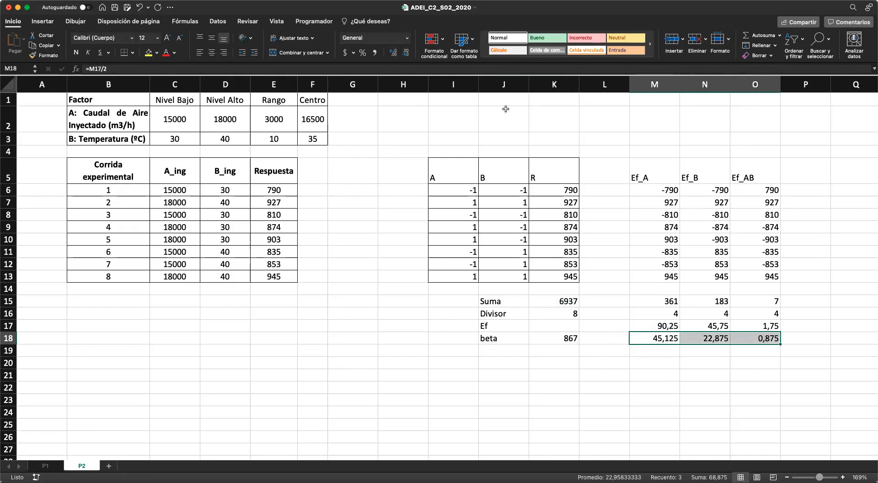
click(405, 54)
click(406, 54)
click(500, 349)
click(500, 338)
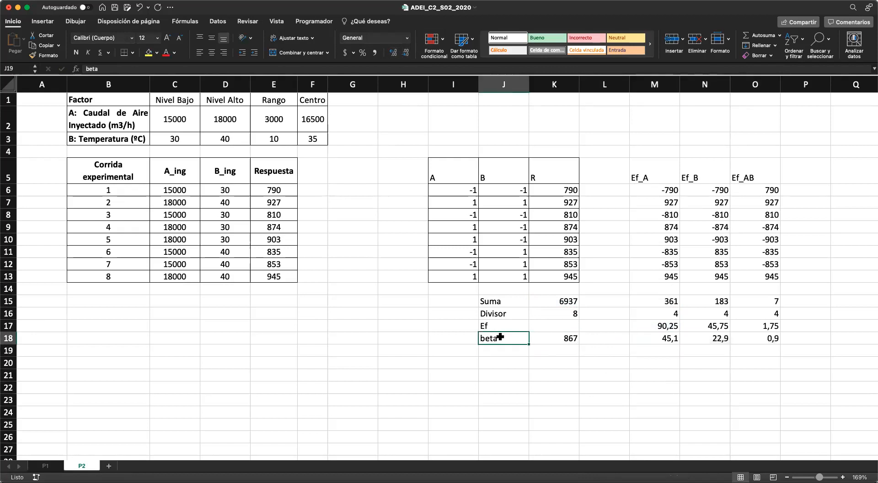
drag(500, 337, 543, 331)
click(548, 367)
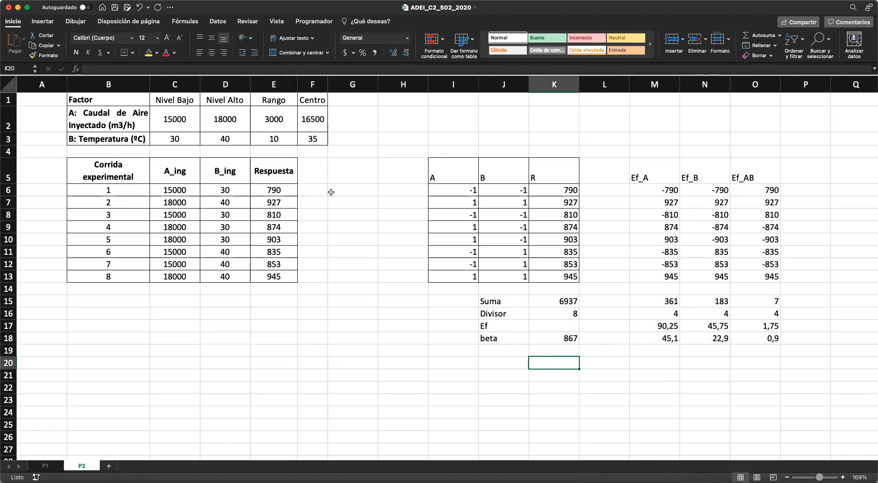
click(637, 334)
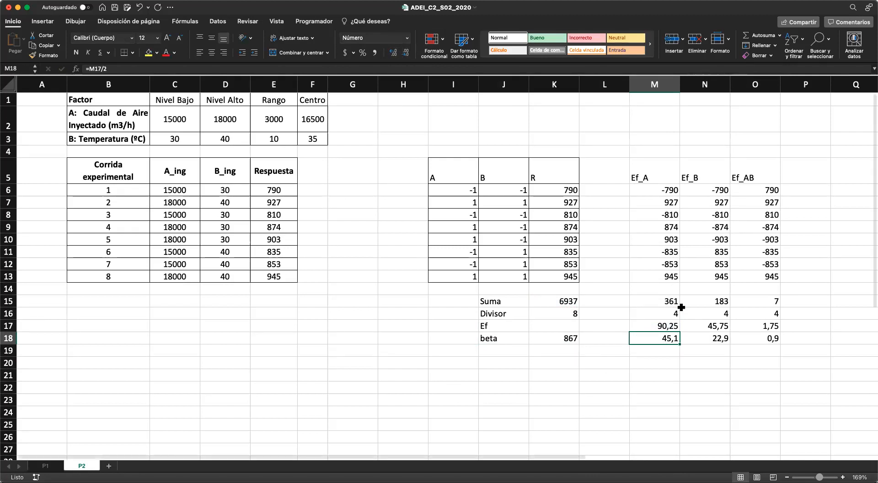
click(528, 376)
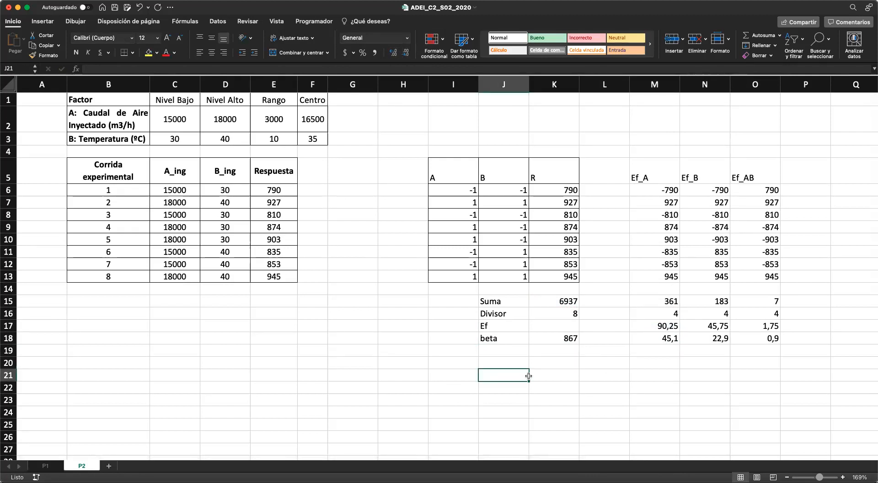
click(423, 361)
click(434, 363)
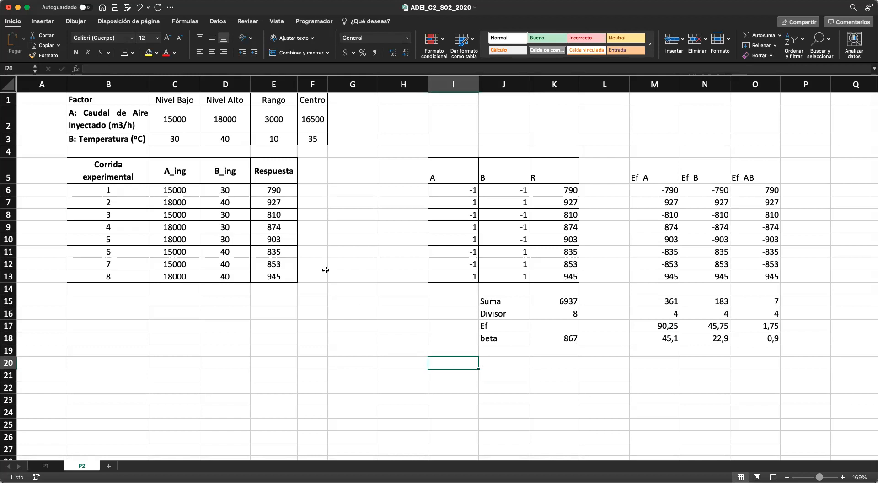
click(283, 280)
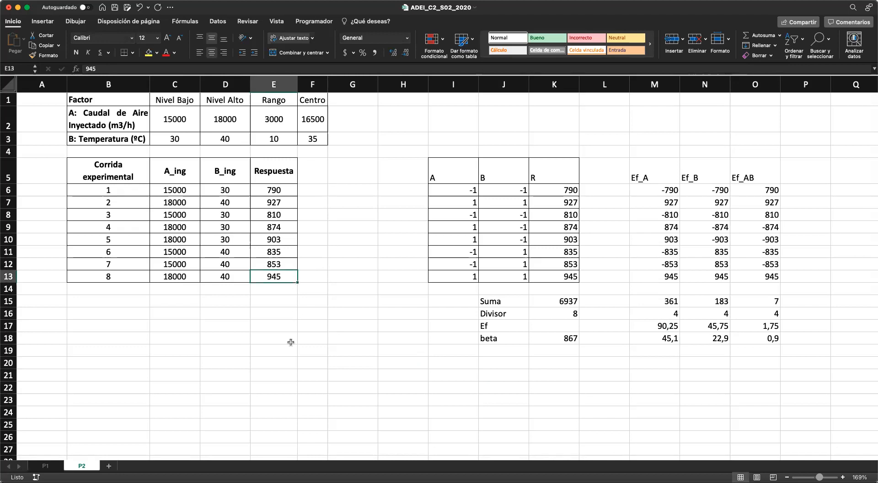
click(159, 358)
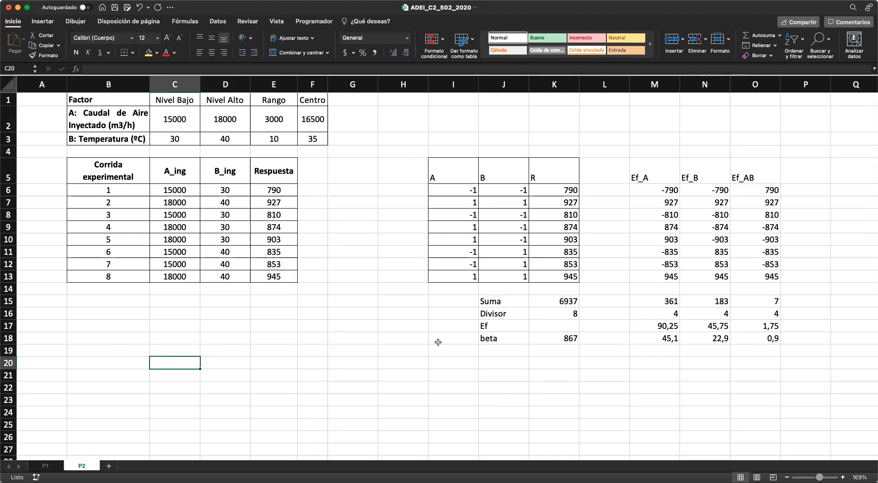
click(131, 368)
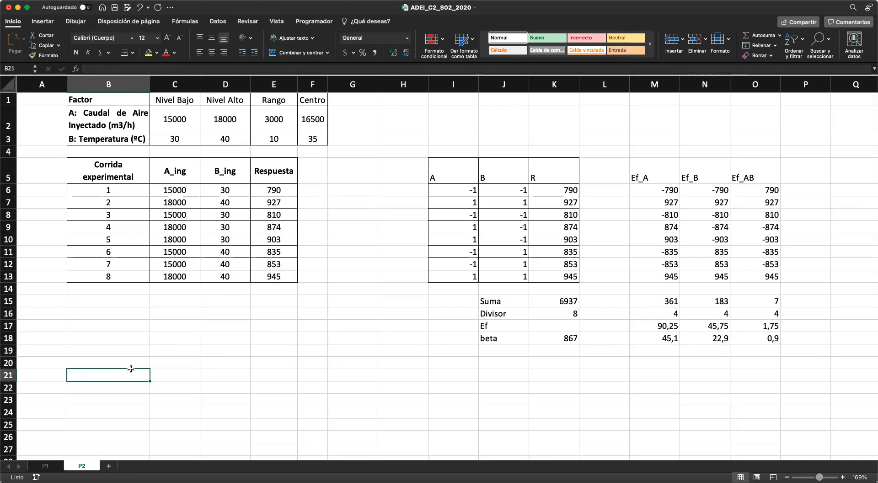
- Copy the coded experiment table I5:K13 and paste it at B22 without its borders
drag(464, 172, 572, 270)
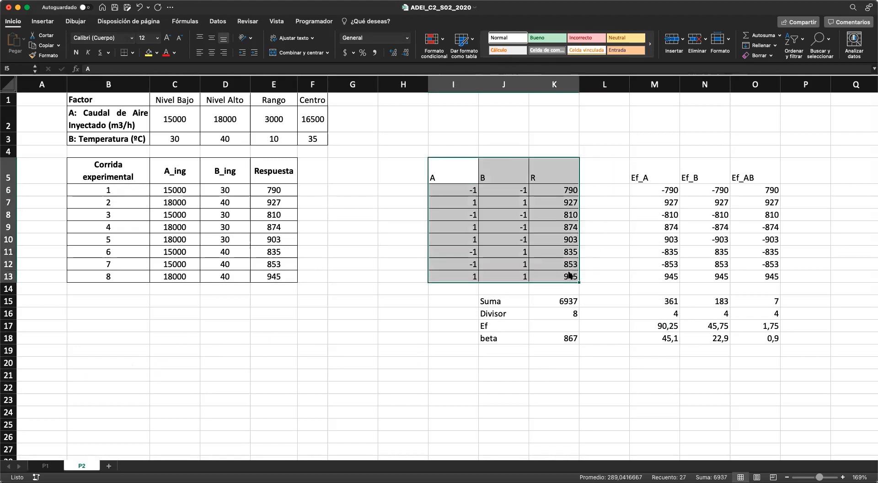
key(super+c)
scroll(176, 407, down, 2)
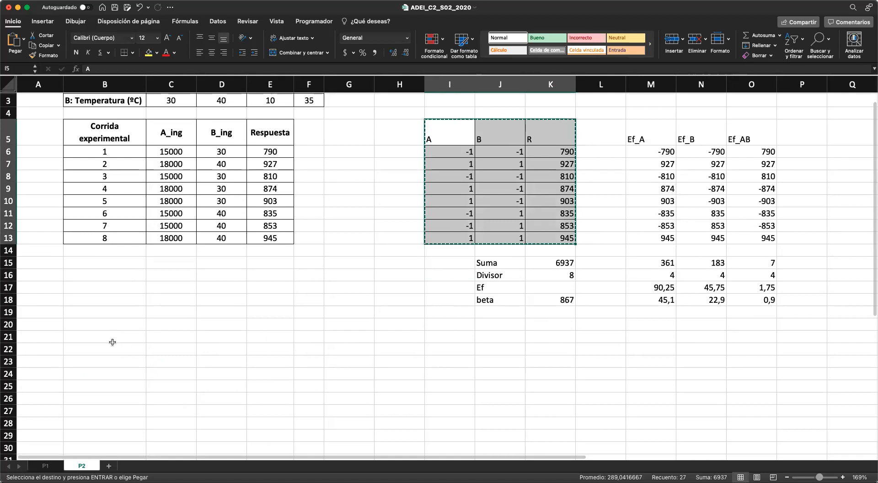
click(112, 343)
click(23, 40)
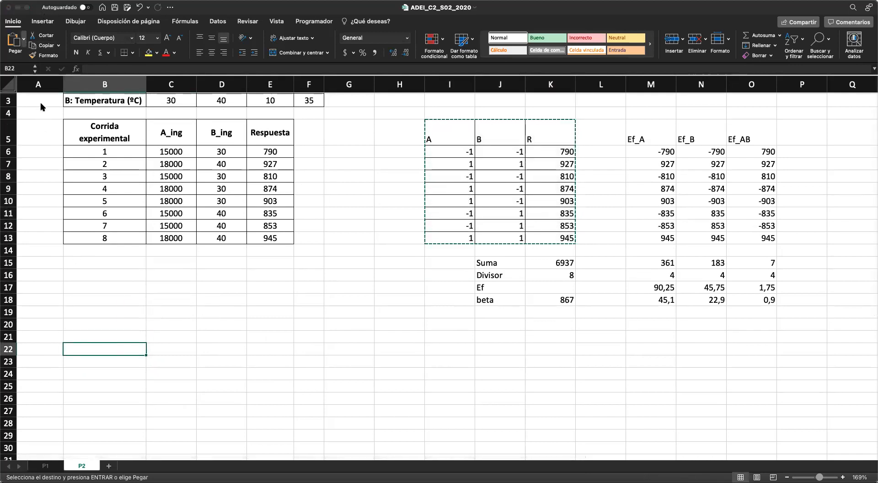
click(41, 154)
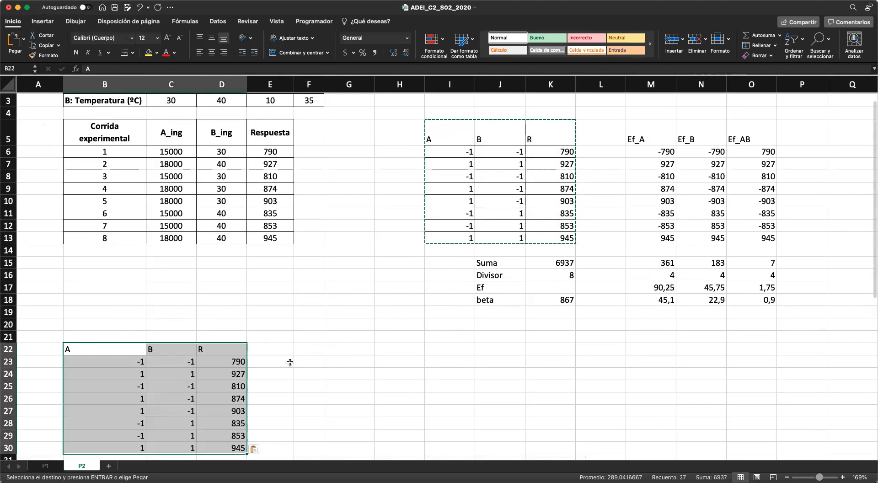
- Center the headers A, B and R in B22:D22 of the copied table
click(276, 350)
scroll(235, 385, down, 3)
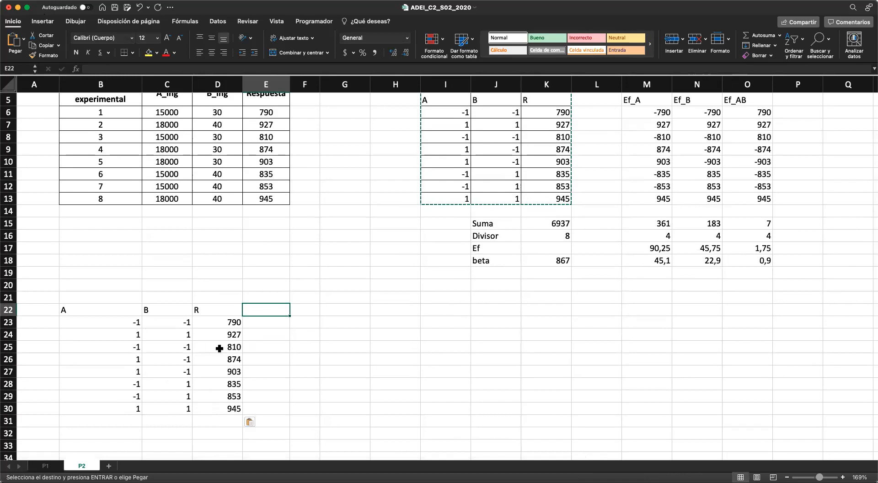
scroll(136, 279, up, 2)
drag(116, 320, 238, 318)
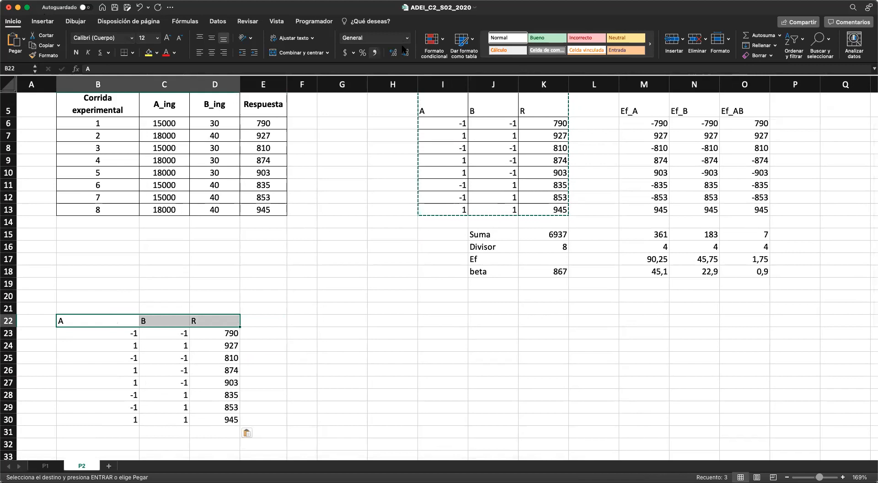
click(213, 52)
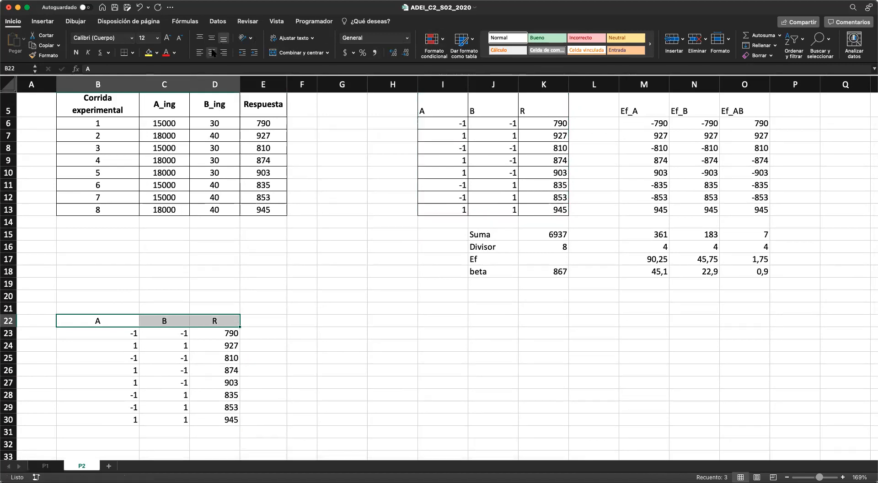
click(316, 348)
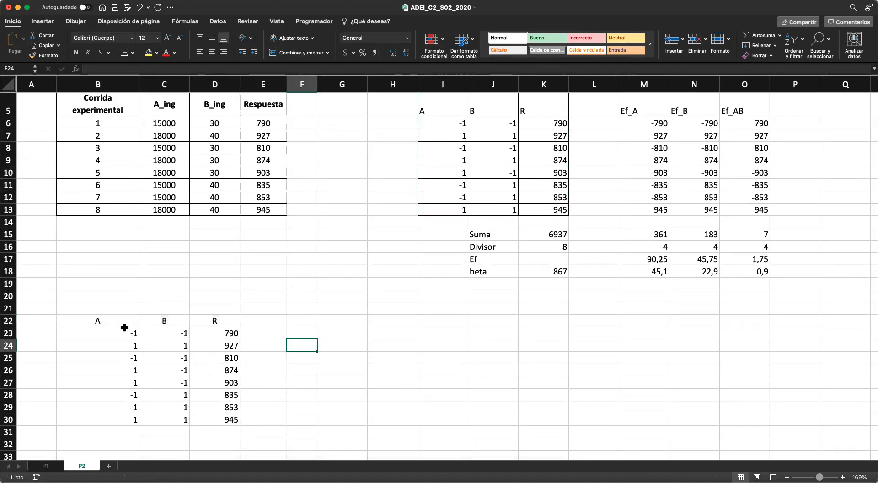
- Center the contents of the whole copied table B22:D30 and apply all borders to it
drag(124, 324, 215, 419)
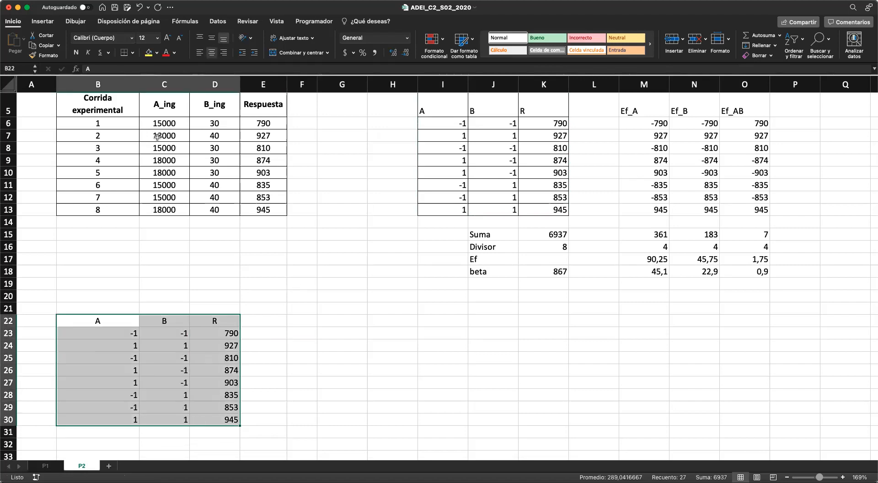
click(211, 52)
click(213, 53)
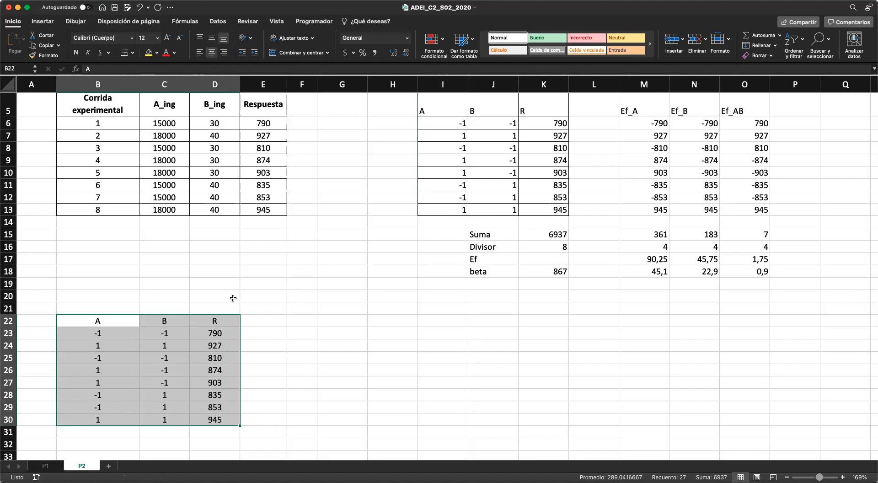
click(132, 53)
click(132, 136)
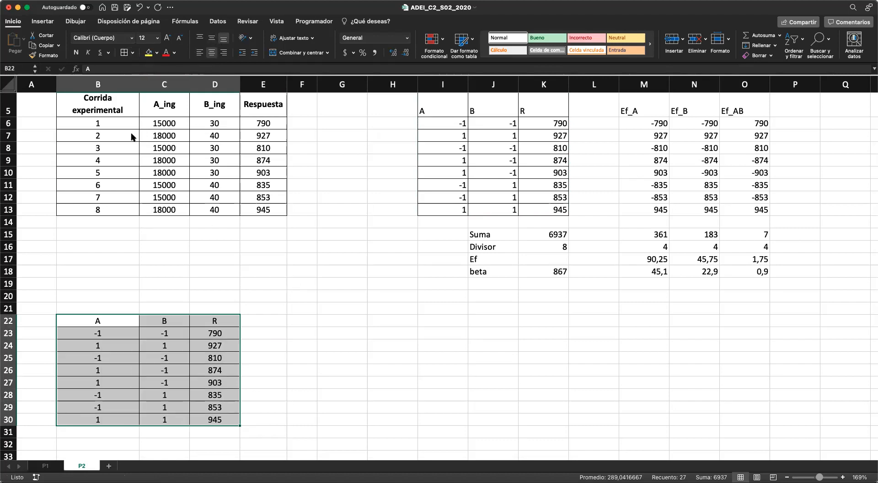
click(280, 319)
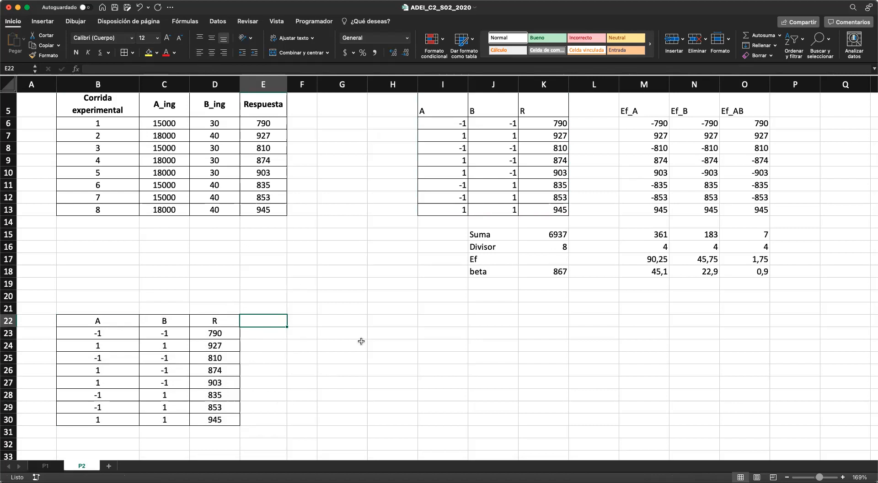
scroll(317, 361, down, 1)
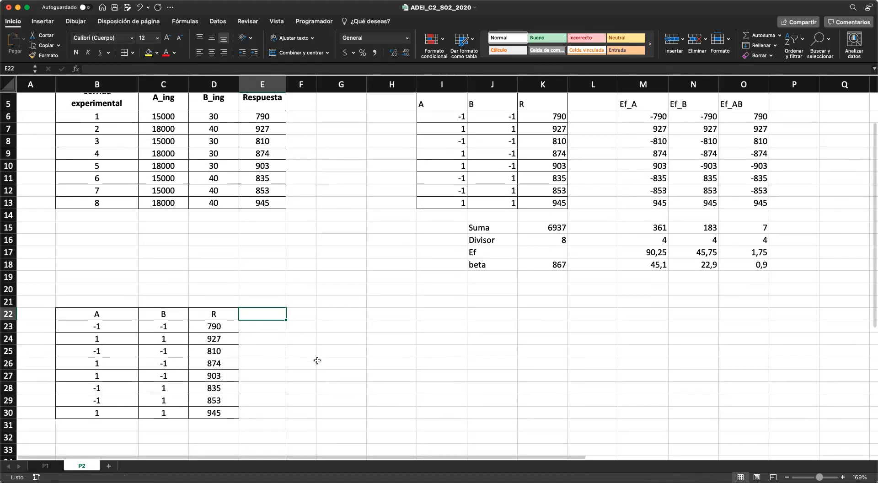
- Move the repeated-run responses beside their first replicates: 810 from D25 to E23 and 945 from D30 to E24
click(208, 350)
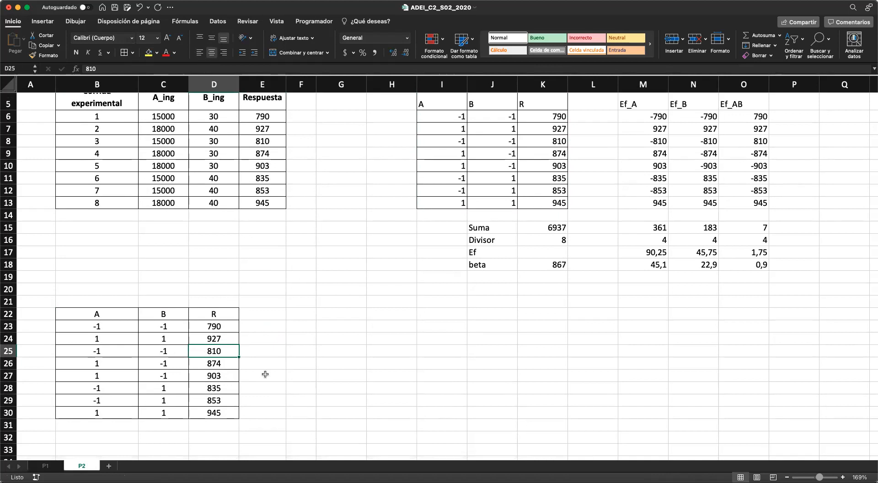
drag(238, 353, 255, 330)
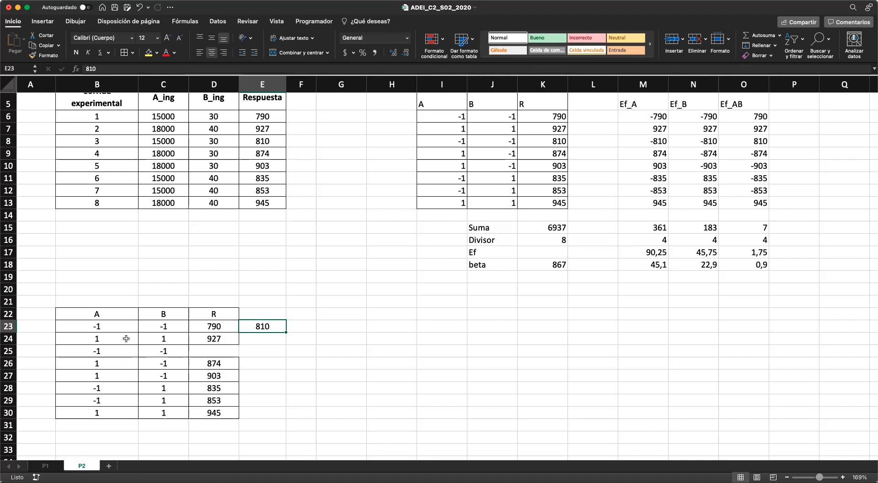
click(220, 411)
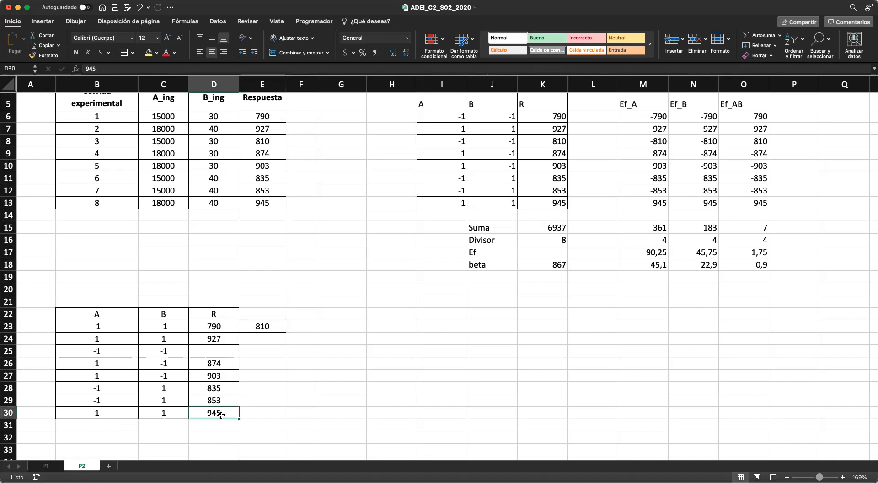
drag(223, 418, 276, 341)
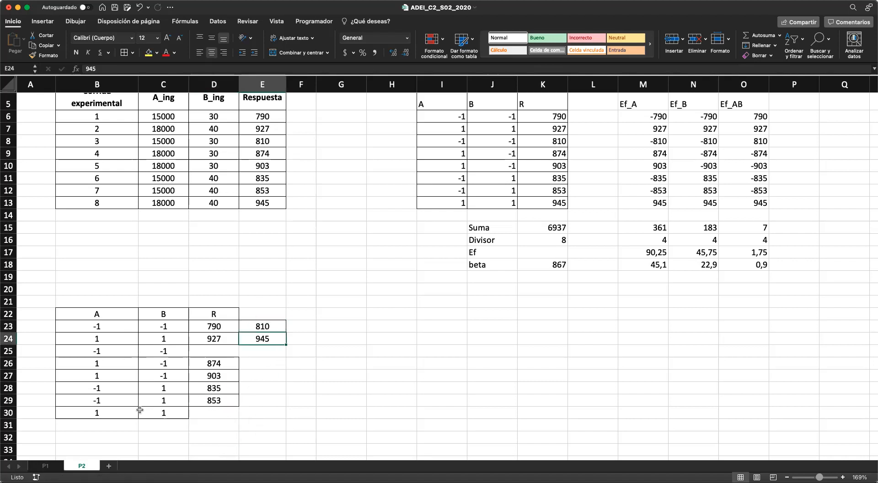
- Move the remaining repeated-run responses beside their first replicates: 903 from D27 to E26 and 853 from D29 to E28
drag(99, 351, 145, 353)
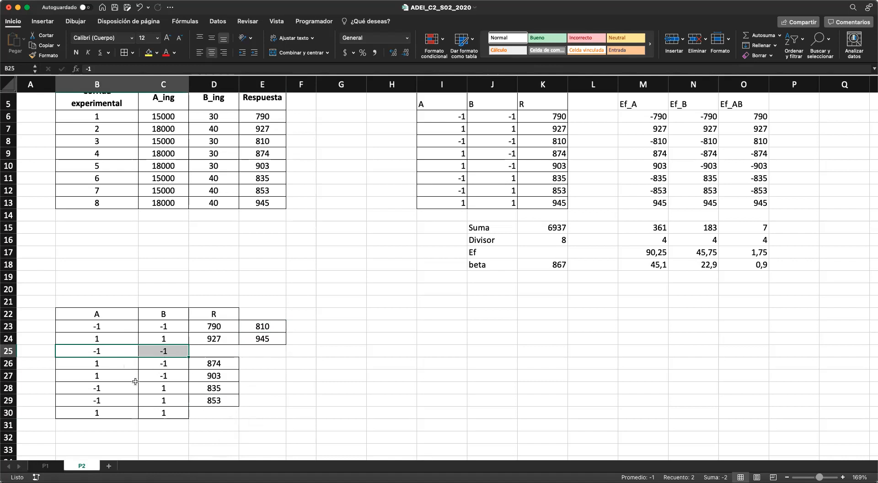
click(218, 376)
drag(218, 376, 259, 365)
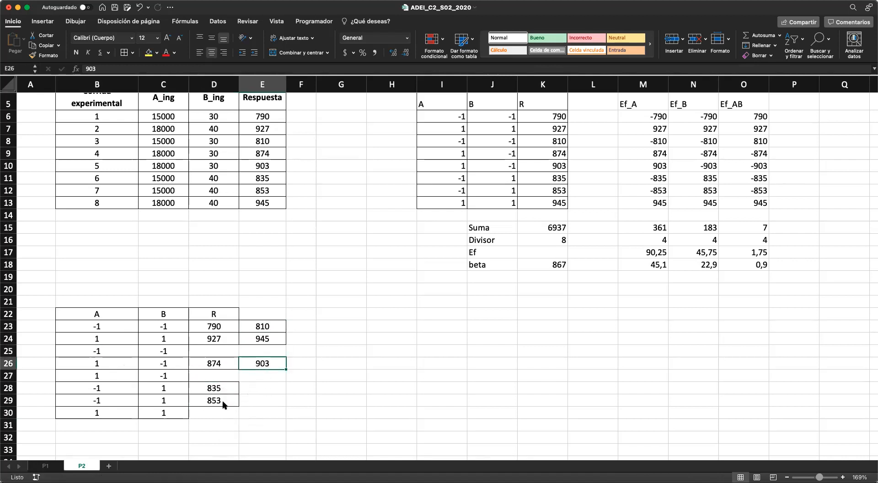
drag(220, 401, 258, 389)
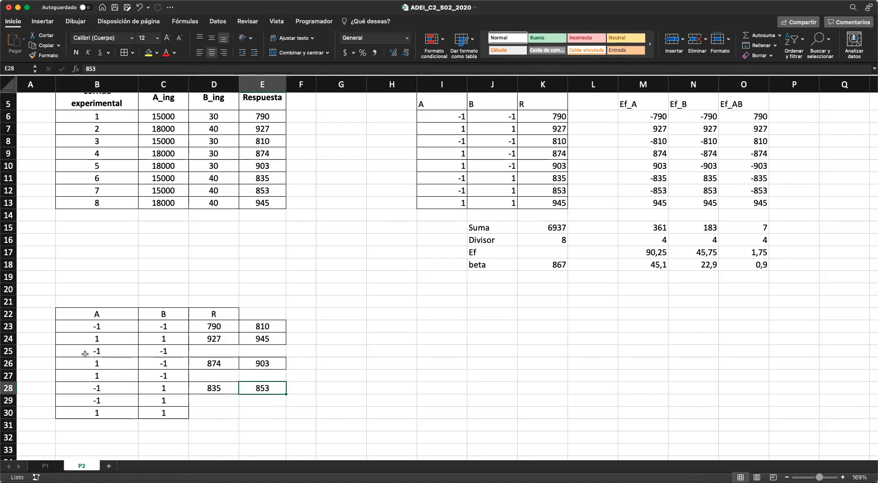
- Delete the four rows of the lower table left without responses, so each A and B combination occupies a single row
click(10, 352)
right_click(13, 354)
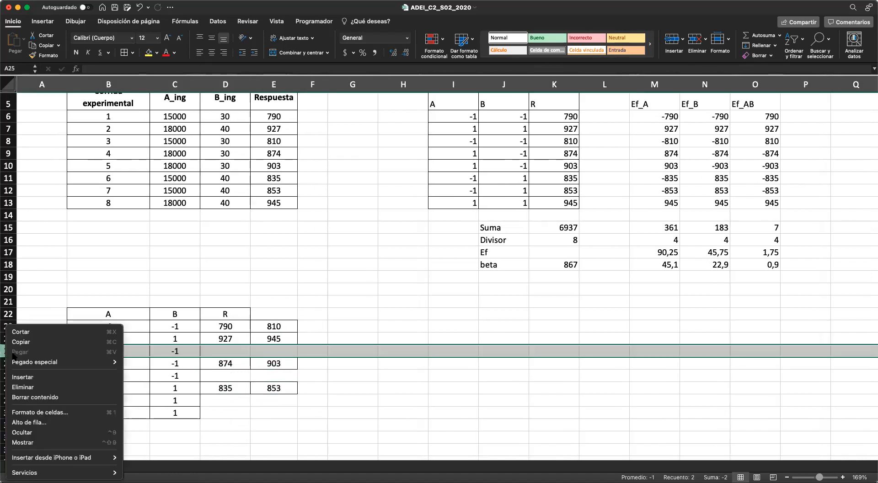
click(32, 387)
click(10, 364)
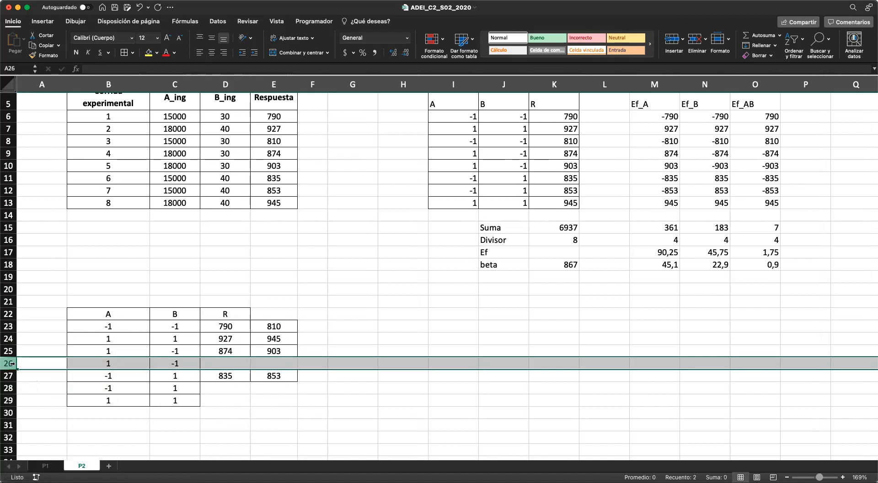
right_click(11, 364)
click(39, 388)
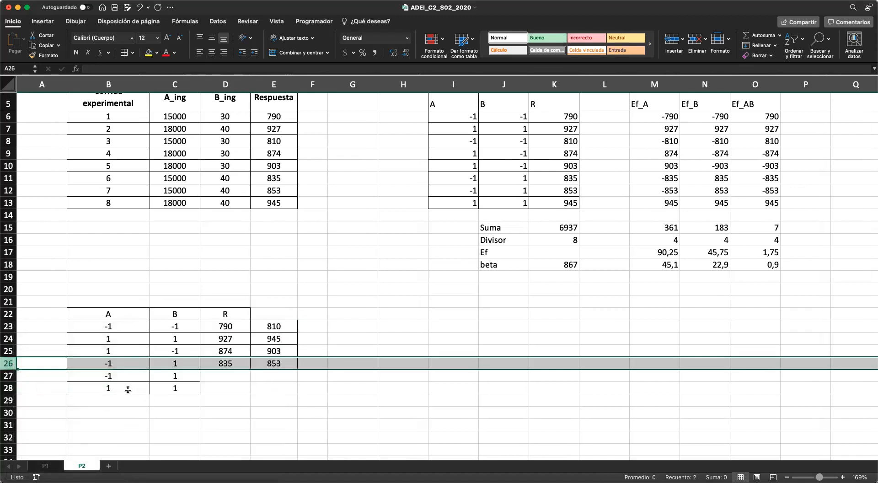
drag(11, 375, 11, 386)
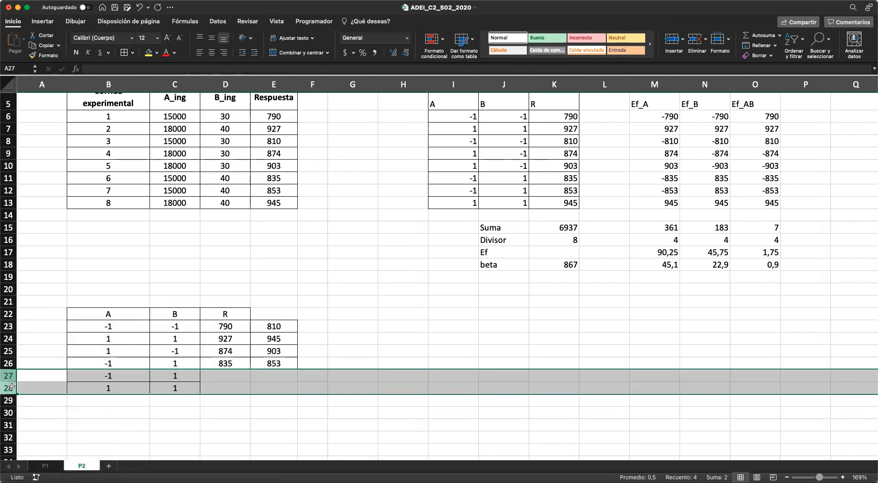
right_click(9, 376)
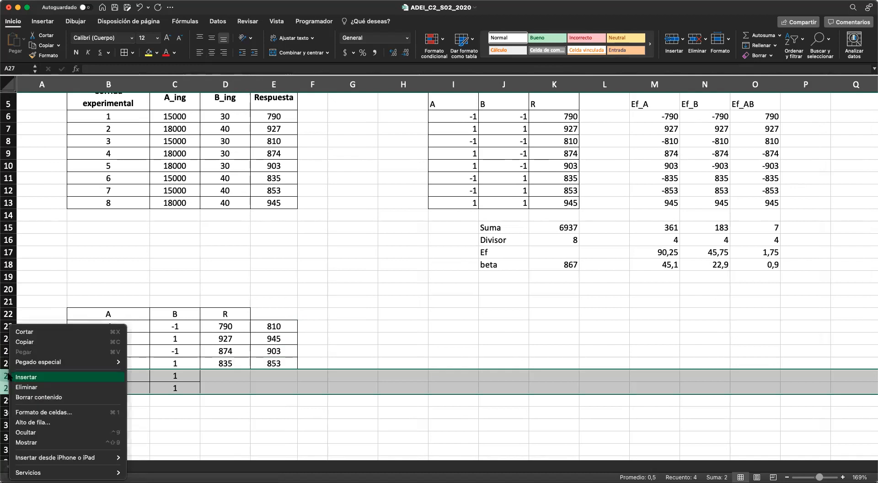
click(37, 386)
- Rename the response header in D22 as R1 and label E22 as R2
click(221, 315)
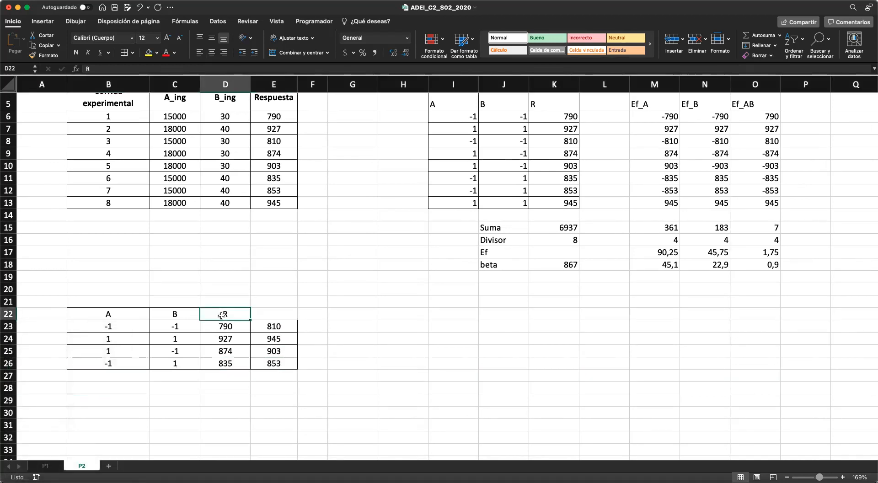
double_click(235, 315)
text(1)
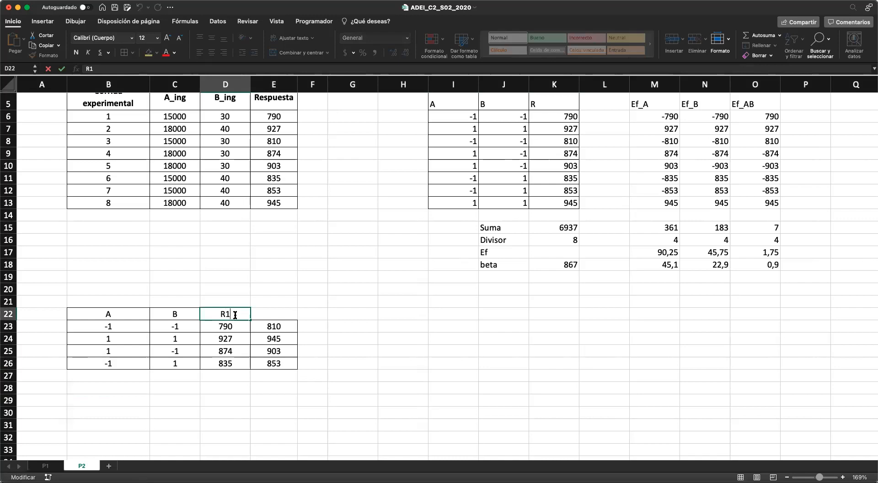
key(Tab)
text(R2)
key(Tab)
key(Left)
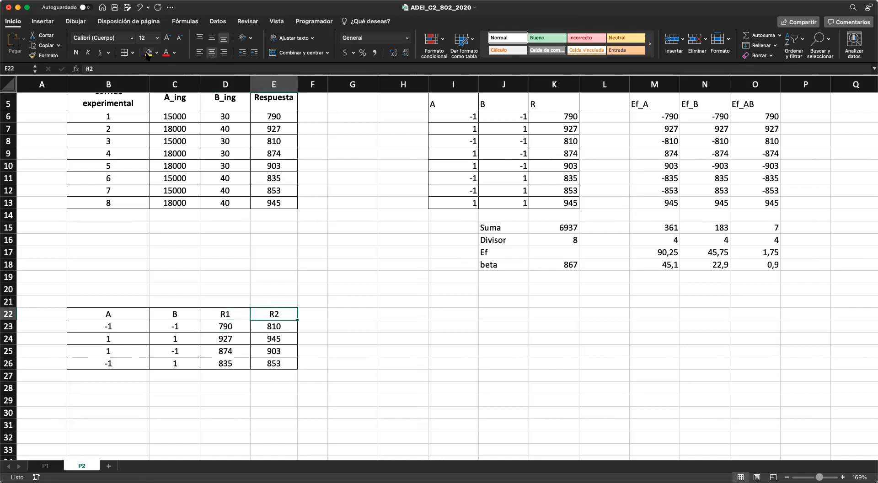
scroll(398, 266, right, 1)
scroll(398, 267, up, 1)
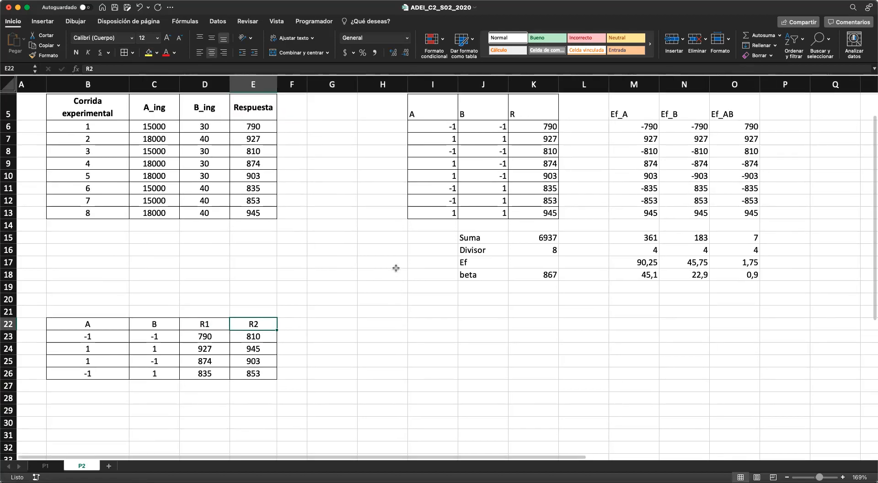
click(630, 238)
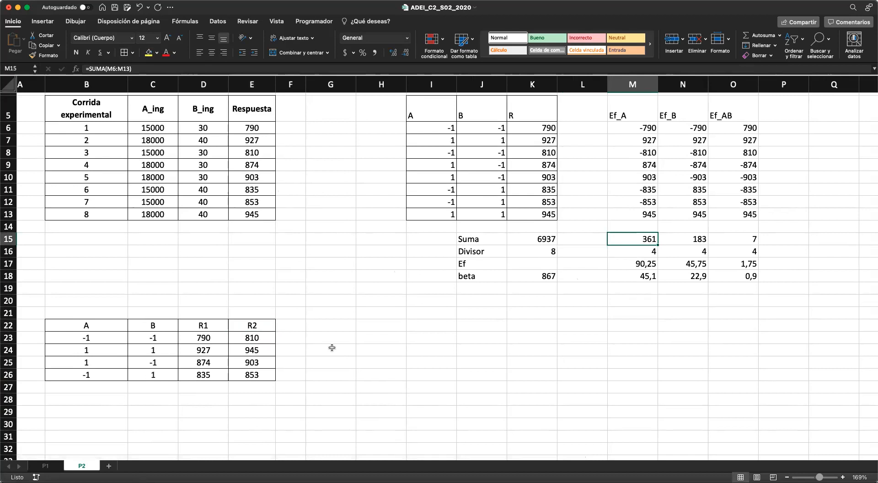
click(310, 359)
click(287, 325)
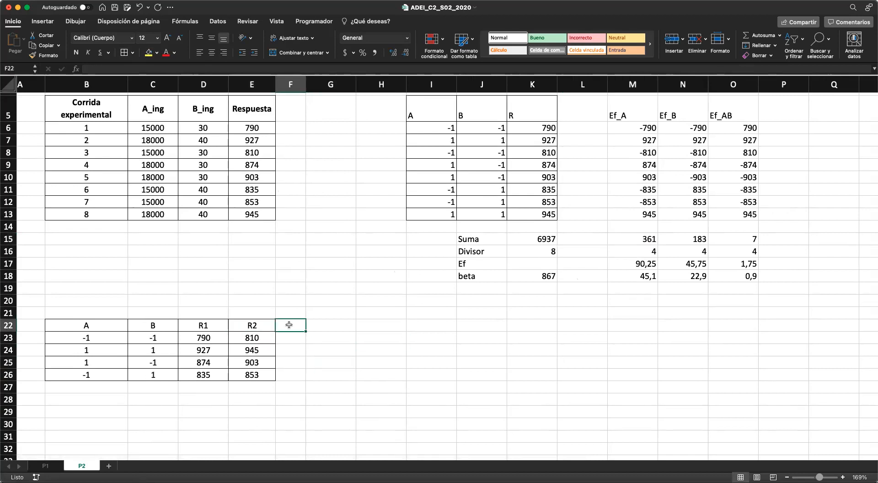
drag(203, 325, 250, 375)
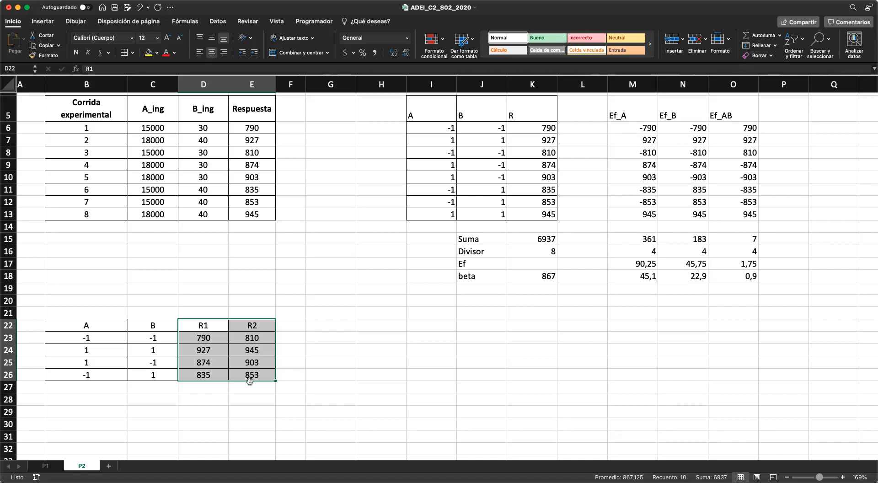
click(248, 120)
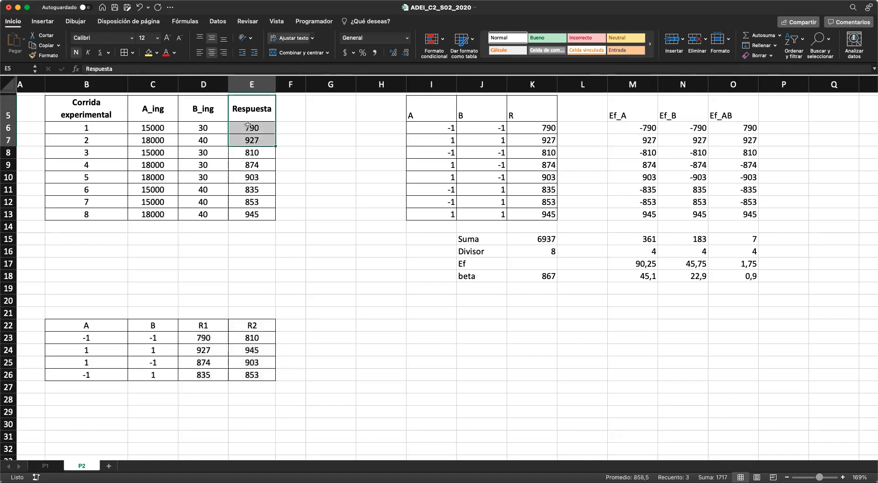
click(263, 387)
scroll(263, 387, down, 2)
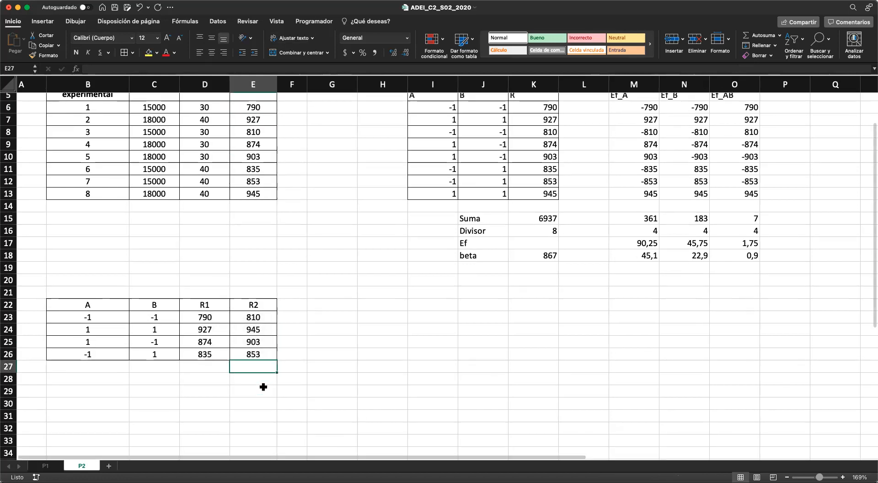
- Label F22 as s^2 and calculate the sample variance of replicates D23:E23 in F23 with VAR.S
click(300, 302)
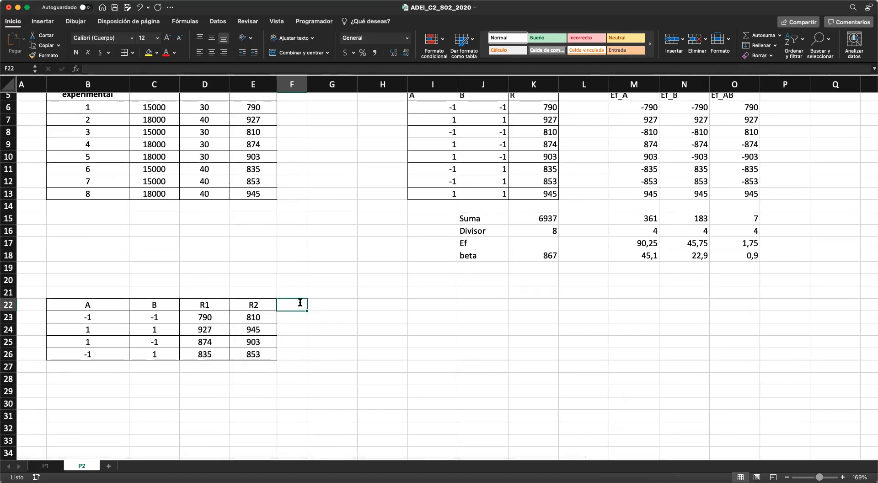
text(s)
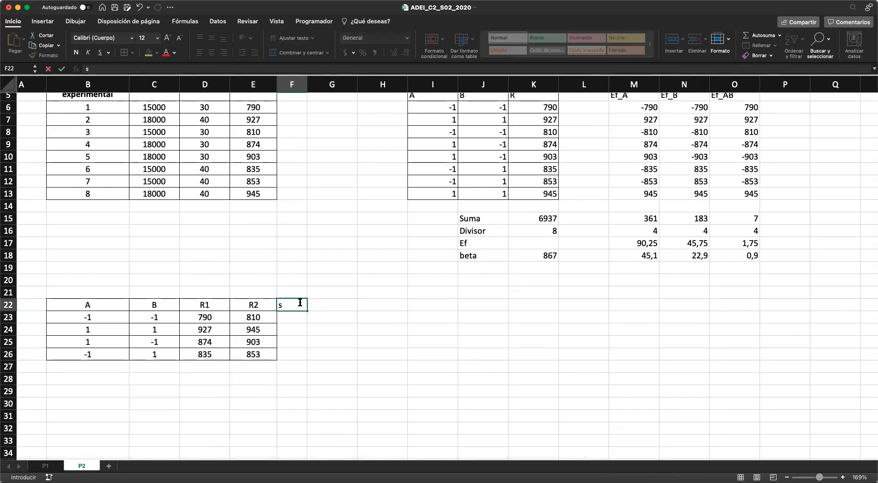
text(^2)
key(Return)
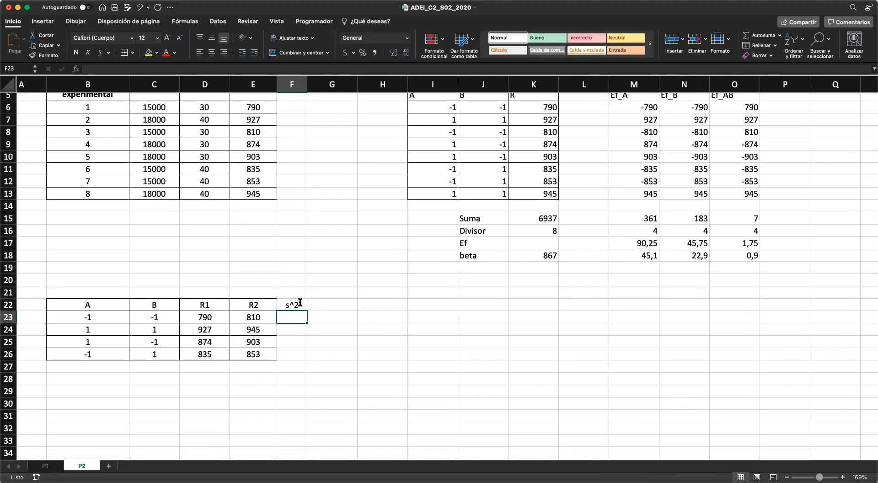
text(=var)
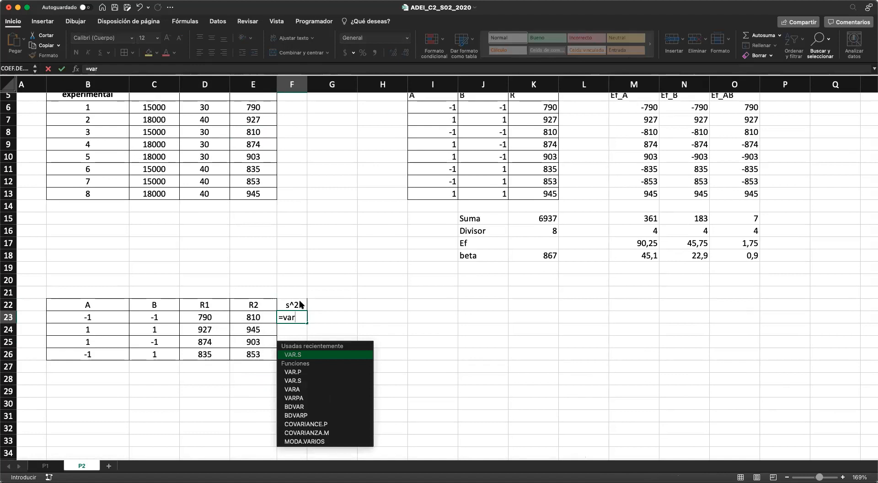
key(Tab)
key(Left)
key(shift+Left)
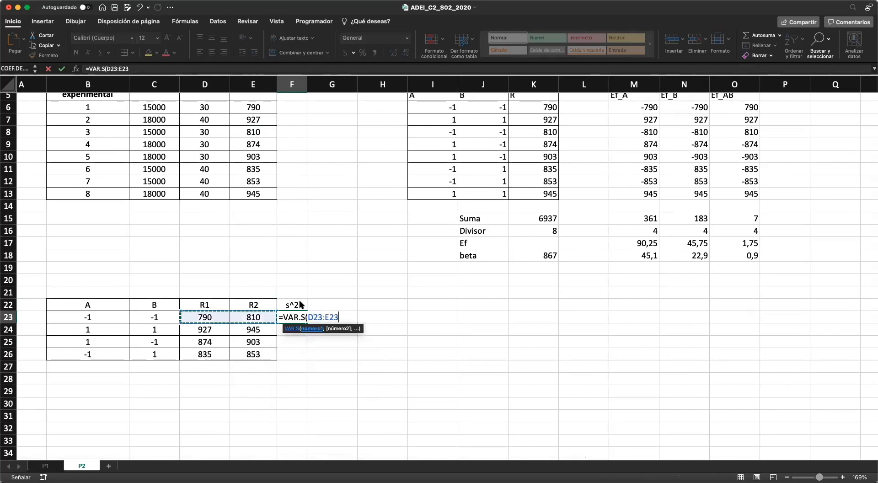
text())
key(Return)
- Copy the variance formula from F23 down through F26 for the remaining A and B combinations
key(Up)
key(super+c)
key(shift+Down)
key(shift+Down)
key(shift+Down)
key(Return)
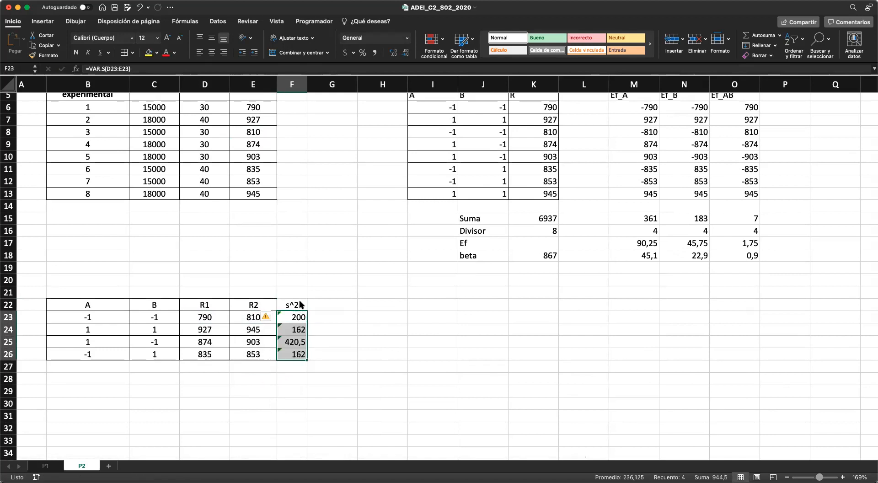
click(340, 312)
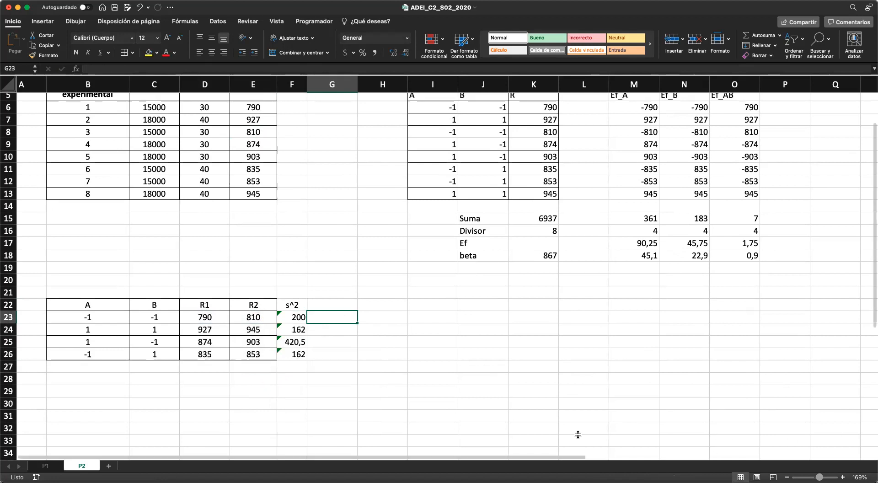
drag(250, 317, 210, 317)
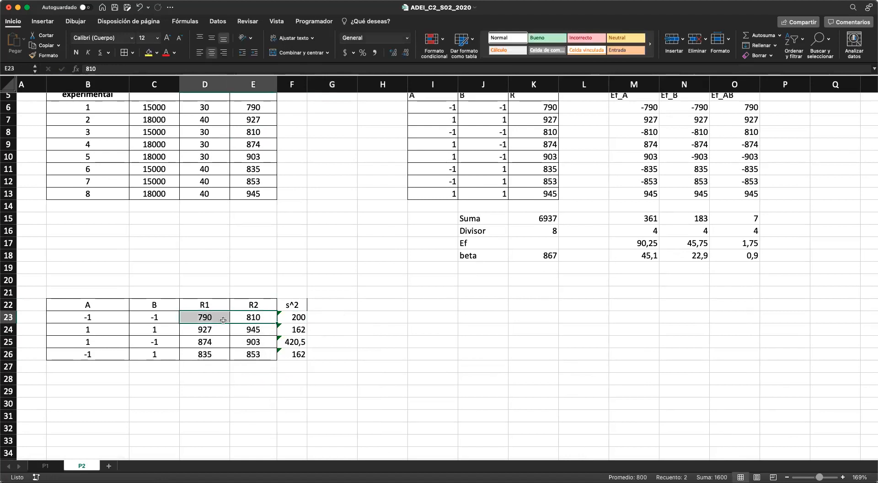
drag(145, 316, 99, 321)
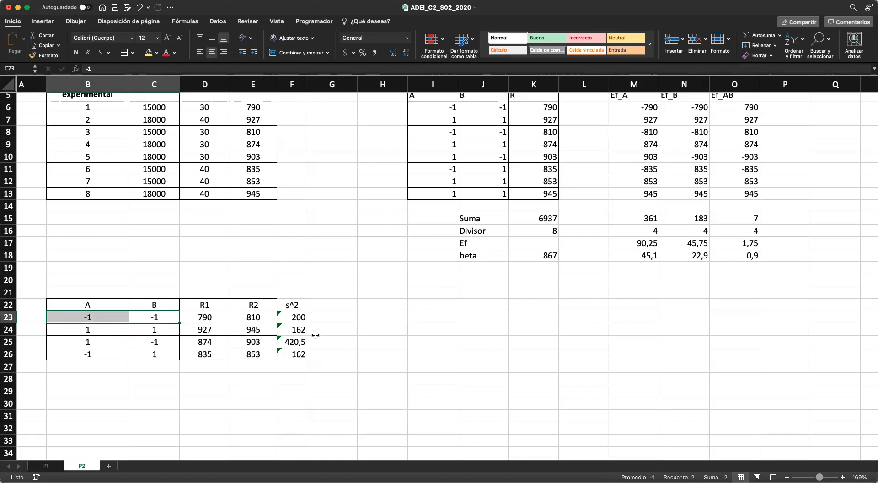
- Add a DOF header in G22 and enter 1 degree of freedom in each cell of G23:G26
click(319, 305)
text(DOF)
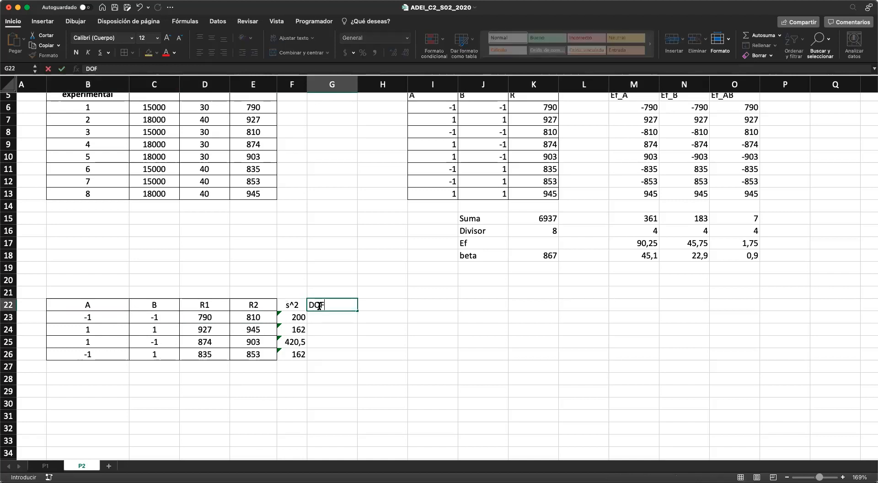
key(Return)
text(1)
key(Return)
text(1)
key(Return)
text(1)
key(Return)
text(1)
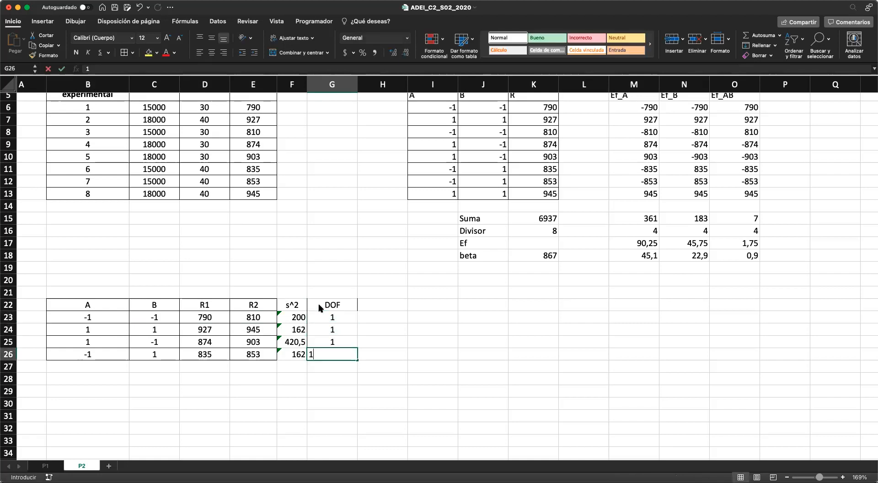
key(Return)
- Apply cell borders to the s^2 and DOF columns in F22:G26, matching the rest of the table
scroll(296, 400, down, 1)
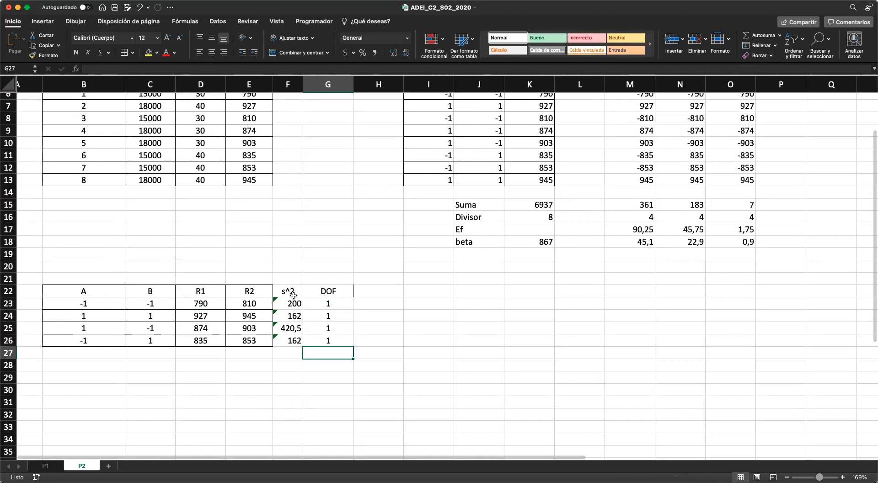
drag(295, 292, 314, 337)
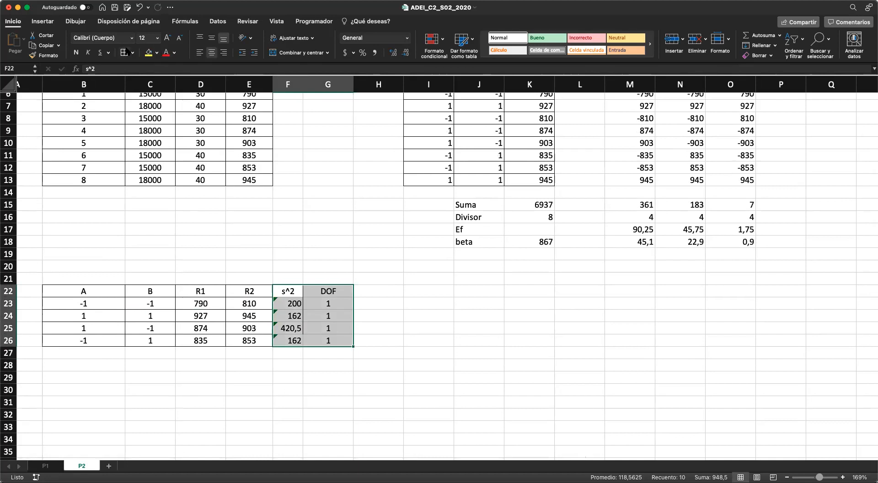
click(292, 390)
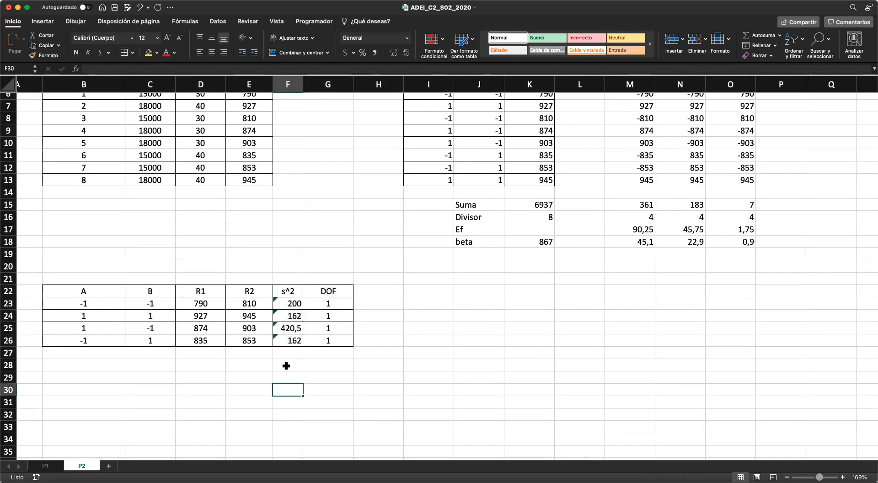
- Label E28 below the table as s^2_pond for the weighted variance
click(286, 365)
key(Left)
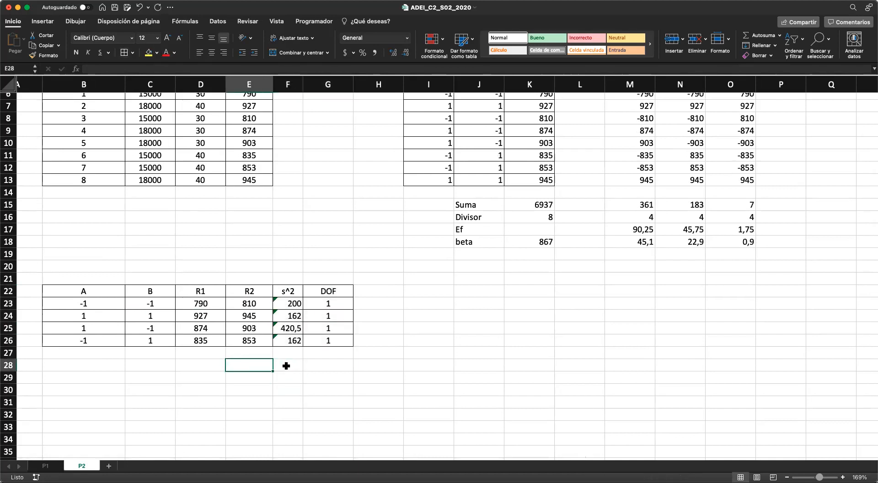
click(286, 366)
key(Left)
text(s^2_pon)
key(Tab)
text(=)
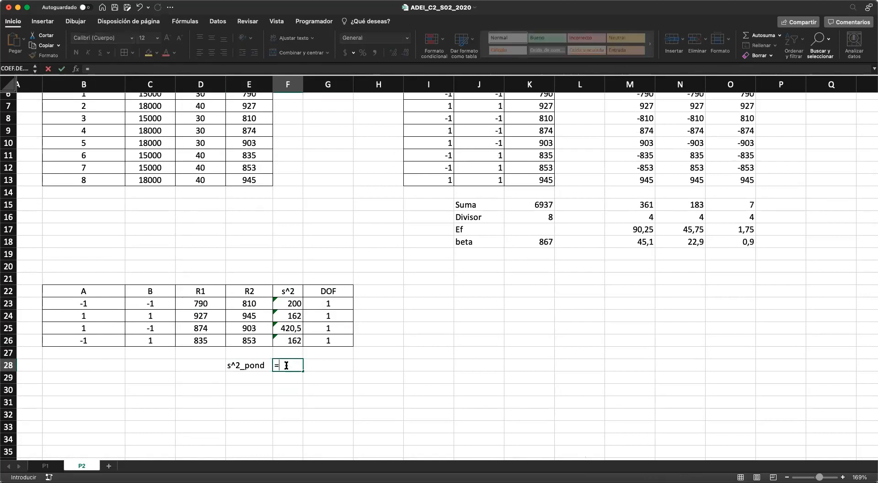
key(Escape)
key(Return)
- Label E29 as DOF_T and sum the degrees of freedom G23:G26 in F29
text(D)
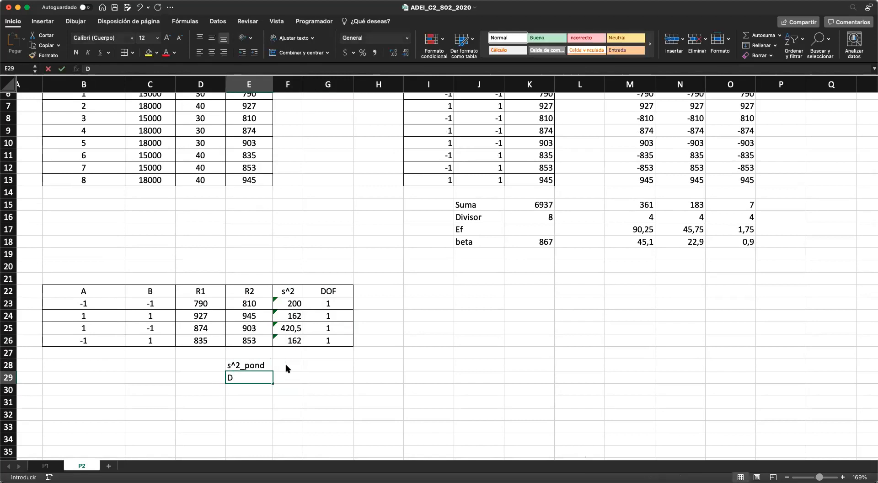
text(OF_T)
key(Tab)
text(=suma()
key(Up)
key(Up)
key(Up)
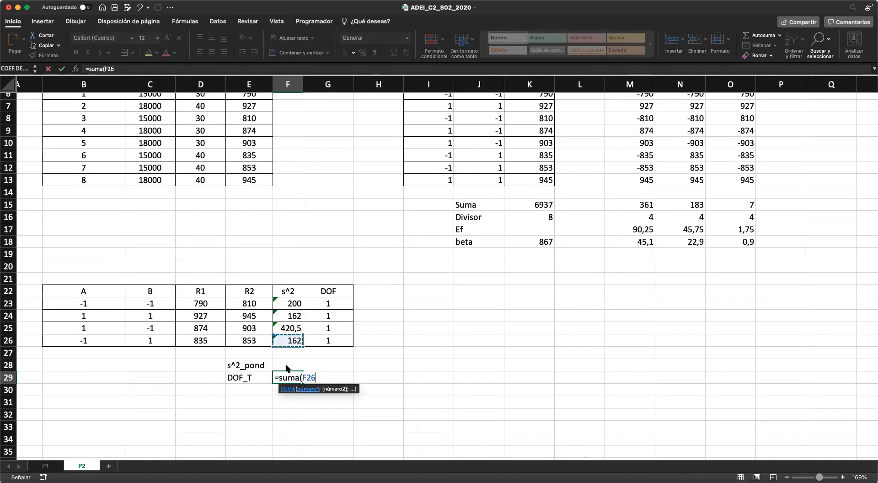
key(Right)
key(shift+Up)
key(shift+Up)
key(shift+Up)
key(Return)
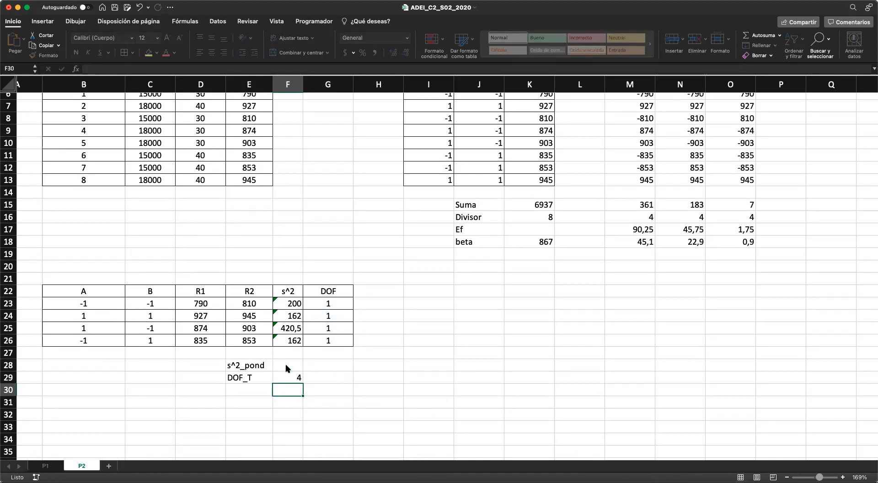
- Calculate the weighted variance in F28 as =SUMAPRODUCTO(F23:F26;G23:G26)/F29
key(Up)
key(Up)
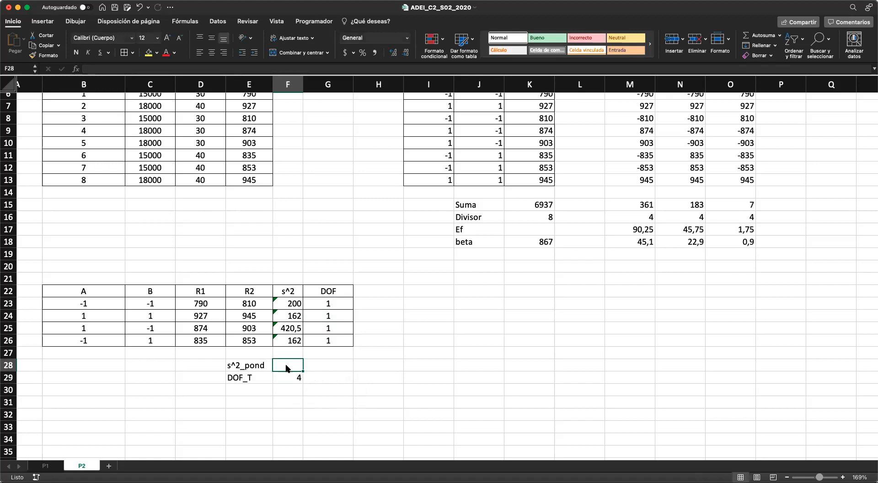
text(=suma)
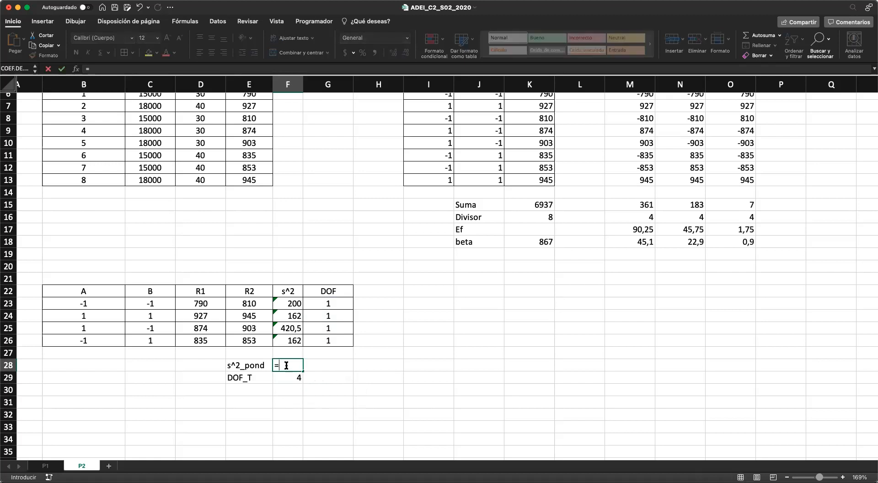
key(Down)
key(Down)
key(Down)
key(Down)
key(Down)
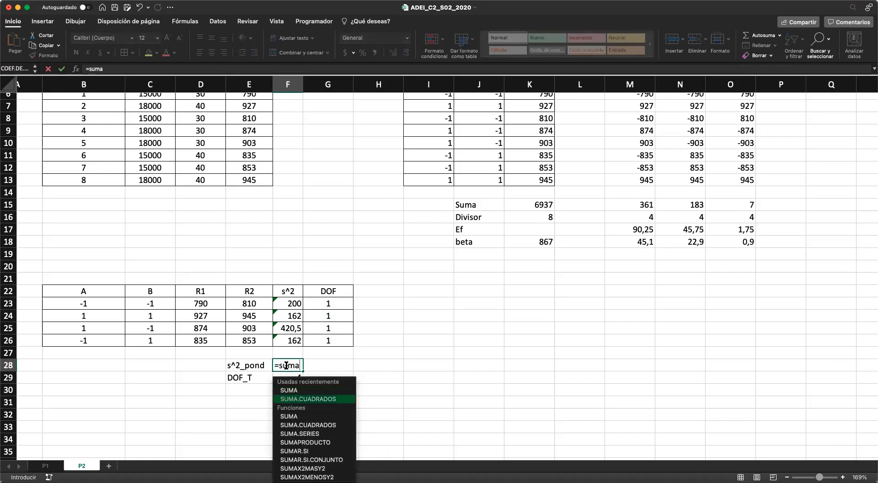
key(Tab)
key(Up)
key(Up)
key(Up)
key(Up)
key(Up)
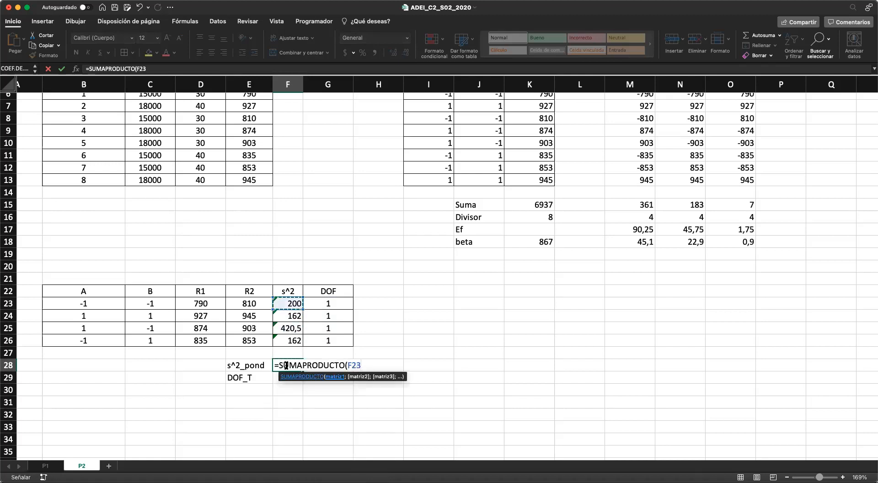
key(shift+Down)
key(shift+Down)
key(shift+Down)
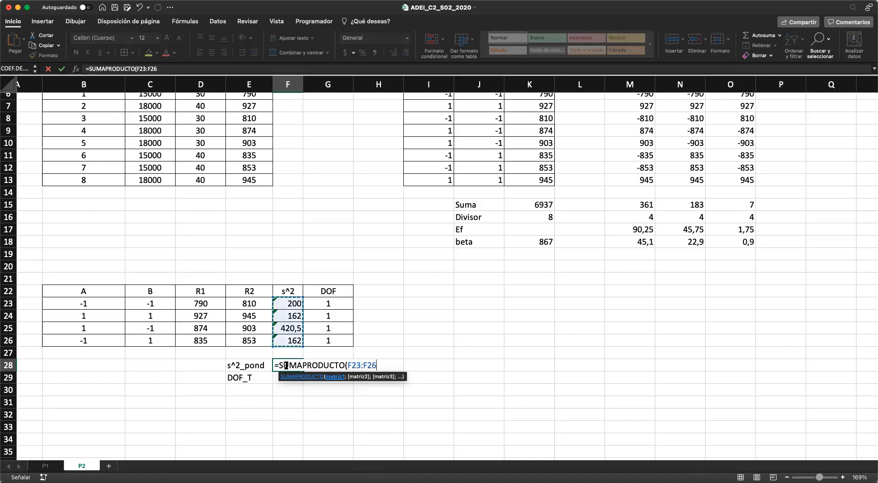
text(;)
key(Right)
key(Up)
key(Up)
key(Up)
key(Up)
key(Up)
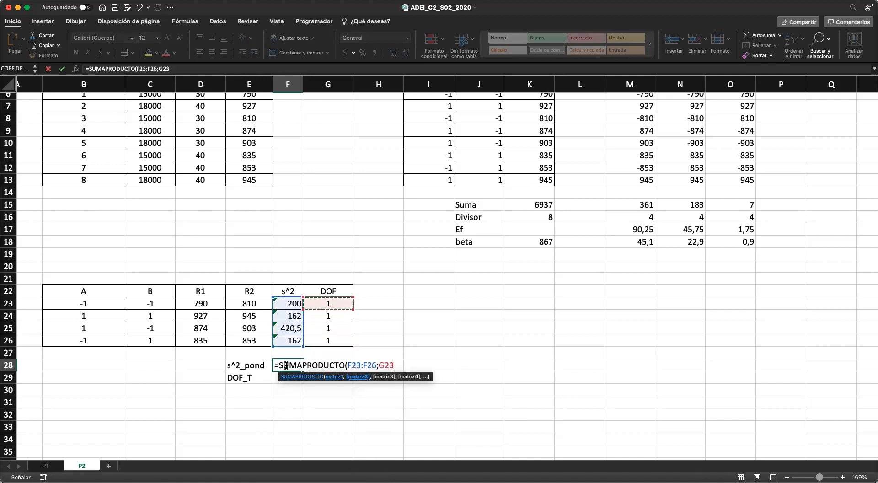
key(shift+Down)
key(shift+Down)
key(shift+Down)
text())
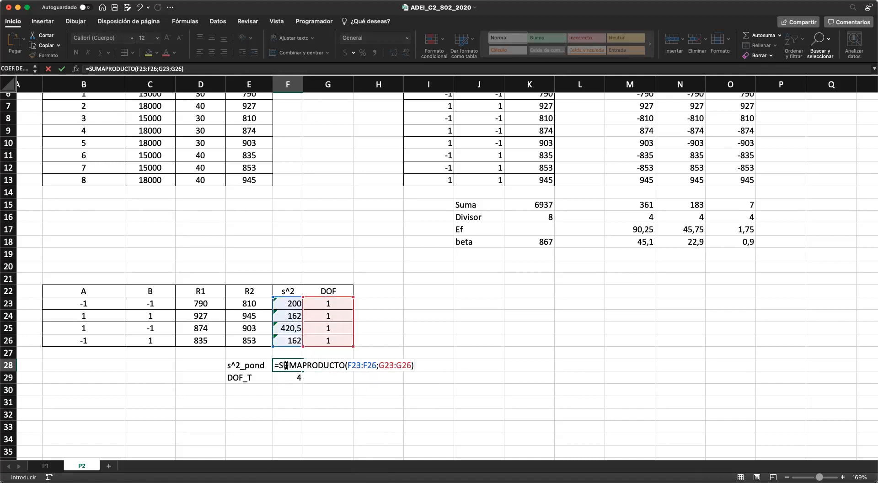
text(/)
key(Down)
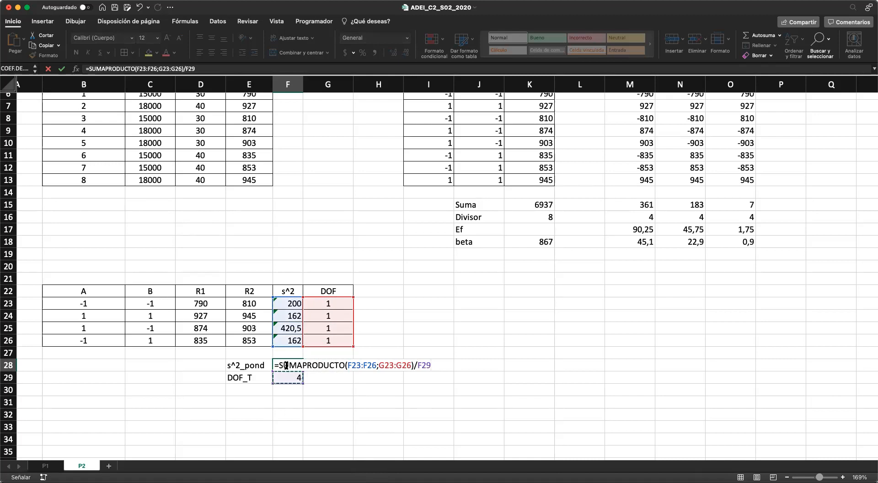
key(Return)
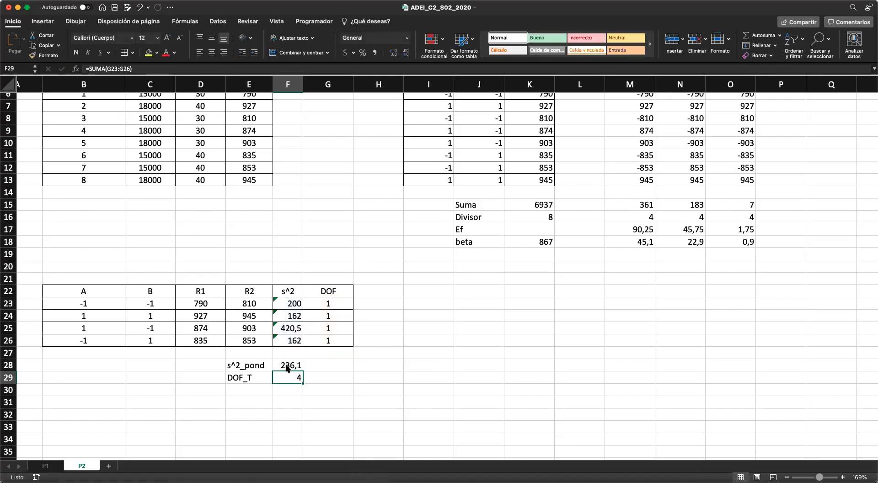
- Extend the weighted variance label in E28 to s^2_pond_y
click(260, 365)
click(284, 365)
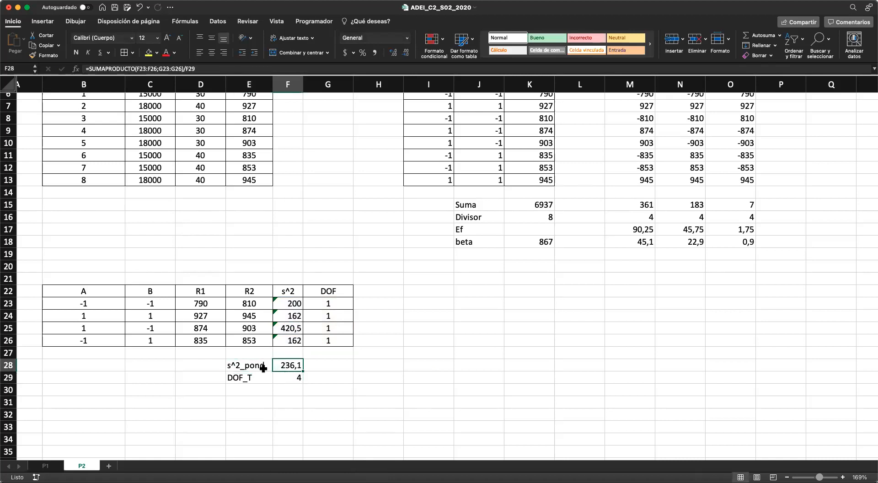
double_click(263, 366)
text(_y)
key(Return)
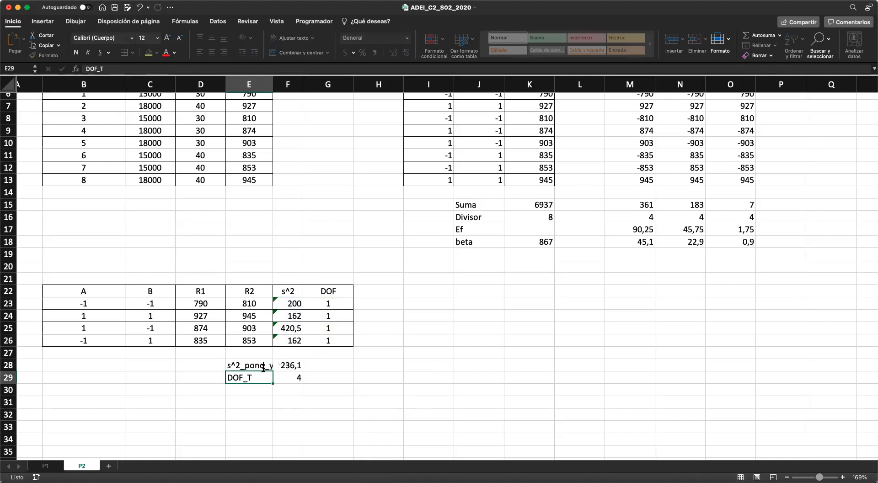
click(253, 393)
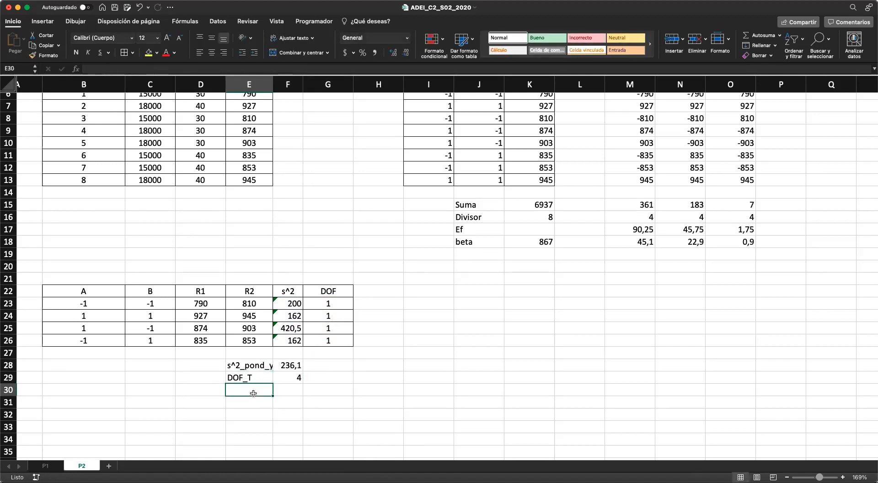
- Enter the label "s^2_ef = 4/N*s^2_y" for the effect variance in row 30 and place it in D30
text(s^2_ef)
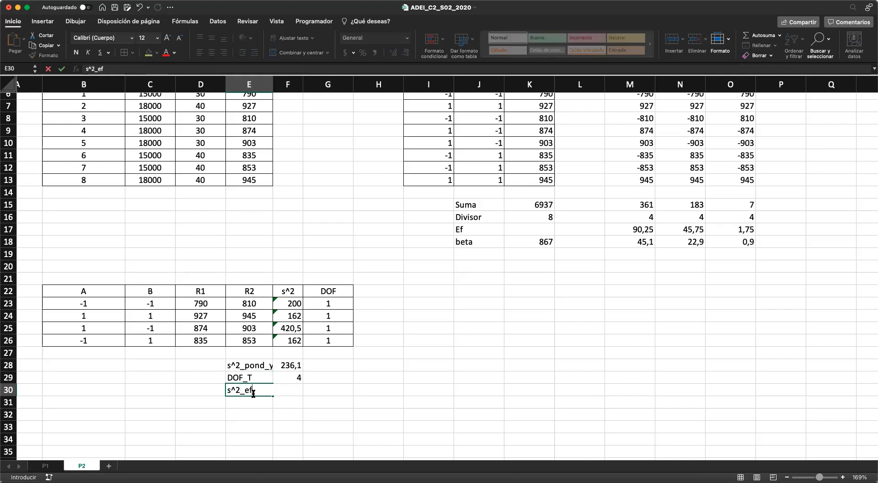
key(Right)
key(Left)
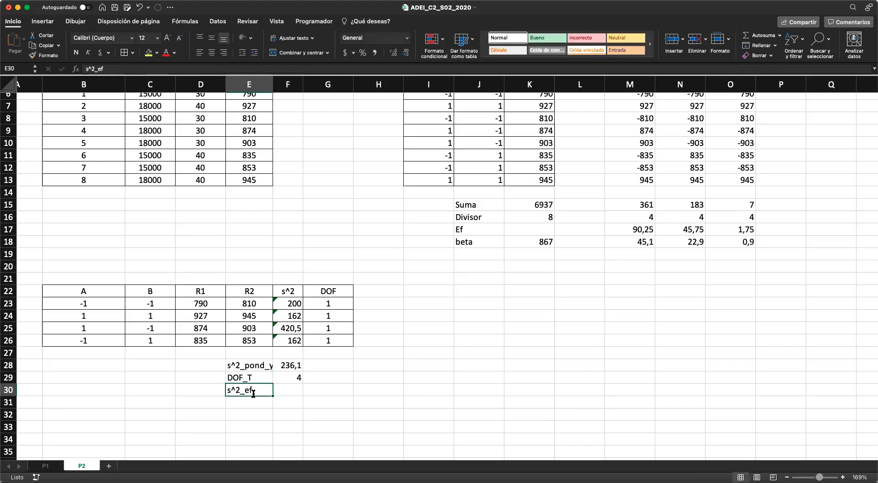
double_click(254, 393)
text(= 4/N*s)
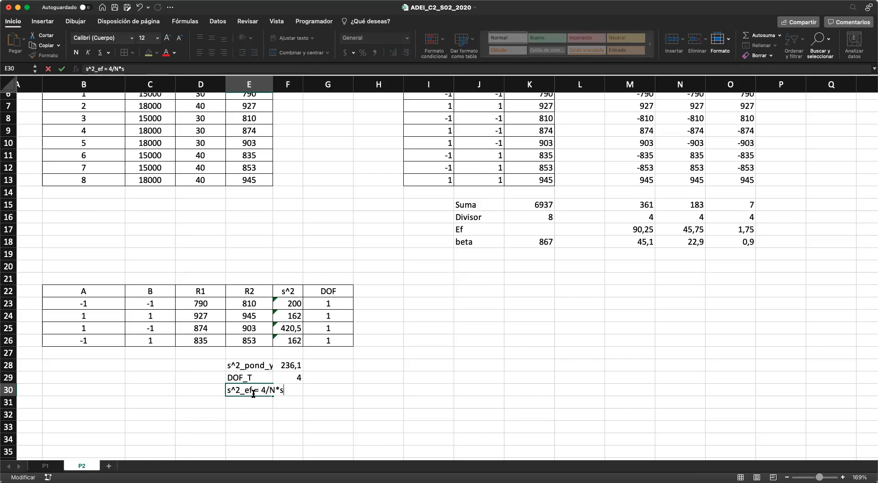
text(^2_y)
key(Return)
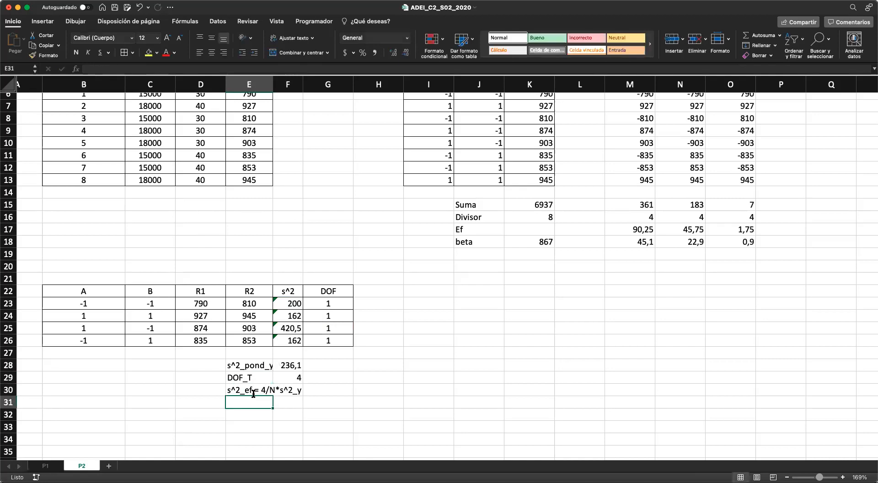
click(253, 386)
drag(250, 396, 214, 390)
- Label E31 as N and count the responses K6:K13 in F31 with the CONTAR function
click(290, 391)
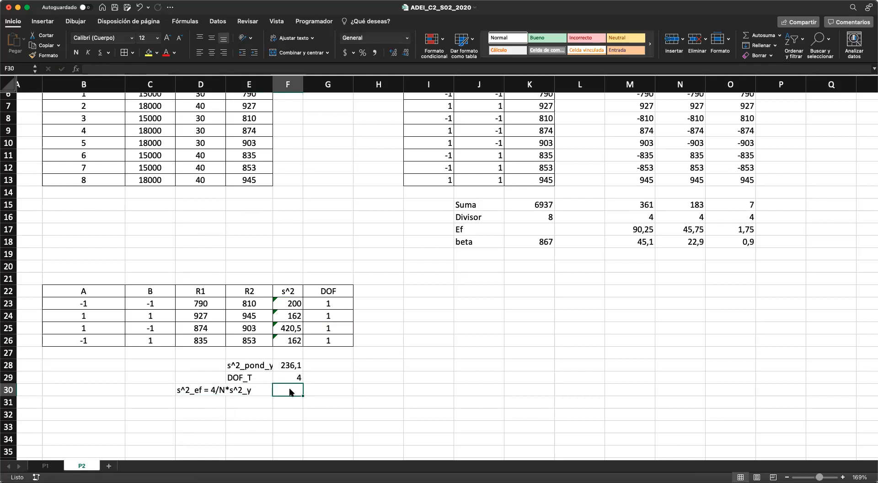
key(Down)
key(Left)
text(N)
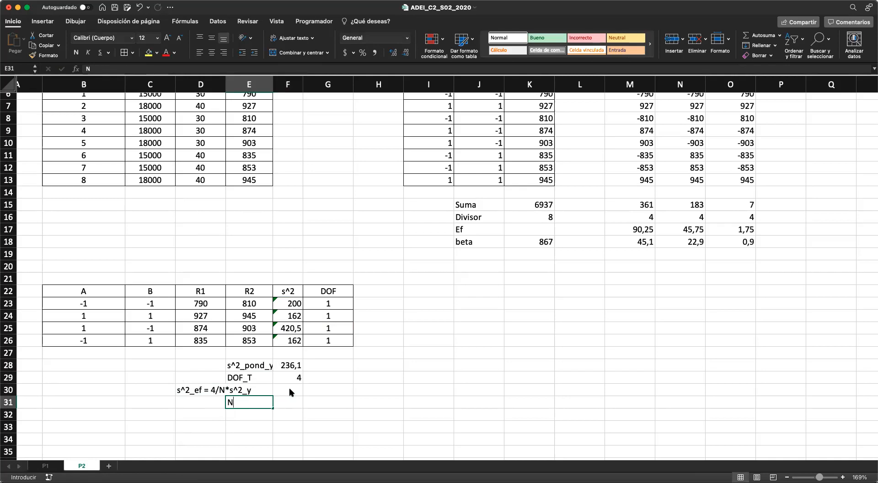
key(Tab)
text(=)
scroll(298, 329, up, 4)
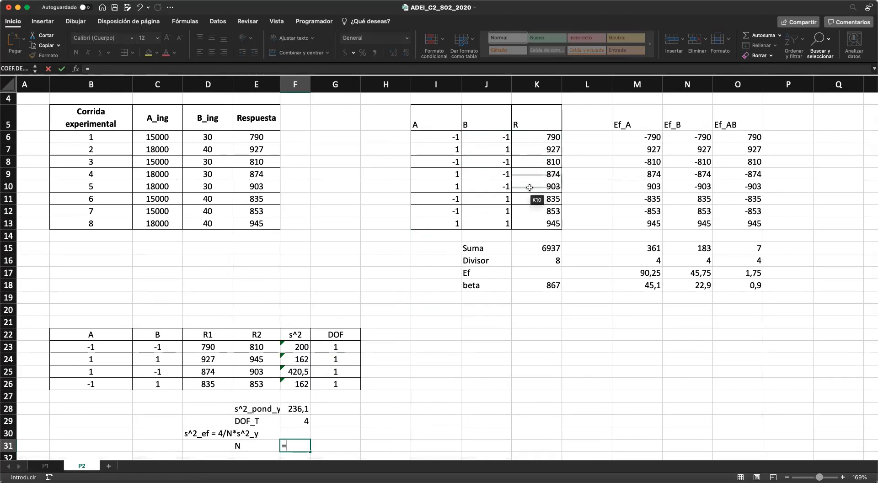
text(contar)
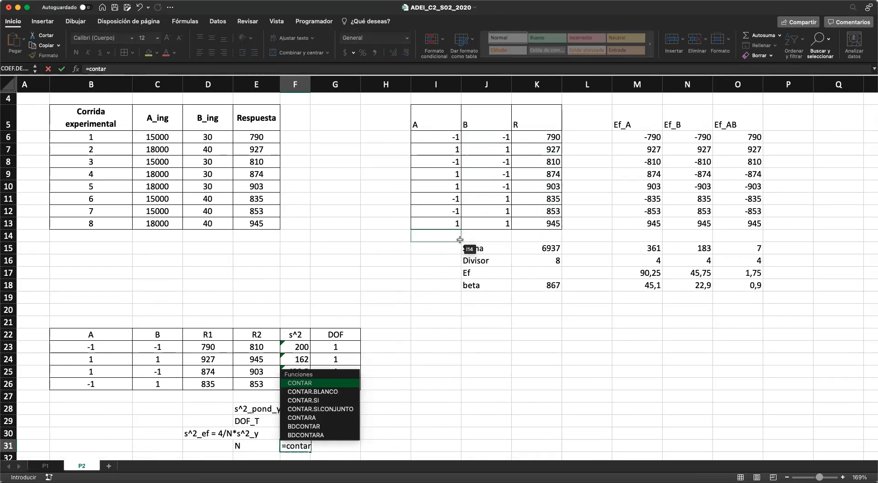
text(()
drag(553, 136, 552, 217)
key(Return)
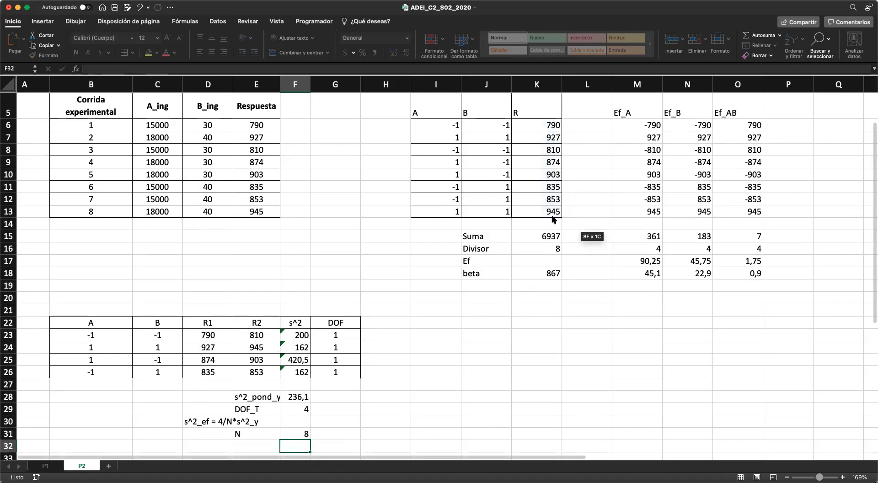
key(Up)
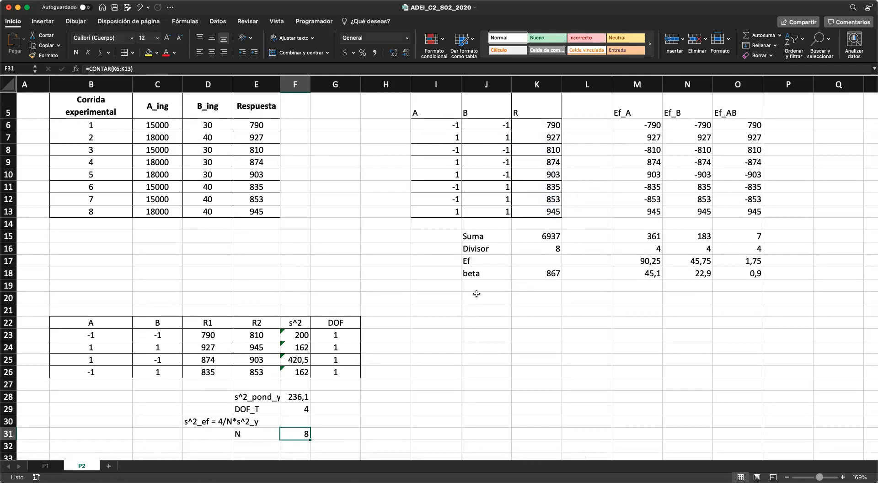
- Calculate the effect variance in F30 as =F29*F28/F31
scroll(476, 293, down, 1)
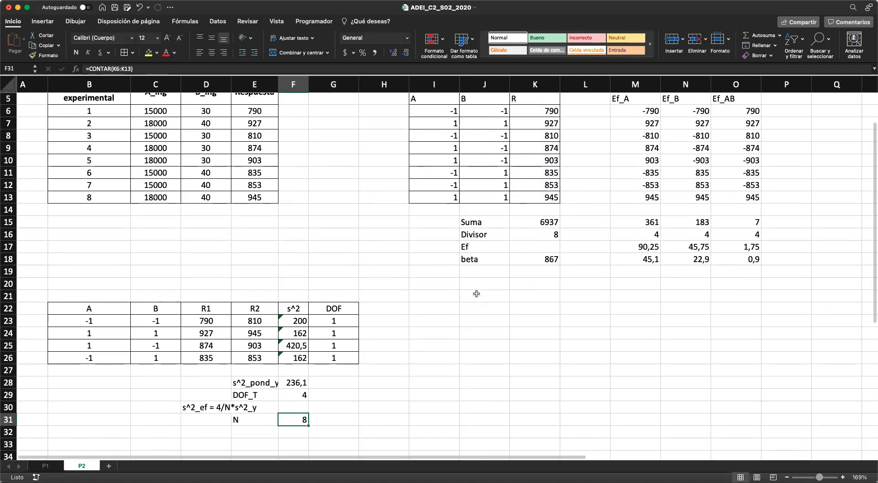
click(286, 410)
scroll(287, 411, right, 1)
scroll(286, 411, up, 1)
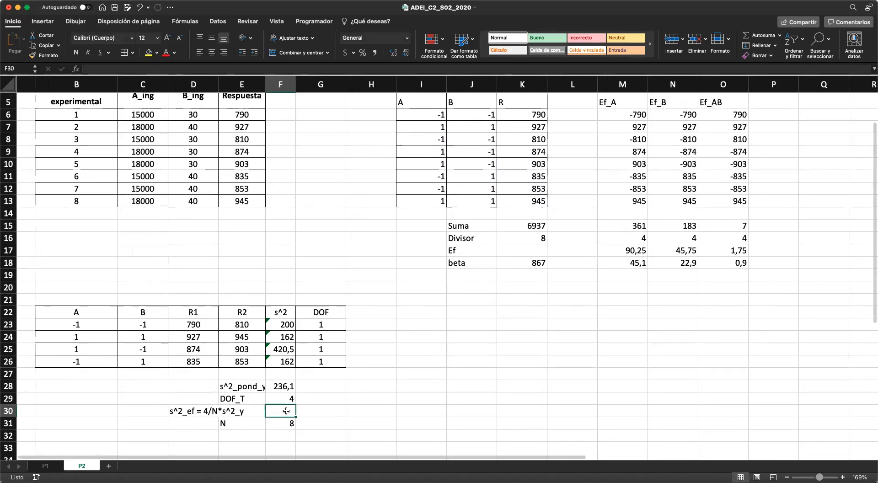
text(=)
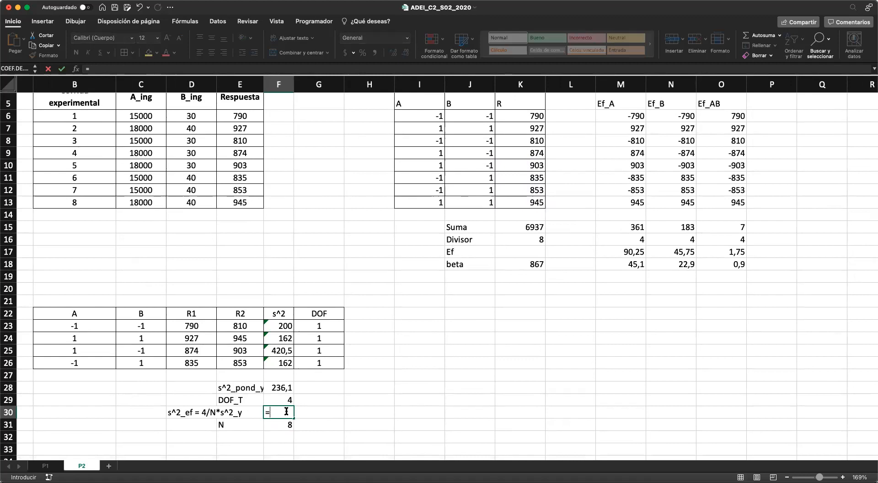
key(Up)
text(*)
key(Up)
key(Up)
text(/)
key(Down)
key(Return)
click(286, 412)
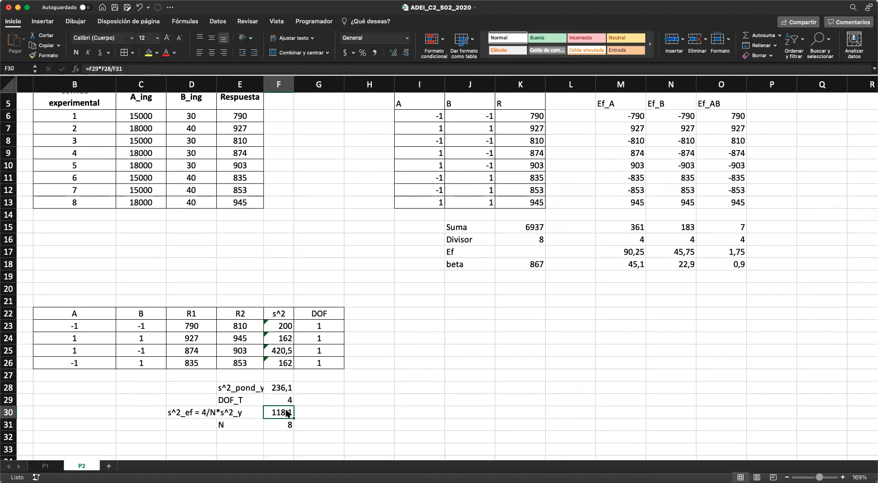
- Add the label s_ef for the effect's standard deviation in E32
click(209, 438)
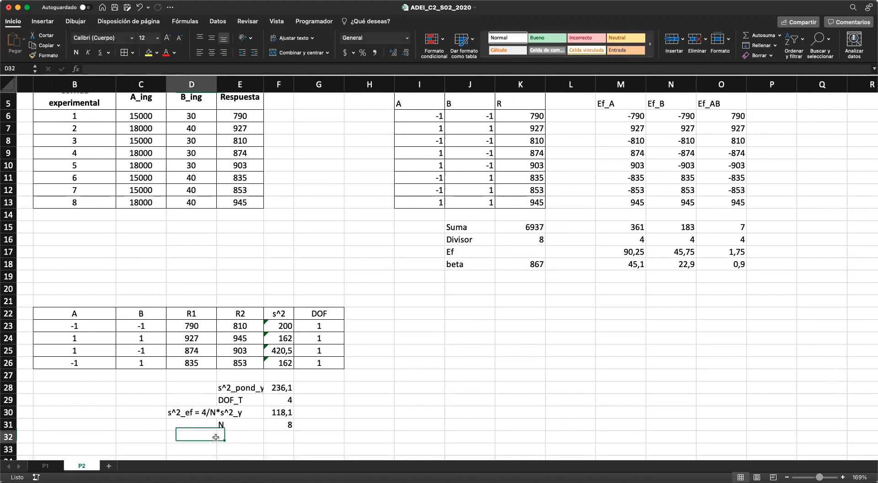
text(s_e)
key(Right)
key(Right)
key(Left)
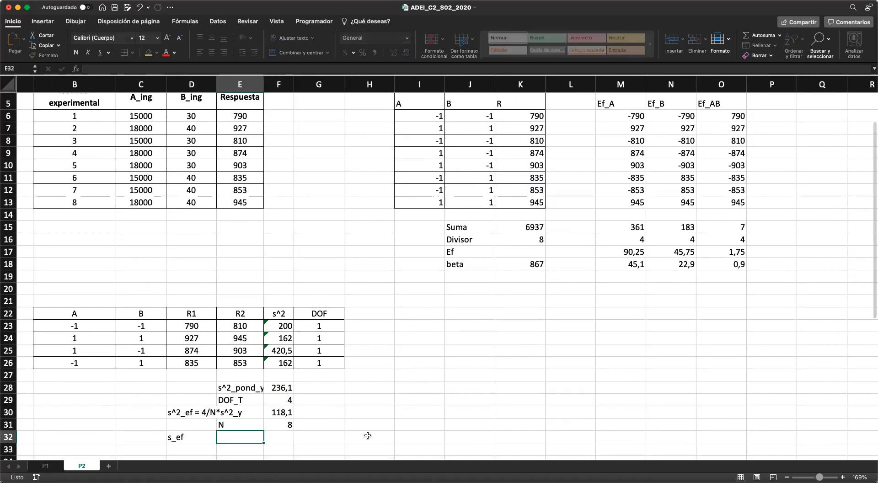
key(Left)
key(super+x)
key(Right)
key(super+v)
- Calculate the effect's standard deviation in F32 as =RAIZ(F30) and show it with one decimal
key(Right)
text(=raiz()
key(Up)
key(Up)
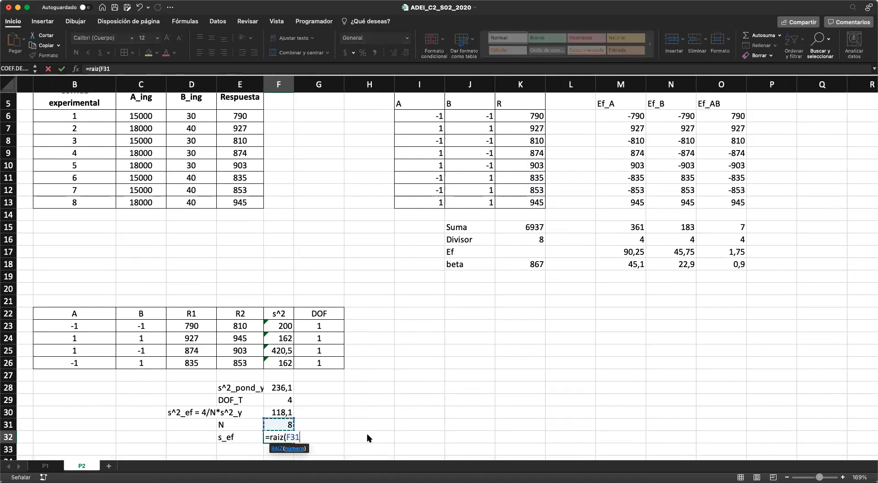
text()+)
key(BackSpace)
key(Return)
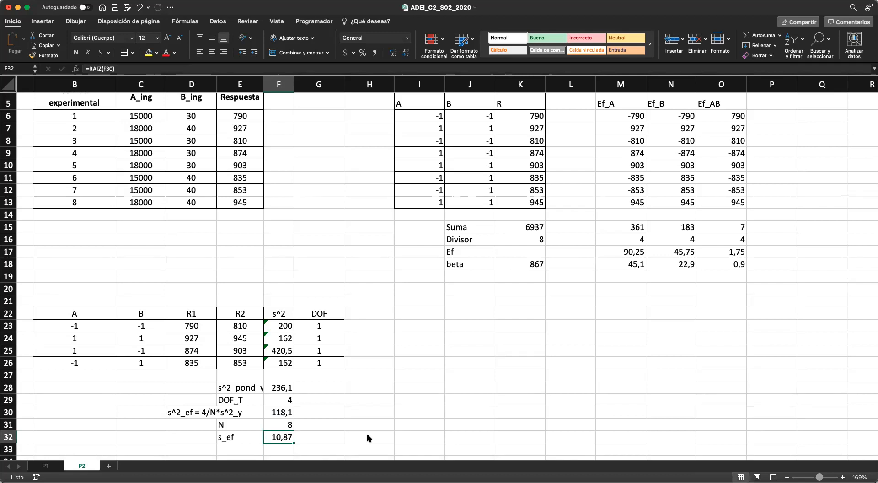
click(405, 52)
click(312, 434)
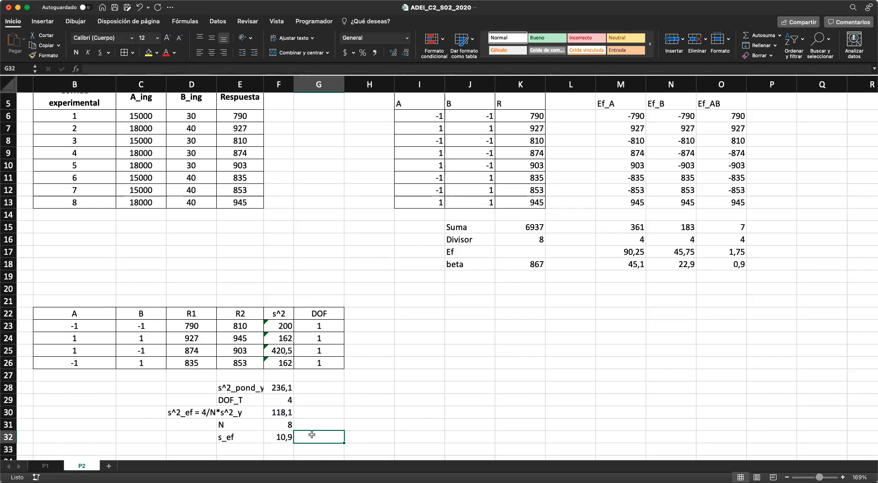
- Start an effects summary table with the row label Prom in J23 and the heading Ef in K22
scroll(312, 434, down, 1)
click(470, 270)
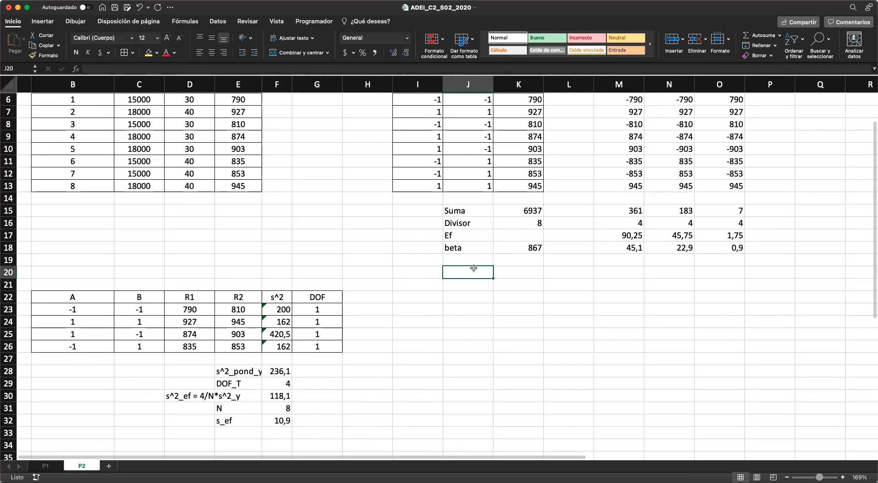
click(507, 296)
key(Left)
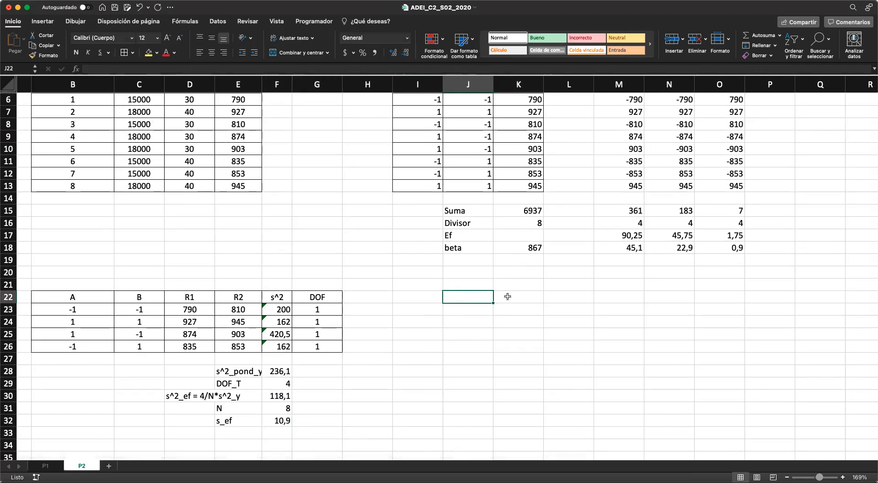
text(Ef)
key(Return)
text(Prom)
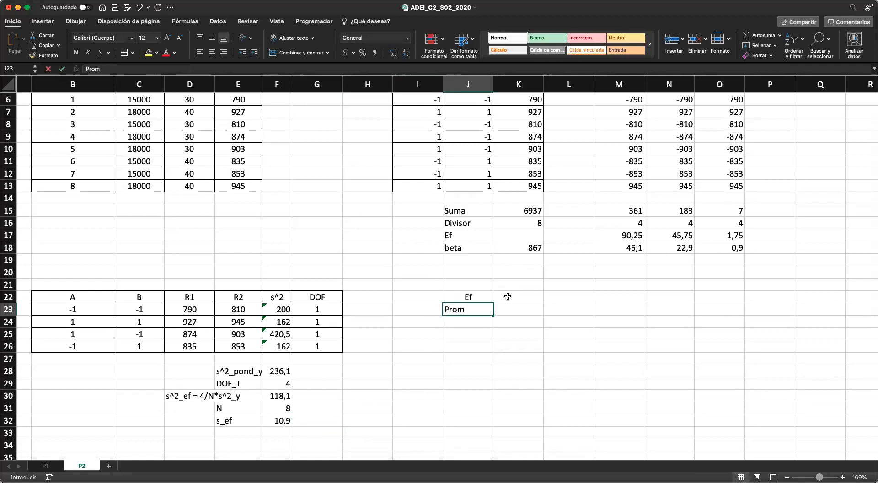
key(Return)
key(Up)
key(Up)
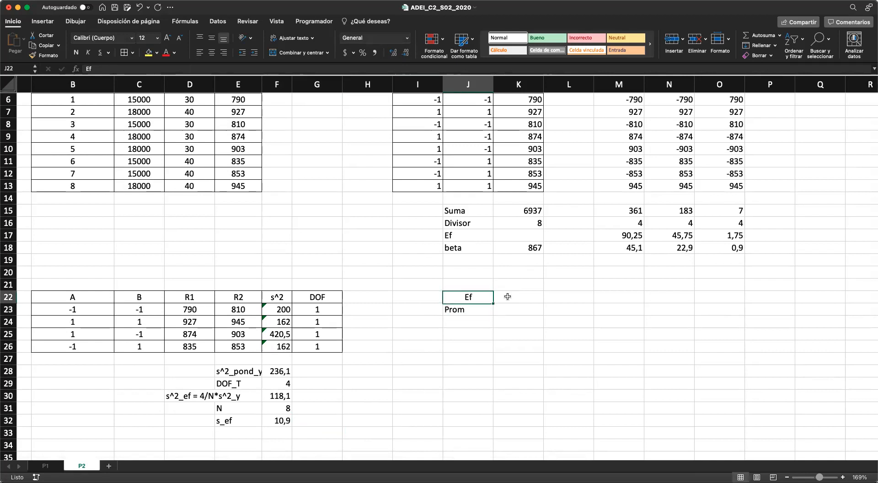
key(BackSpace)
click(508, 297)
text(Ef)
key(Return)
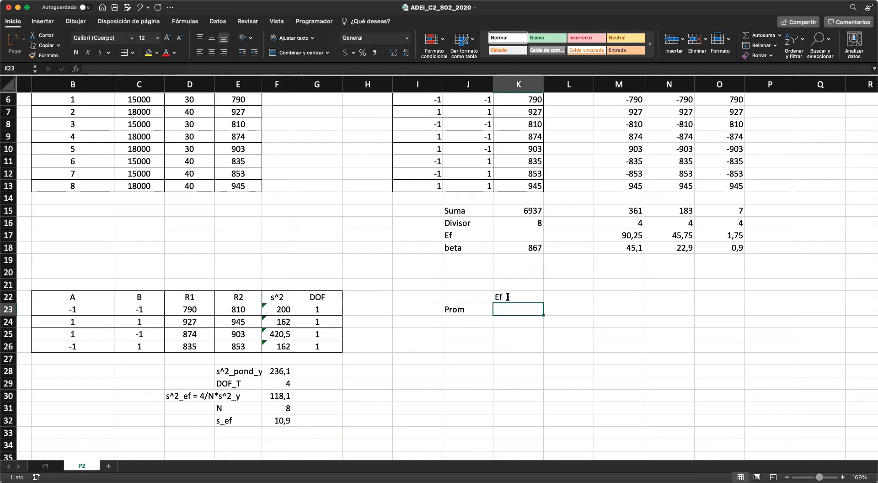
- Add the row labels A, B and AB below Prom in J24:J26
key(Down)
key(Left)
text(A)
key(Return)
text(B)
key(Return)
text(AB)
key(Tab)
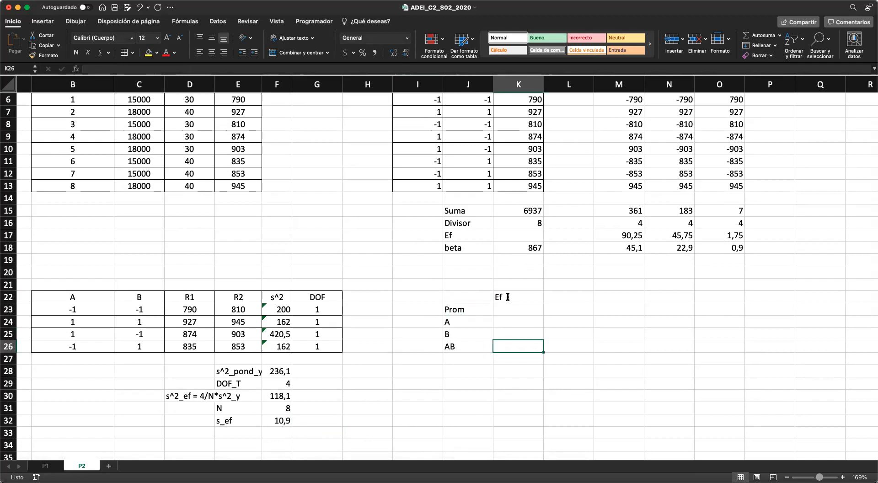
- Link the Prom value in K23 to the average in K18
key(Up)
key(Up)
key(Up)
text(=)
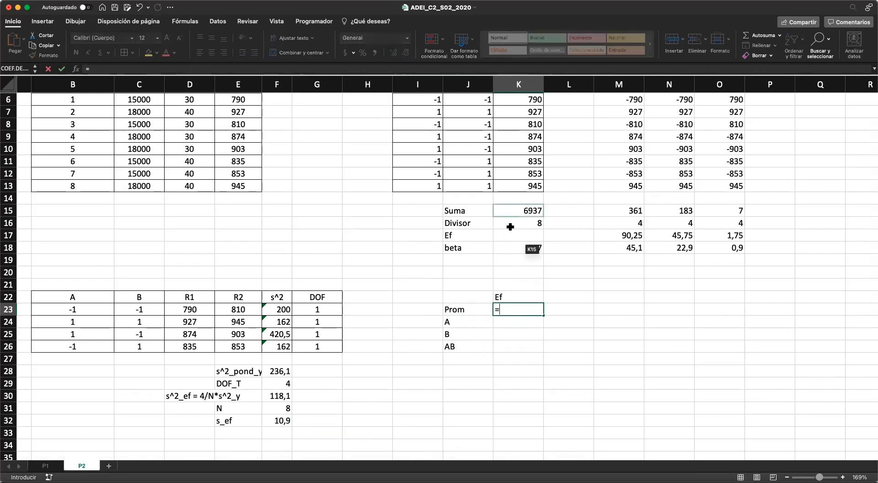
click(511, 245)
key(Return)
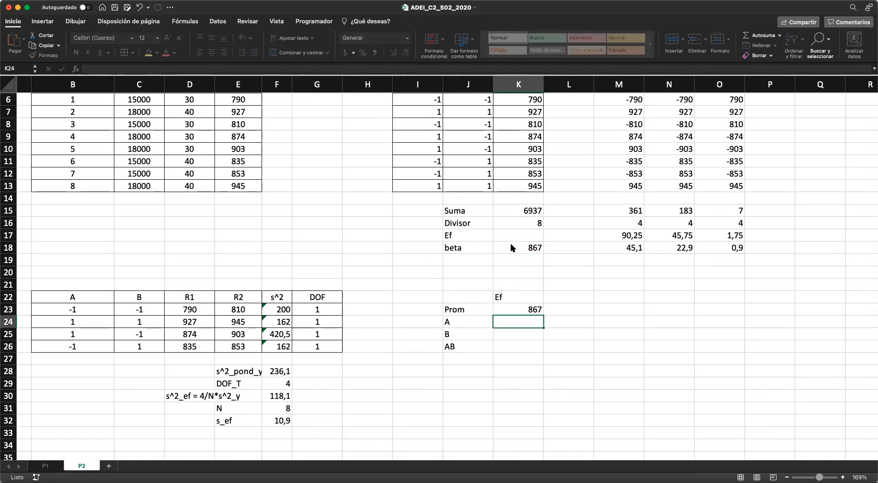
- Fill the A, B and AB effects from K24 downward by transposing M17:O17 with TRANSPONER
text(=tra)
key(Tab)
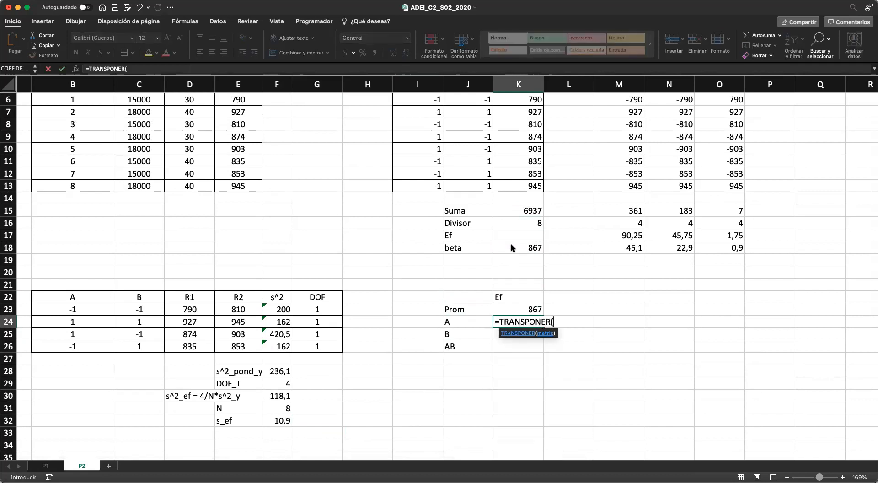
drag(632, 234, 699, 237)
text())
key(Return)
- Add the heading s in L22 and calculate the Prom standard deviation in L23 as =RAIZ(F28)
key(Right)
key(Up)
key(Up)
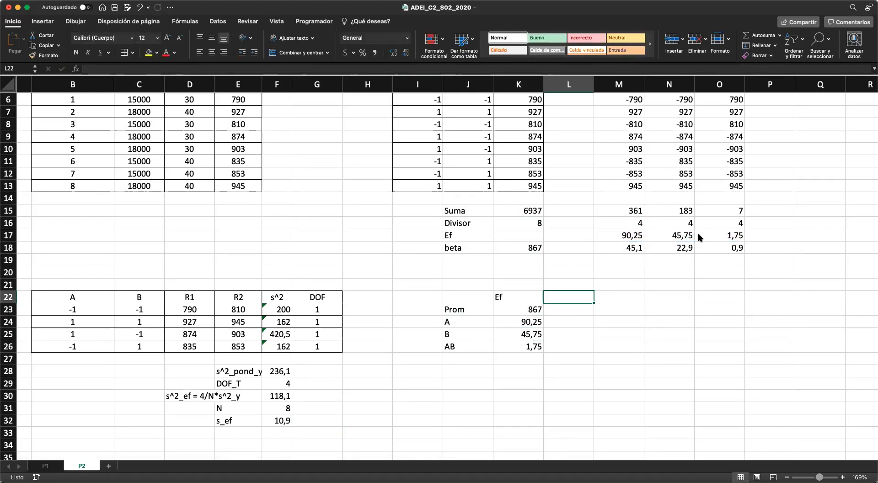
text(s)
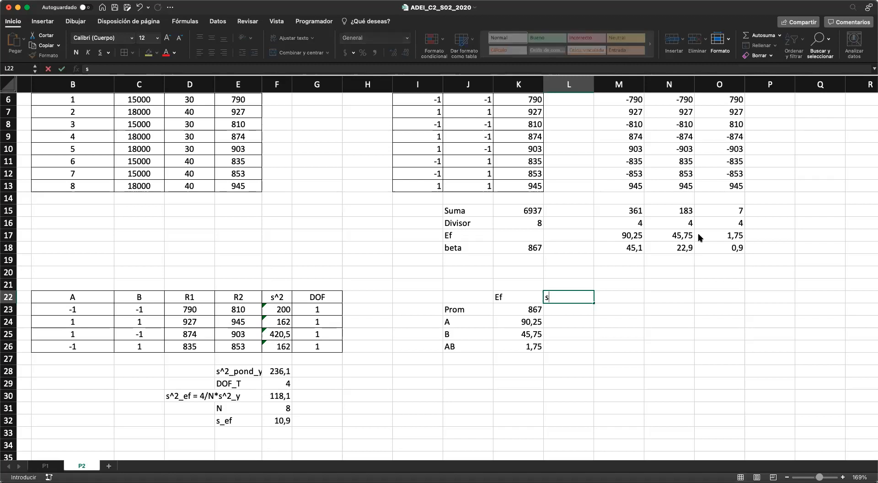
key(Return)
text(=)
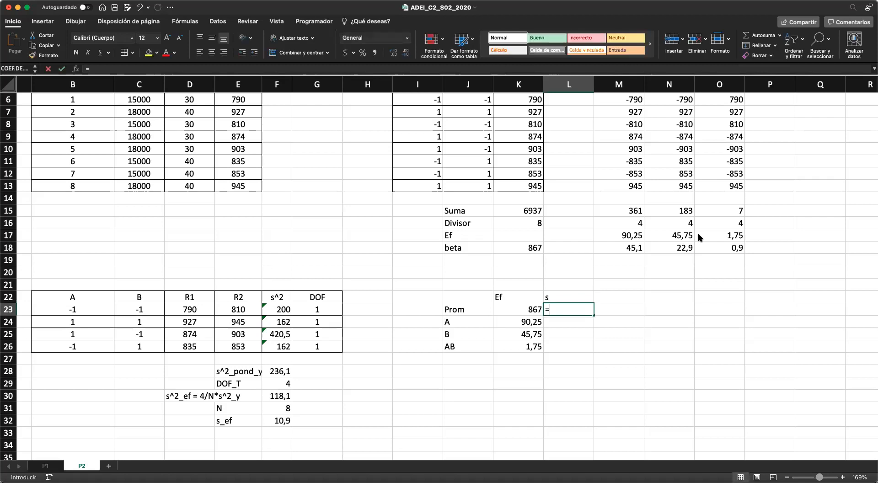
text(raiz()
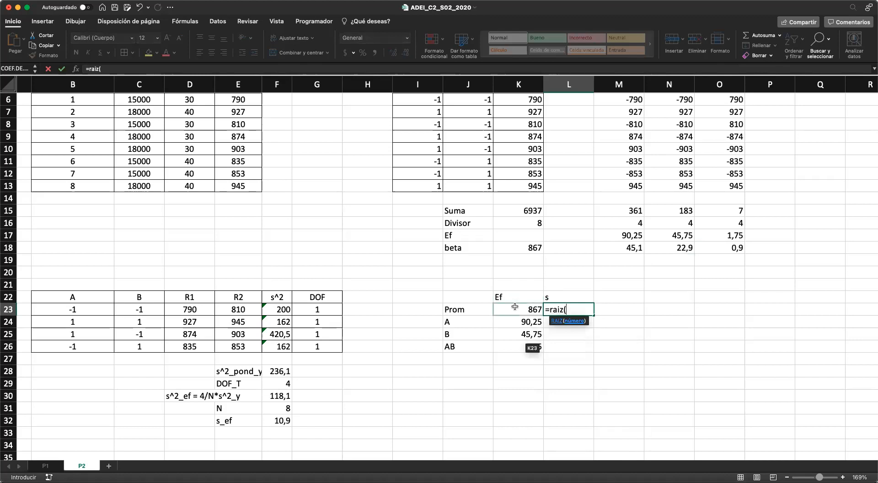
click(283, 372)
key(Return)
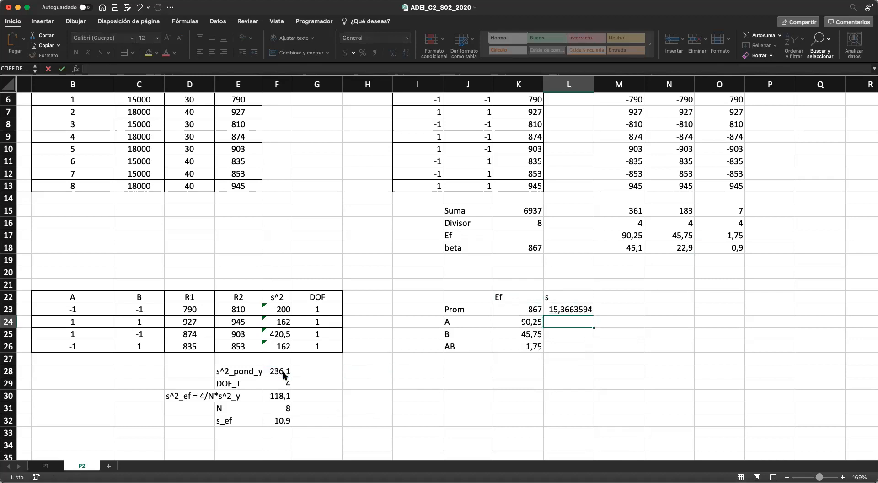
- Reduce the standard deviation in L23 to one decimal place
click(562, 309)
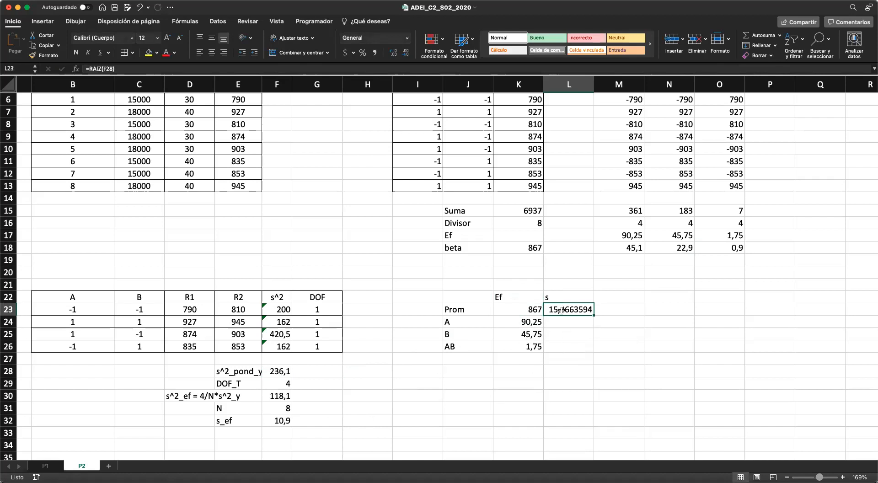
click(405, 52)
click(405, 52)
click(406, 52)
click(405, 53)
click(405, 52)
click(405, 52)
click(579, 323)
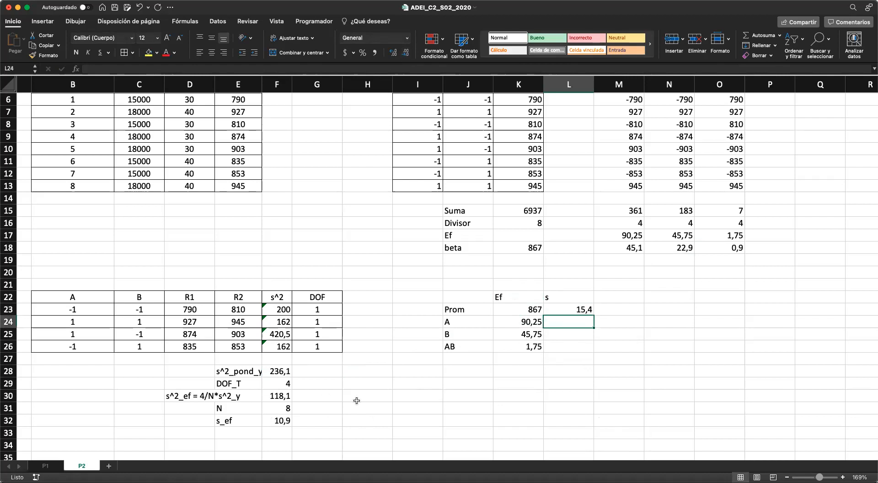
- Link the A standard deviation in L24 to s_ef in F32, and fill L25:L26 with references to the cell above
text(=)
click(284, 420)
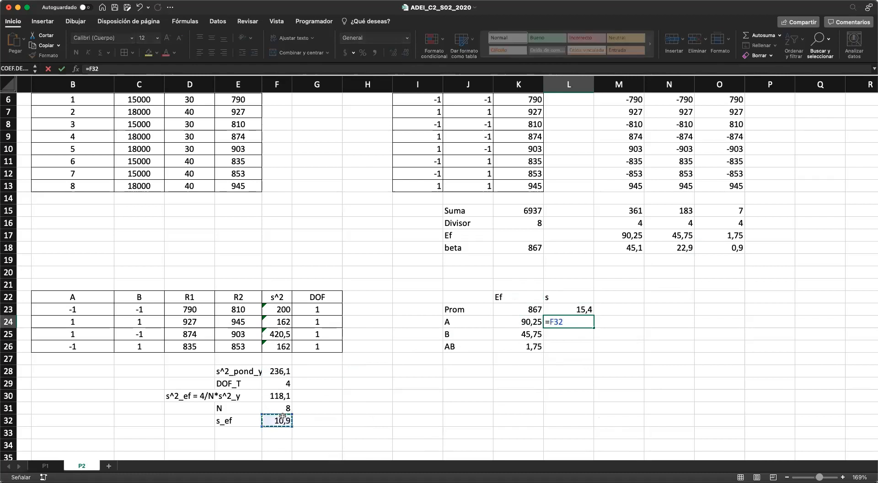
key(Return)
text(=)
click(283, 418)
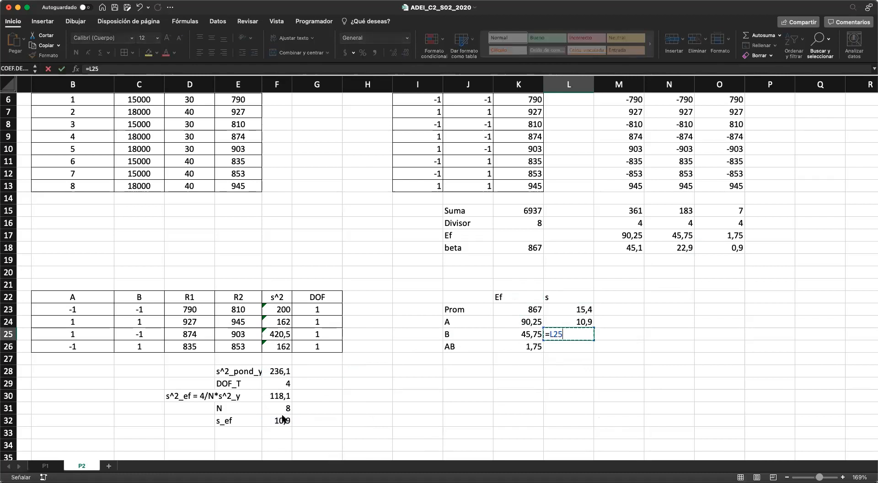
key(Return)
key(Up)
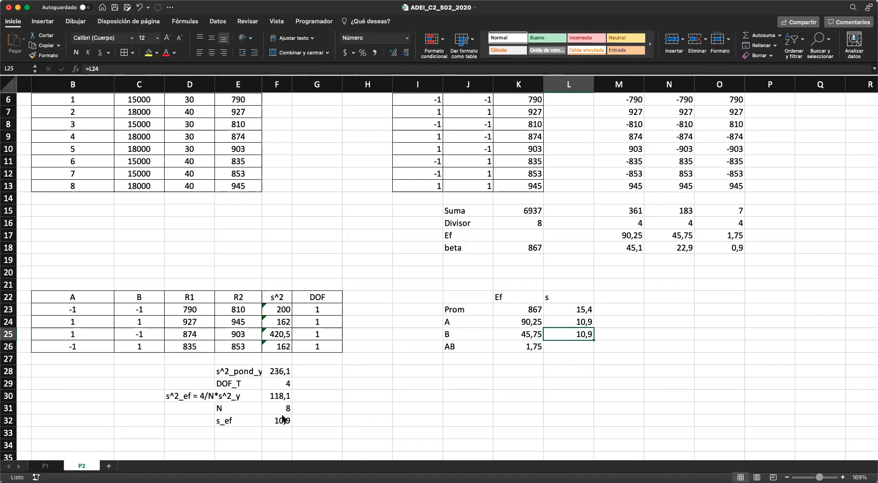
key(ctrl+c)
key(Down)
key(ctrl+v)
key(Escape)
- Examine the formulas behind the standard deviations in L23:L24, the pooled variance in F28 and the Prom value in K23
click(435, 360)
click(627, 297)
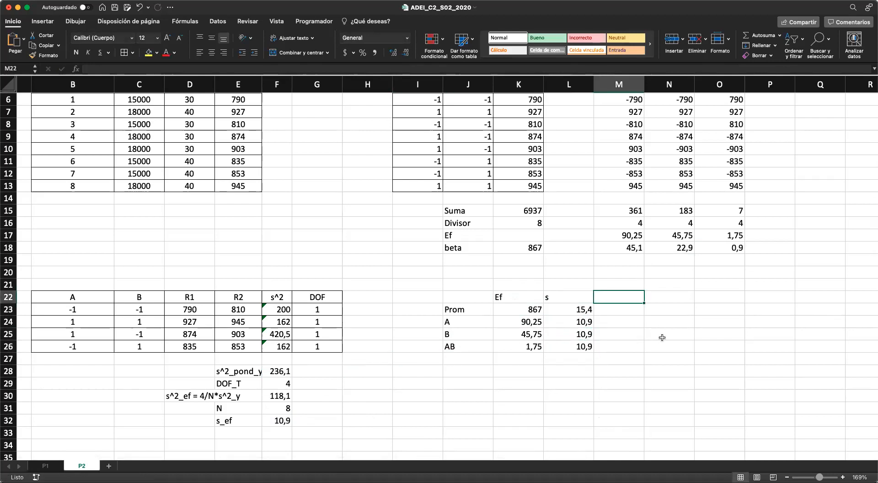
scroll(662, 337, right, 1)
click(567, 329)
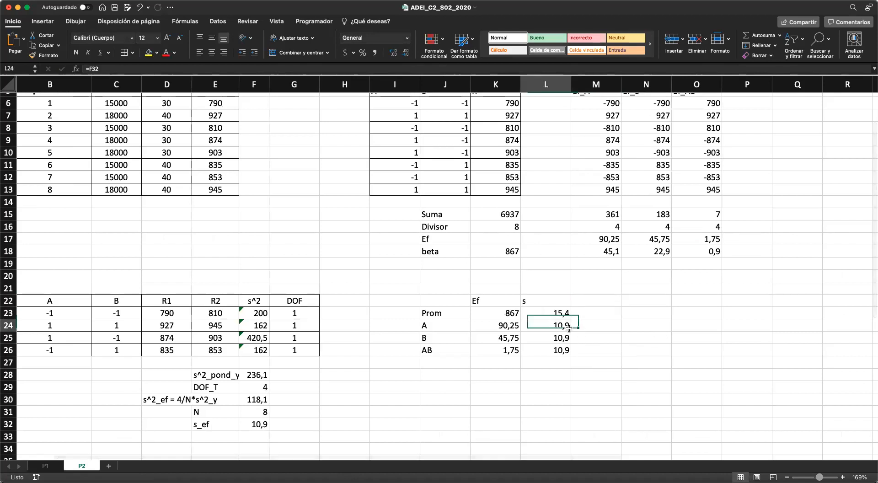
click(546, 310)
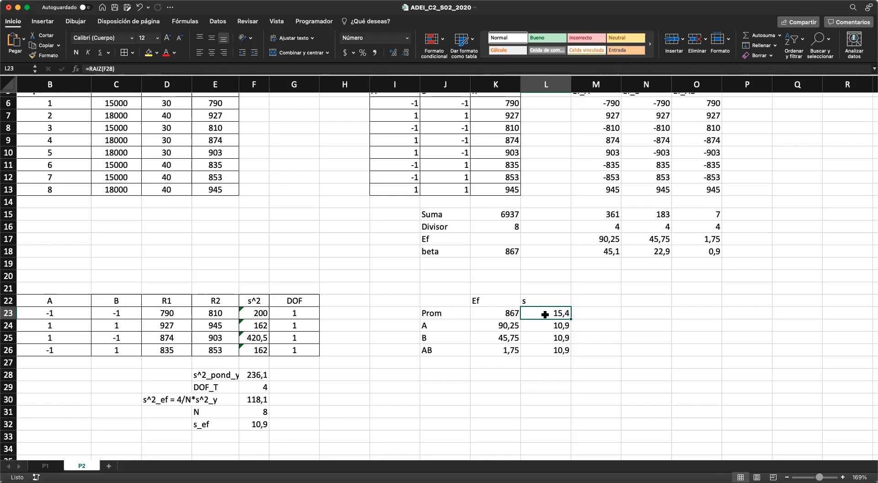
click(257, 373)
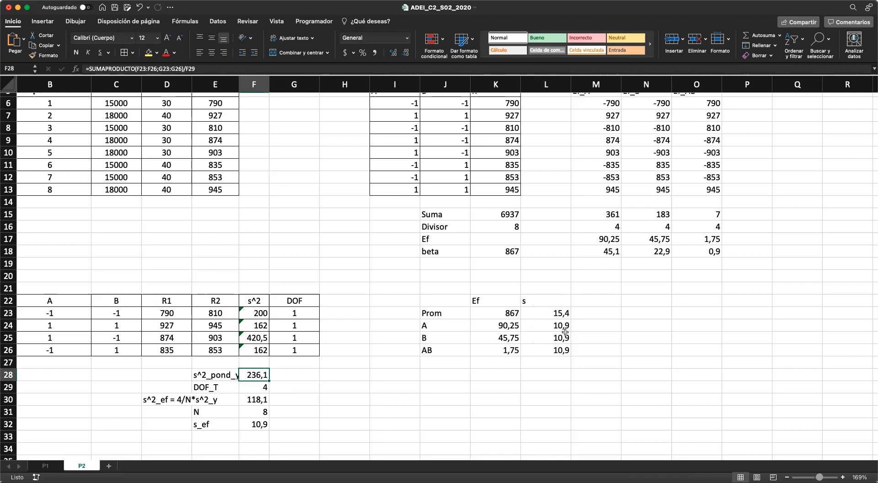
click(498, 314)
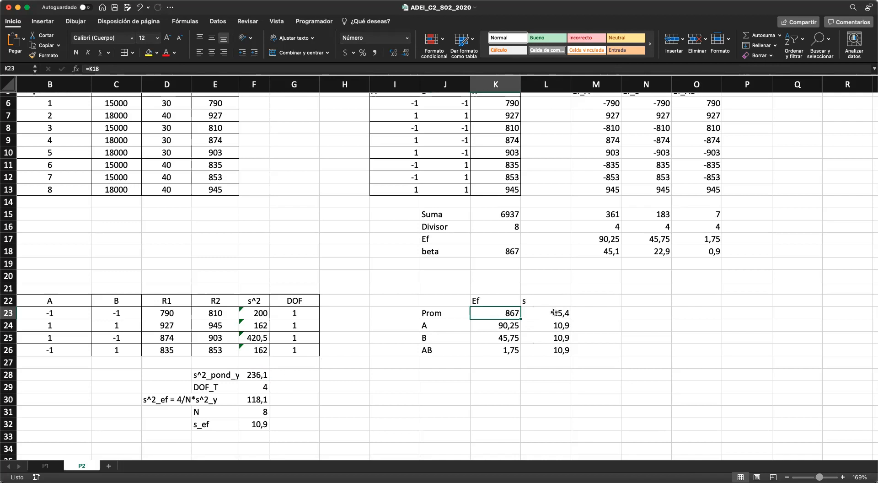
- Write the model equation "y = b0 + b1u1 + b2u2+ b12u1u2" in J2 above the coded design table
scroll(534, 254, up, 5)
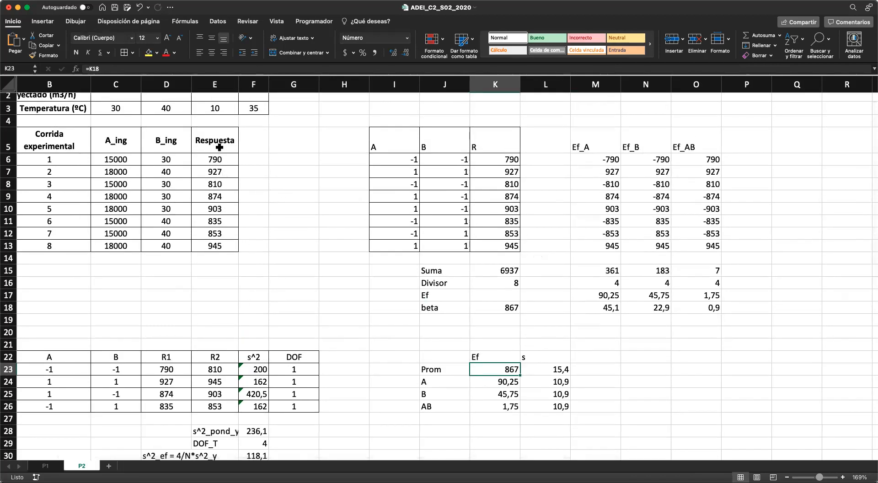
scroll(278, 274, up, 1)
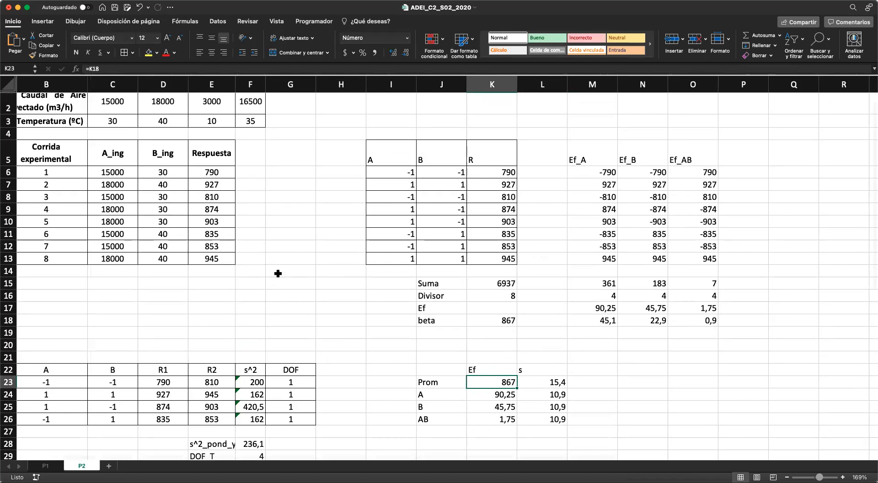
scroll(278, 273, up, 1)
click(423, 118)
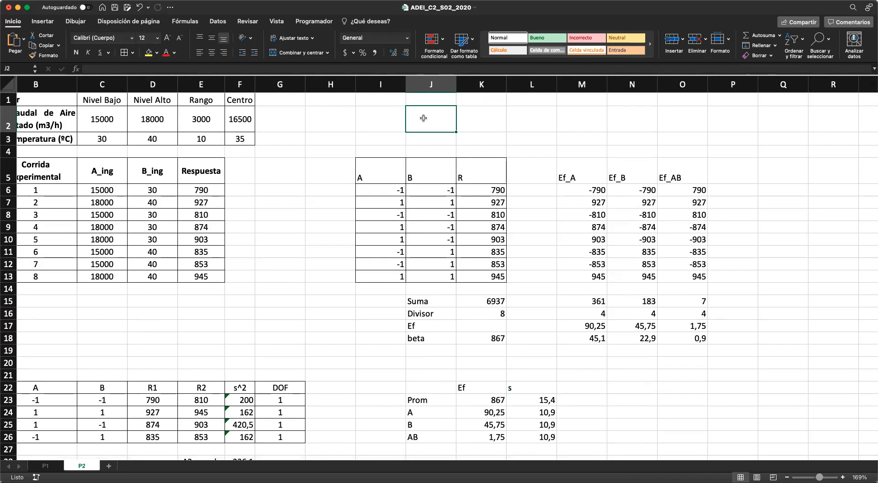
text(y = b)
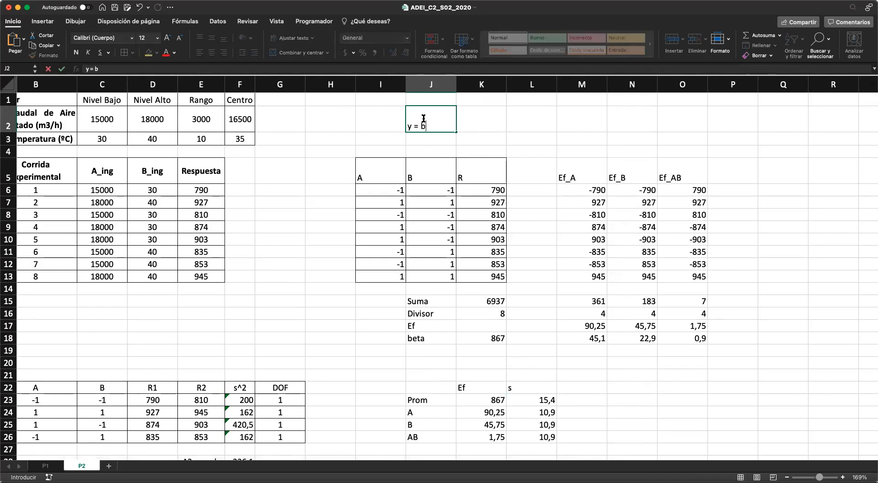
text(0 + b1u1 + b2u2)
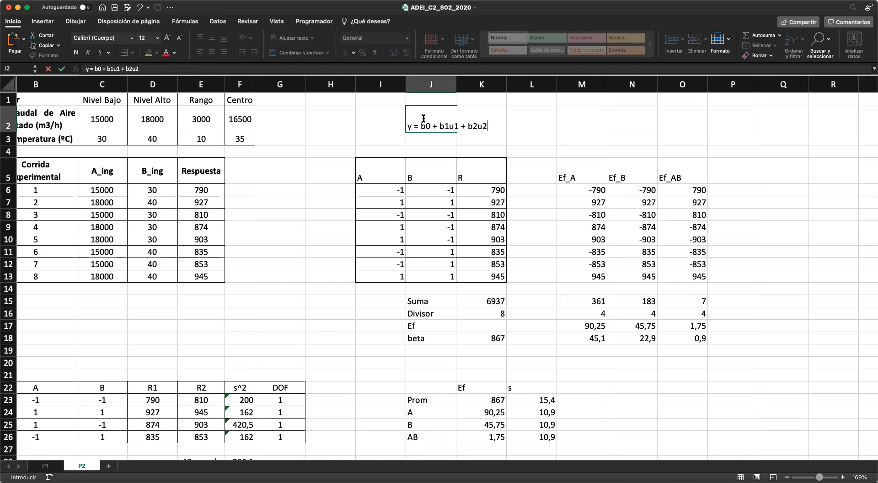
text(+ b12u1u2)
key(Return)
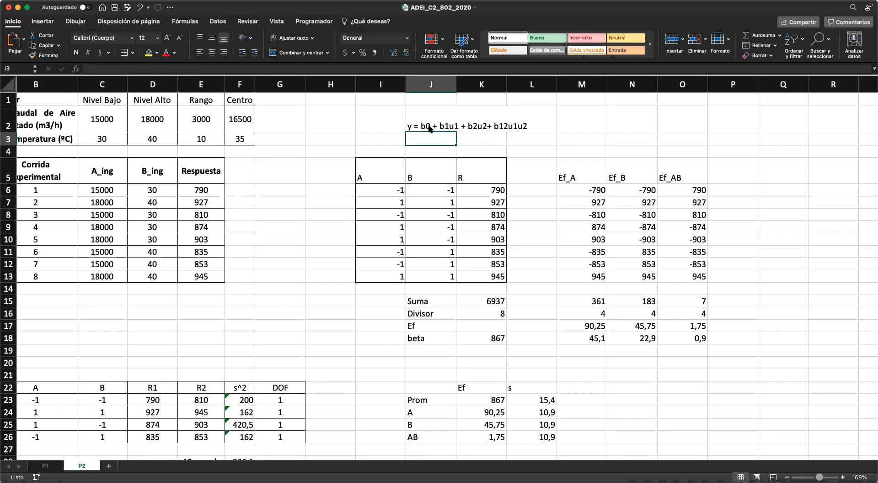
- Examine the b0 and y terms of the equation in J2 alongside the average in K18 and the Prom deviation in L23
click(492, 339)
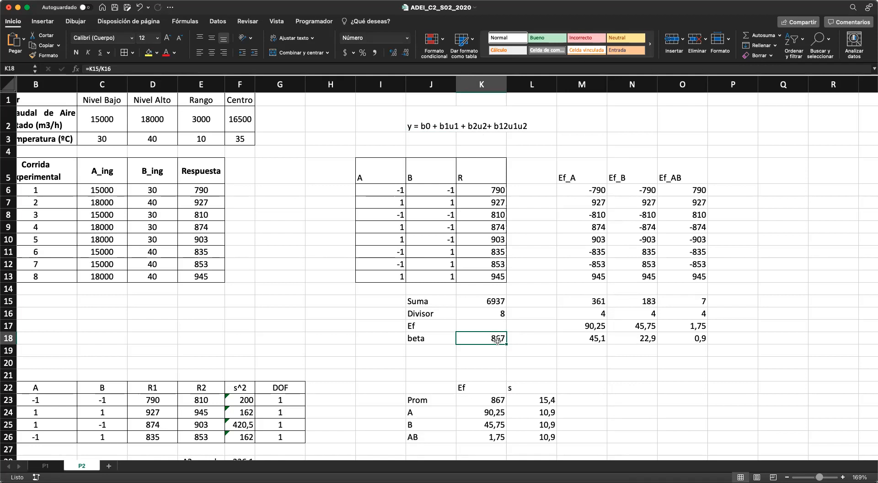
double_click(435, 126)
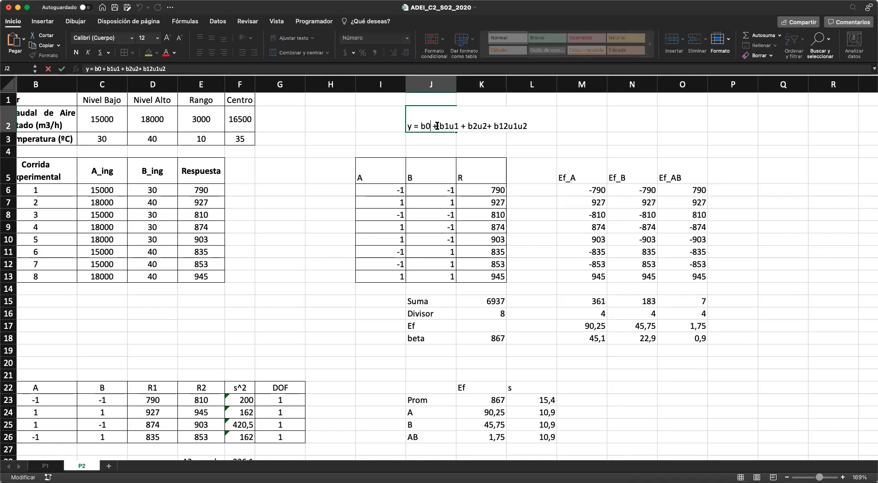
double_click(427, 126)
click(409, 126)
click(431, 126)
drag(430, 126, 421, 126)
scroll(369, 227, down, 1)
double_click(411, 119)
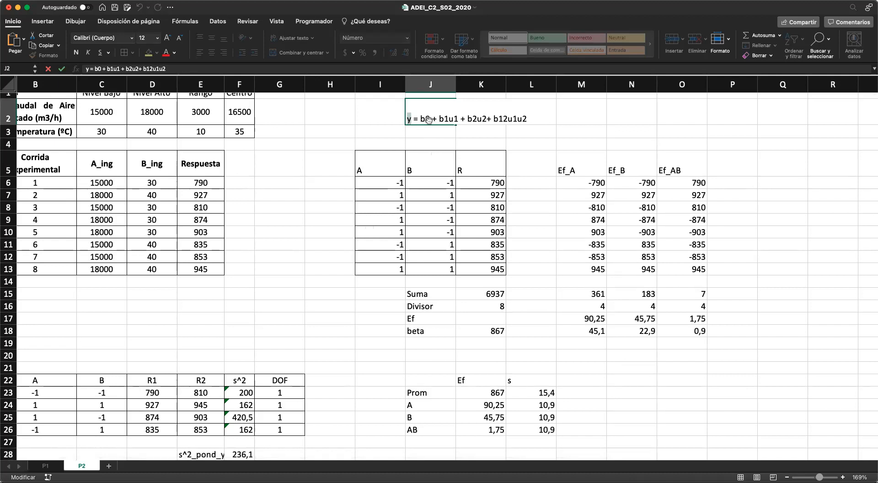
scroll(422, 289, down, 3)
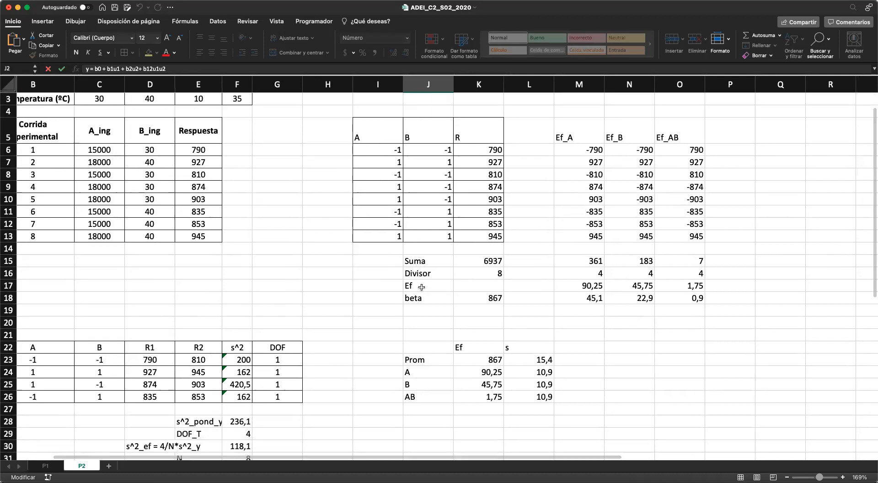
click(529, 361)
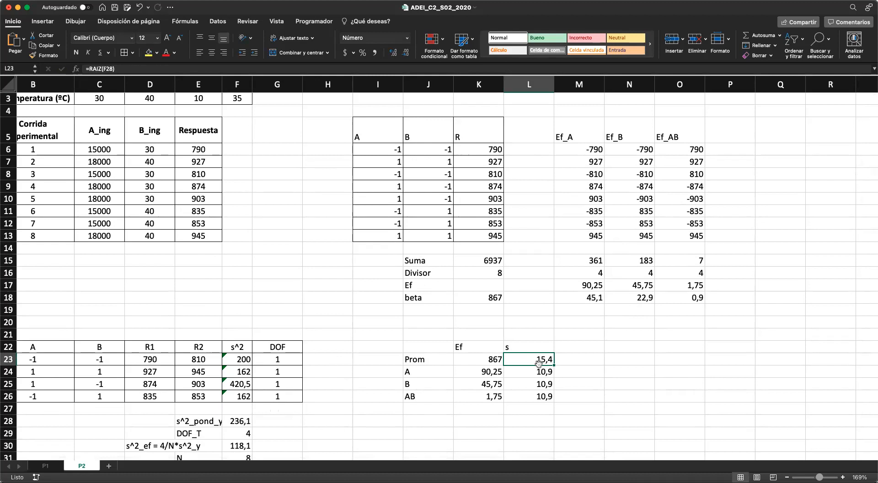
- Add the headings beta, alpha and DOF in M22:O22 of the effects table
click(580, 349)
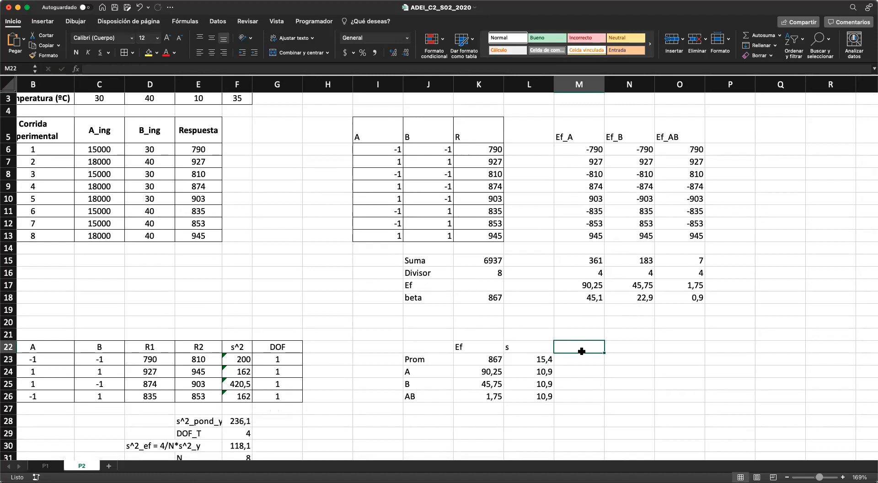
text(beta)
key(Tab)
text(alpha)
key(Tab)
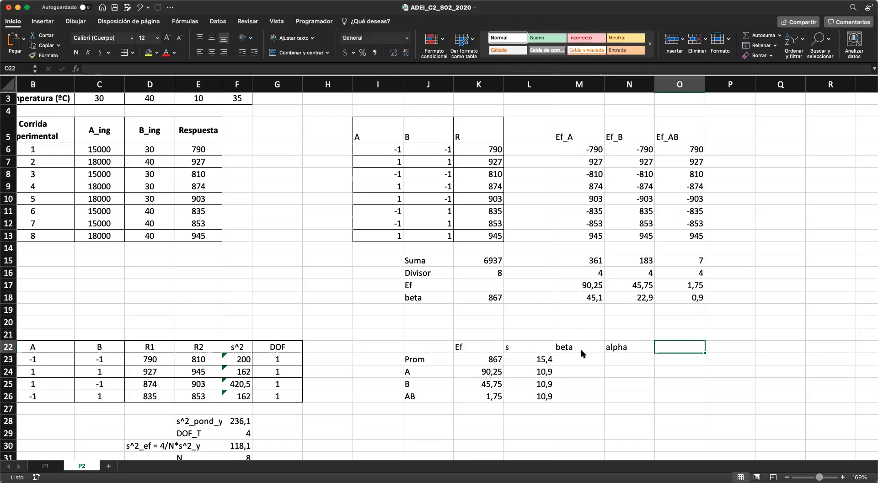
text(DOF)
key(Return)
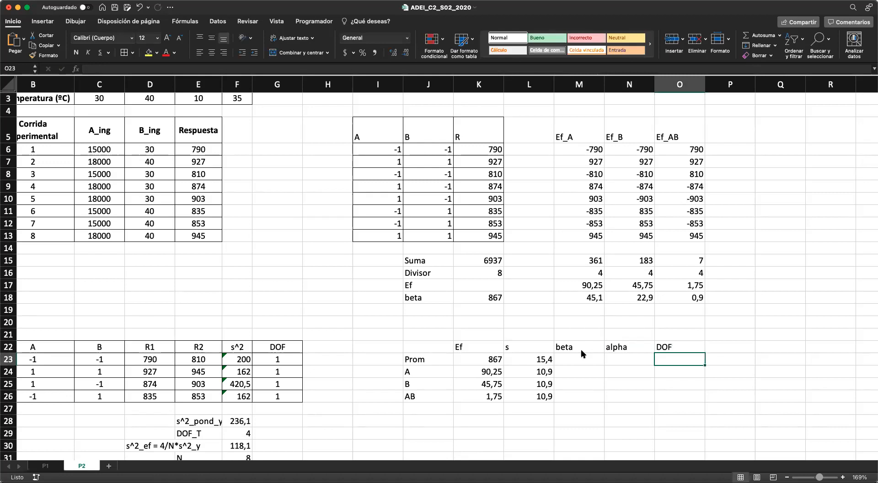
- Enter a beta of 0,95 in M23 for Prom and calculate alpha in N23 as =1-M23
key(Left)
key(Left)
text(0,95)
key(Tab)
text(=1)
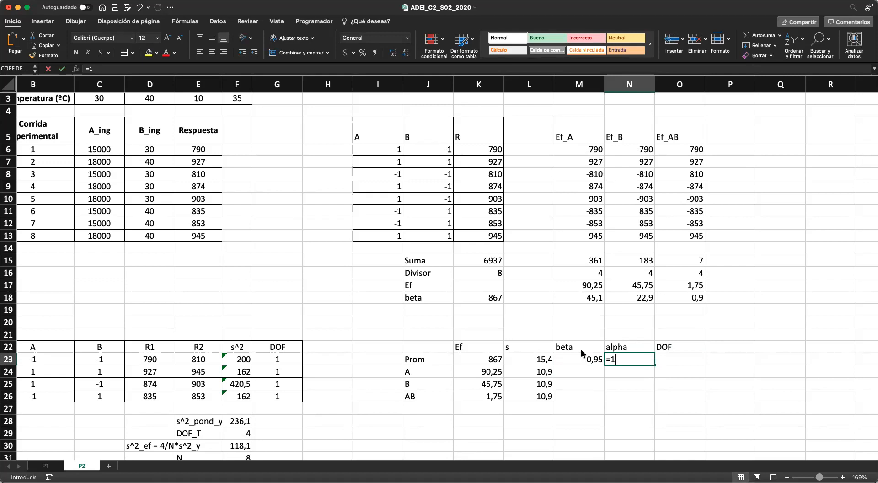
text(-)
key(Left)
key(Return)
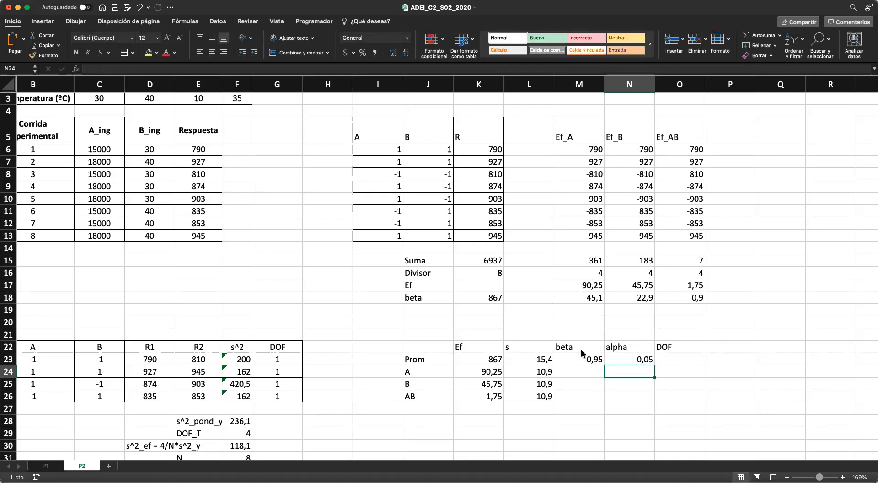
- Examine the replicate degrees of freedom in G23:G26 and the count N in F31
drag(283, 358, 284, 396)
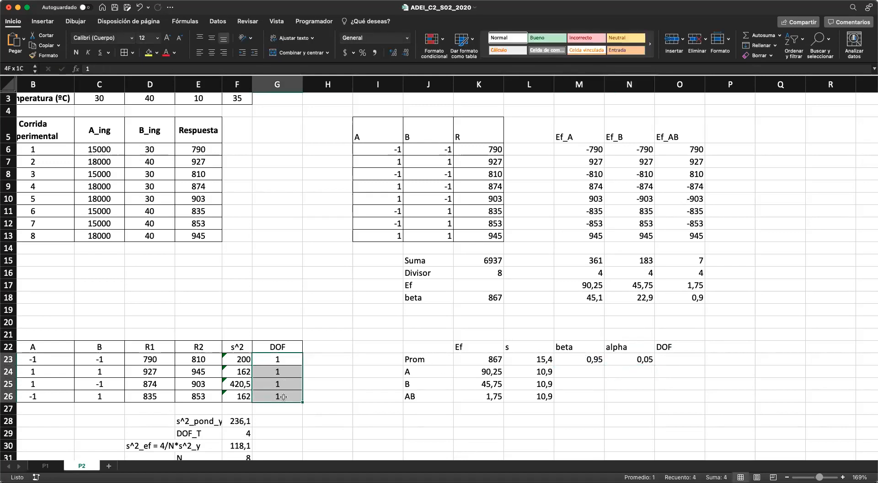
scroll(283, 397, down, 1)
scroll(284, 397, down, 4)
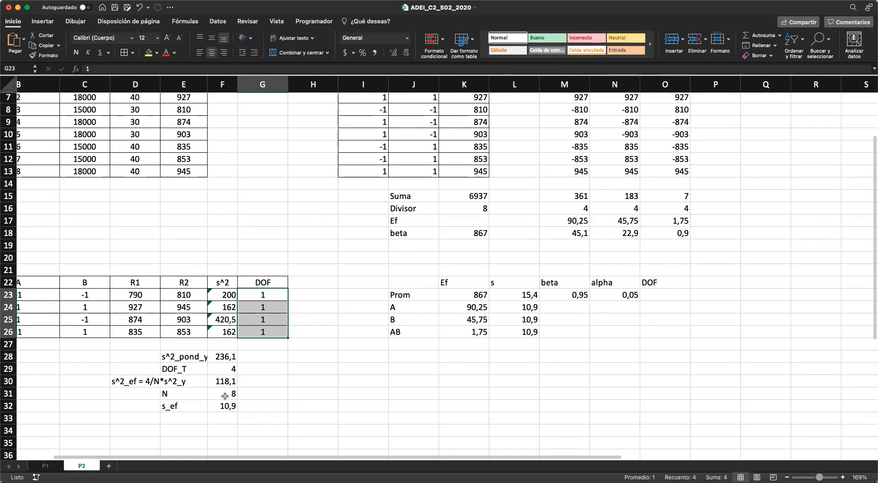
click(225, 396)
scroll(222, 379, up, 3)
scroll(218, 362, down, 5)
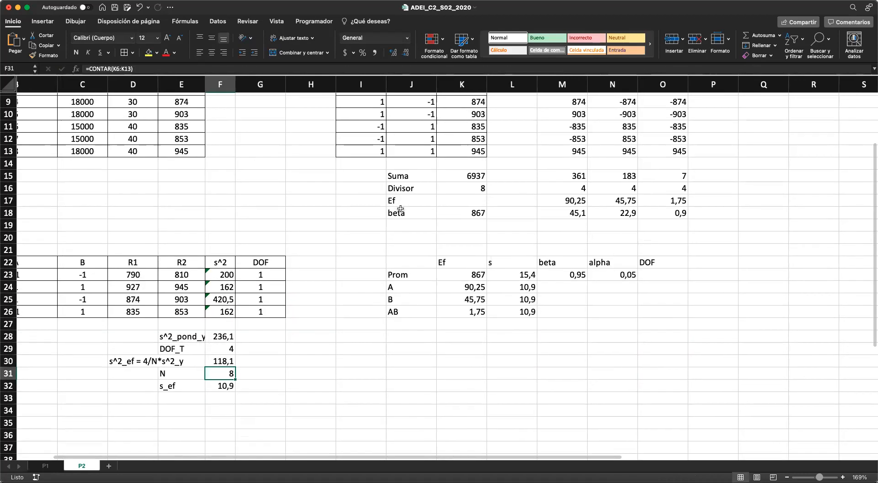
click(273, 274)
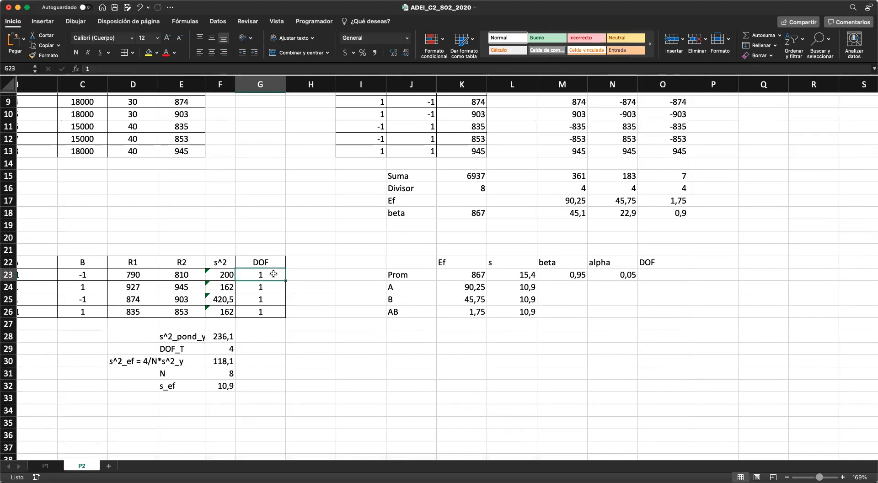
shift+click(263, 311)
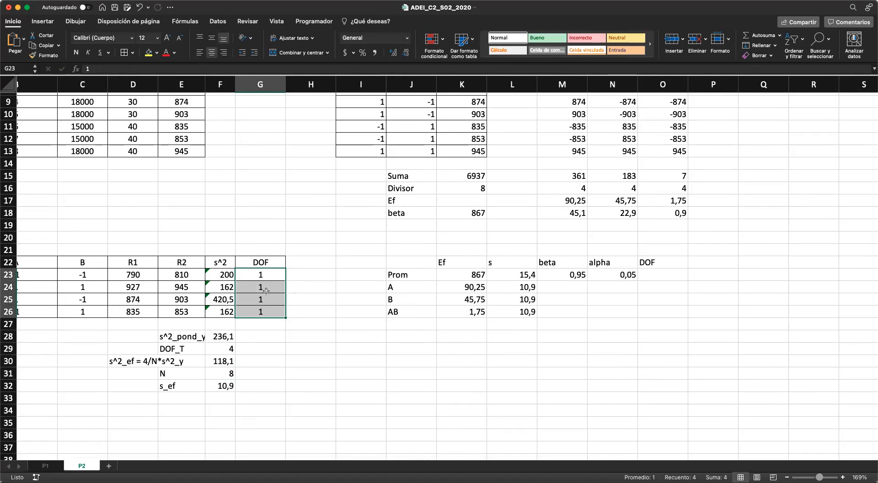
click(265, 274)
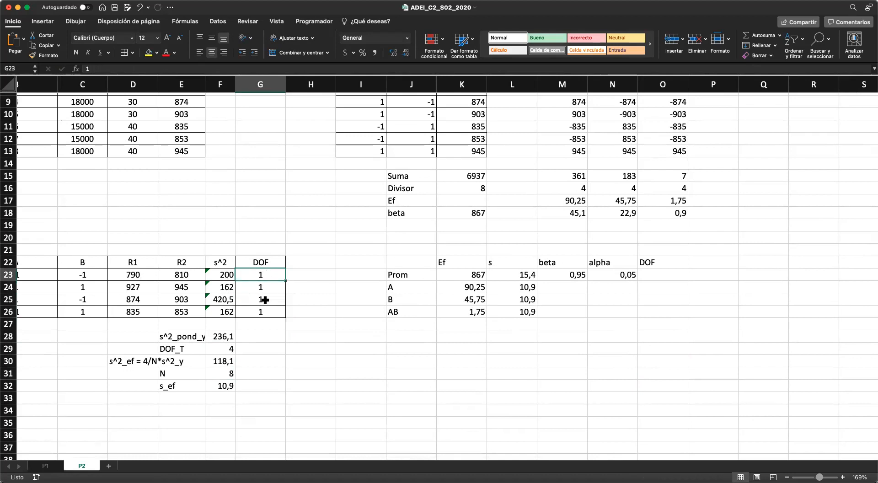
- Link the Prom degrees of freedom in O23 to DOF_T in F29
click(662, 275)
text(=)
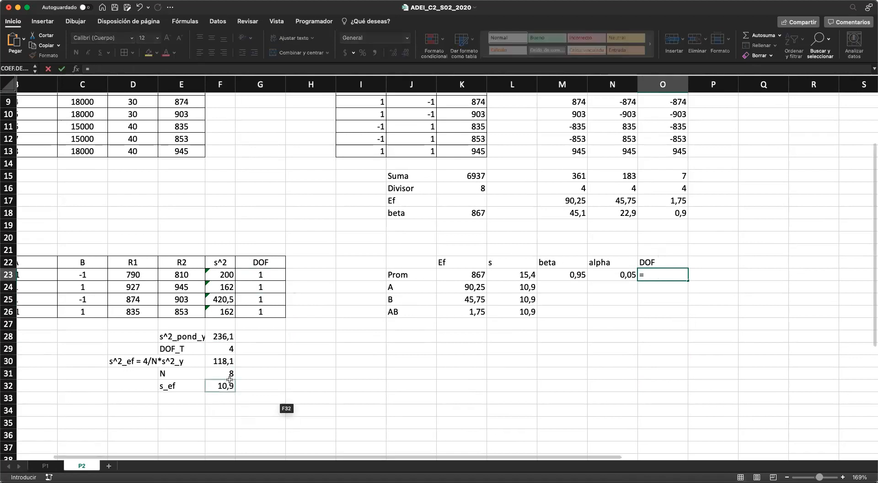
click(224, 349)
key(Return)
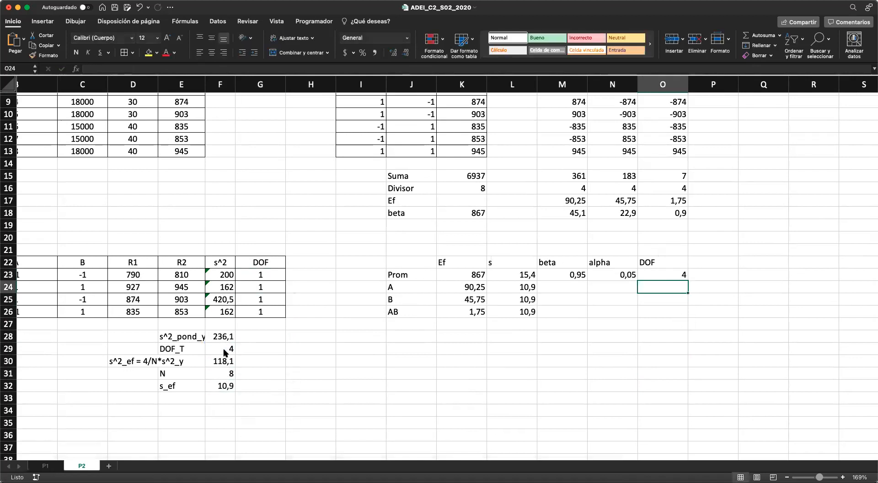
- Set M24 to =M23 and copy that reference across M24:O26 to fill beta, alpha and DOF for A, B and AB
key(Left)
key(Left)
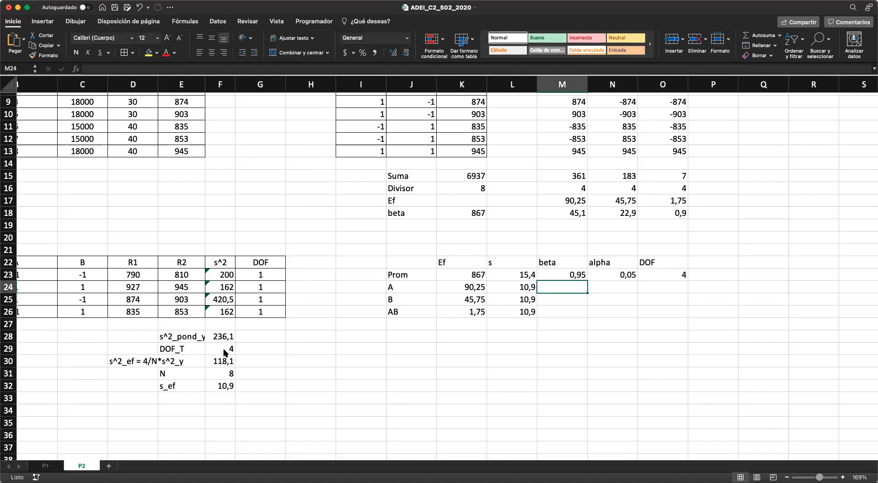
text(=)
key(Up)
key(Return)
key(Up)
key(shift+Right)
key(shift+Right)
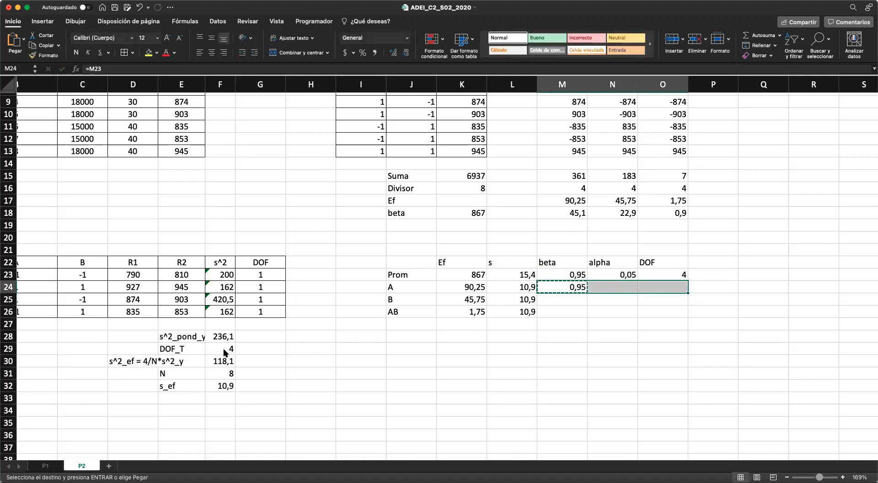
key(ctrl+c)
key(shift+Down)
key(shift+Down)
key(Return)
- Add a column headed t in P22, next to the DOF column
key(Right)
key(Up)
key(Right)
key(Right)
key(Up)
text(t)
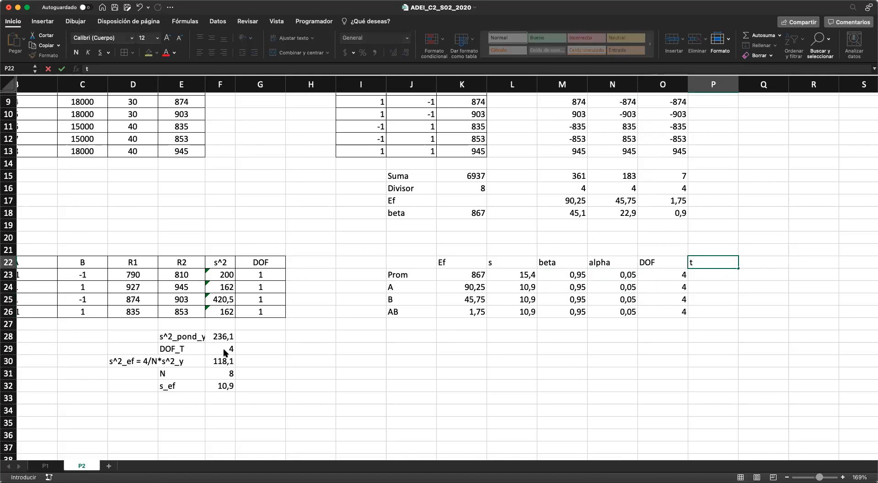
key(Return)
- Calculate the t value for Prom in P23 as =INV.T(1-N23/2;O23)
text(=inv)
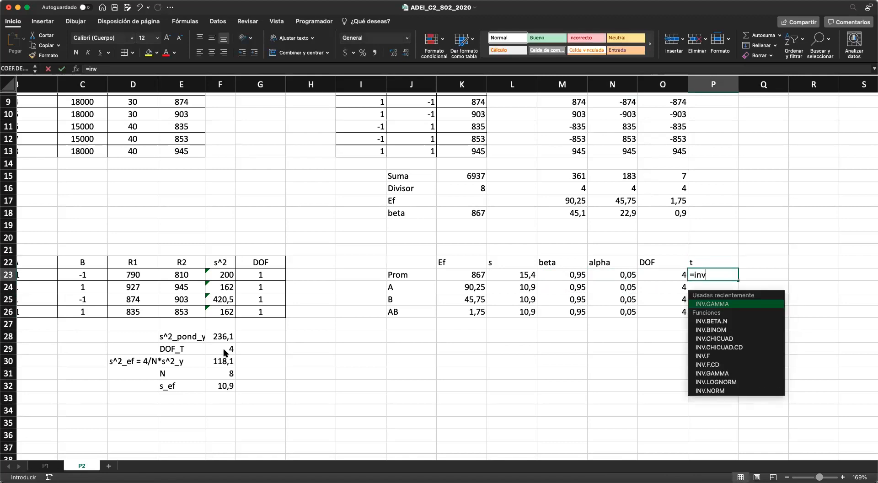
text(.t)
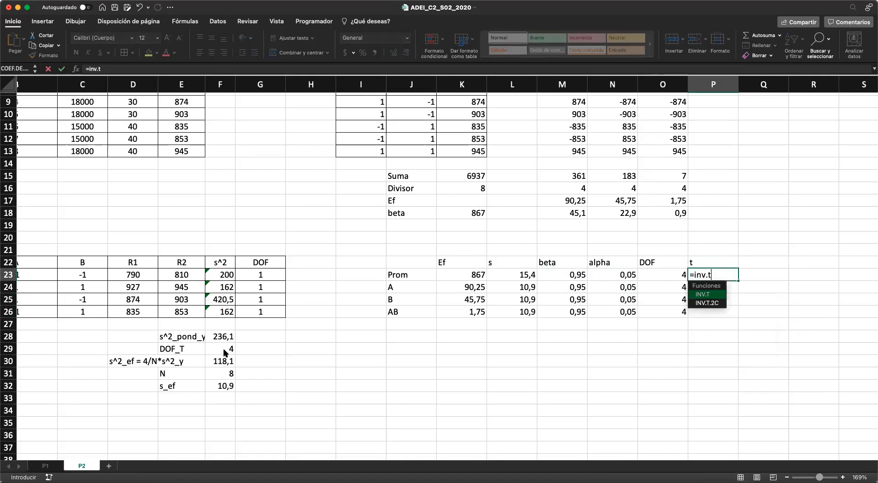
key(Tab)
text(1-)
key(Left)
key(Left)
key(Left)
key(Right)
text(/2;)
key(Left)
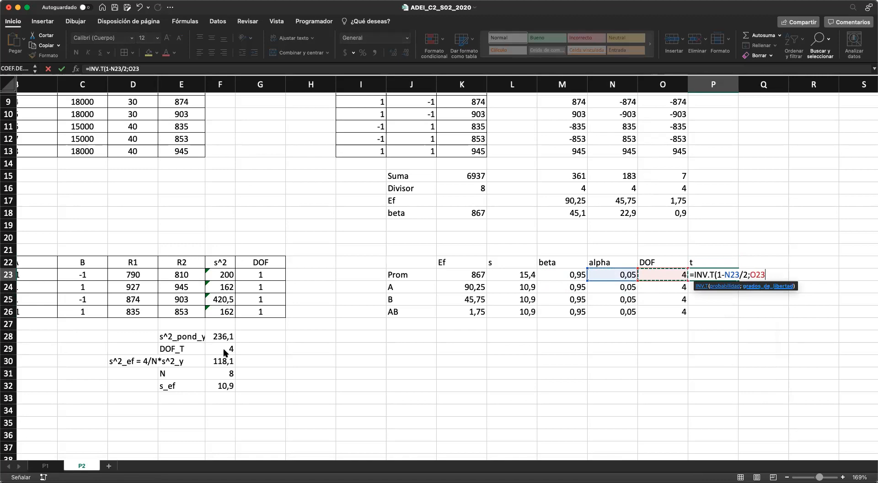
key(Return)
- Copy the t formula from P23 down to P26 for A, B and AB
key(Up)
key(super+c)
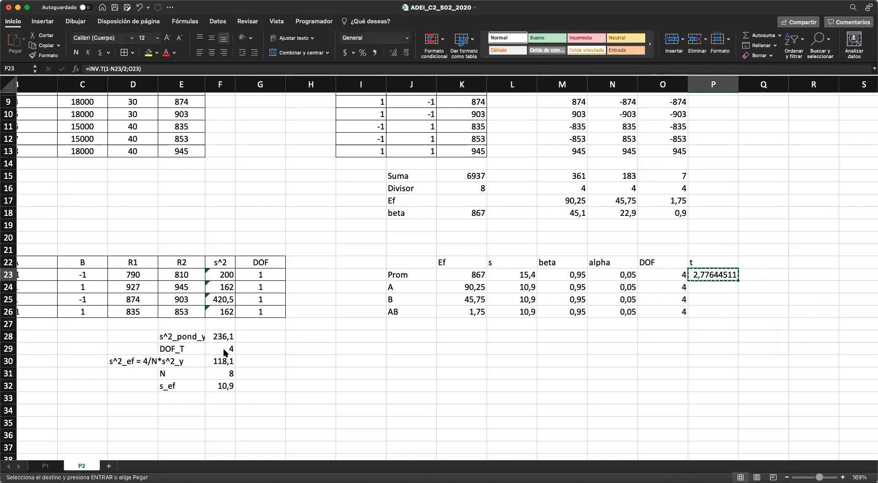
key(shift+Down)
key(shift+Down)
key(shift+Down)
key(Return)
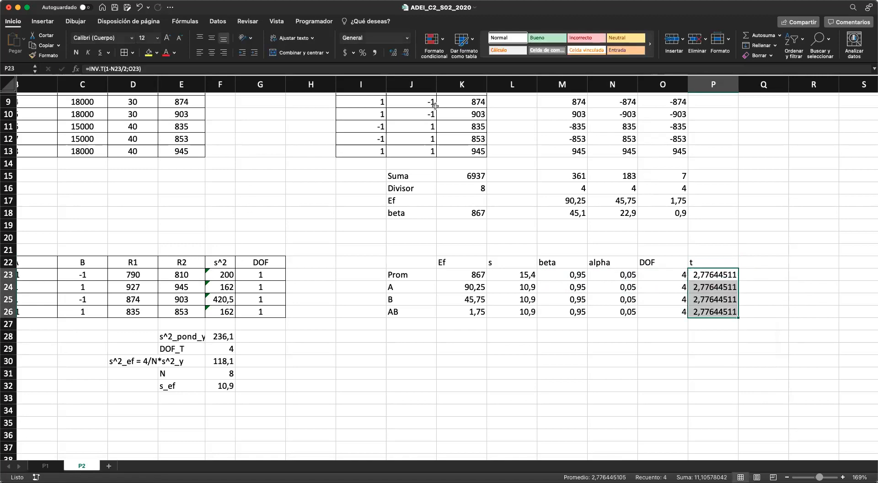
- Format the t values in P23:P26 to show one decimal place
click(405, 52)
click(405, 52)
click(405, 52)
click(405, 52)
click(405, 53)
click(405, 53)
click(405, 52)
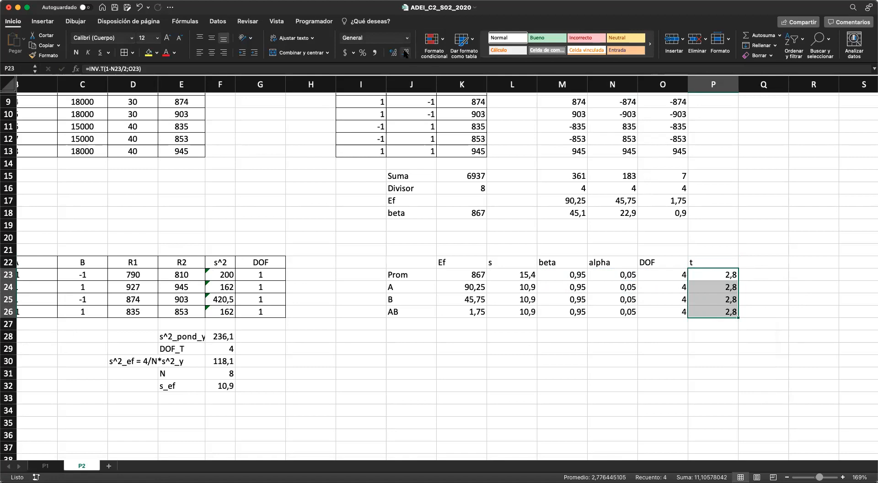
- Add a column headed ancho in Q22 and calculate the Prom width in Q23 as =P23*L23
scroll(500, 223, right, 2)
scroll(500, 224, up, 1)
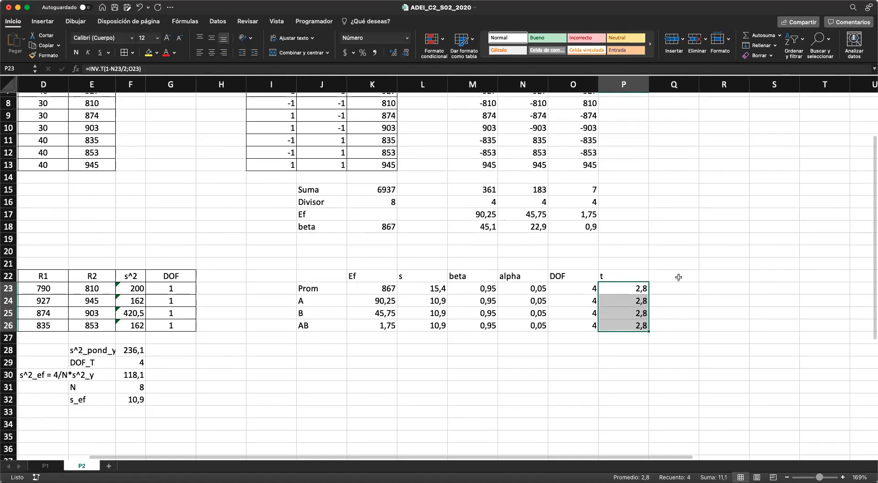
click(679, 276)
scroll(679, 277, right, 1)
scroll(679, 277, up, 1)
text(ancho)
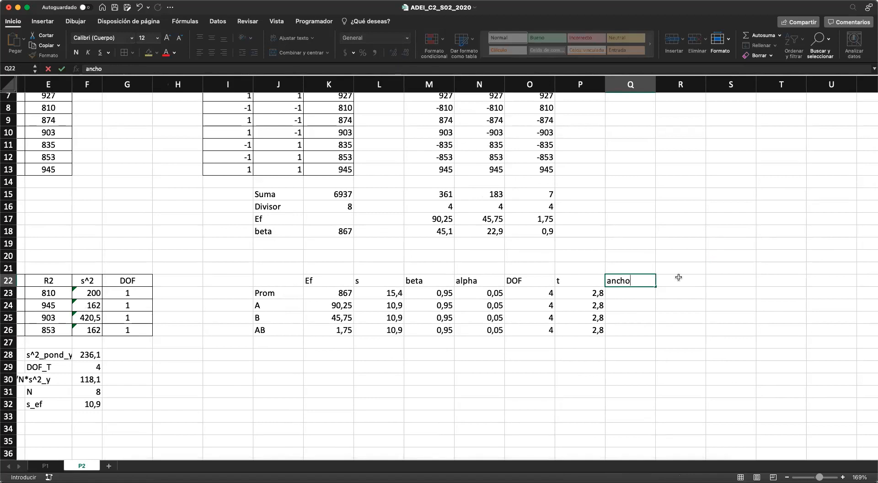
key(Return)
text(=)
key(Left)
text(*)
key(Left)
key(Left)
key(Left)
key(Left)
key(Left)
key(Return)
- Fill the ancho formula from Q23 down to Q26 for A, B and AB
key(Up)
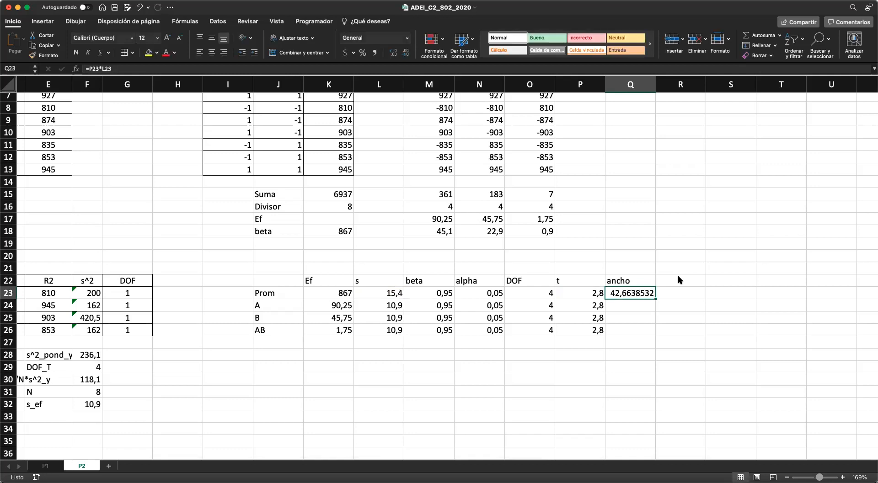
key(shift+Down)
key(shift+Down)
key(shift+Down)
key(ctrl+d)
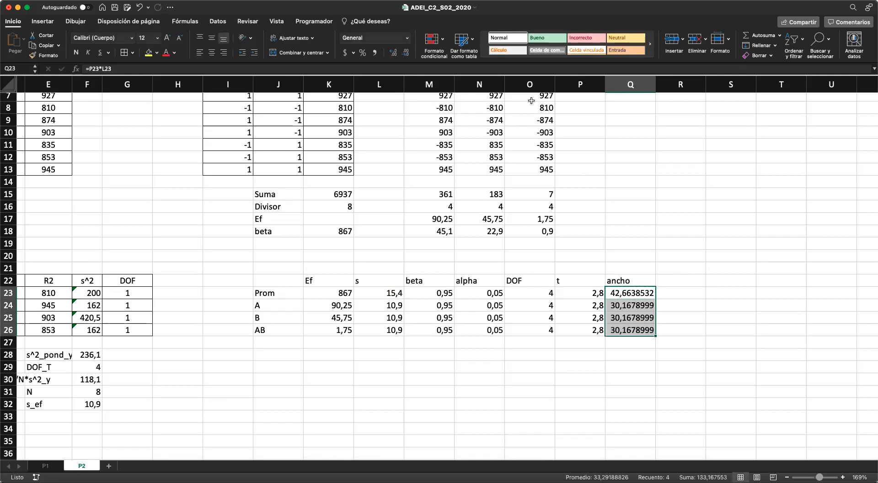
- Format the ancho values in Q23:Q26 to show one decimal place
click(405, 52)
click(405, 51)
click(405, 52)
click(405, 52)
click(405, 51)
click(406, 52)
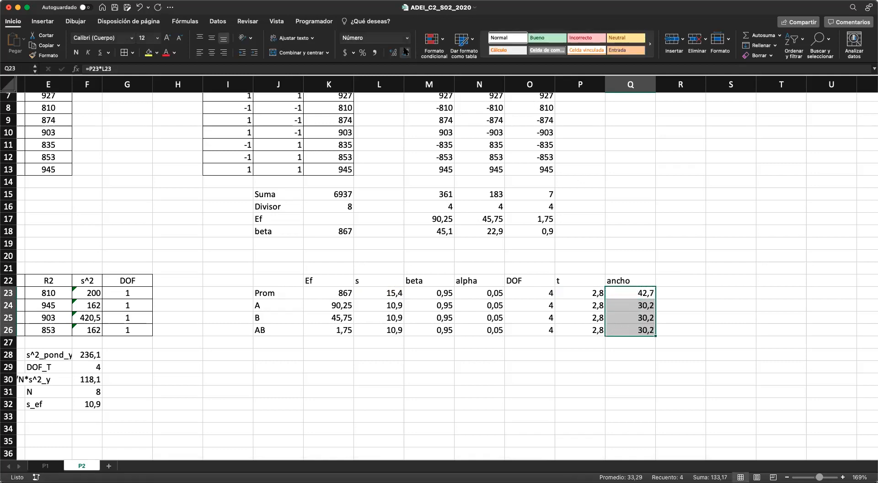
click(590, 379)
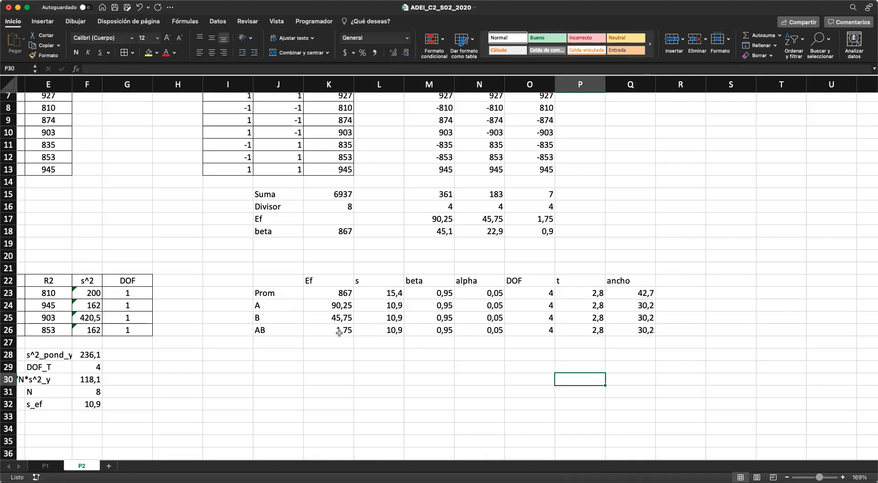
- Compare the B and AB effects in K25:K26 with their interval widths in Q25:Q26
click(339, 332)
click(641, 320)
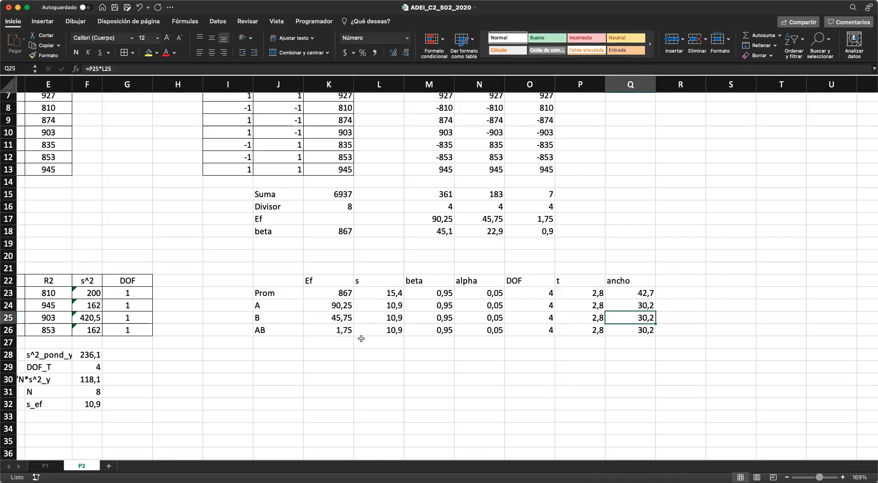
click(322, 318)
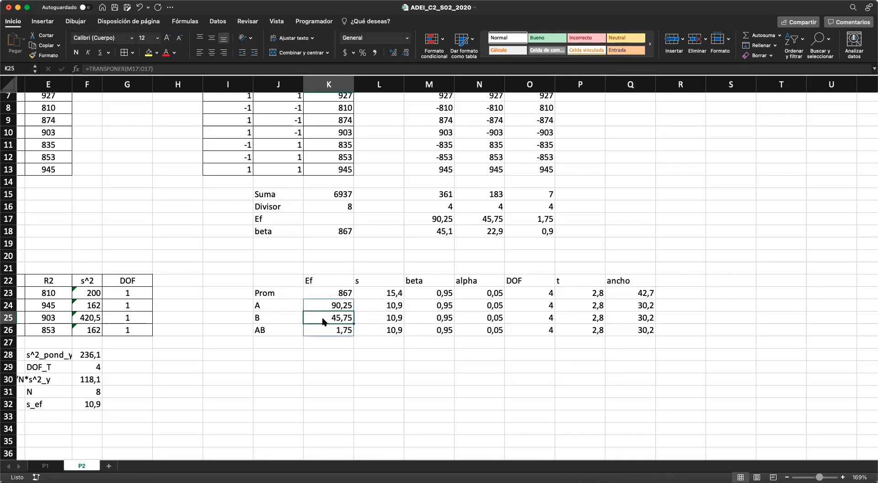
click(643, 317)
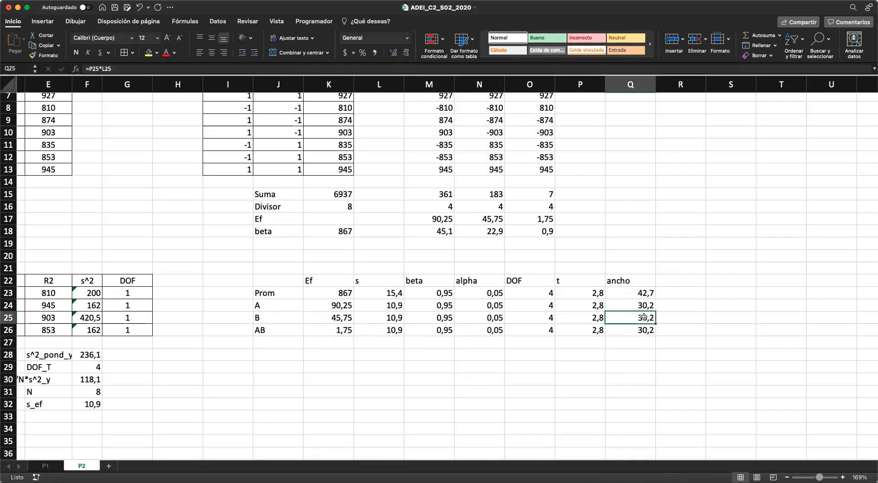
click(328, 316)
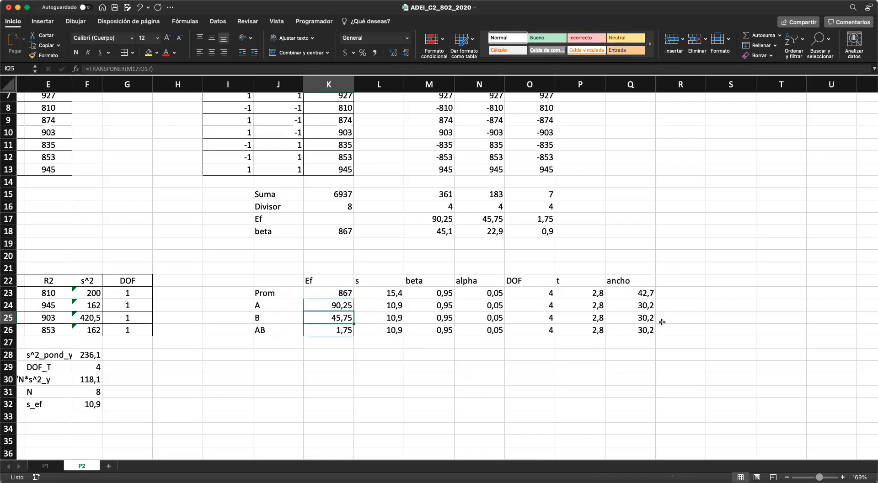
click(645, 328)
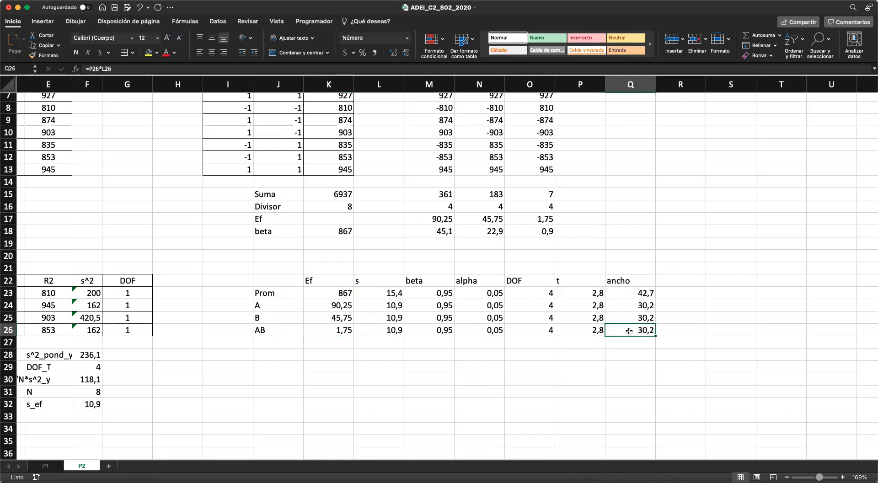
click(336, 331)
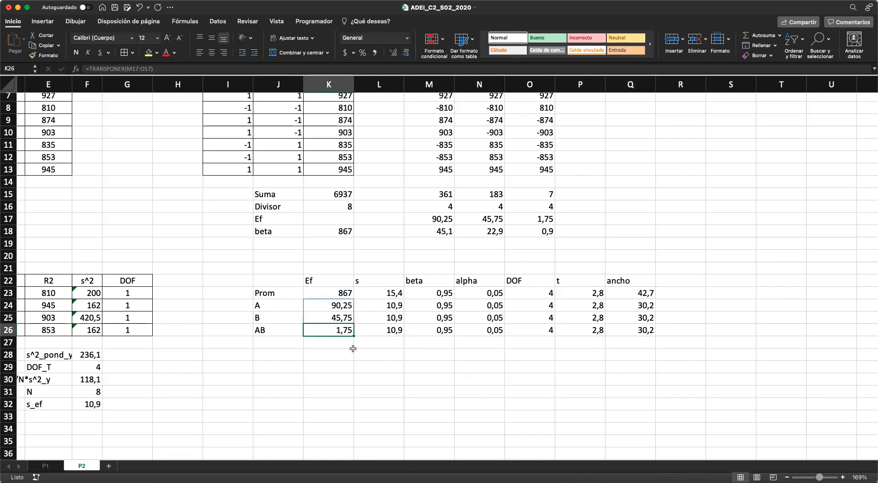
click(634, 331)
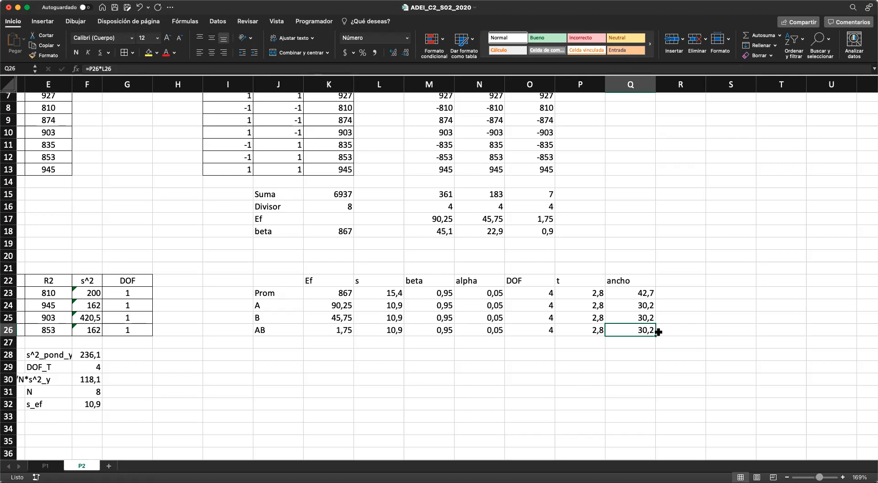
- Add the interval limit headers Lo in R22 and Up in S22
click(673, 331)
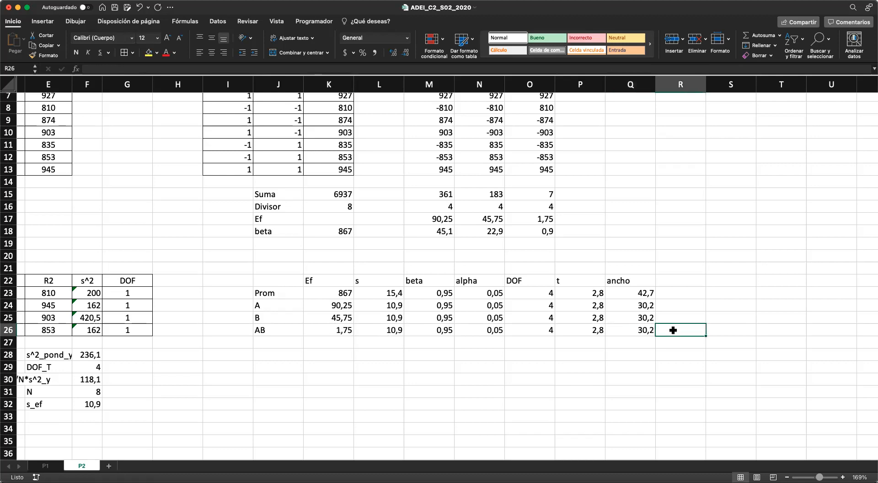
key(Up)
key(Up)
key(Up)
key(Up)
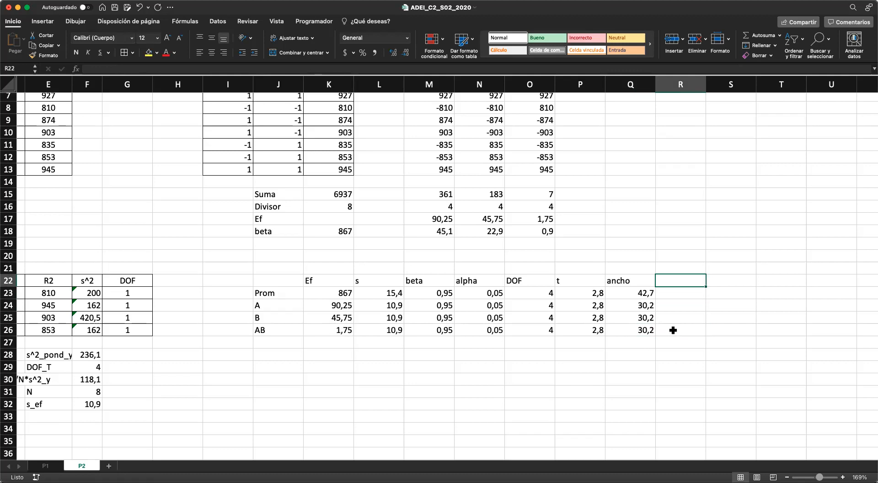
text(Lo)
key(Tab)
text(Up)
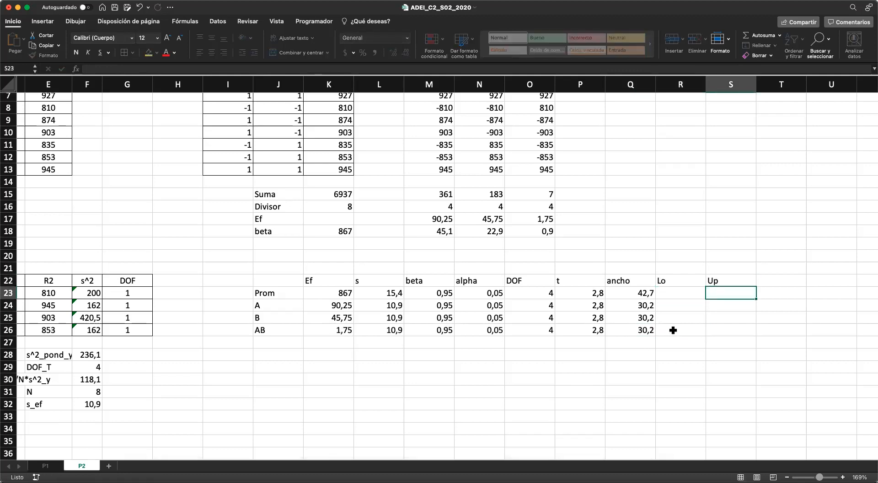
key(Return)
- Calculate the lower limit for Prom in R23 as =K23-Q23
text(=)
key(Left)
key(Left)
key(Left)
key(Left)
key(Left)
key(Left)
key(Left)
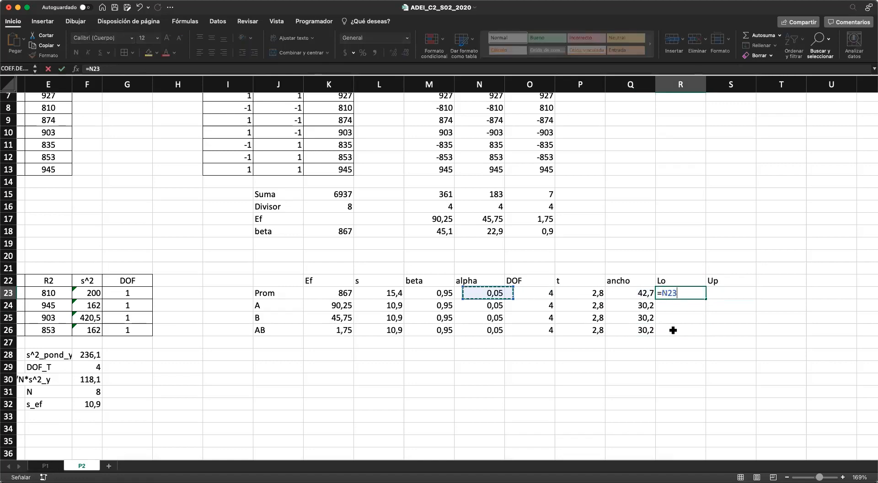
text(-)
key(Left)
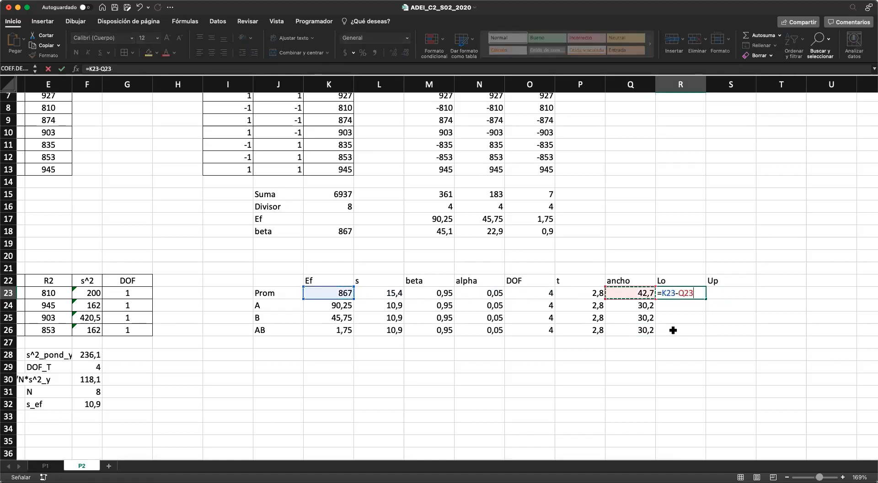
key(Tab)
- Calculate the upper limit for Prom in S23 as =K23+Q23
text(=)
key(Left)
key(Left)
key(Left)
key(Left)
key(Left)
key(Left)
key(Left)
key(Left)
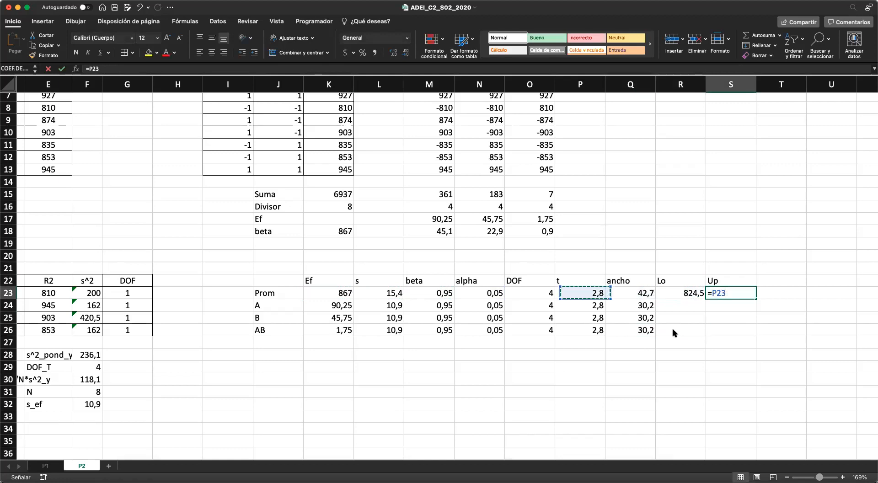
text(+)
key(Left)
key(Left)
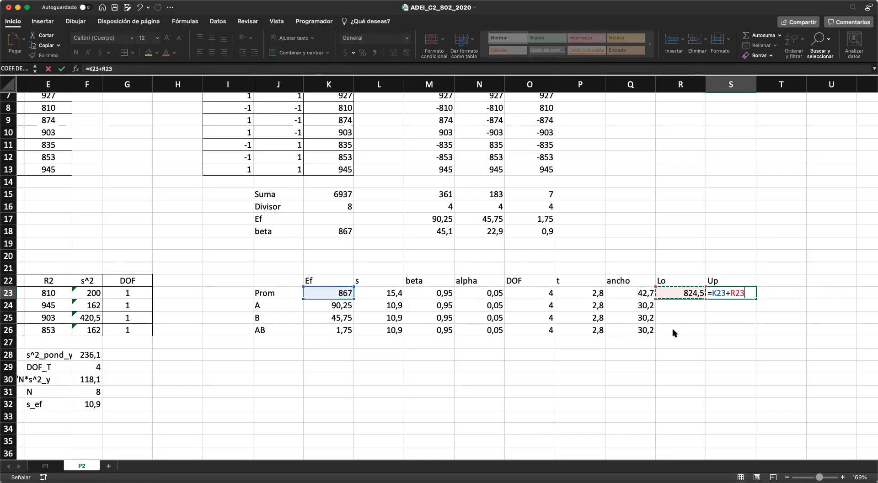
key(Return)
- Copy the limit formulas in R23:S23 down to row 26 for A, B and AB
key(Up)
key(shift+Left)
key(super+c)
key(shift+Down)
key(shift+Down)
key(shift+Down)
key(super+v)
- Color the AB interval limits in R26:S26 with red text
key(Right)
key(Down)
key(Down)
key(Down)
key(shift+Left)
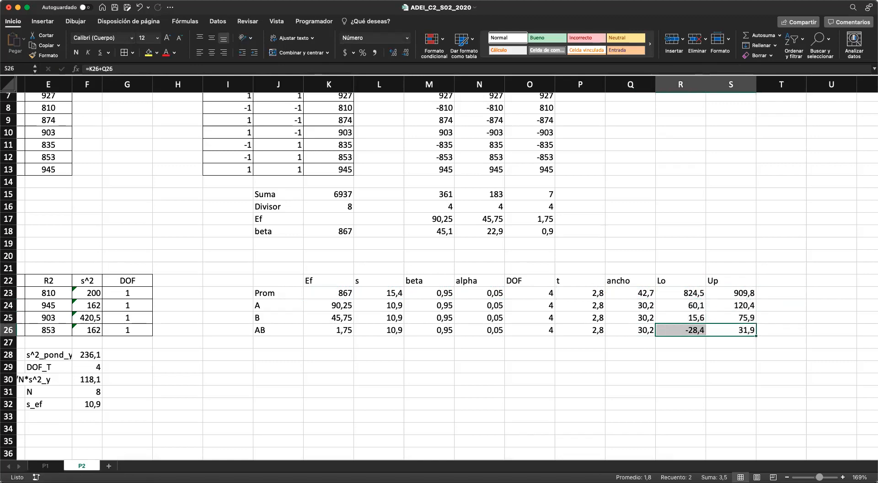
click(166, 51)
- Add a hypothesis column headed H? in T22
scroll(619, 327, right, 2)
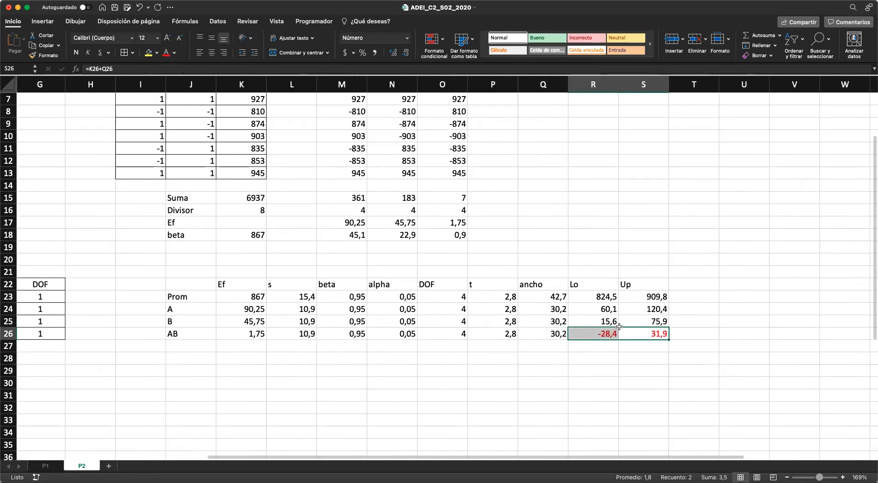
click(699, 286)
text(H)
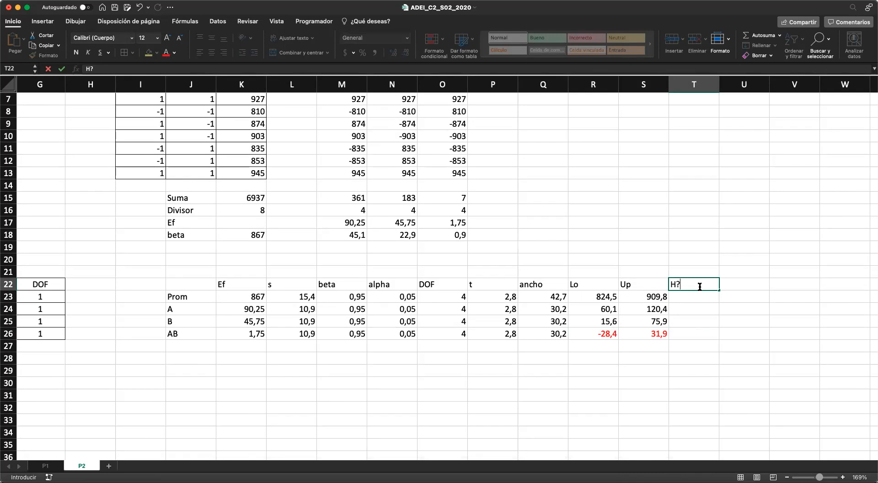
key(Return)
- Enter H0 for Prom, A and B in T23:T25 and H1 for AB in T26
text(H0)
key(Return)
key(Up)
key(super+c)
key(shift+Down)
key(shift+Down)
key(Return)
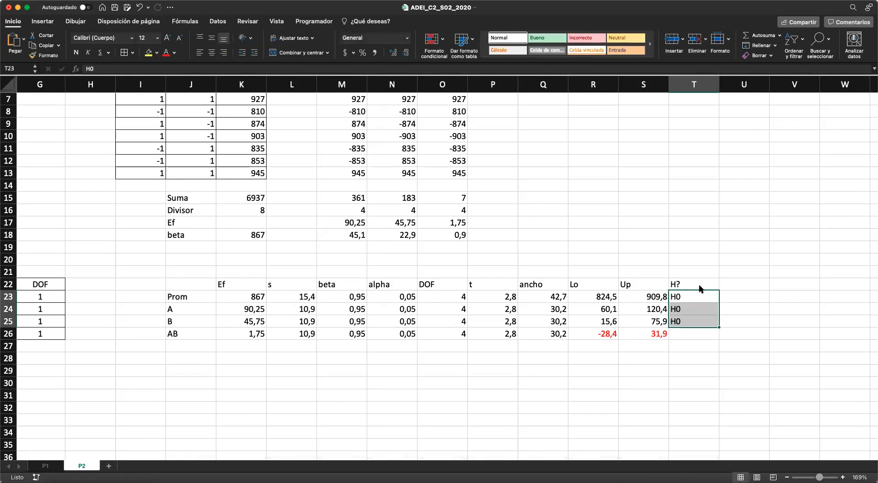
key(Down)
key(Down)
key(Down)
text(H1)
key(Return)
key(Up)
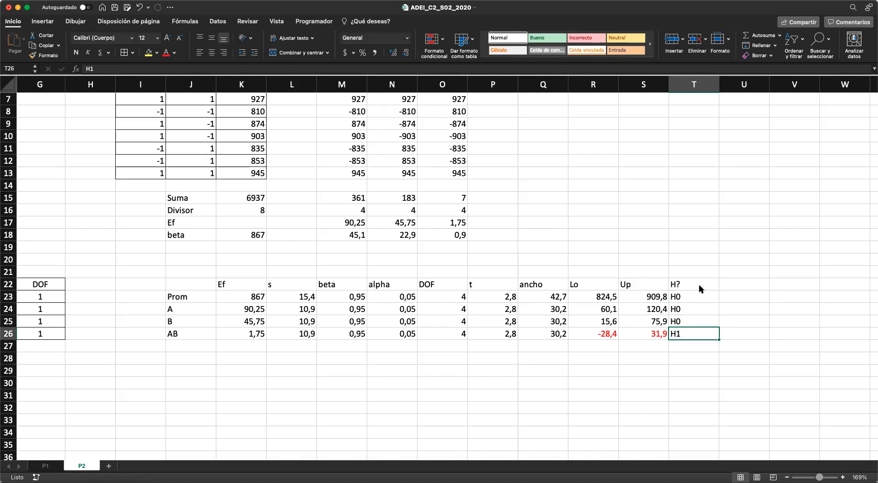
- Change the hypotheses to H1 for Prom, A and B in T23:T25 and H0 for AB in T26
key(Up)
key(Up)
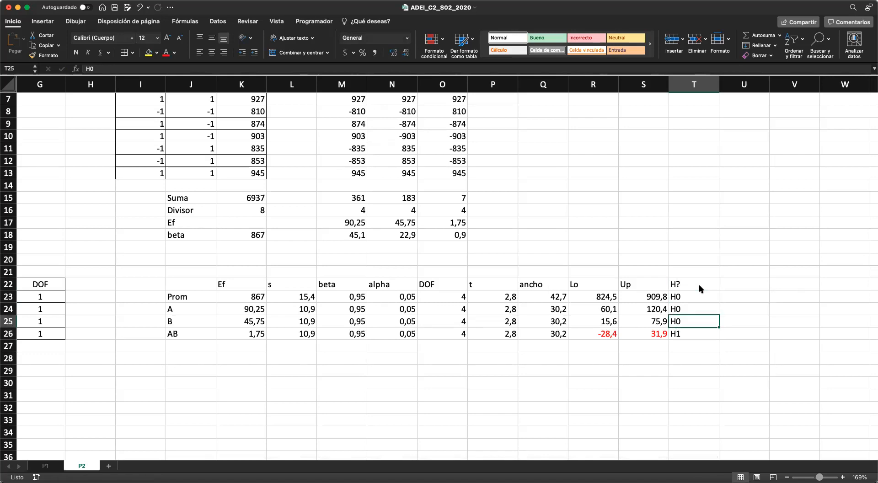
text(H1)
key(Return)
text(H1)
key(Return)
key(Up)
key(Up)
key(Up)
text(H1)
key(Return)
key(Down)
key(Down)
text(H0)
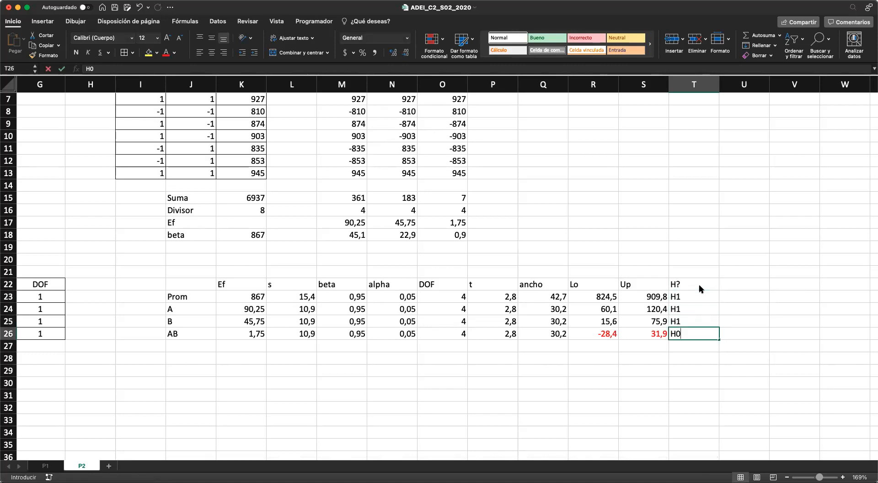
key(Return)
click(658, 337)
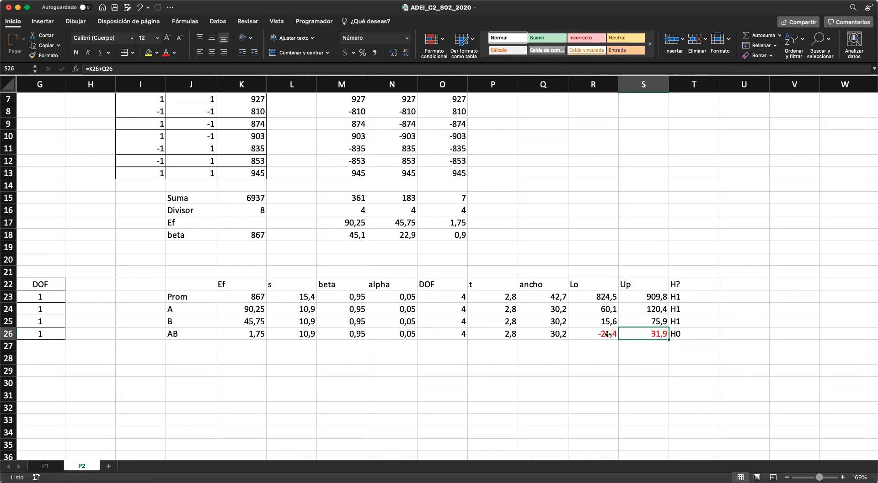
- Review the AB interval limits in R26:S26 against the hypotheses assigned to Prom, A and B in T23:T25
key(Left)
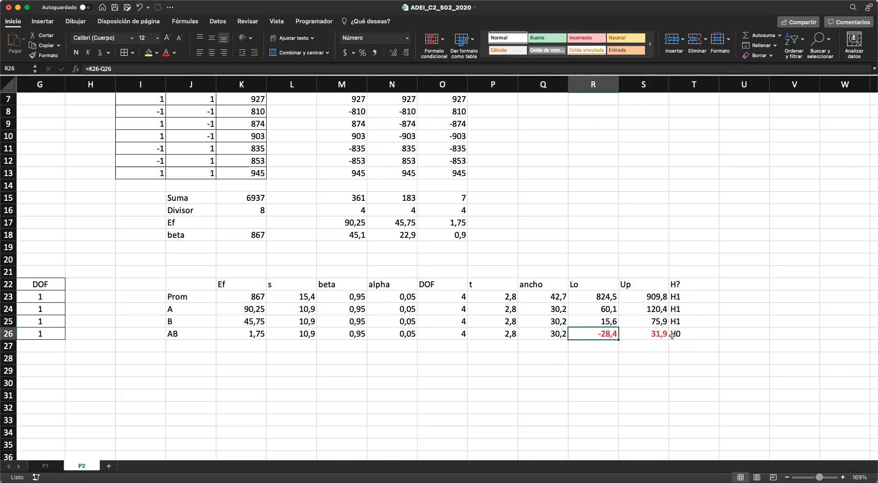
click(657, 335)
click(589, 335)
drag(690, 322, 686, 299)
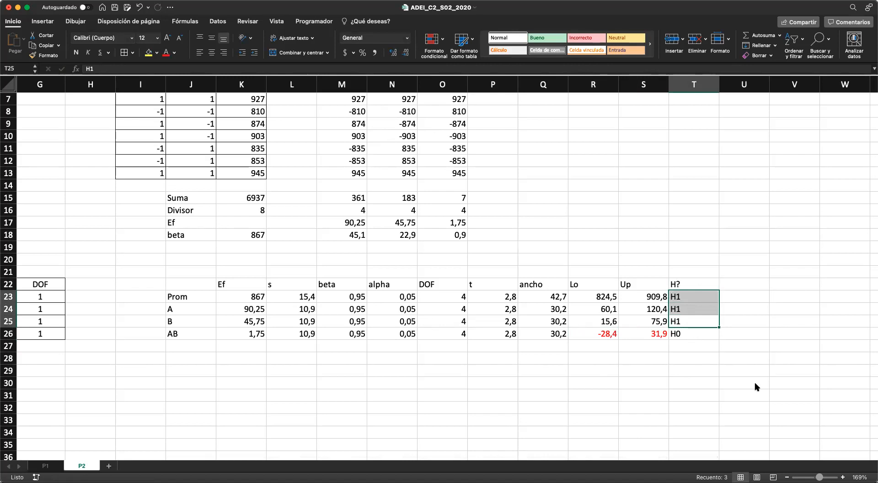
click(689, 430)
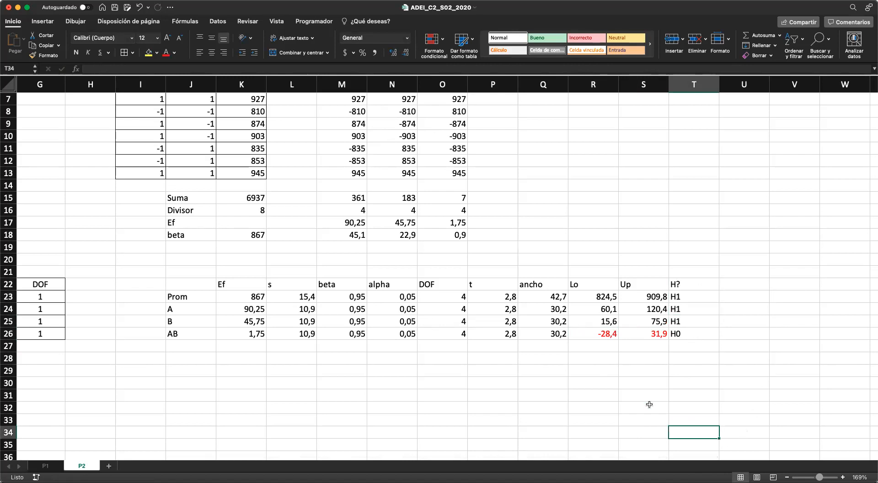
scroll(606, 384, down, 2)
scroll(605, 384, right, 1)
scroll(606, 383, down, 1)
scroll(606, 383, left, 1)
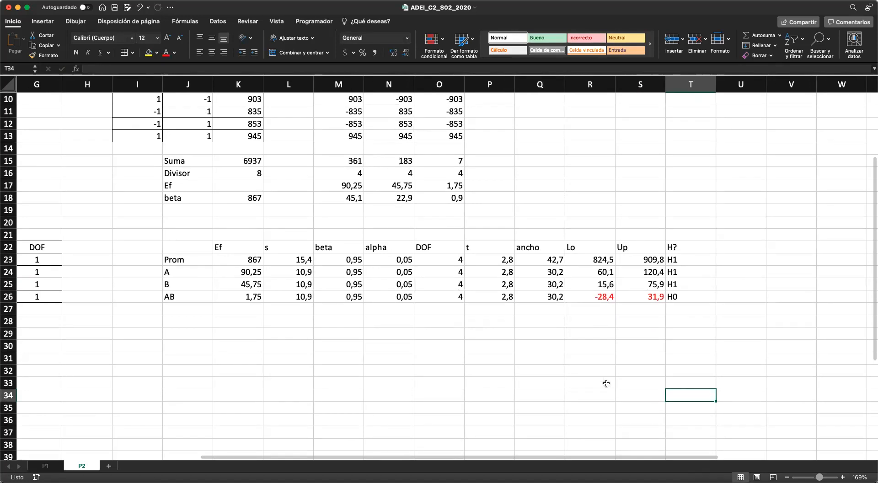
scroll(606, 383, down, 3)
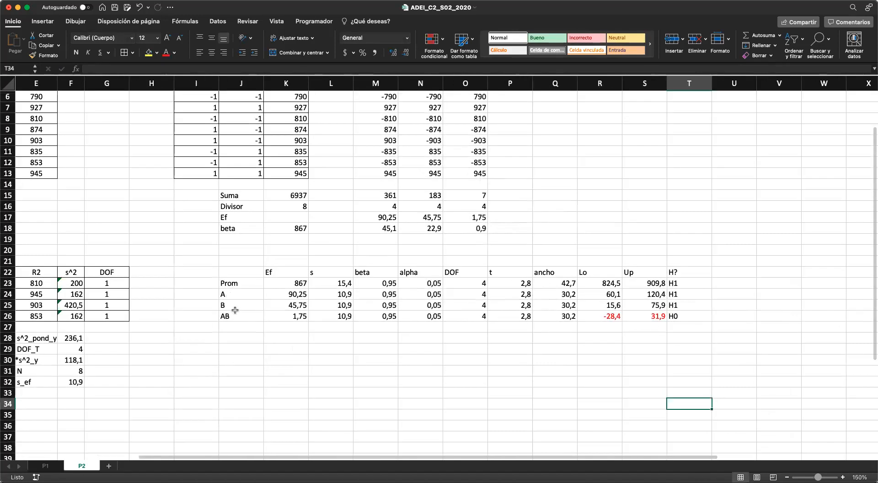
- Select the AB label in the interval table, and then the model equation y = b0 + b1u1 + b2u2+ b12u1u2 in J2
click(235, 310)
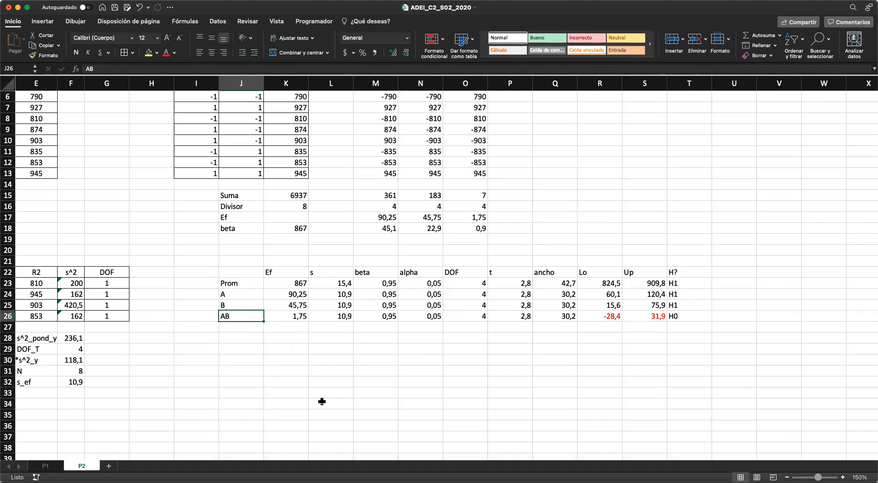
scroll(265, 360, up, 3)
scroll(265, 360, left, 1)
click(271, 118)
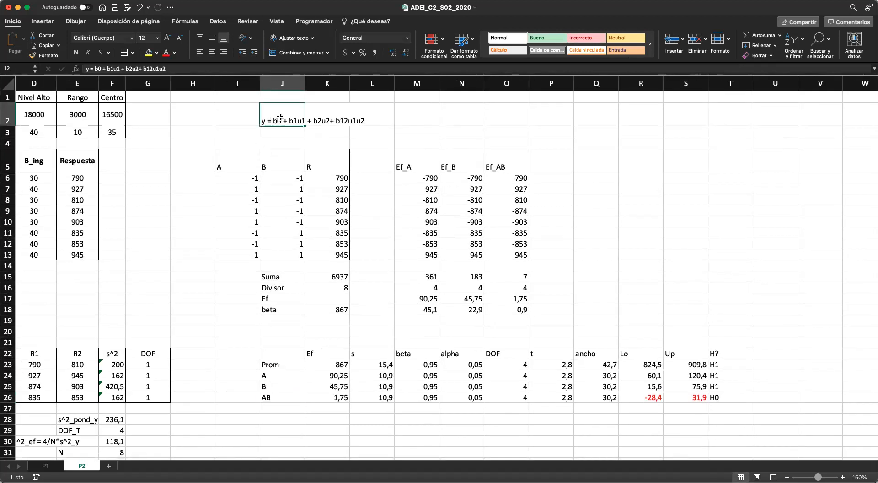
- Remove the b12u1u2 interaction term from the model equation in J2, leaving y = b0 + b1u1 + b2u2
double_click(352, 118)
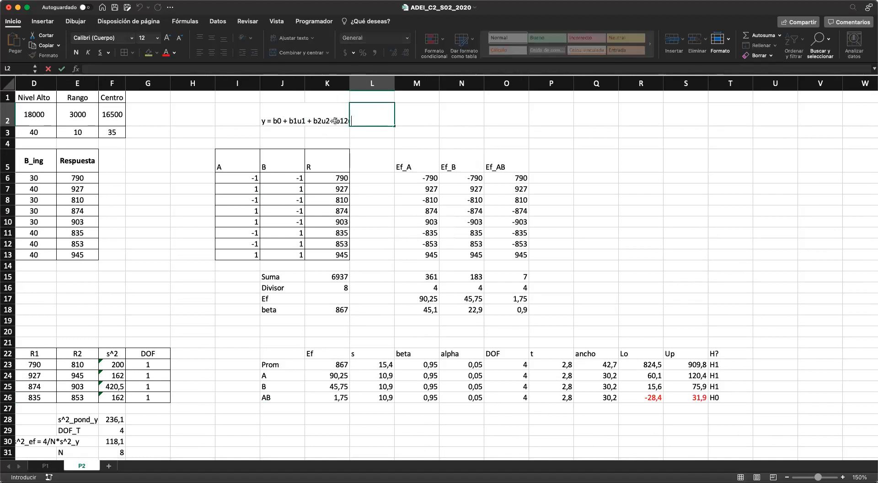
double_click(342, 120)
click(273, 118)
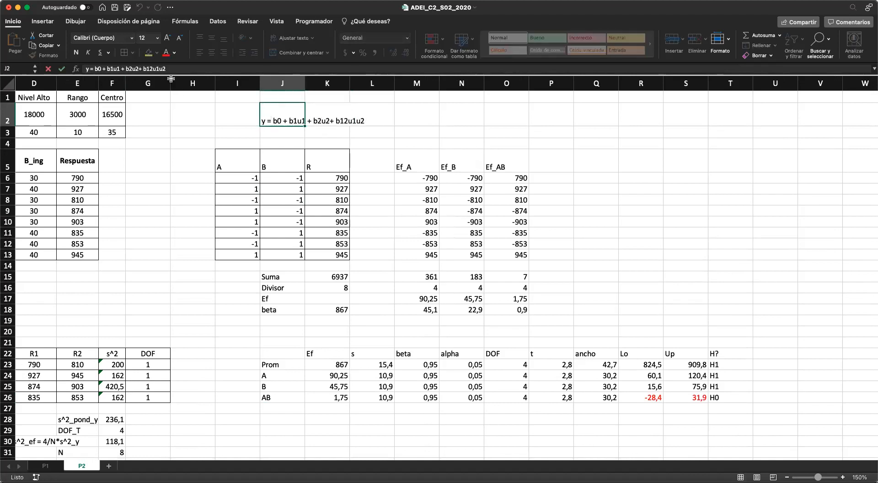
drag(143, 68, 178, 69)
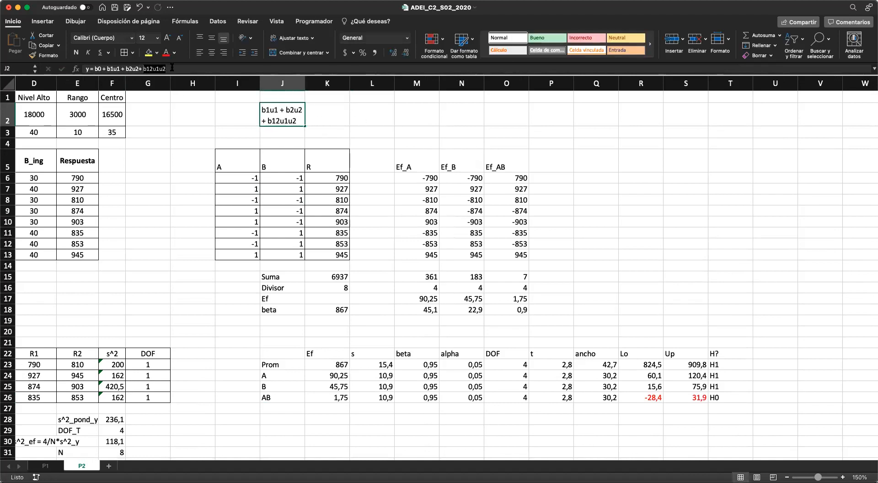
key(BackSpace)
key(Return)
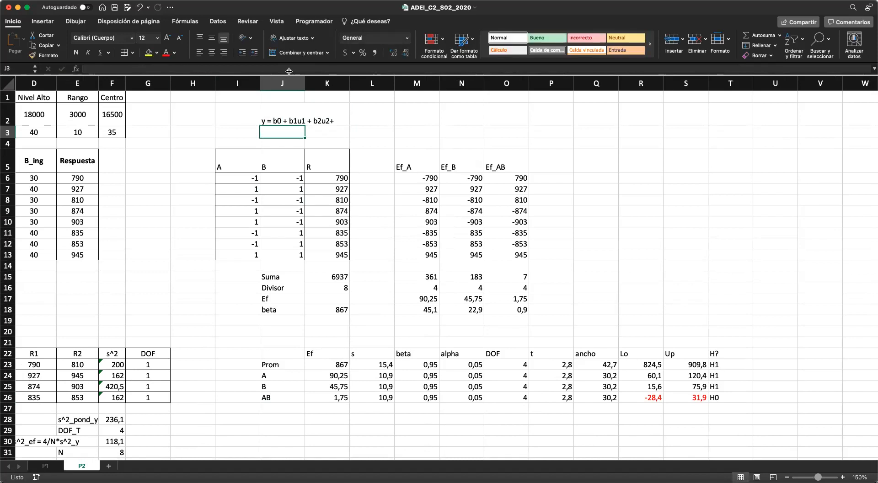
click(291, 100)
click(285, 114)
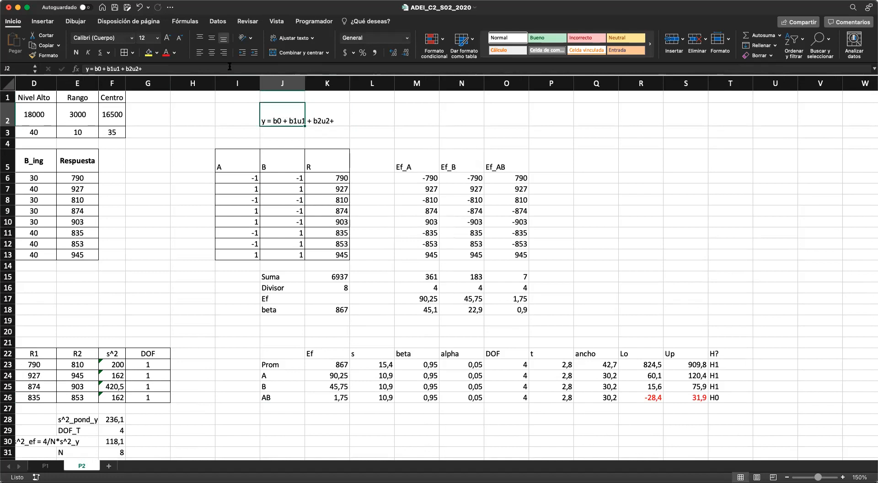
click(230, 67)
key(Return)
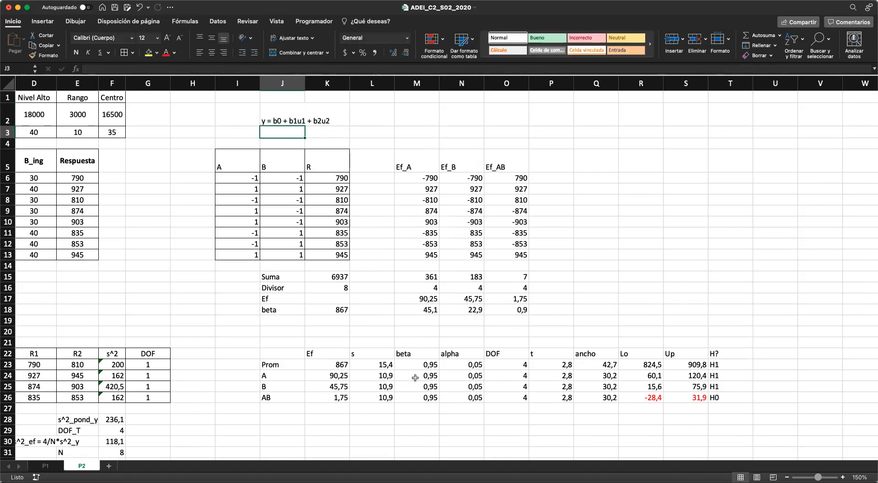
scroll(415, 378, down, 4)
scroll(311, 370, up, 3)
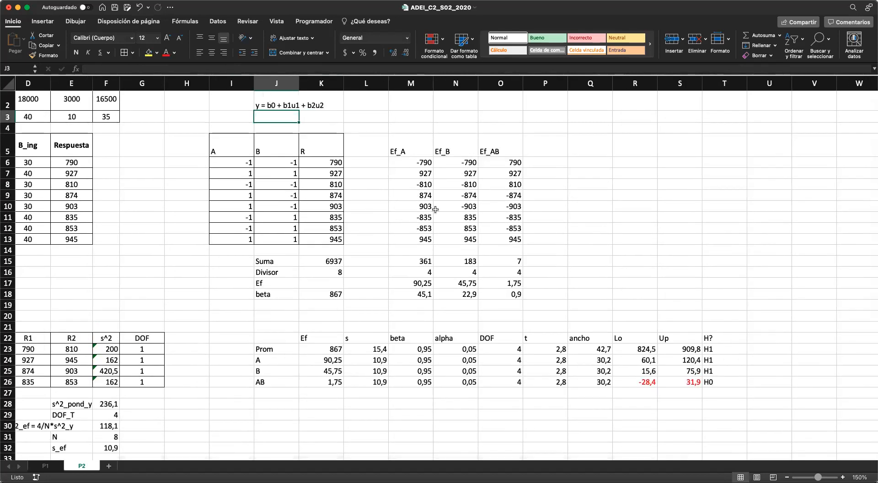
click(425, 296)
drag(514, 294, 429, 296)
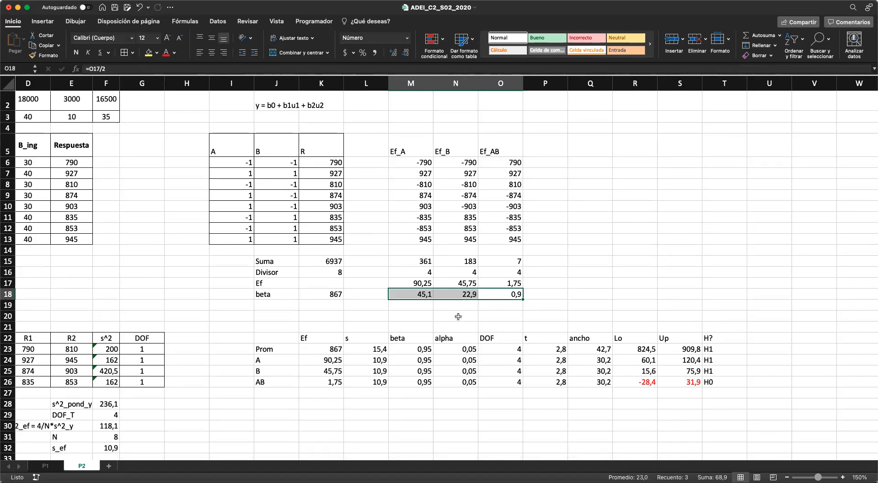
click(510, 303)
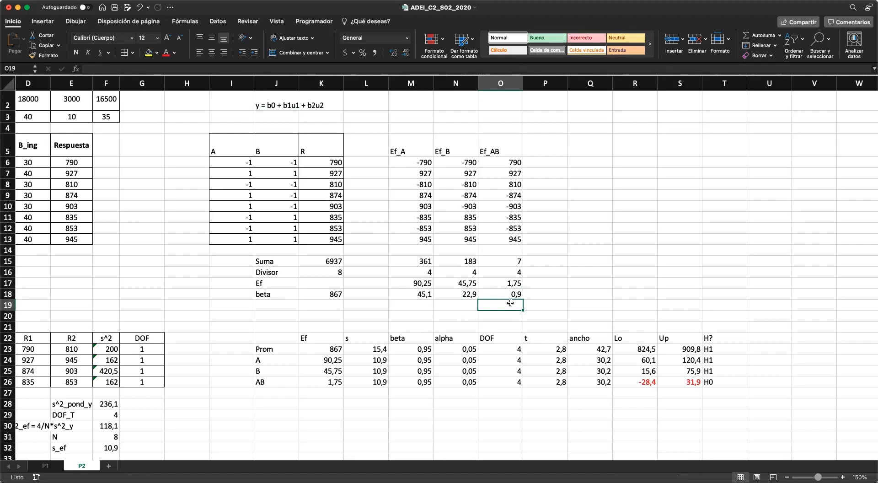
- Enter the design matrix headers B0, A, B and AB in V5:Y5
scroll(654, 262, down, 5)
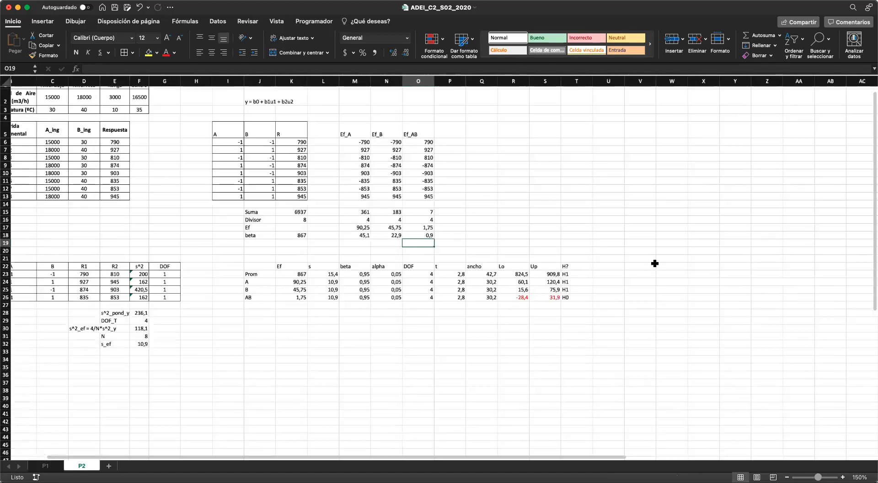
click(555, 137)
click(623, 145)
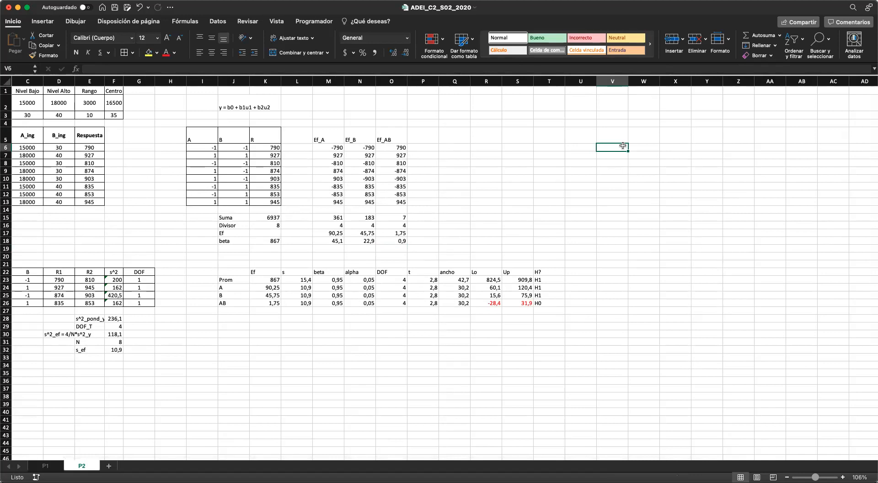
key(Up)
key(Right)
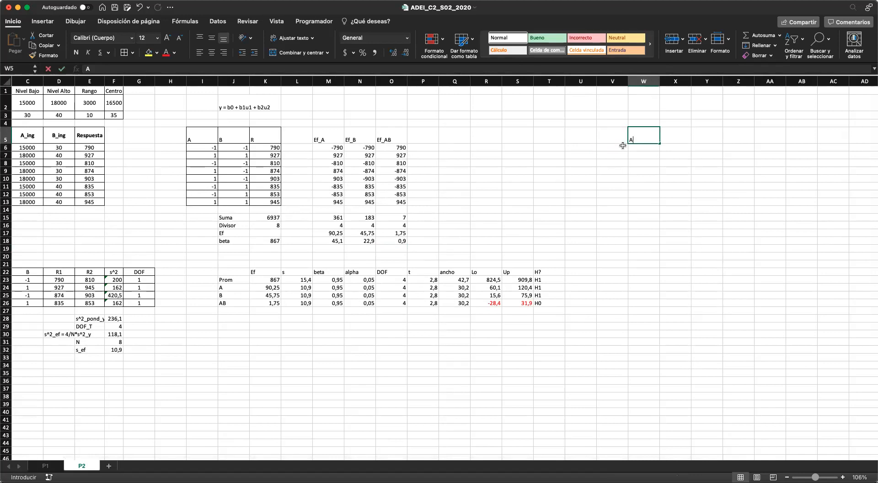
text(A)
key(Tab)
text(B)
key(Tab)
text(AB)
key(Return)
key(Left)
key(Up)
text(B)
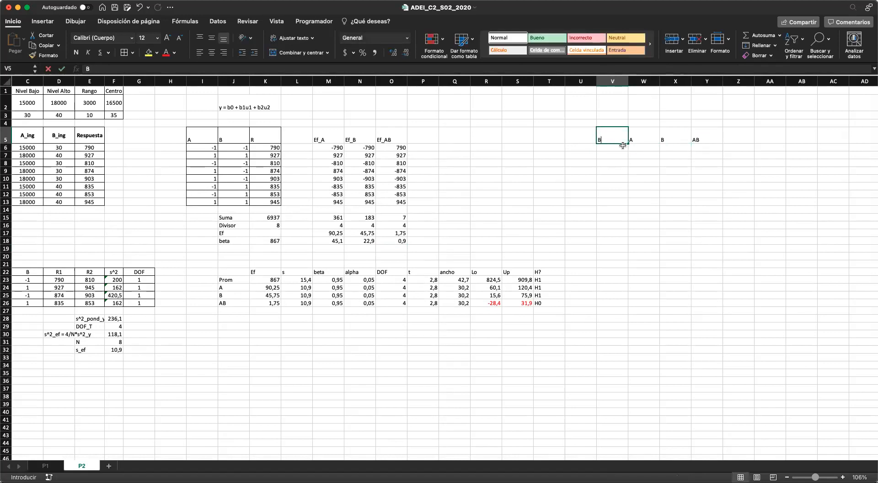
key(Return)
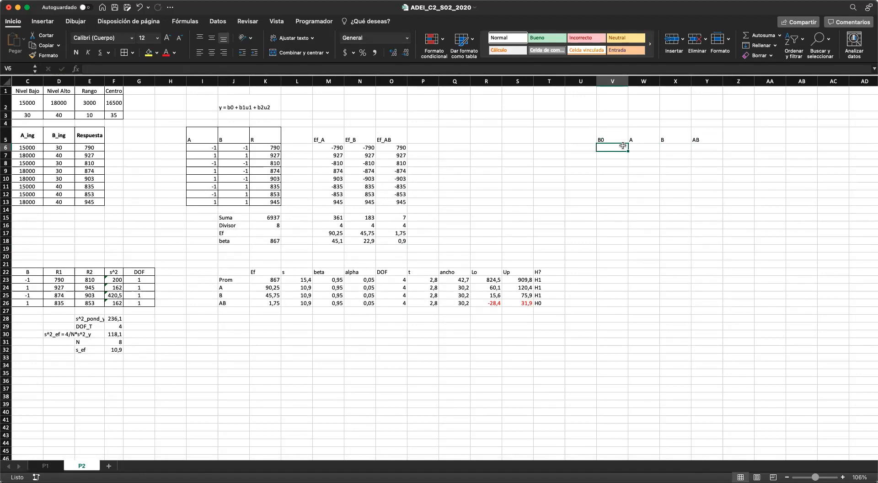
- Fill the B0 column with 1 in cells V6:V13
text(1)
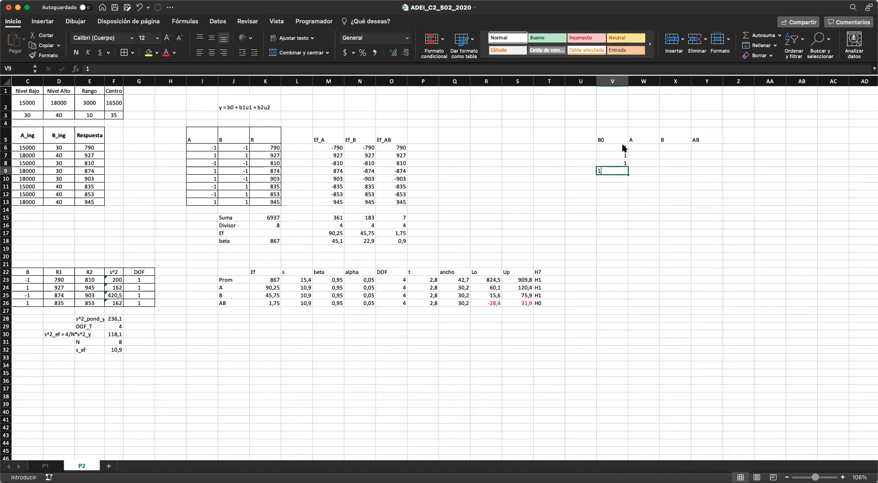
text( 1 1 1 1 1 1 1)
key(Return)
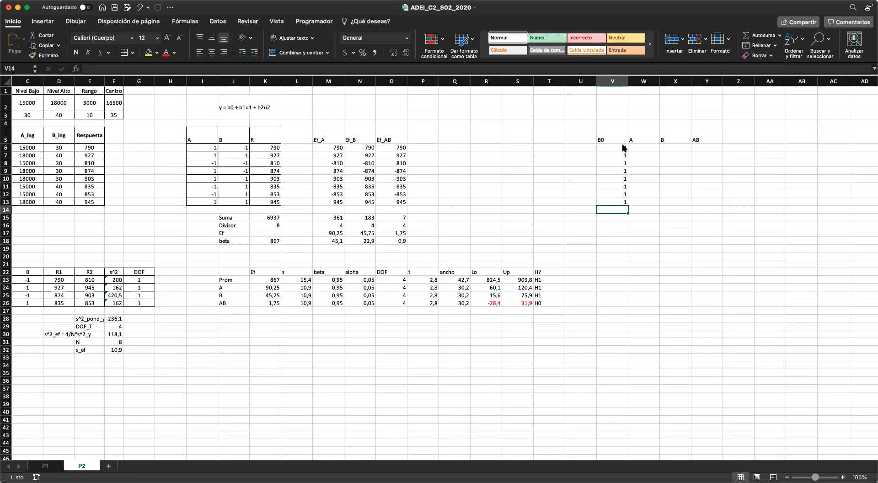
- Link the first cell of the new A column, W6, to the coded A level with =I6
key(Right)
key(Up)
key(Up)
key(Up)
key(Up)
key(Up)
key(Up)
key(Up)
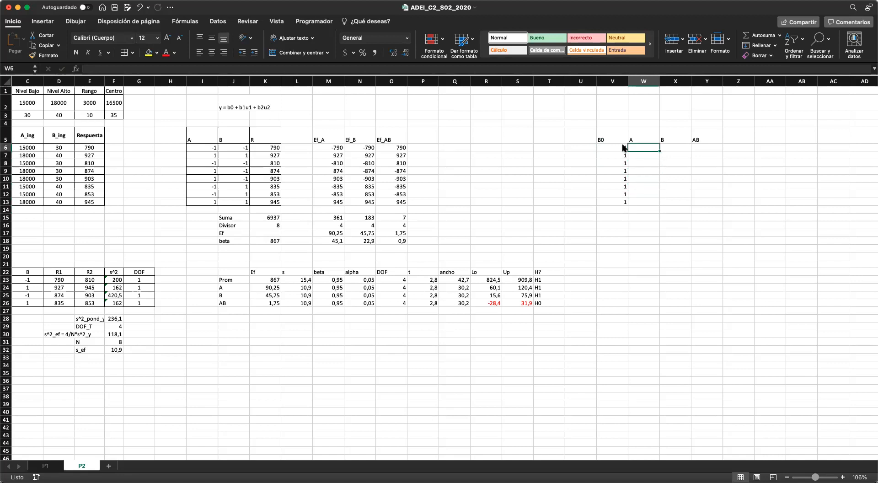
text(=)
key(Left)
key(Left)
key(Left)
key(Left)
key(Left)
key(Left)
key(Left)
key(Left)
key(Left)
key(Left)
key(Left)
key(Left)
key(Left)
key(Left)
key(Return)
key(Up)
- Fill the A column formula down to W13 and copy the column into the B column, X6:X13
key(super+c)
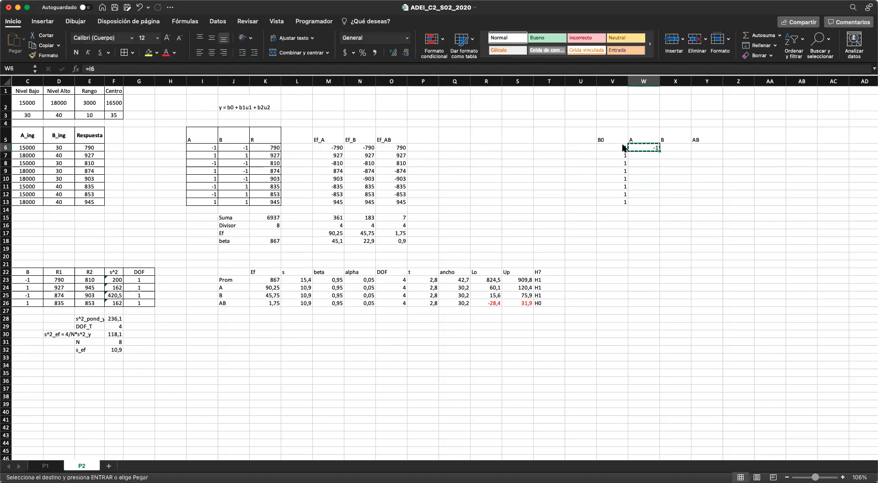
key(shift+Down)
key(shift+Down)
key(shift+Down)
key(shift+Down)
key(shift+Down)
key(shift+Down)
key(shift+Down)
key(Return)
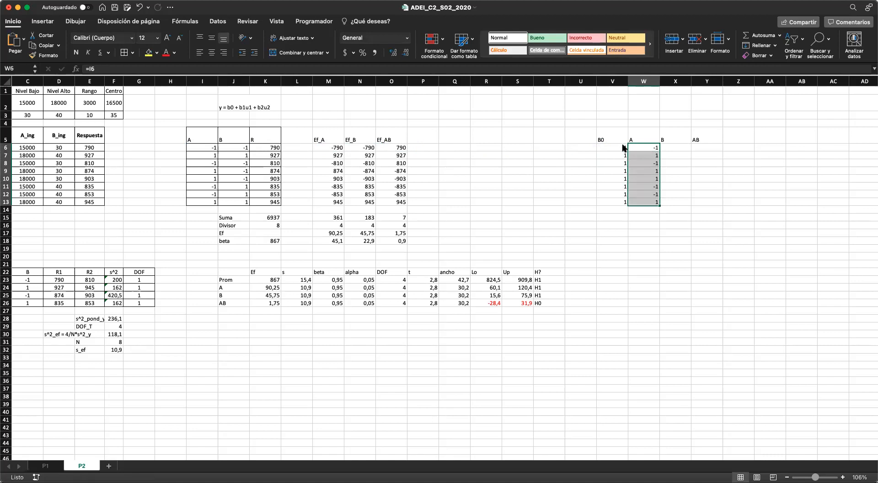
key(super+c)
key(super+v)
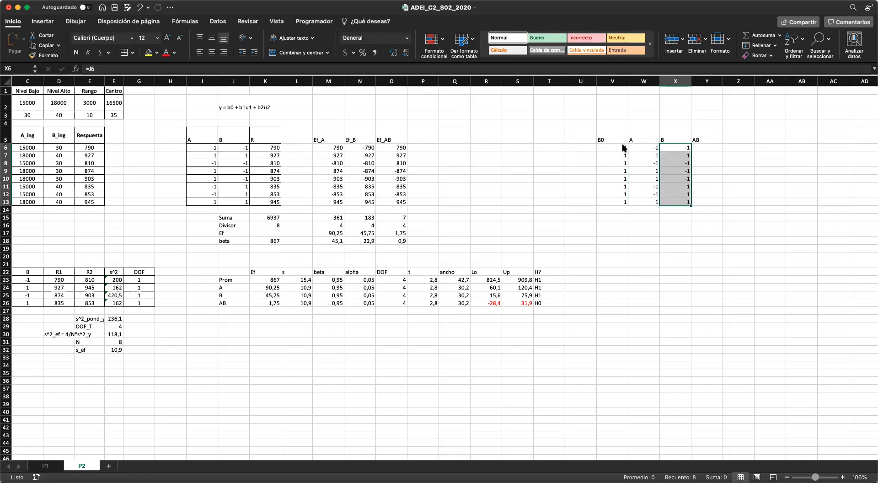
- Calculate the first AB interaction value in Y6 as =W6*X6
key(Right)
text(=)
key(Left)
key(Left)
text(*)
key(Right)
key(ctrl+Return)
- Copy the AB interaction formula down through Y13
key(super+c)
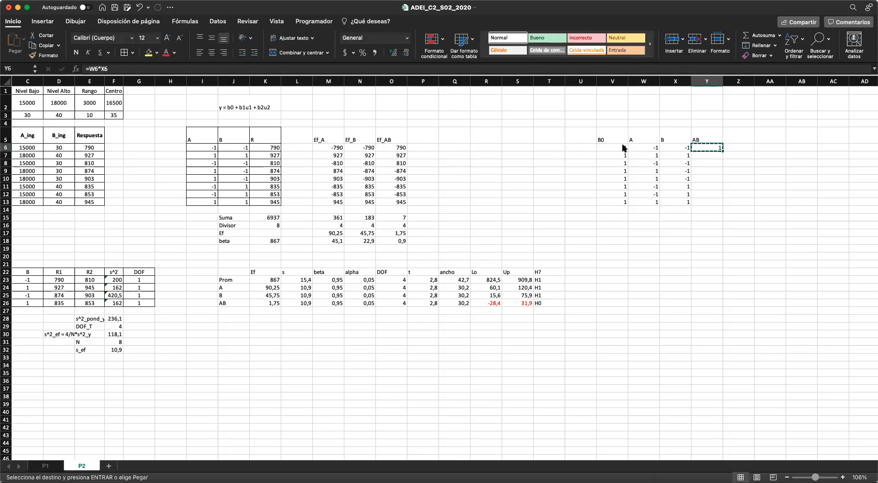
key(shift+Down)
key(shift+Down)
key(shift+Down)
key(shift+Down)
key(shift+Down)
key(shift+Down)
key(shift+Down)
key(super+v)
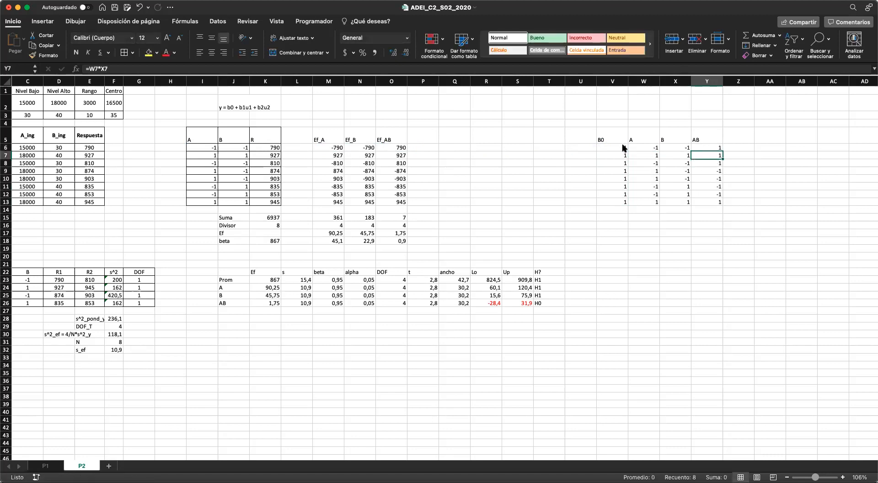
- Label cell U17 as (U'U)-1
click(578, 247)
click(585, 236)
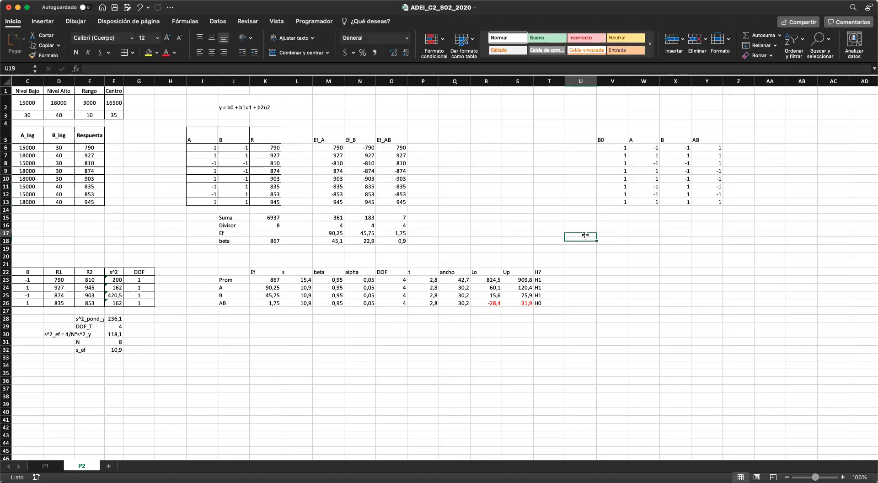
key(Up)
text((U)
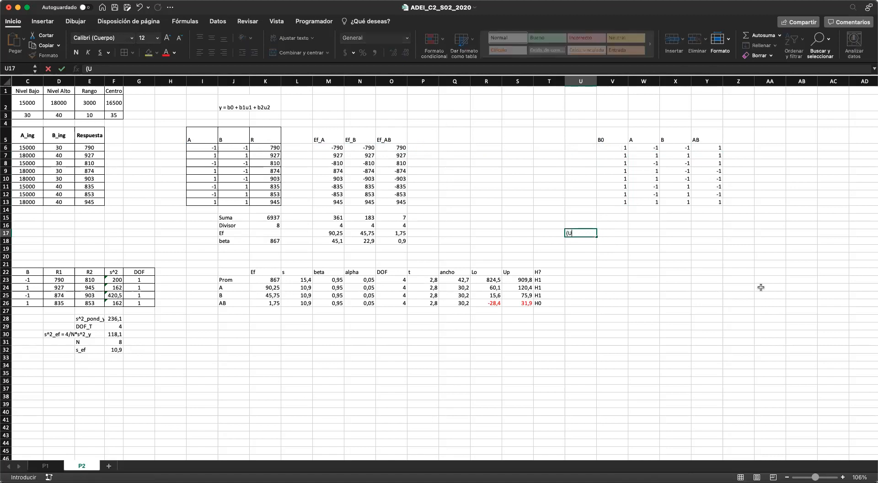
text('U)-1)
key(Tab)
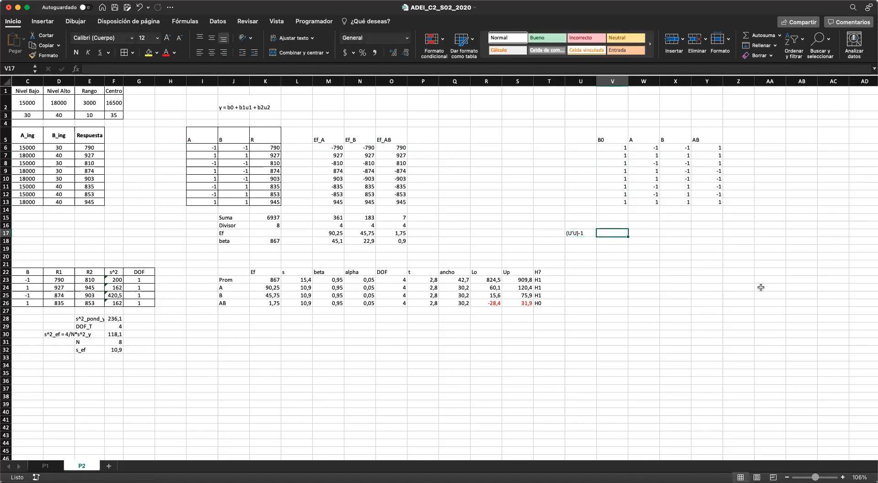
- Compute the inverse matrix in V17 with =MINVERSA(MMULT(TRANSPONER(V6:Y13);V6:Y13))
text(=mminvers)
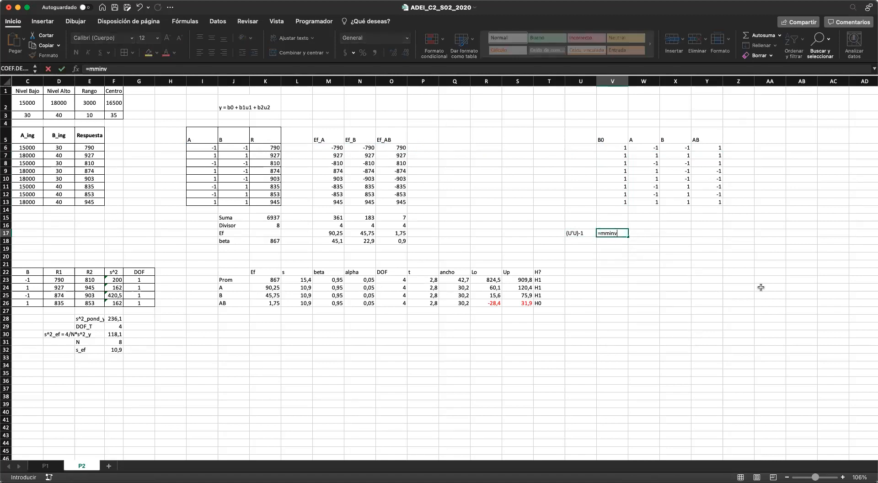
key(BackSpace)
key(BackSpace)
key(BackSpace)
key(BackSpace)
key(BackSpace)
key(BackSpace)
key(BackSpace)
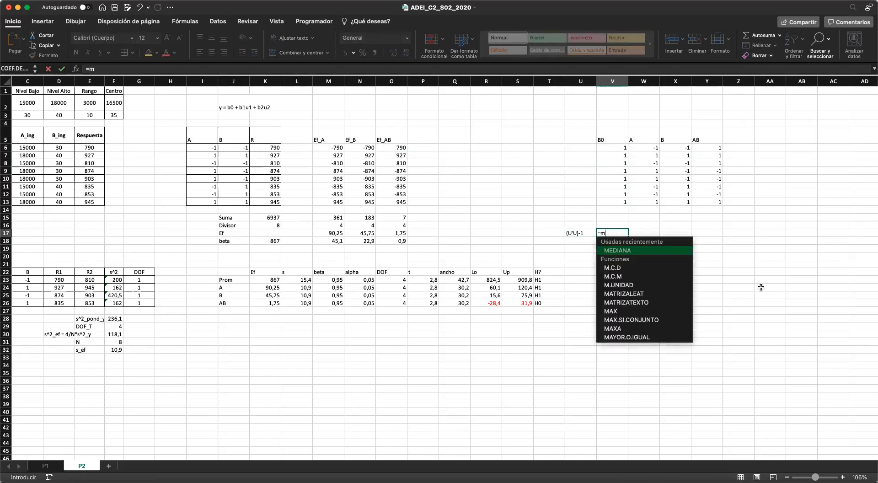
text(invers)
key(Tab)
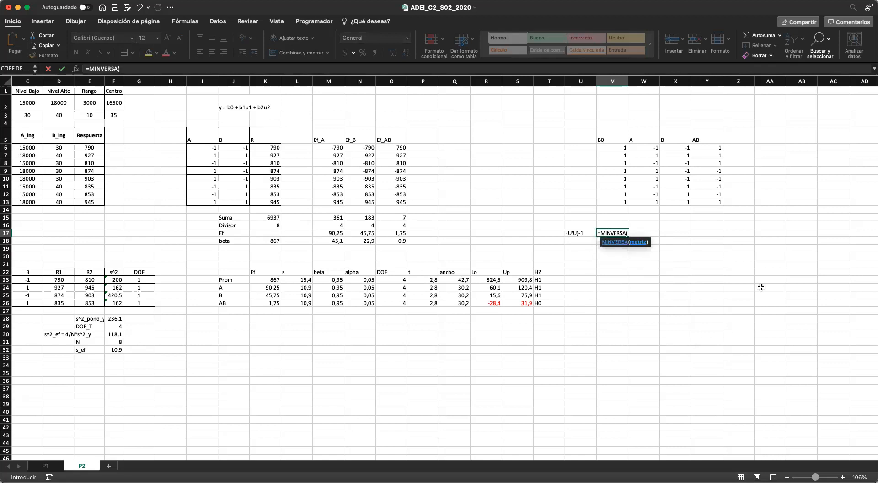
text(mmult)
key(Tab)
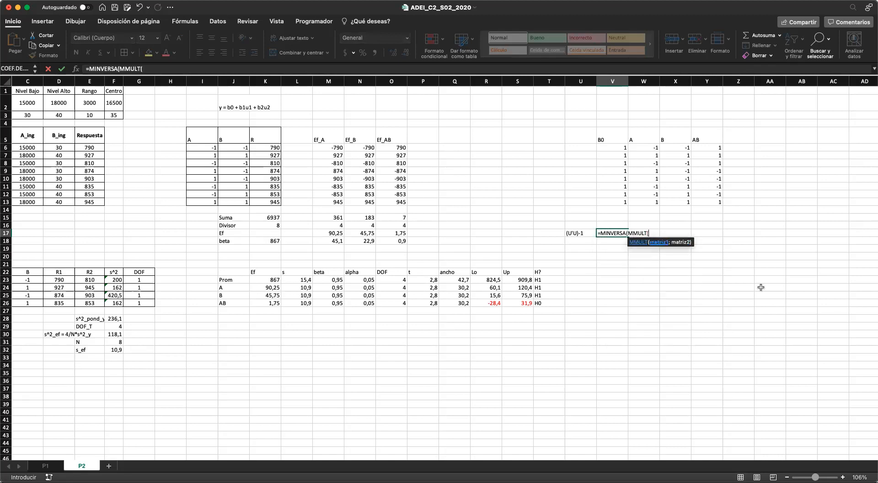
text(trans)
key(Tab)
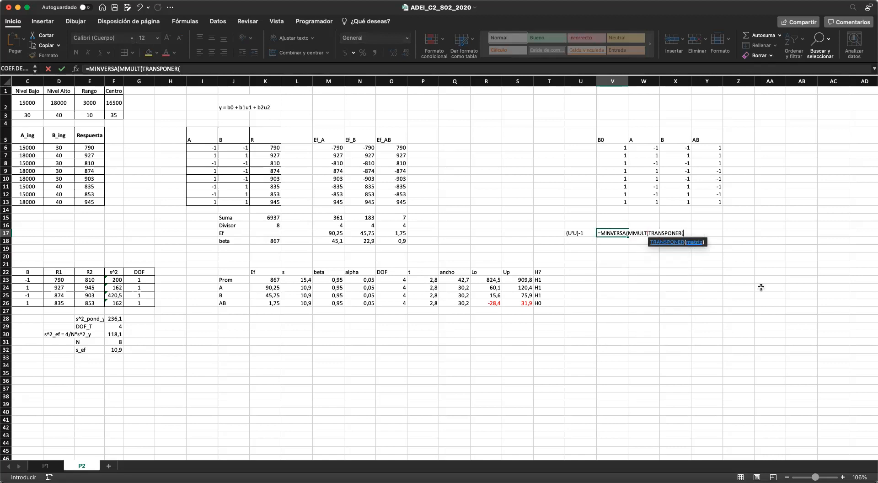
drag(613, 147, 705, 204)
text())
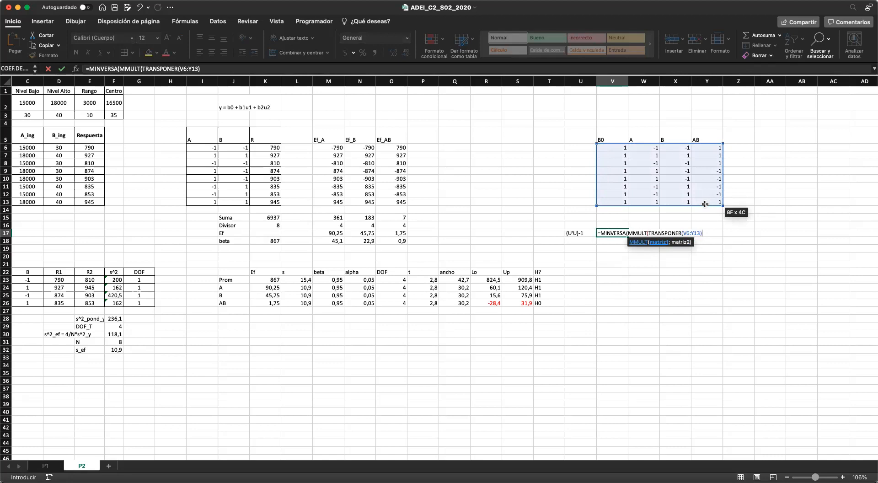
text(;)
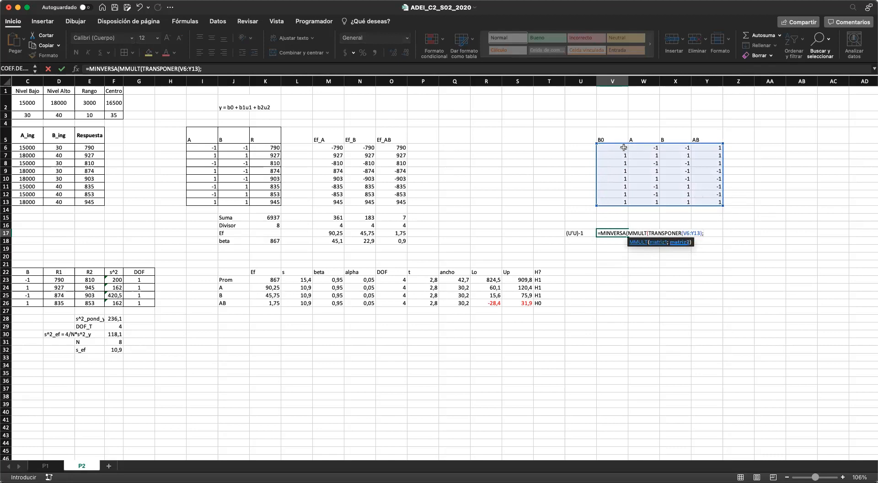
drag(623, 147, 723, 207)
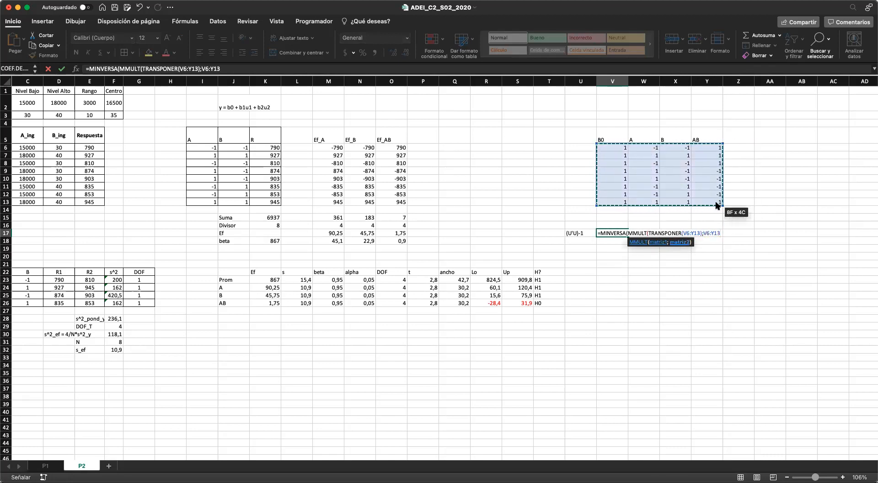
text())
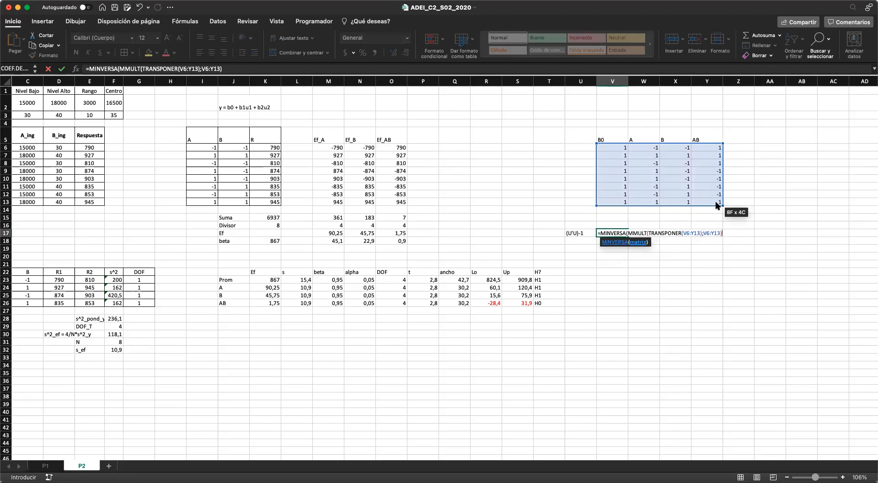
key(Return)
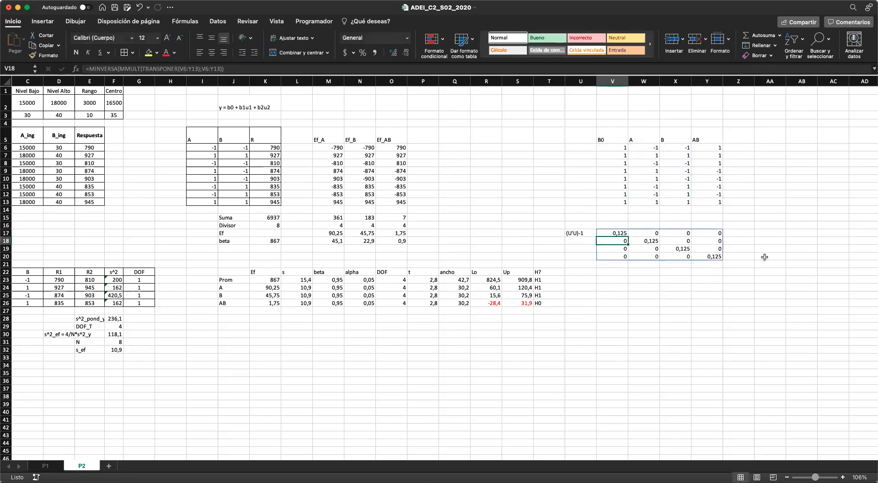
click(647, 296)
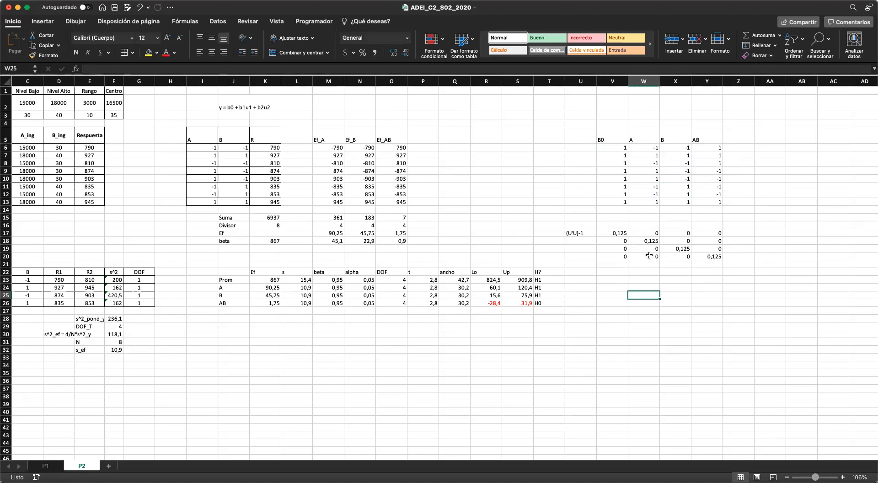
click(625, 235)
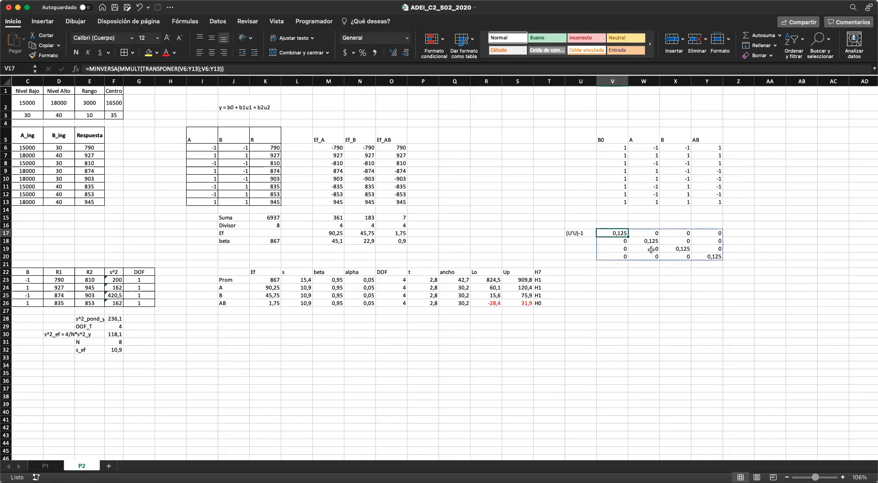
- Label cell U23 with the covariance formula text Cov = S^2_ep_b*(U'U)-1
click(596, 278)
text(Cov = Se)
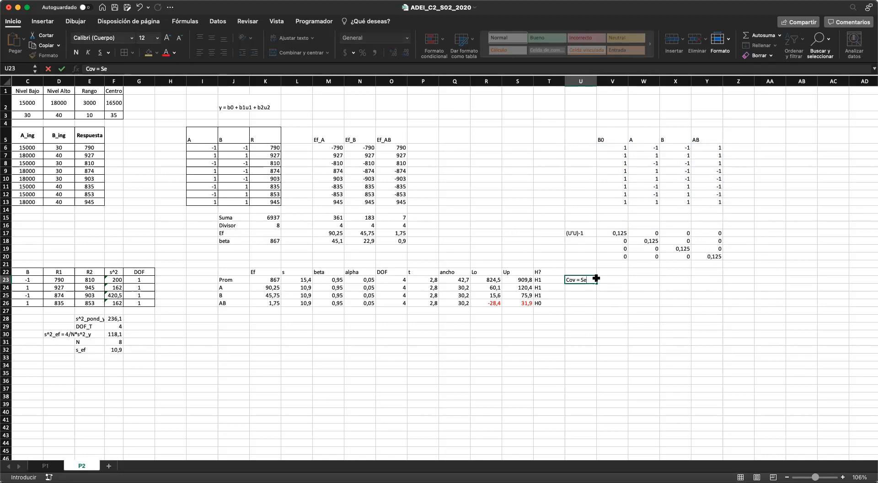
key(BackSpace)
key(BackSpace)
text(^2_ep_)
key(Return)
double_click(569, 279)
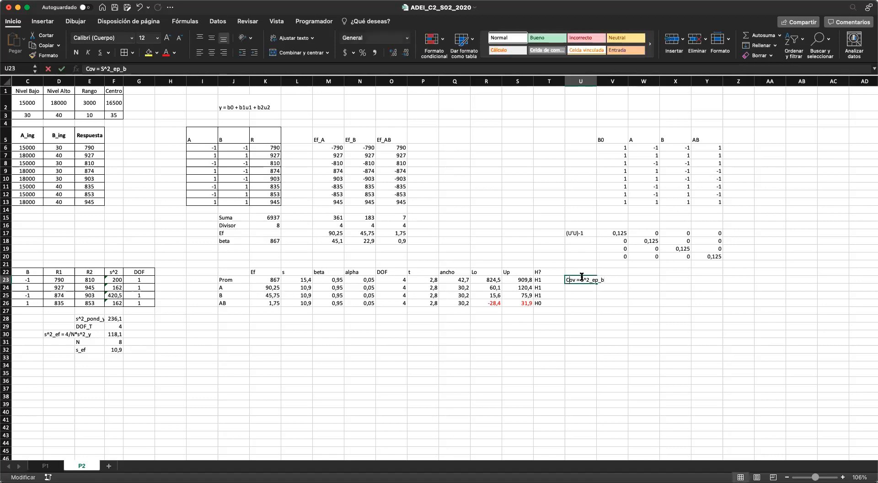
text(b*(U'U)-1)
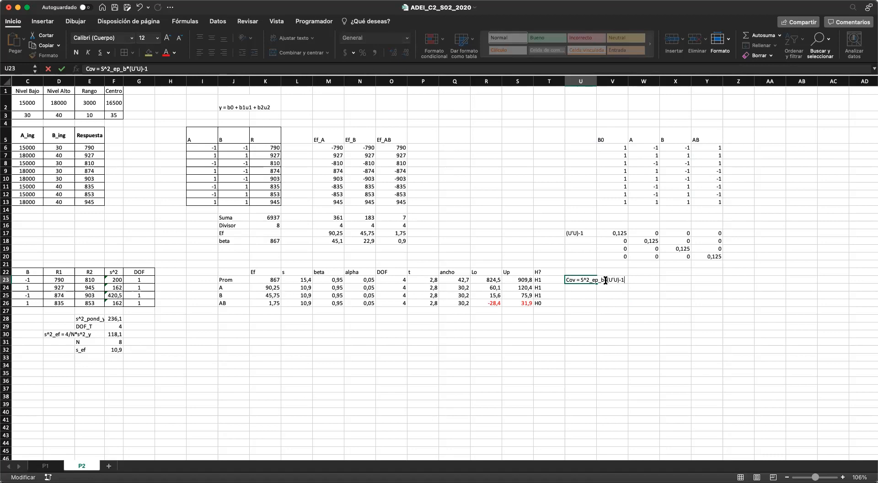
key(Return)
click(605, 281)
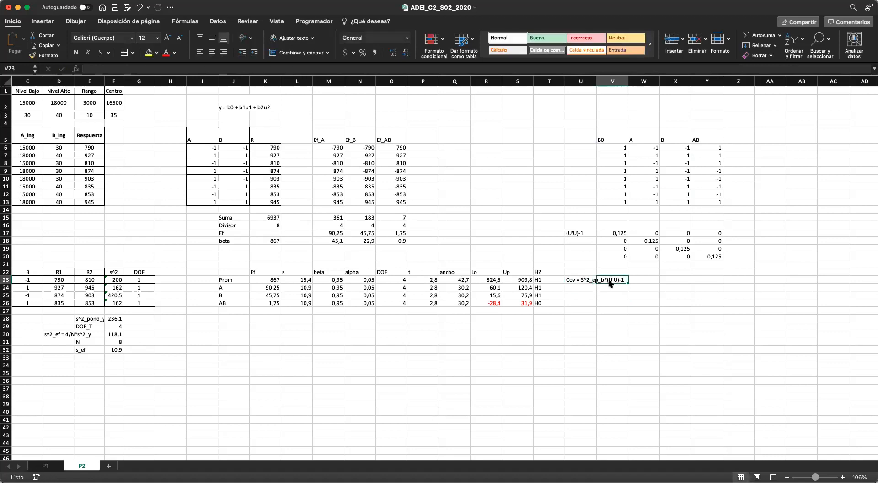
click(617, 232)
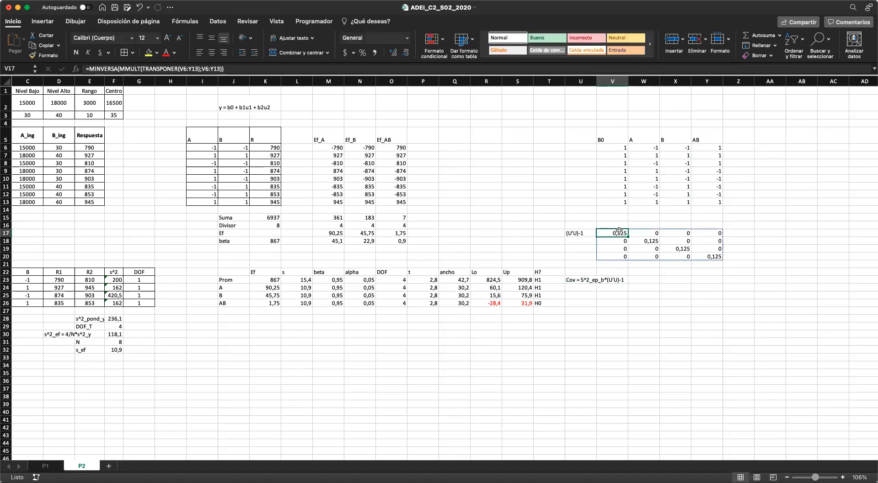
shift+click(711, 254)
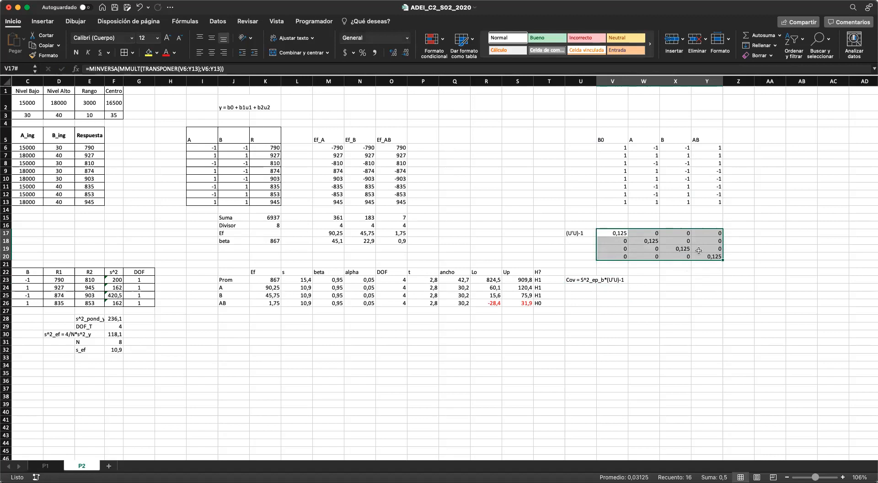
click(656, 235)
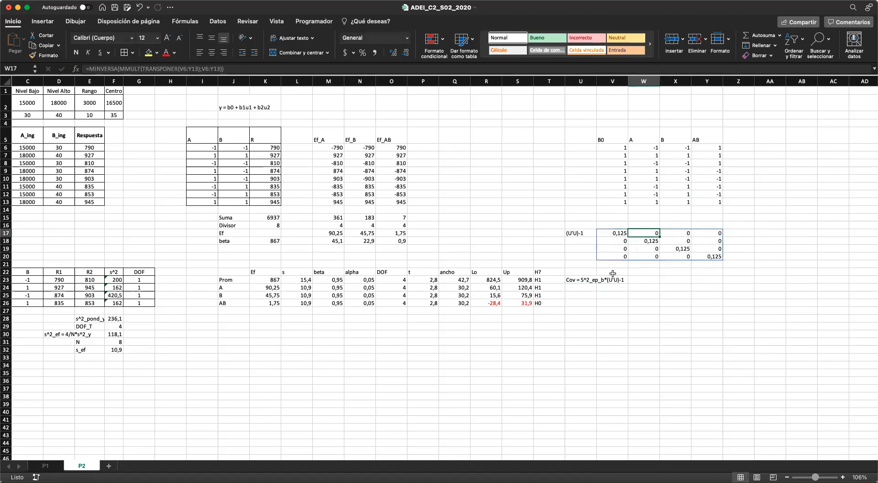
click(591, 281)
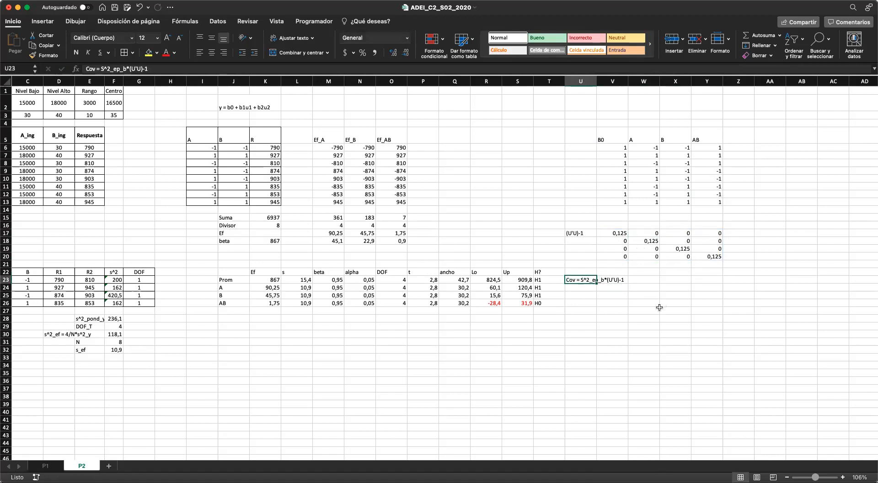
- Add the column header Resp_pred in F5, beside the Respuesta column of the experimental runs table
scroll(659, 335, left, 3)
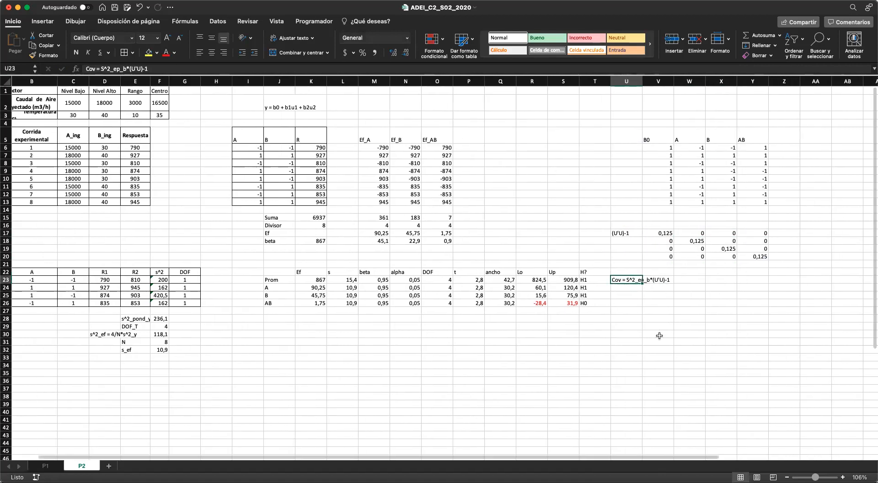
scroll(300, 266, left, 2)
scroll(301, 266, down, 1)
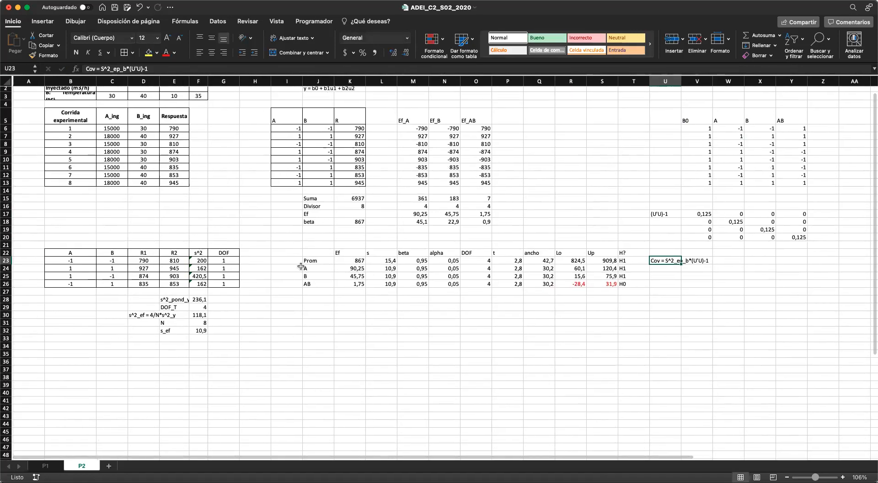
click(301, 321)
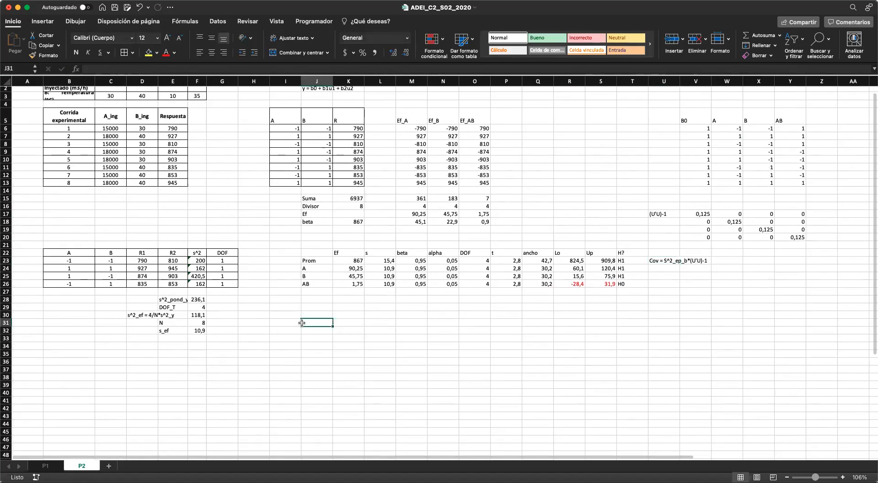
click(195, 113)
text(Resp)
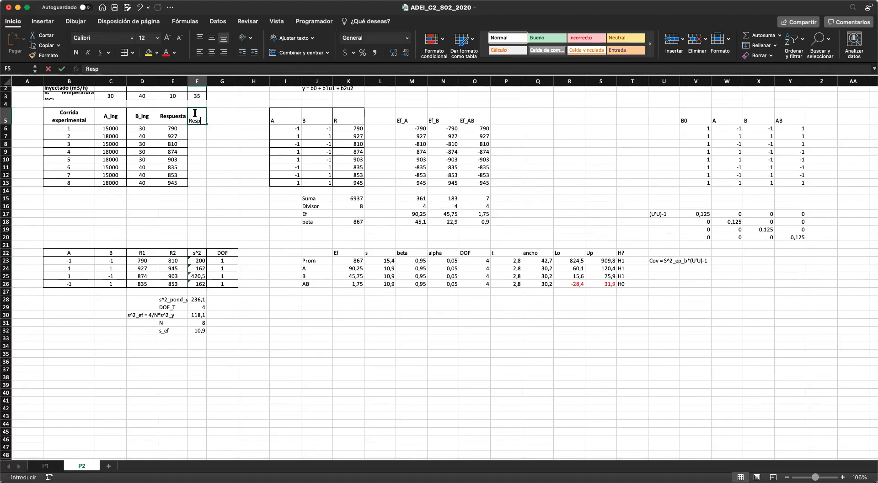
text(_pred)
key(Return)
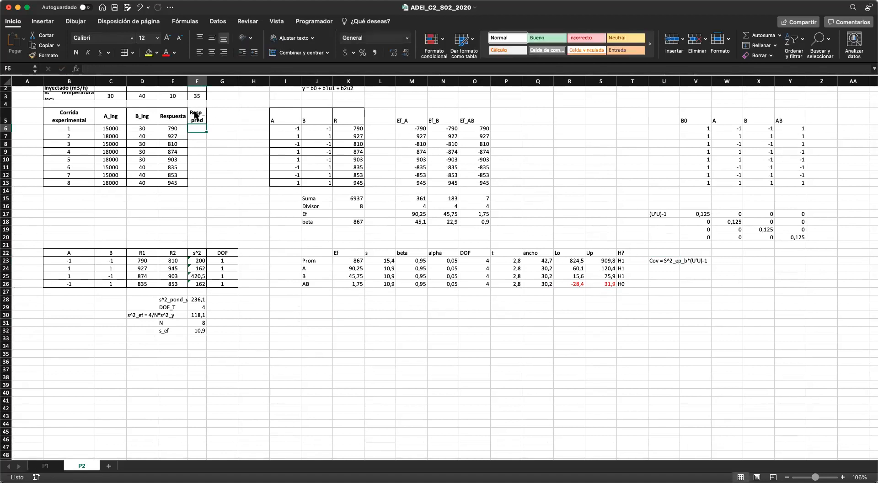
- Begin the predicted response formula in F6 with the mean and factor A terms, =$K$18+$M$18*I6
text(=)
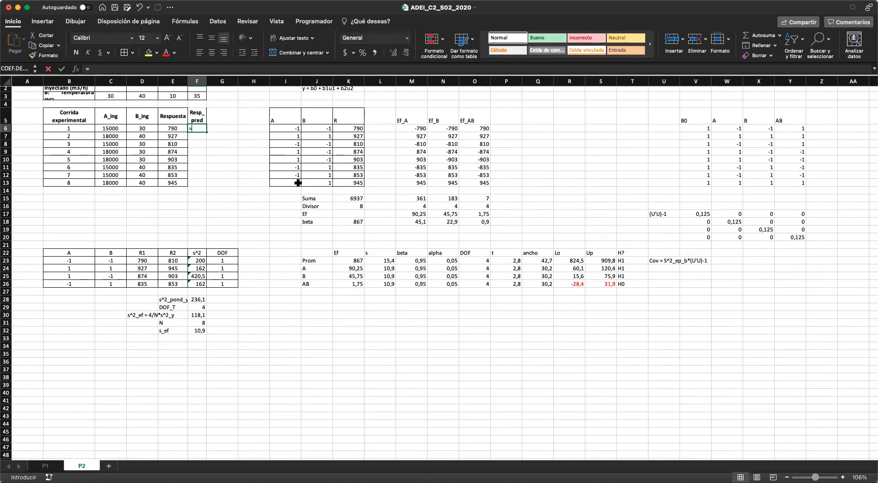
click(358, 222)
key(F4)
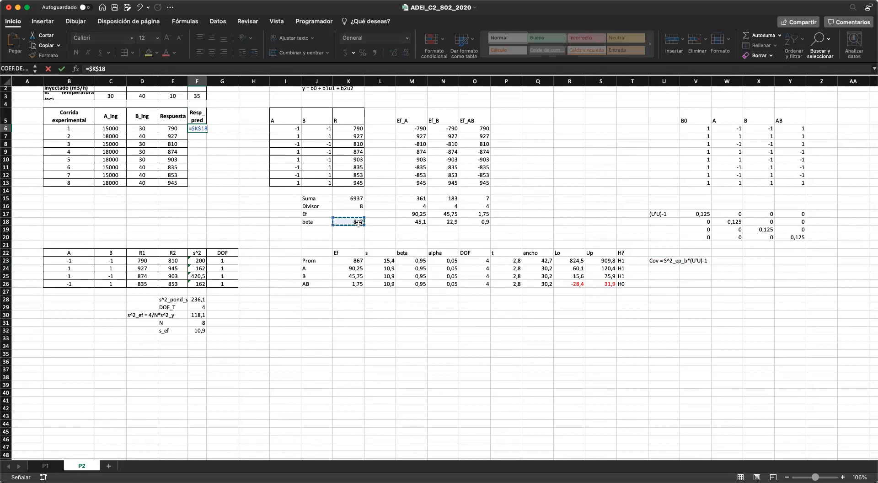
text(+)
click(412, 221)
key(F4)
text(*)
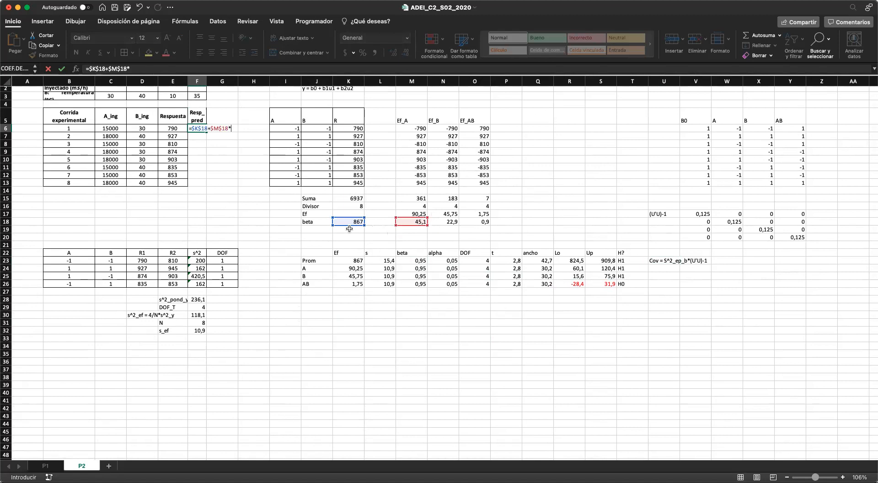
click(282, 129)
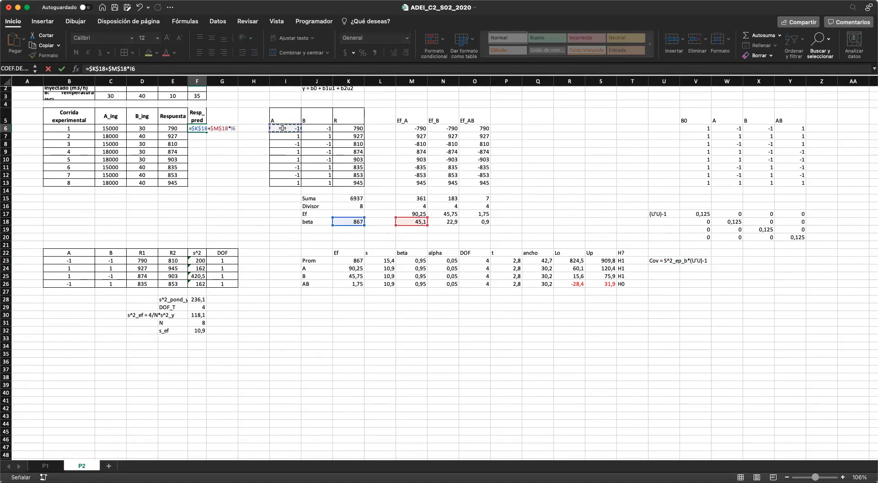
- Extend the F6 prediction formula with the factor B term, +$N$18*J6
text(+)
click(441, 223)
key(F4)
text(*)
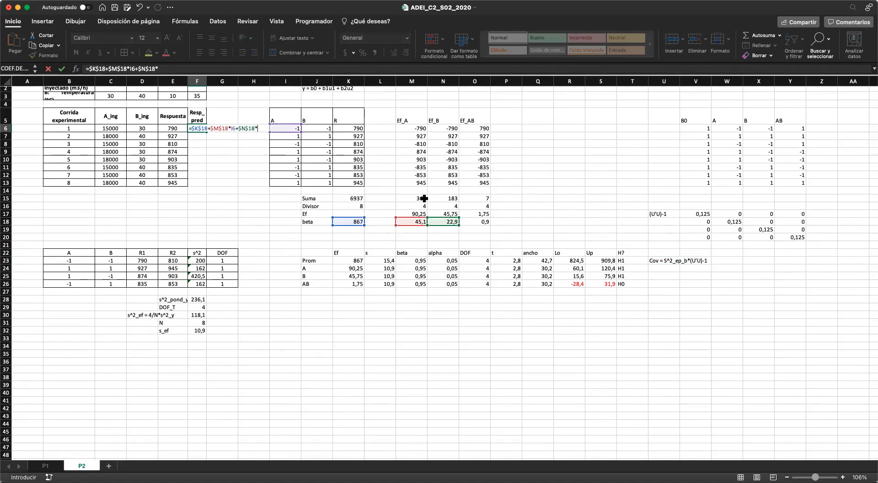
click(309, 128)
- Complete the F6 prediction formula with the AB interaction term, +$O$18*J6*I6
text(+)
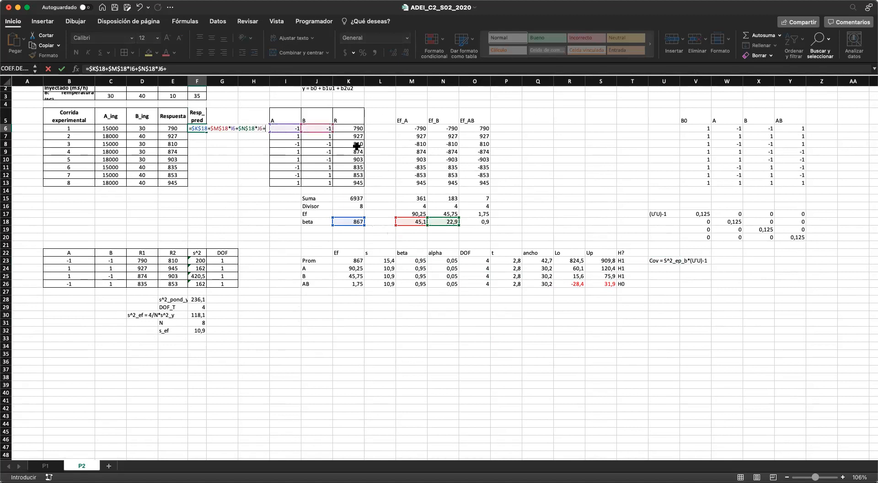
click(479, 222)
key(F4)
text(*)
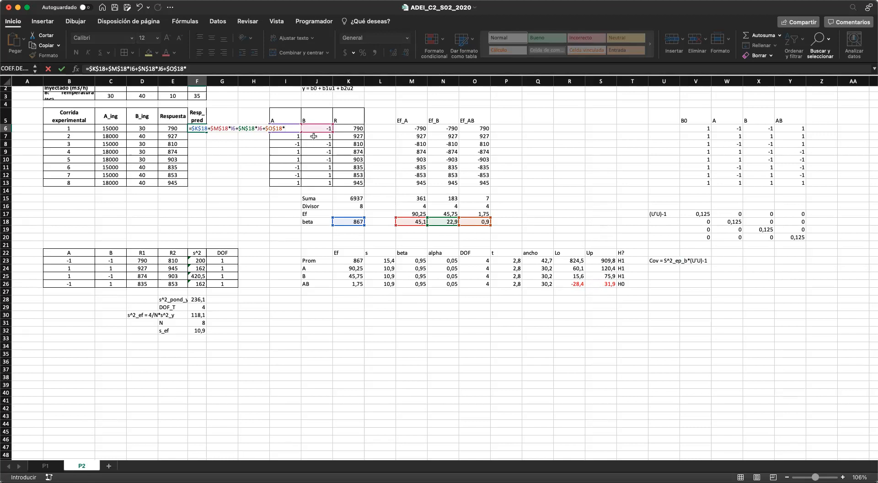
click(317, 128)
text(*)
click(317, 128)
key(Left)
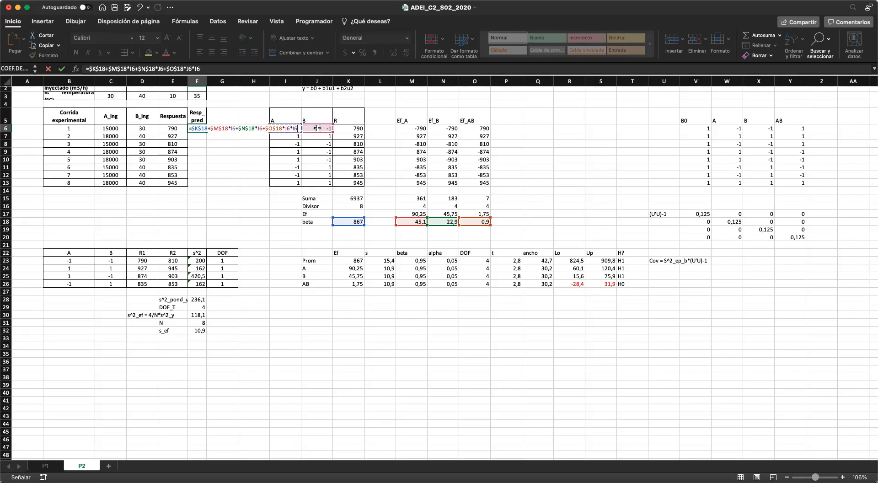
key(Return)
- Copy the predicted response formula down through F13 and check the cell references in the last row
click(203, 130)
drag(205, 132, 203, 184)
double_click(197, 182)
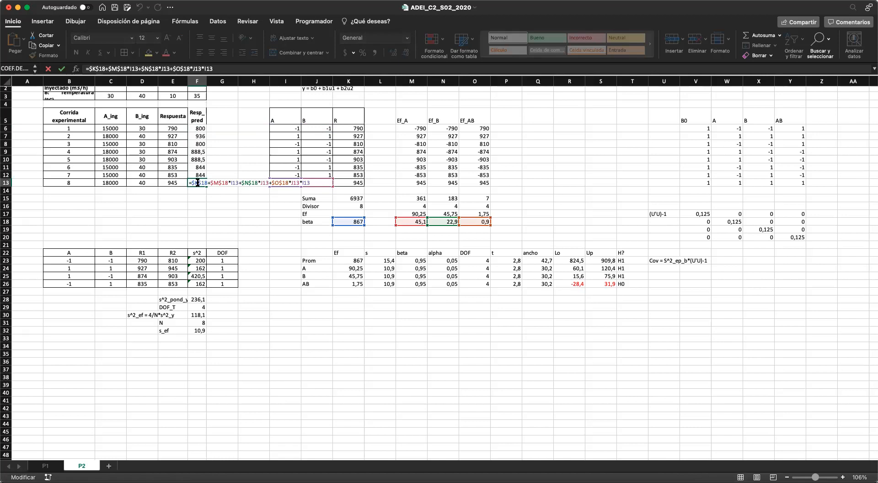
key(Escape)
- Add an E_p column in G5 and calculate the prediction error with =E6-F6, copied down through G13
click(236, 115)
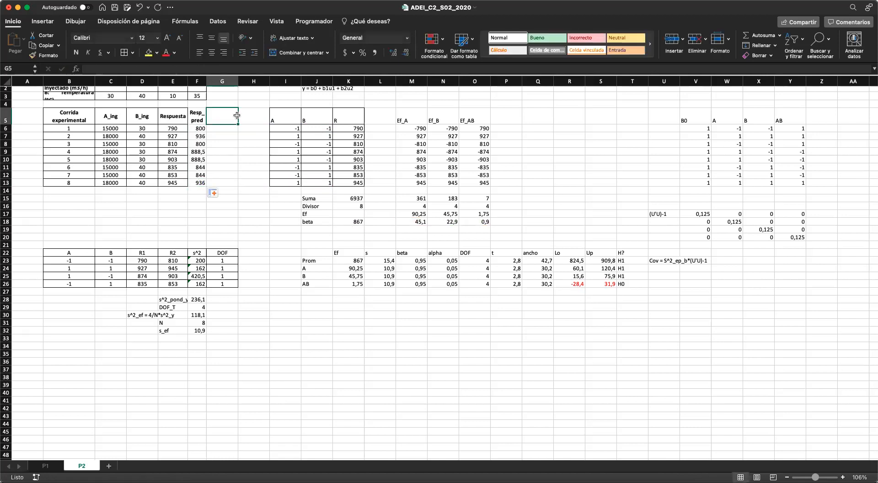
text(E_p)
key(Return)
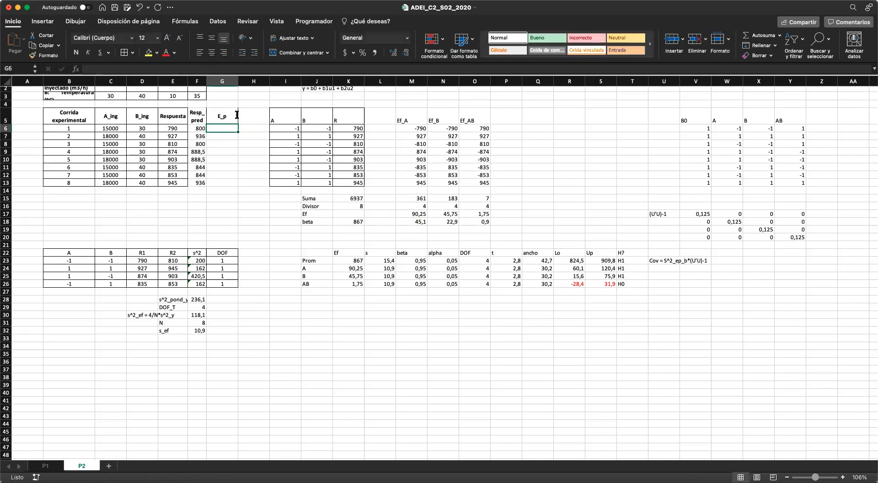
text(=E6-F6)
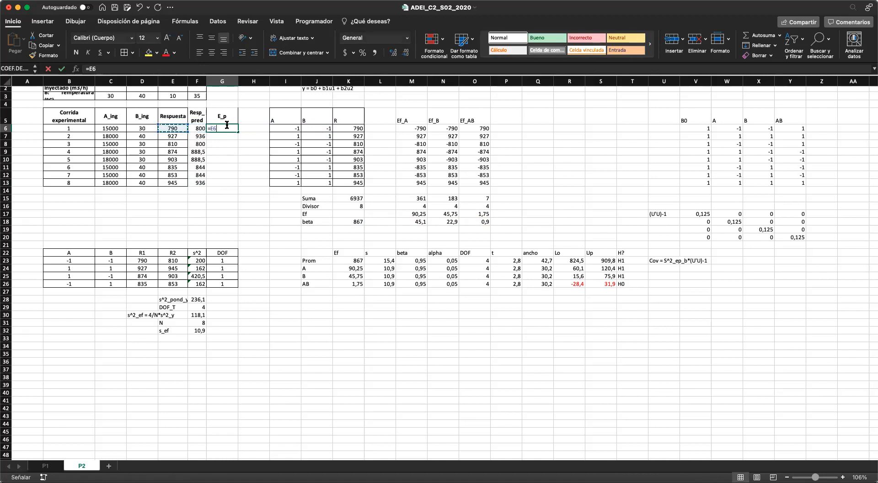
key(Return)
click(227, 128)
drag(238, 131, 237, 186)
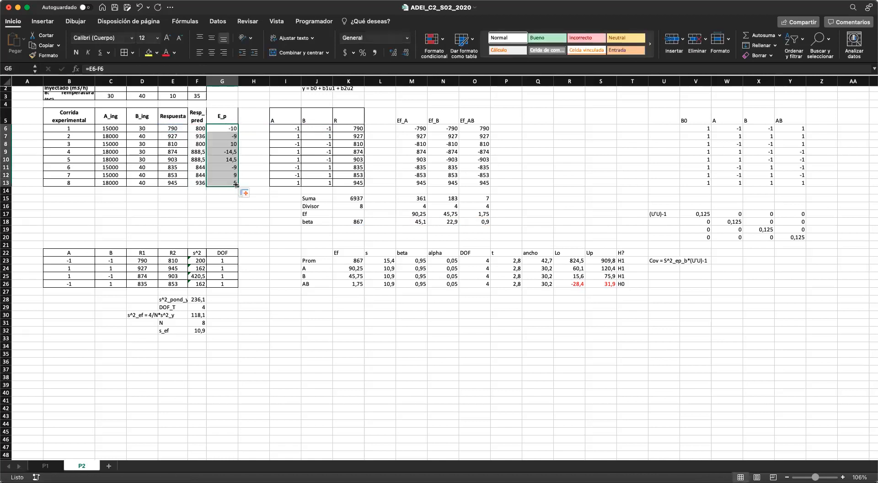
- Label cell F15 as suma_cuadrado
click(194, 196)
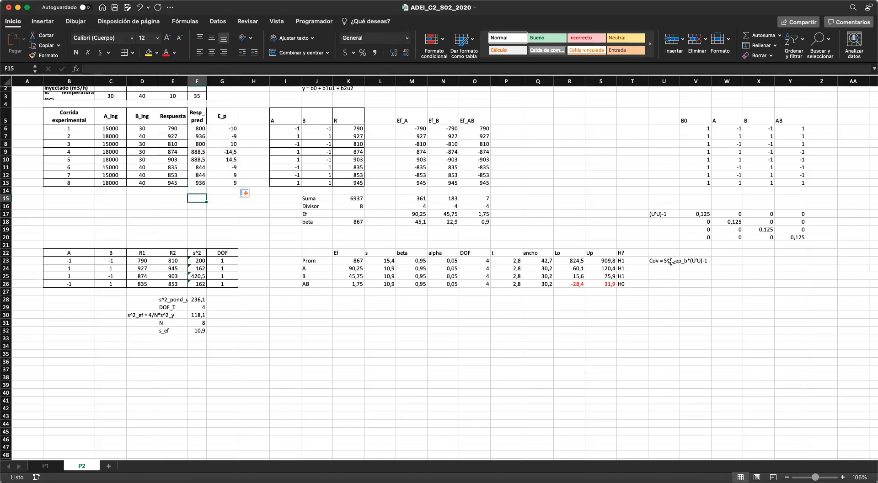
drag(704, 214, 794, 237)
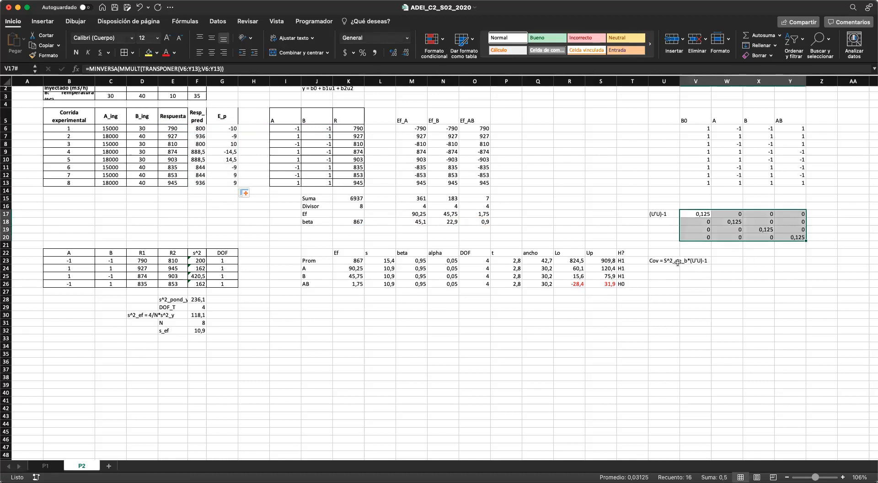
click(200, 198)
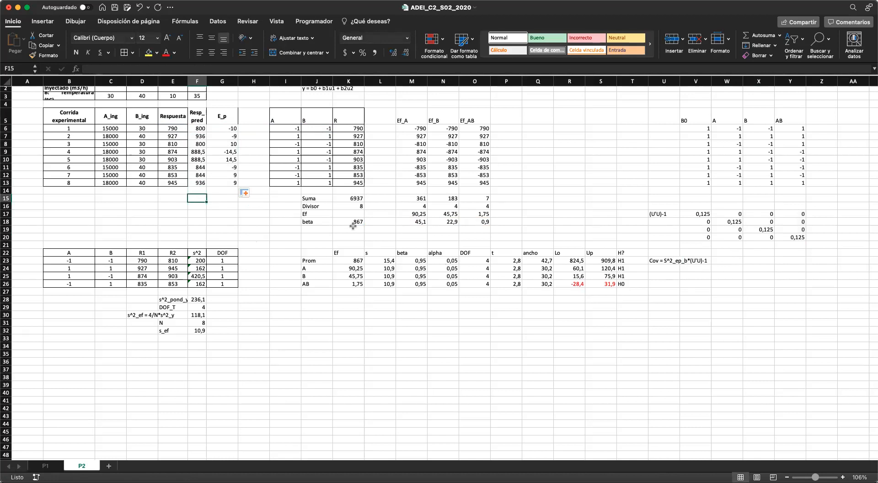
text(suma_cuadrado)
key(Tab)
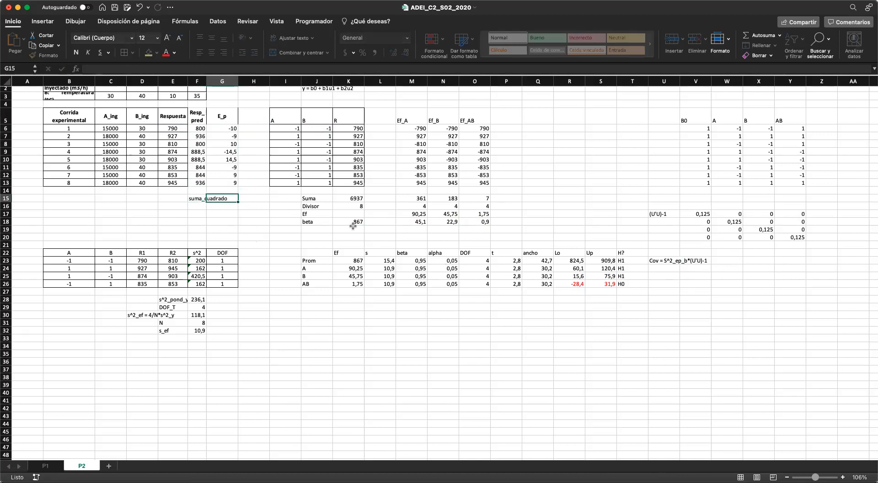
- Calculate the sum of squared prediction errors in G15 with =SUMA.CUADRADOS(G6:G13)
text(=suma)
key(Down)
key(Tab)
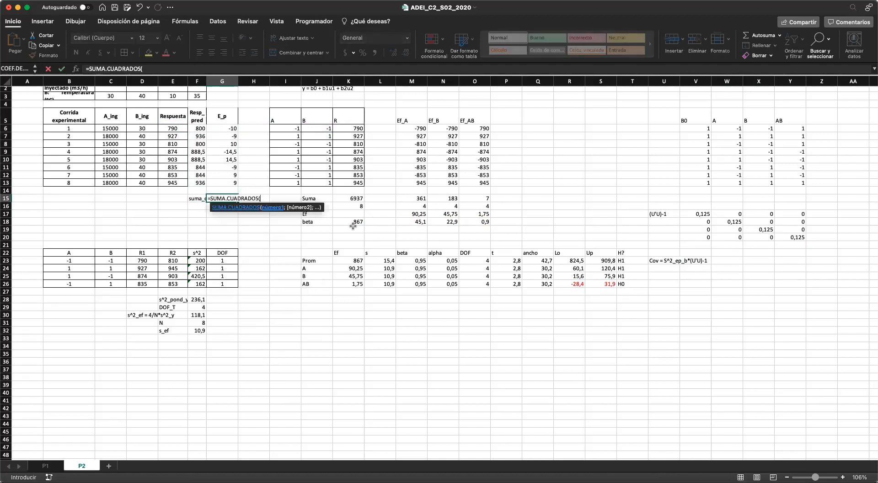
drag(213, 127, 215, 178)
key(Return)
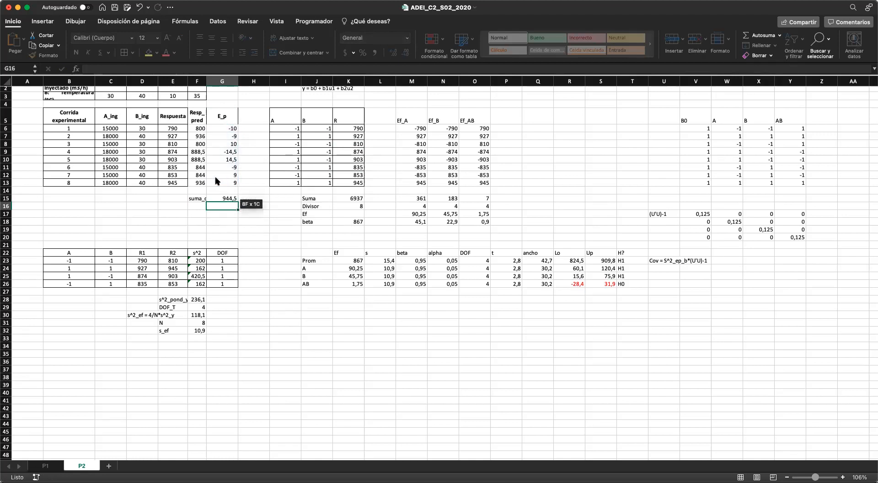
- Label cell F16 as DOF_b and calculate the degrees of freedom in G16 with =8-4
text(DOF)
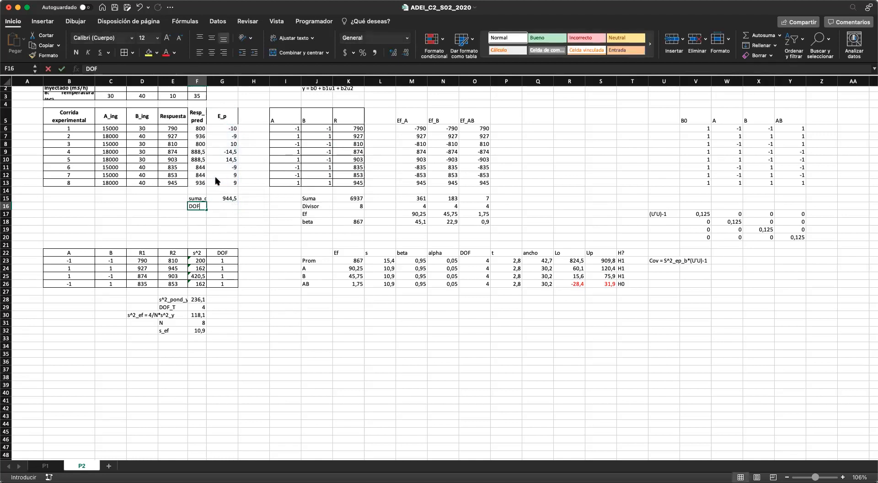
text(_b)
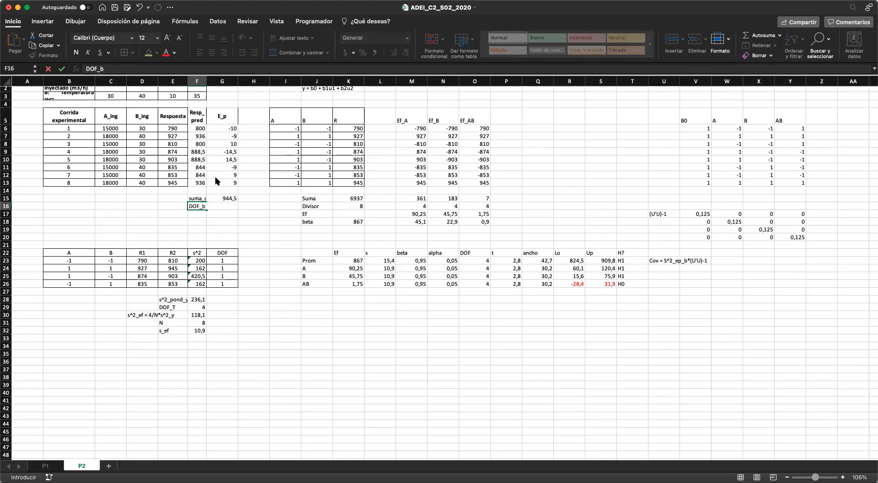
key(Tab)
text(=)
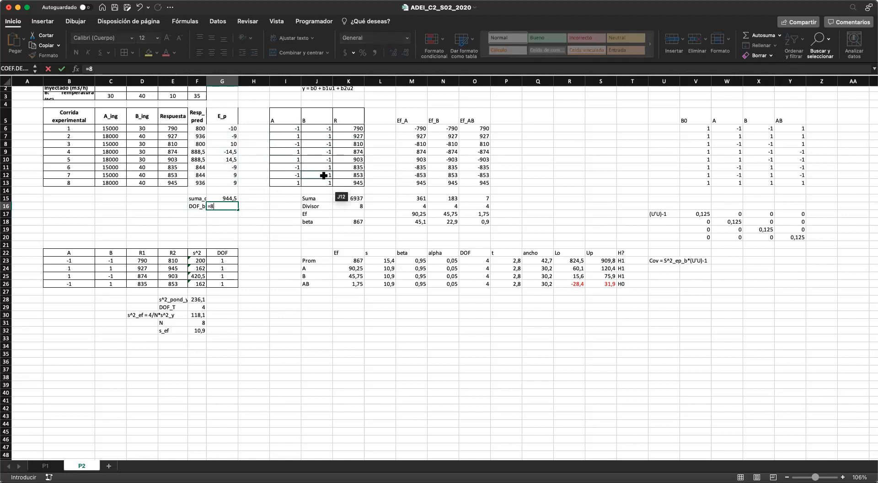
key(Return)
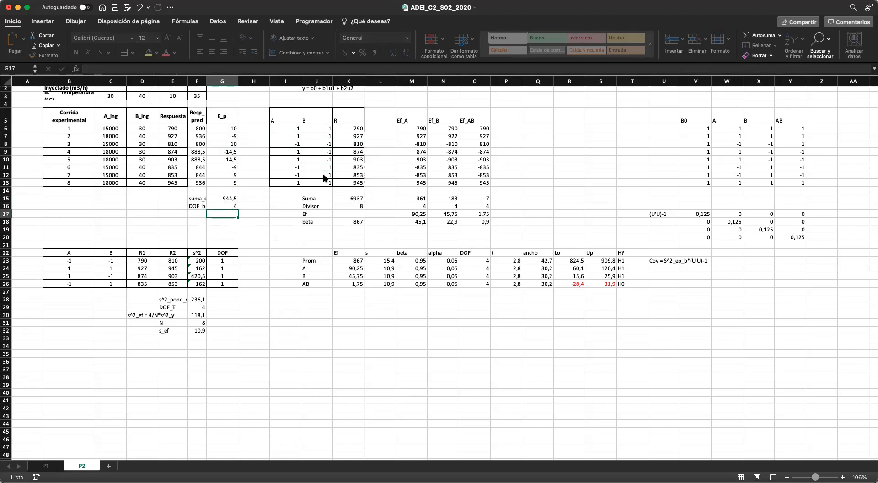
- Label cell F17 as s^2_ep_b and calculate the prediction-error variance in G17 with =G15/G16
text(=)
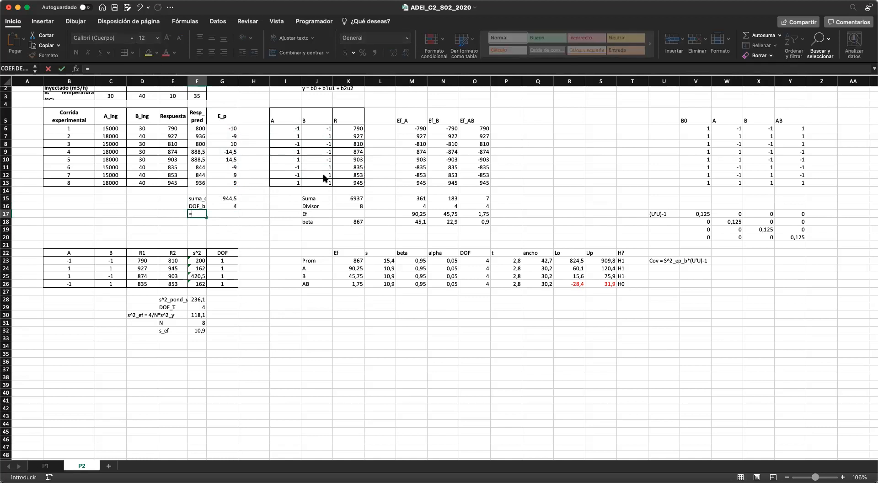
key(BackSpace)
text(s^2_ep_b)
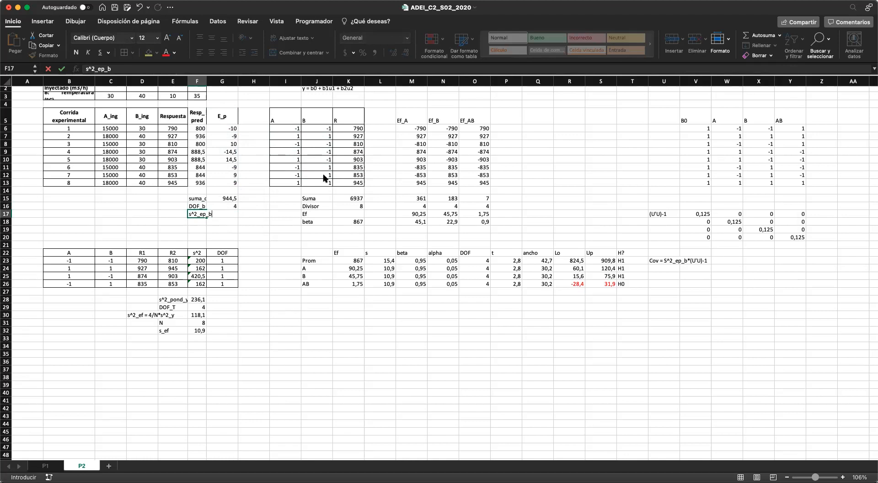
key(Tab)
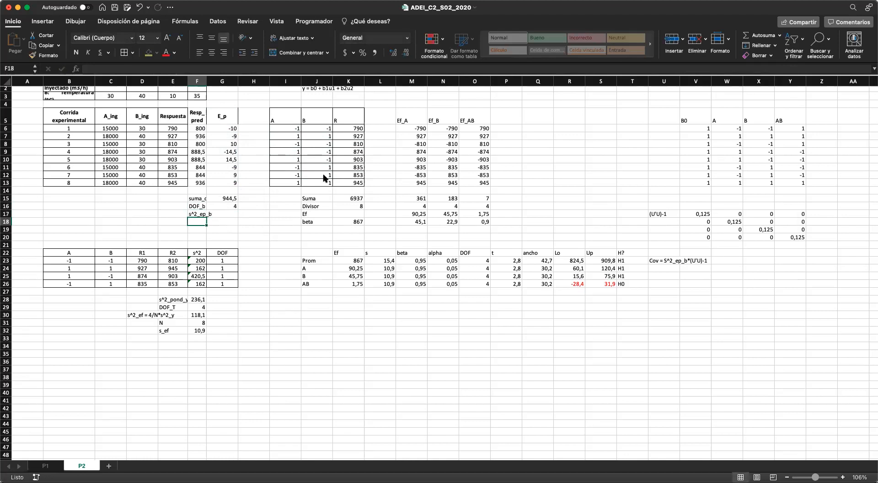
text(=)
key(Up)
key(Up)
text(/)
key(Up)
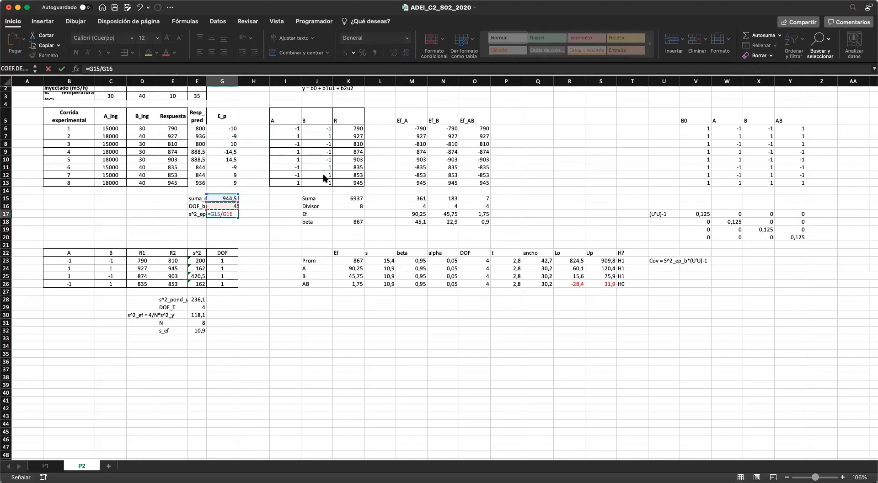
key(Return)
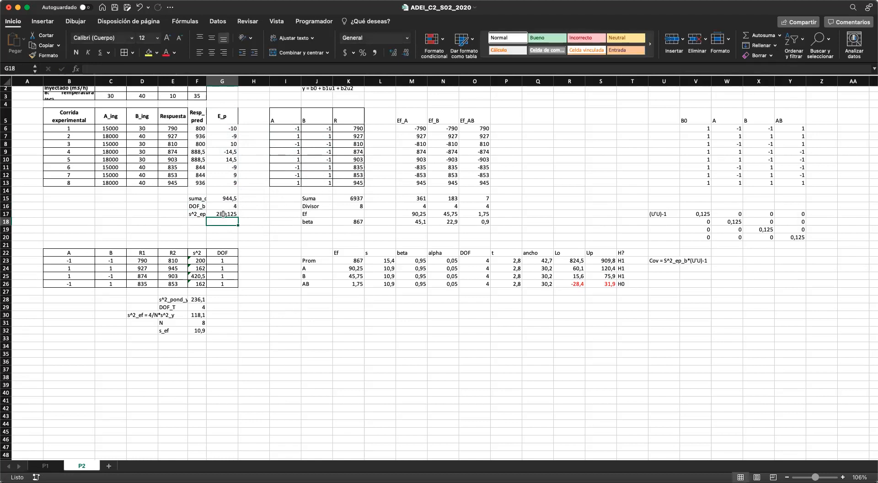
- Review the formulas behind the sum of squares in G15 and the degrees of freedom in G16
click(716, 269)
key(Up)
key(Right)
key(Left)
key(Left)
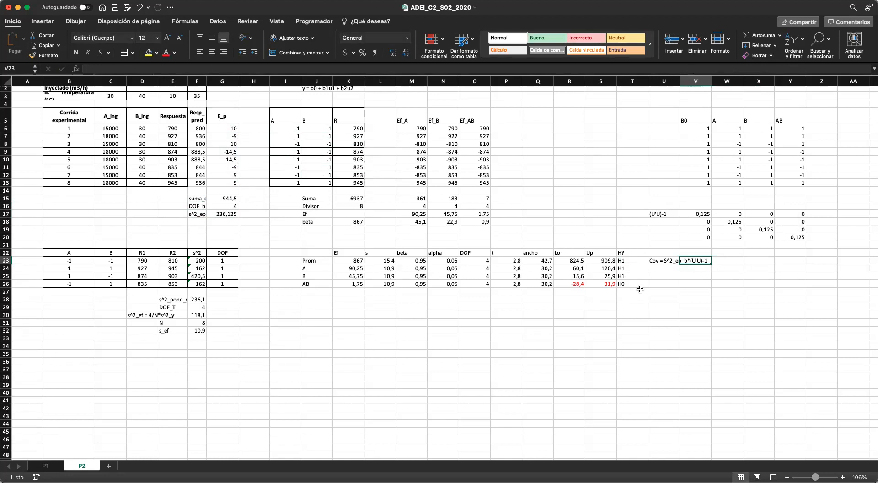
click(206, 201)
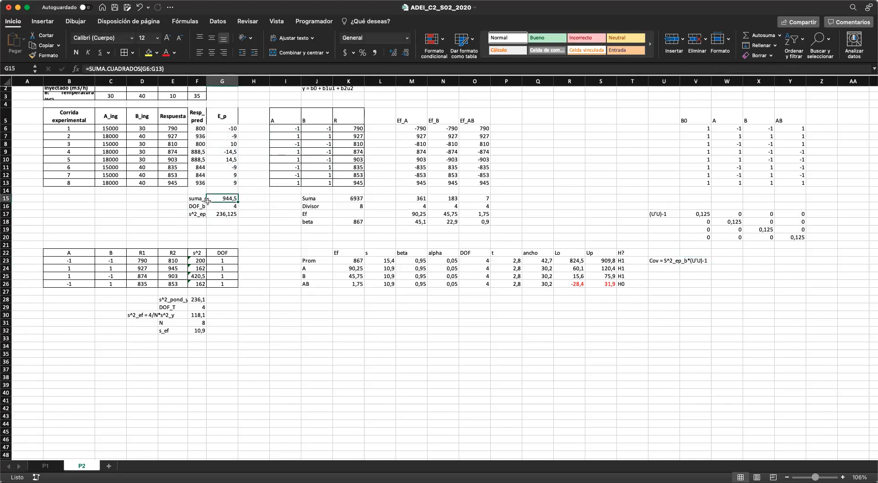
click(214, 206)
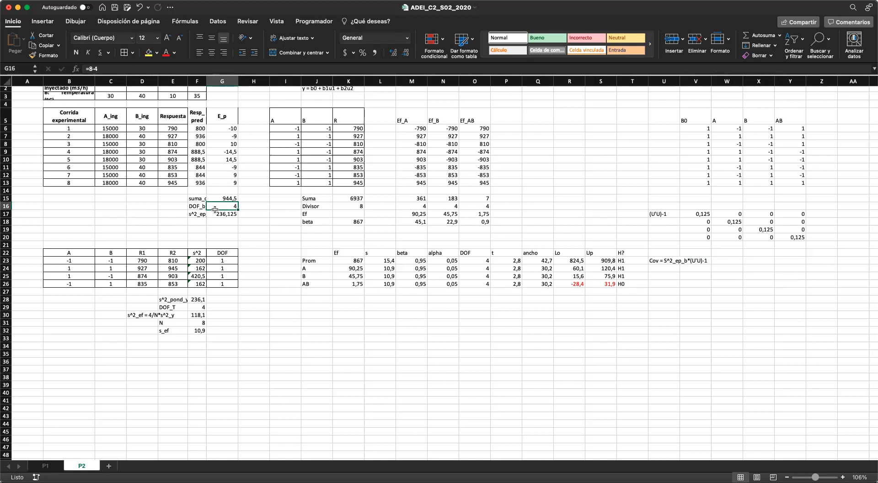
click(193, 67)
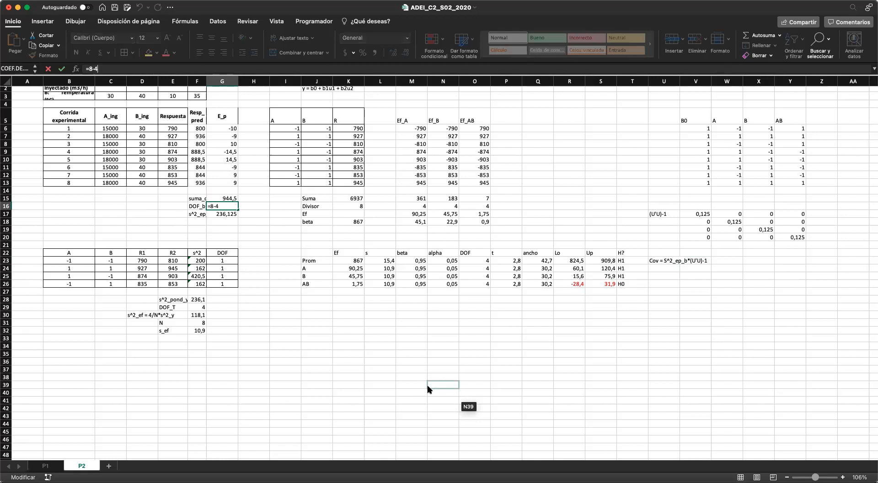
key(Return)
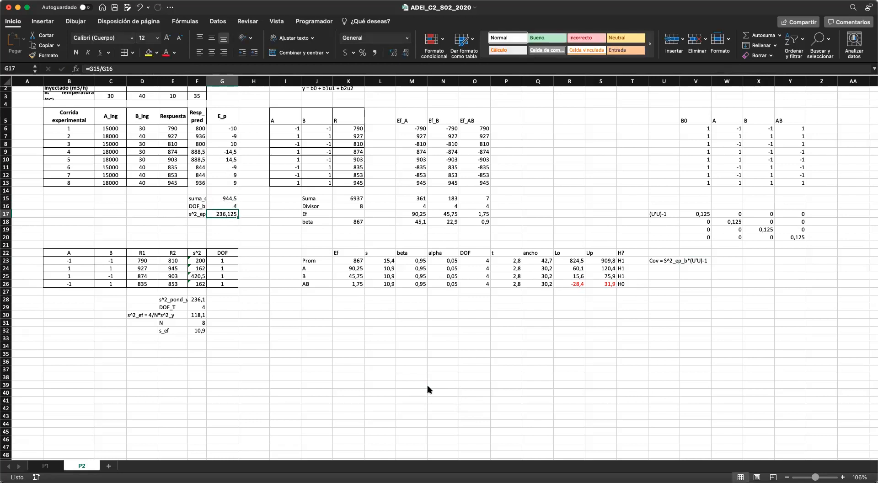
- Calculate the first covariance matrix entry in V23 with =$G$17*V17 and copy the formula across V23:Y26
click(702, 258)
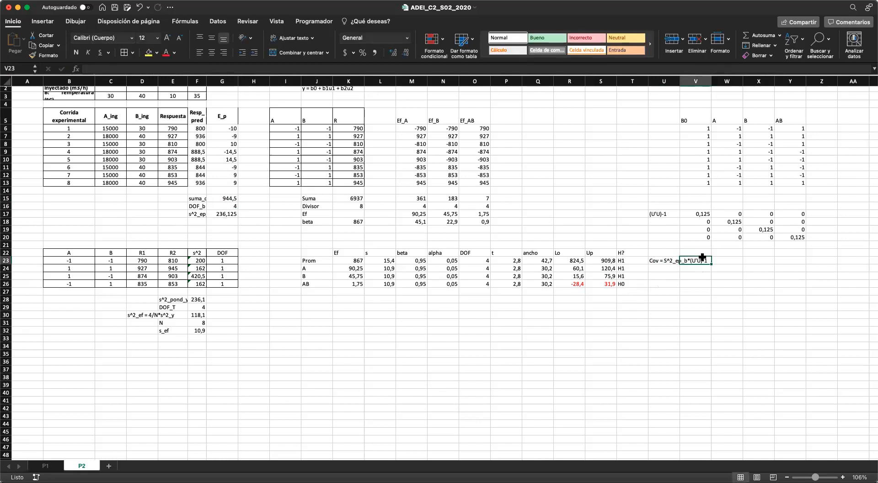
text(=)
click(218, 214)
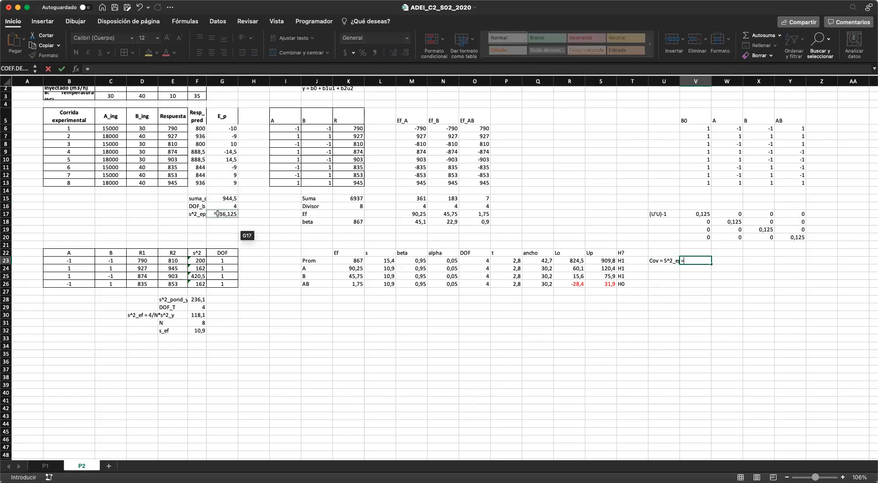
key(super+t)
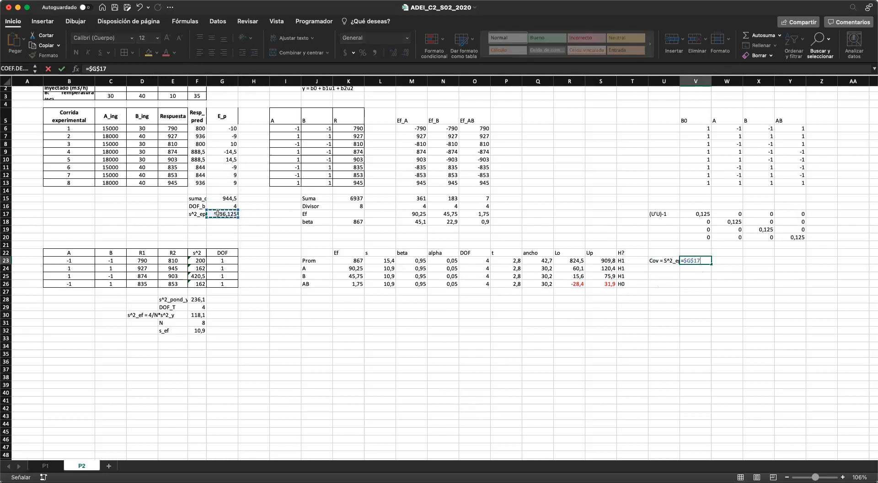
text(*)
click(685, 212)
key(Return)
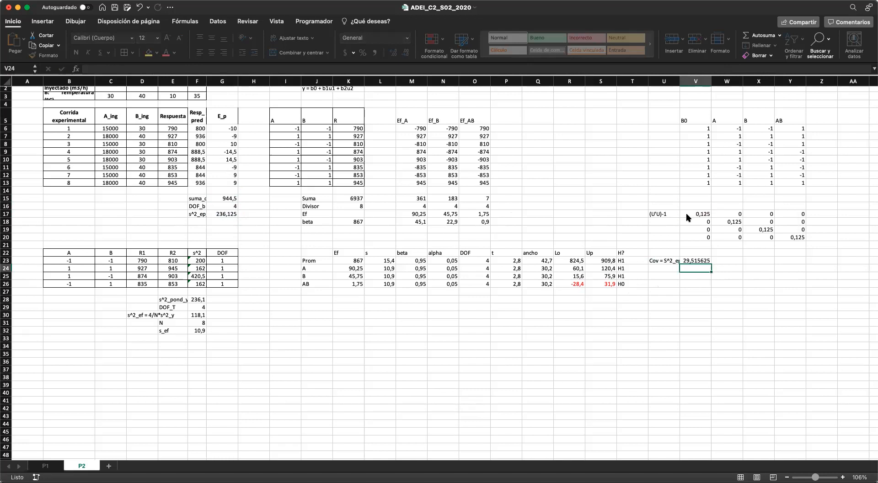
click(706, 260)
drag(710, 264, 804, 286)
- Format the covariance matrix in V23:Y26 to show one decimal place
click(702, 261)
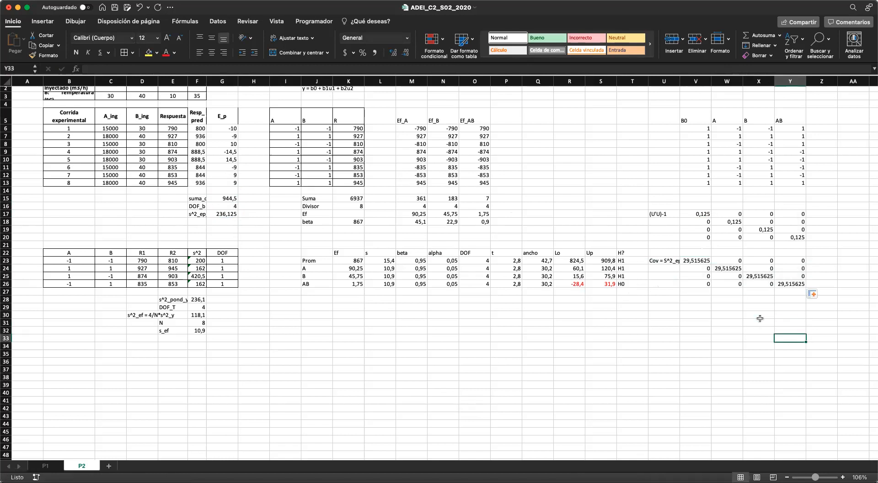
shift+click(799, 283)
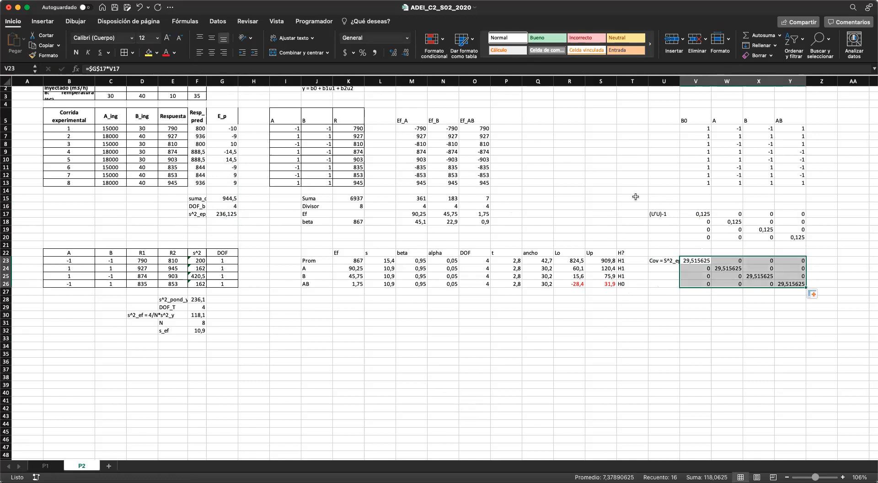
click(409, 55)
click(408, 55)
click(408, 55)
click(409, 55)
click(409, 55)
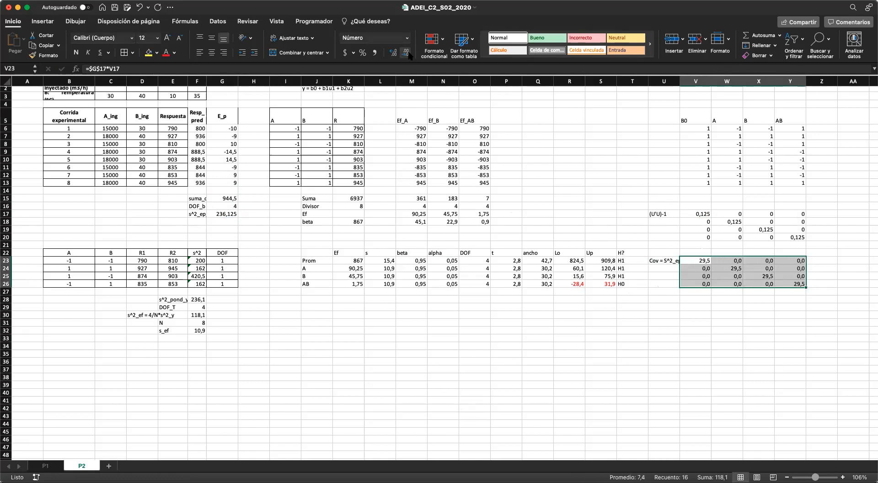
click(785, 301)
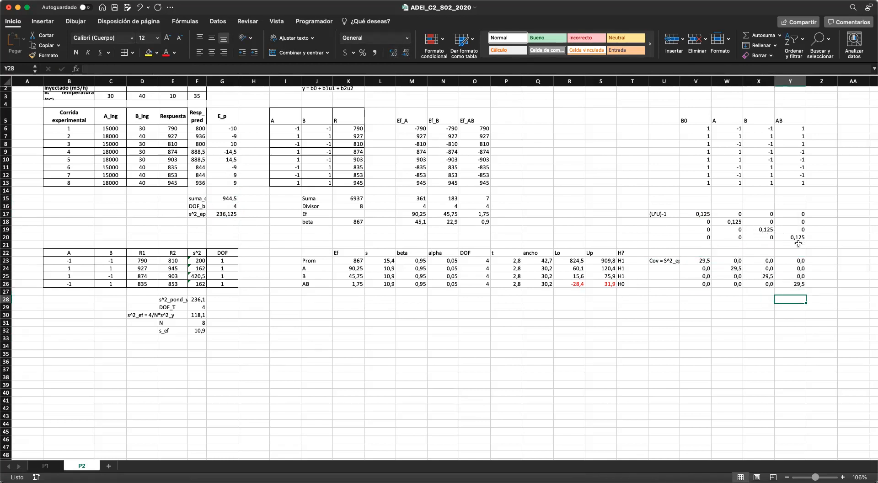
- Apply borders to every cell of the covariance matrix in V23:Y26
click(729, 259)
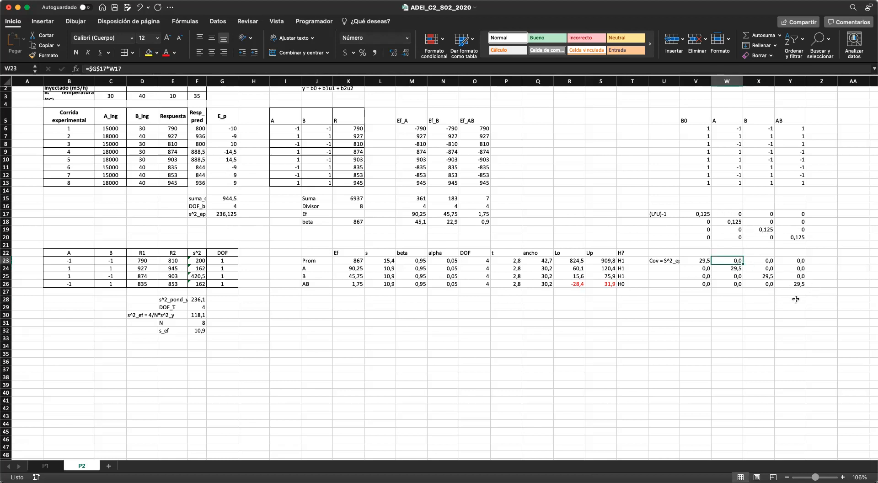
scroll(796, 299, up, 5)
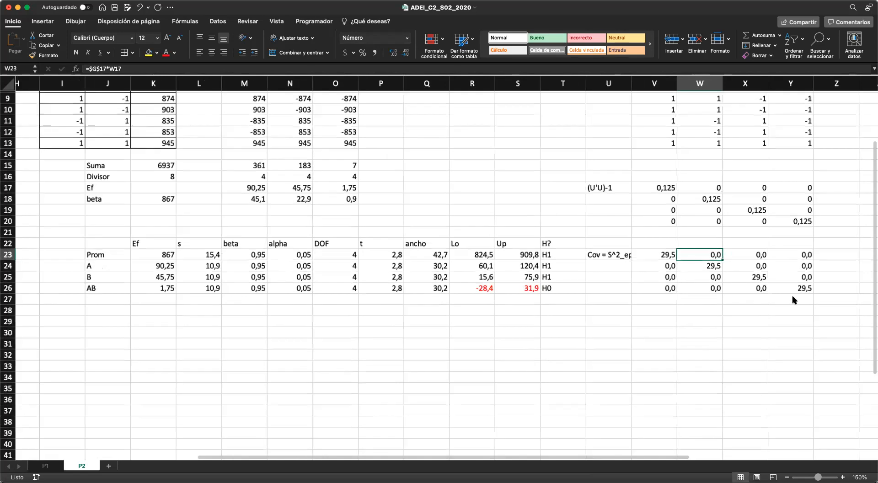
scroll(794, 300, up, 2)
scroll(789, 298, up, 3)
drag(543, 257, 757, 304)
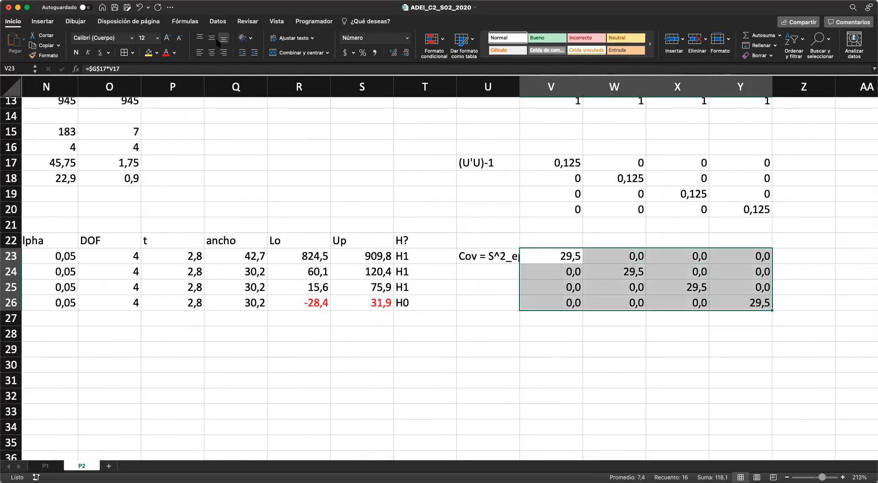
click(568, 238)
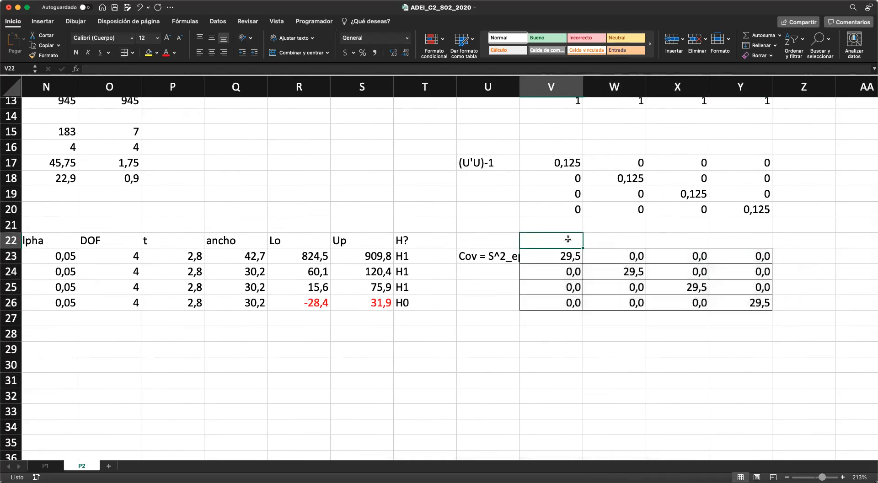
- Move the covariance formula label from U23 up to U22
click(505, 271)
click(500, 260)
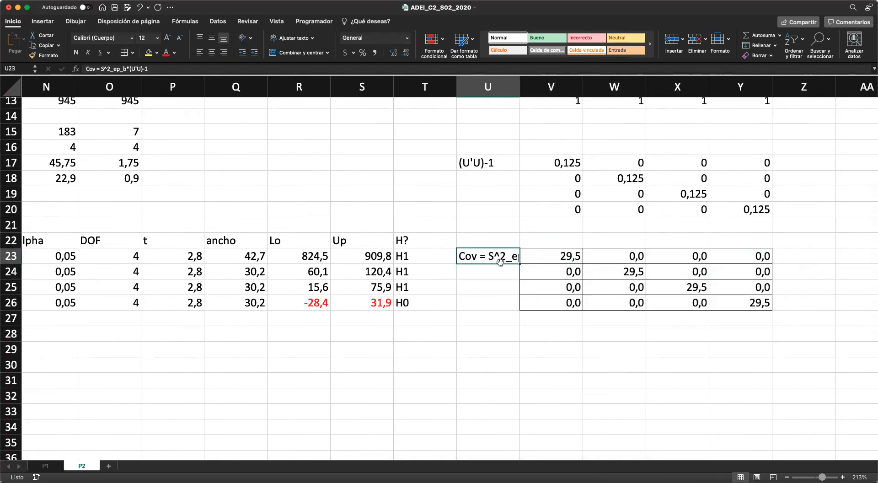
drag(500, 260, 505, 246)
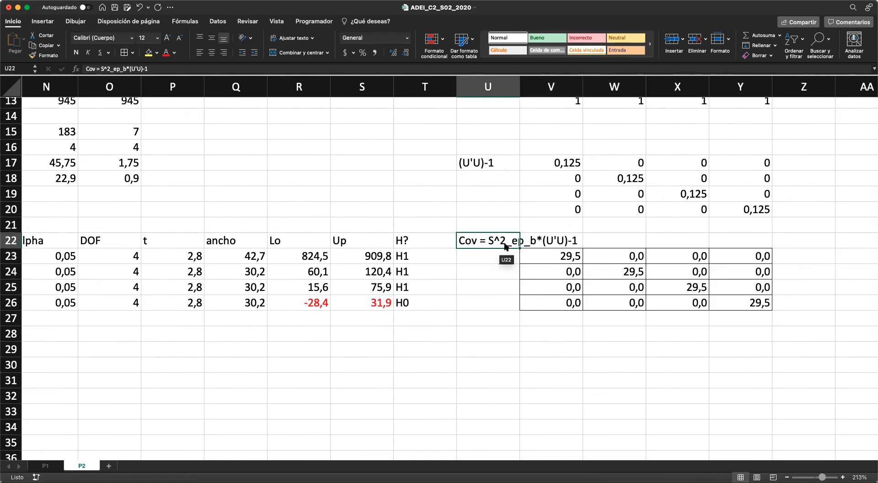
click(620, 244)
key(Left)
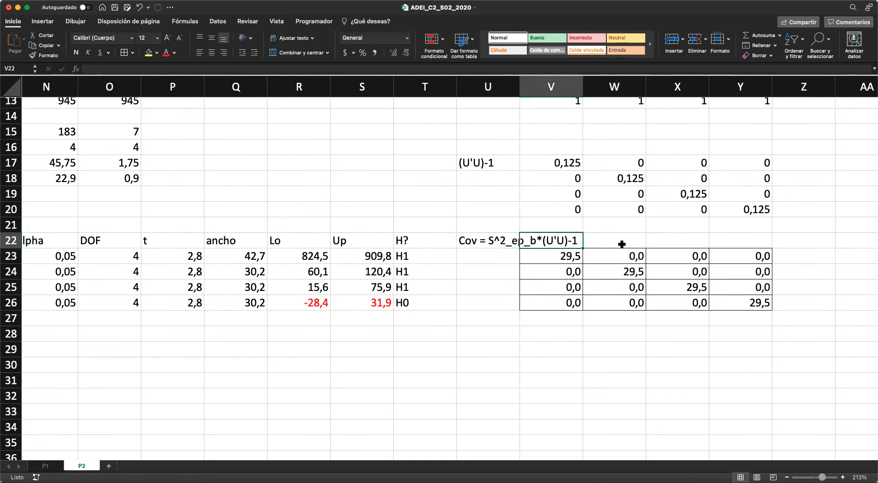
text(b1)
click(622, 244)
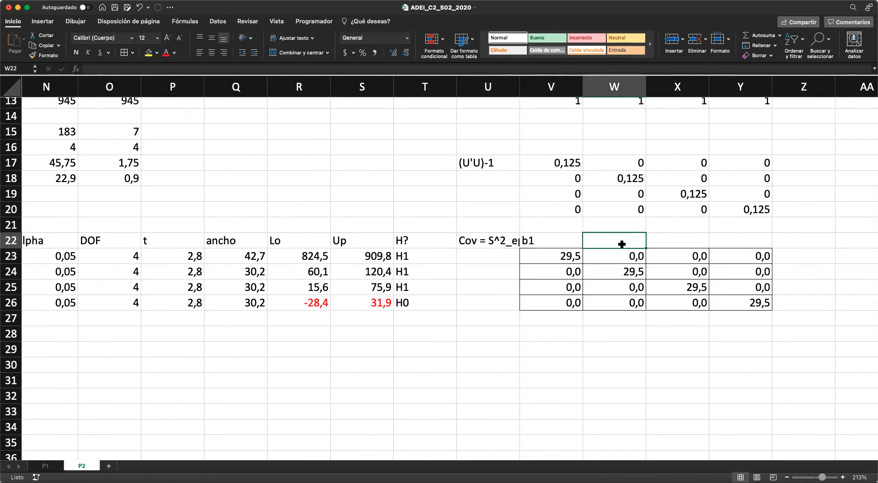
text(b2)
key(Tab)
- Head the covariance matrix columns V22:Y22 with b0, b1, b2 and b12
click(622, 243)
key(Left)
text(b0)
click(622, 244)
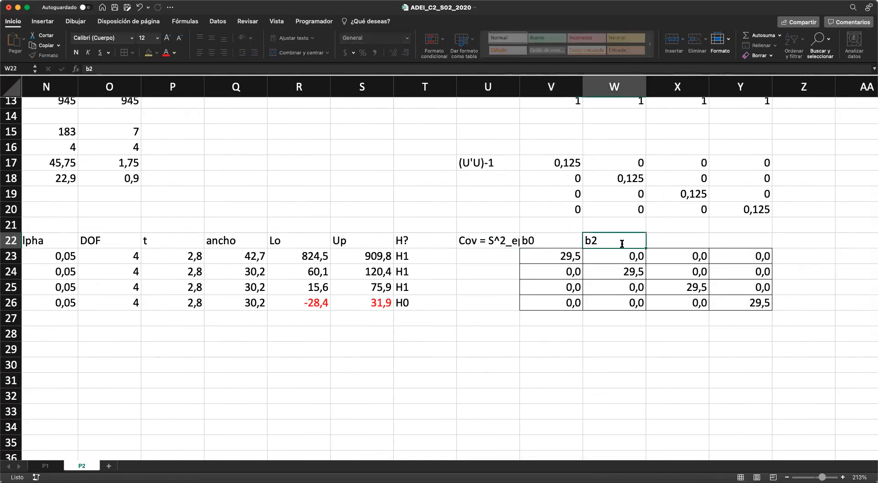
text(b1)
key(Tab)
text(b2)
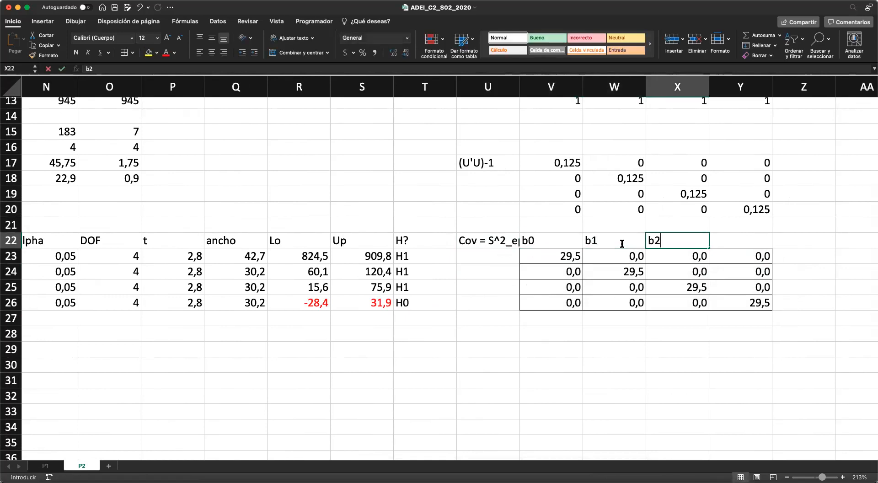
key(Tab)
text(b12)
- Label the covariance matrix rows in U23:U26 as b0, b1, b2 and b12
key(Left)
key(Left)
key(Left)
key(Left)
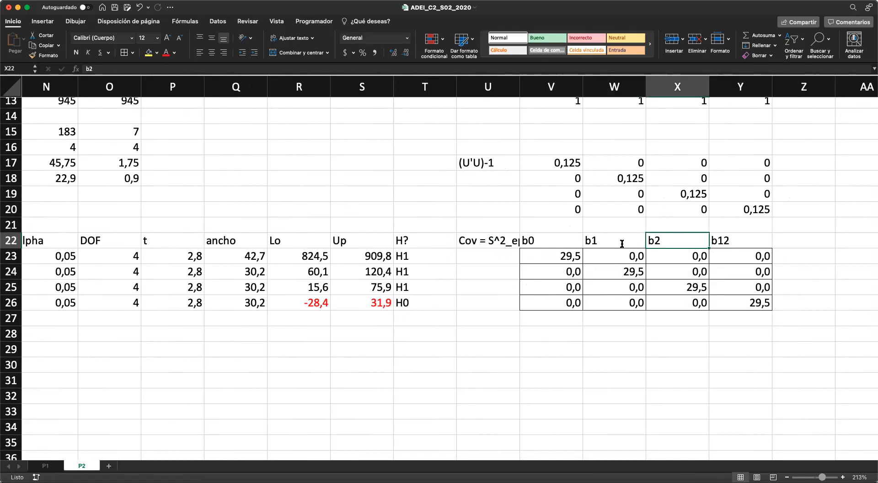
key(Down)
text(b0)
key(Return)
text(b1)
key(Return)
text(b12)
key(Return)
text(b12)
key(Return)
click(624, 257)
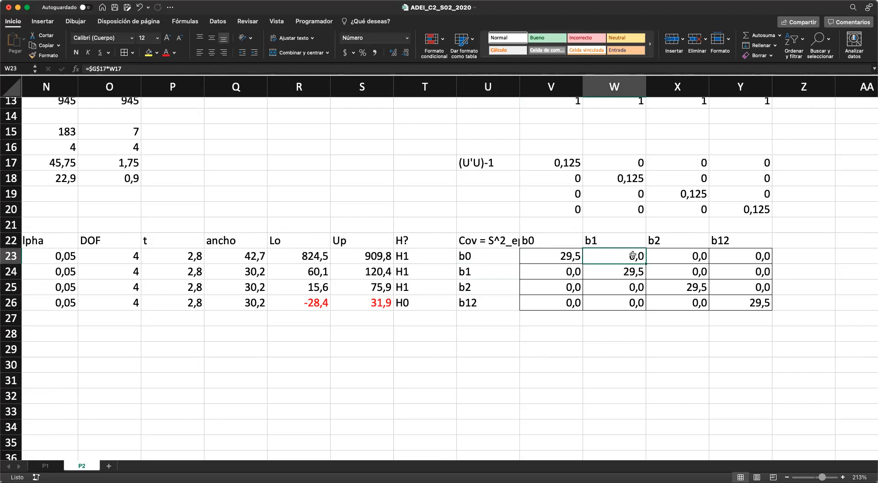
click(534, 257)
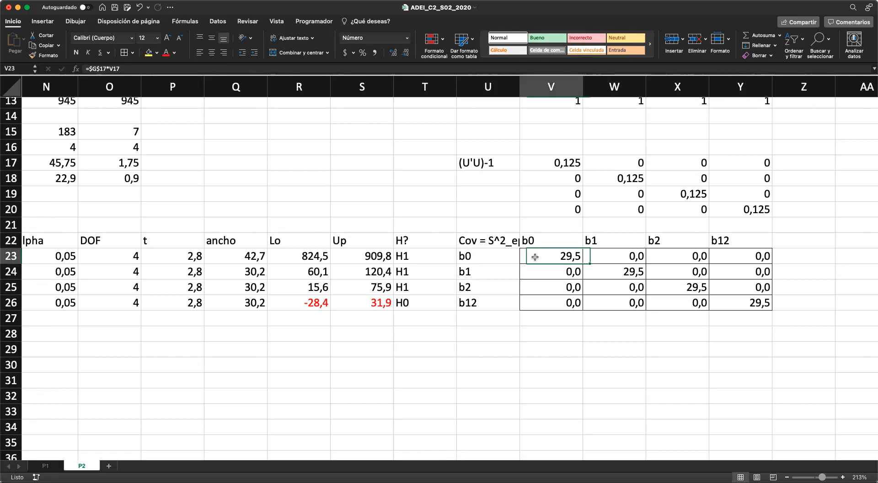
- Examine the covariance matrix in V23:Y26 against its row and column labels, checking the off-diagonal covariances between coefficients
click(608, 257)
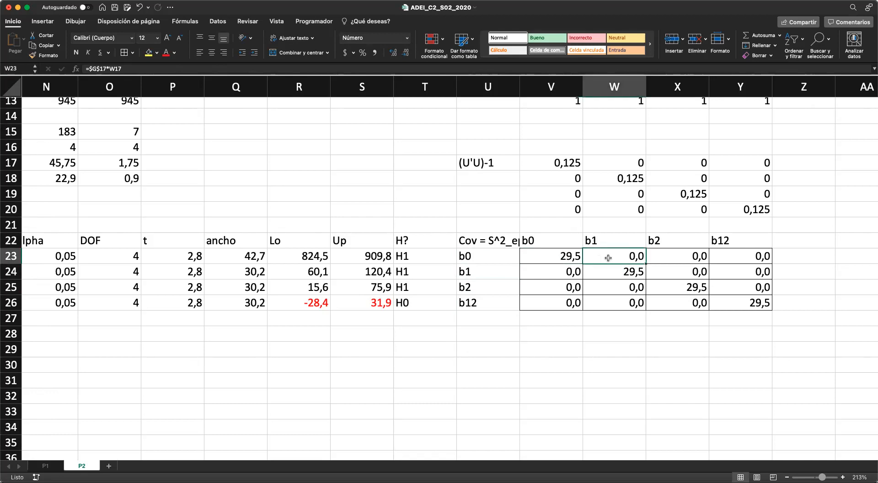
click(478, 254)
click(736, 260)
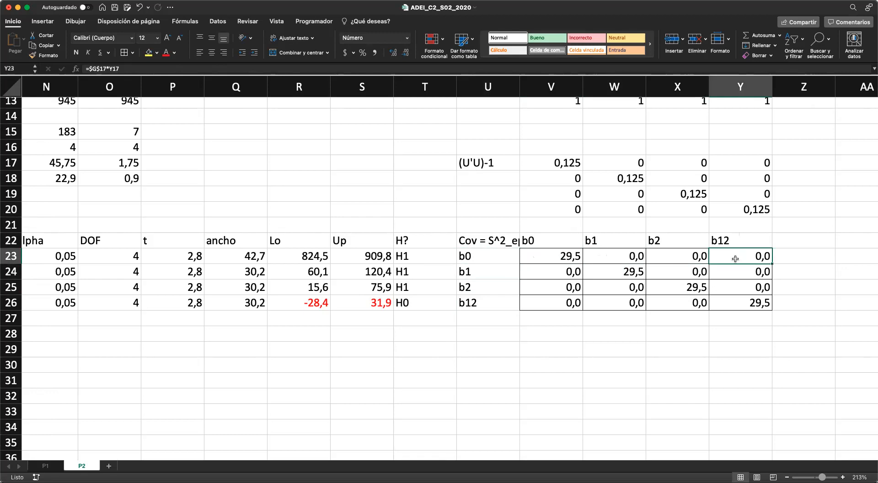
drag(739, 263, 741, 284)
click(733, 237)
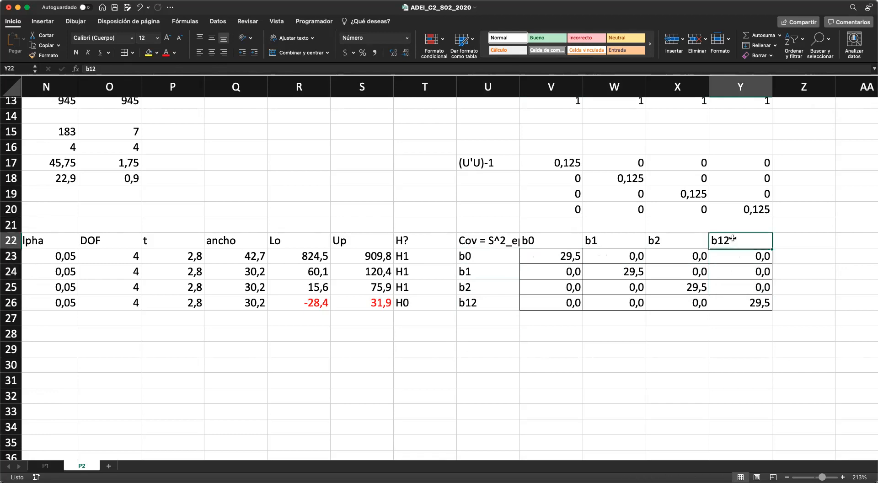
click(484, 259)
click(482, 277)
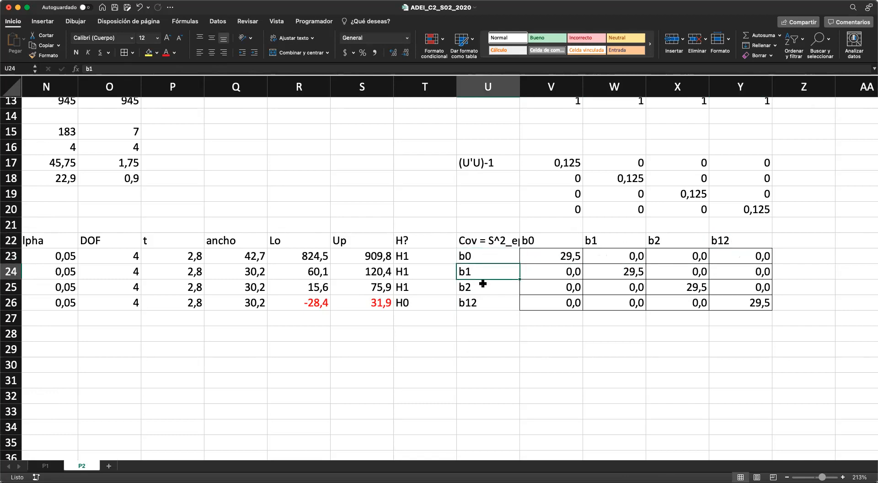
click(482, 286)
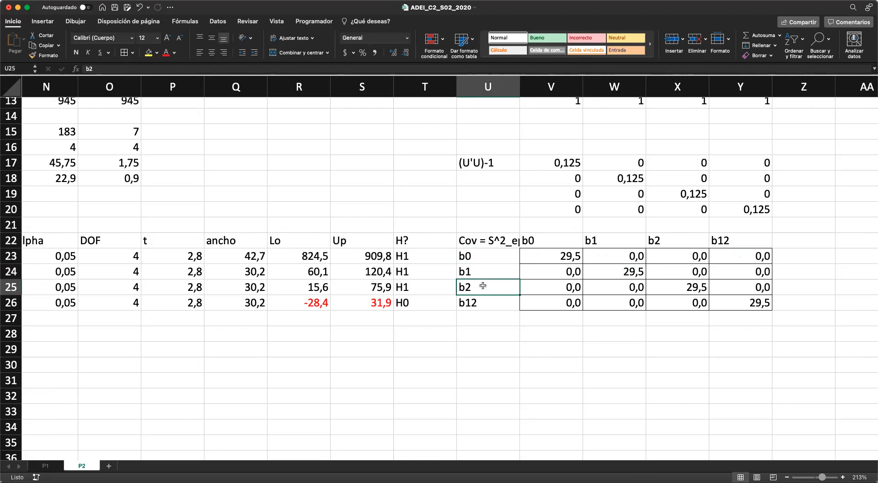
click(498, 331)
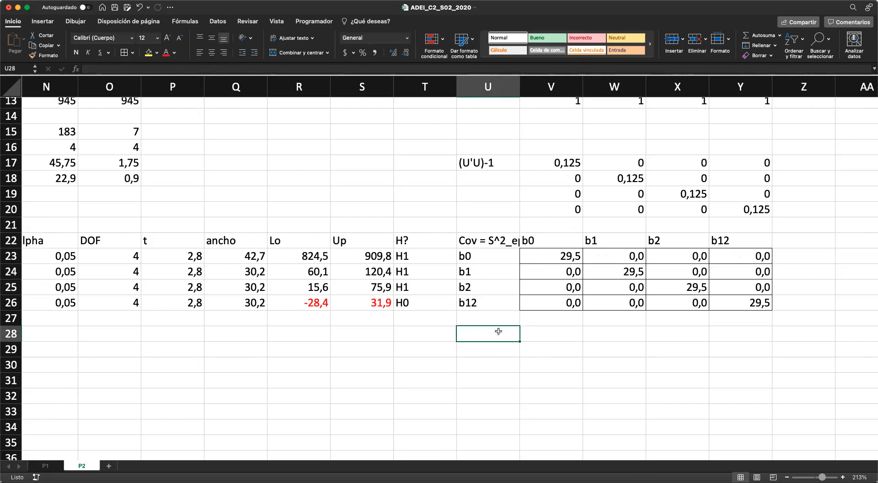
click(749, 240)
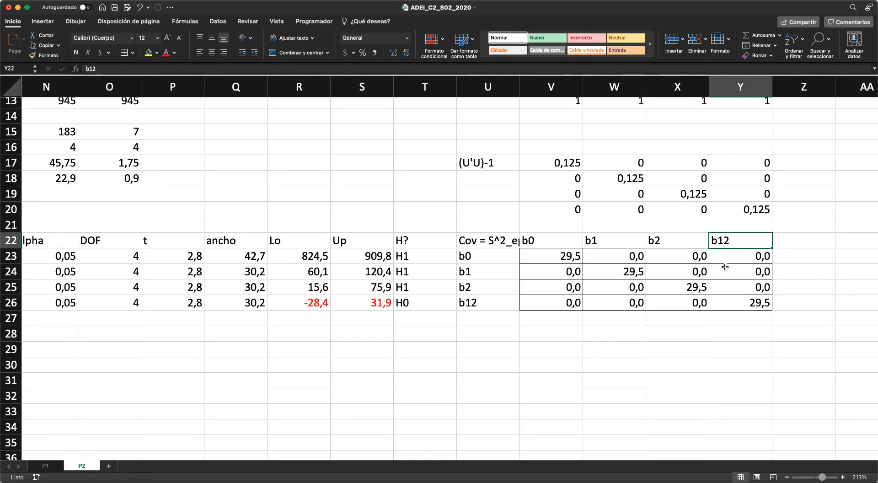
- Compare the (U'U)-1 inverse and the coded A and B levels in I6:J13 with the off-diagonal covariances in the matrix
scroll(731, 266, down, 5)
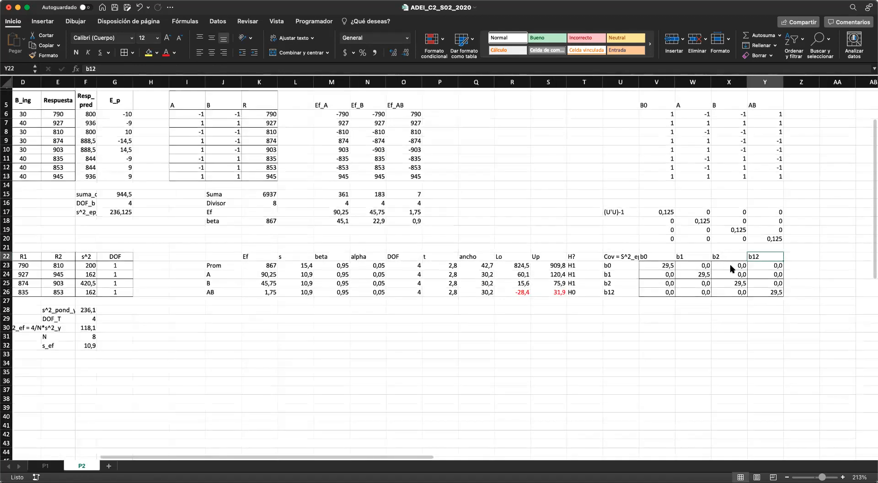
click(681, 223)
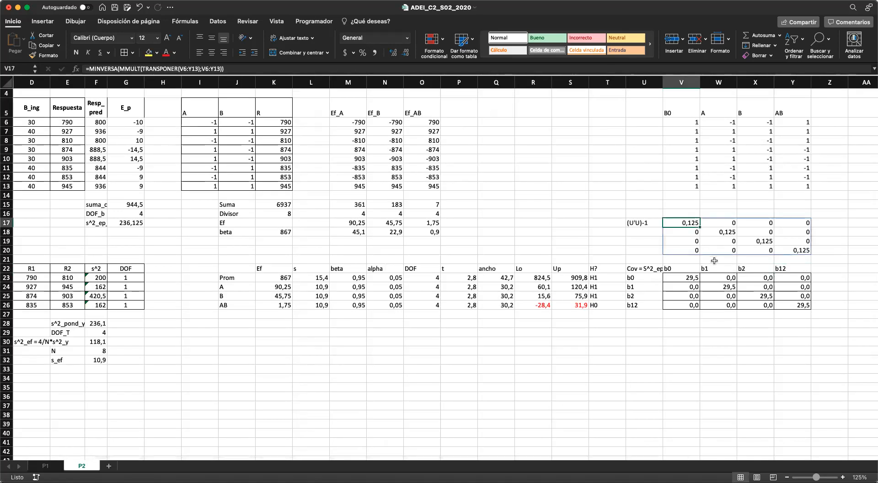
scroll(589, 254, up, 3)
scroll(589, 255, left, 2)
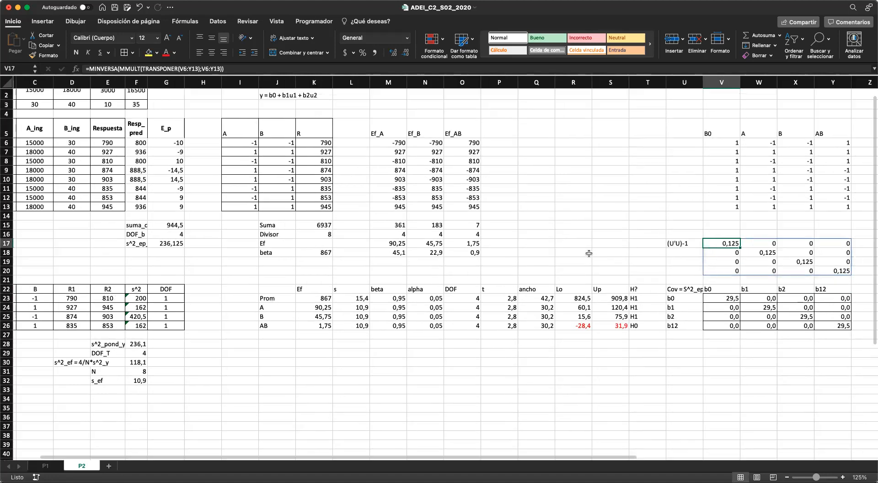
drag(300, 161, 338, 225)
scroll(512, 392, down, 3)
scroll(512, 391, right, 2)
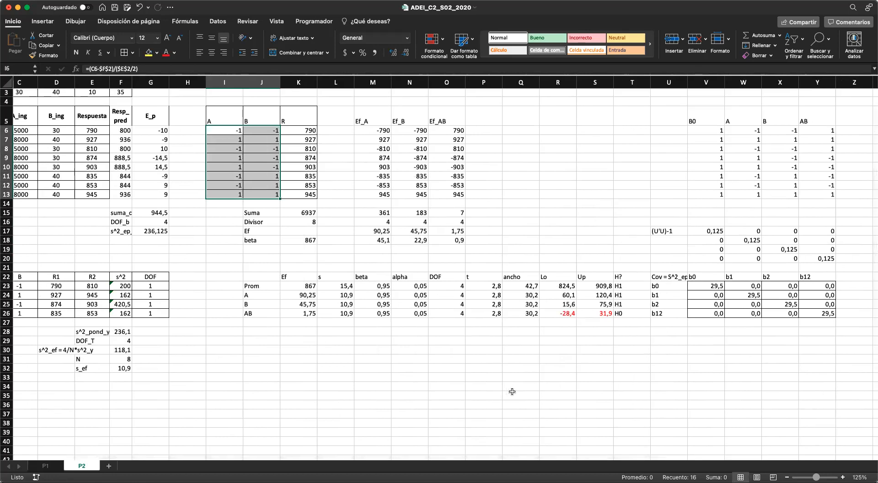
click(751, 285)
click(782, 286)
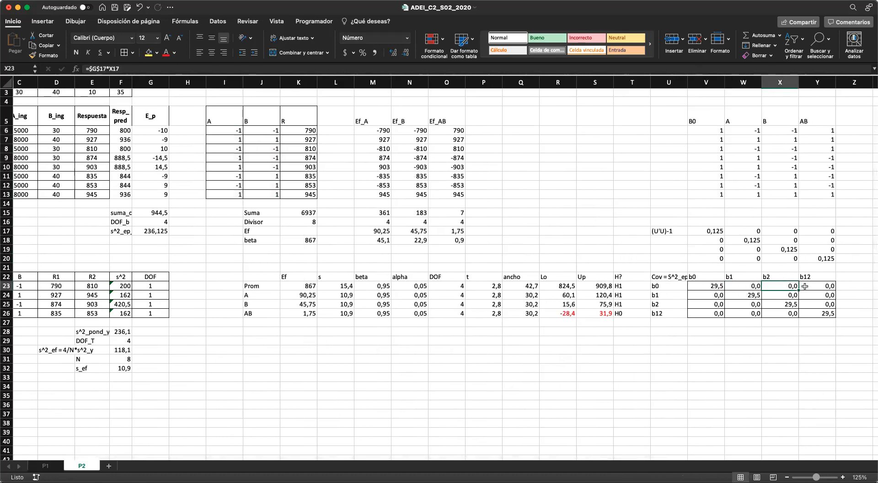
click(825, 285)
click(824, 296)
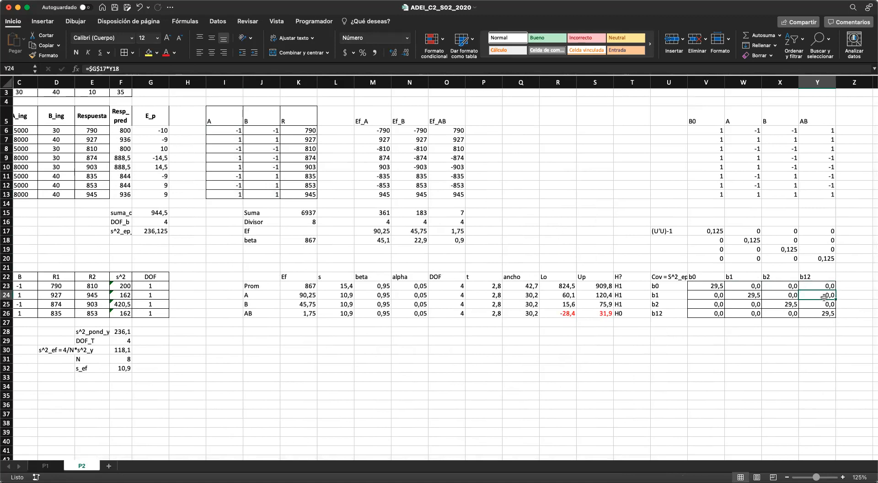
click(821, 306)
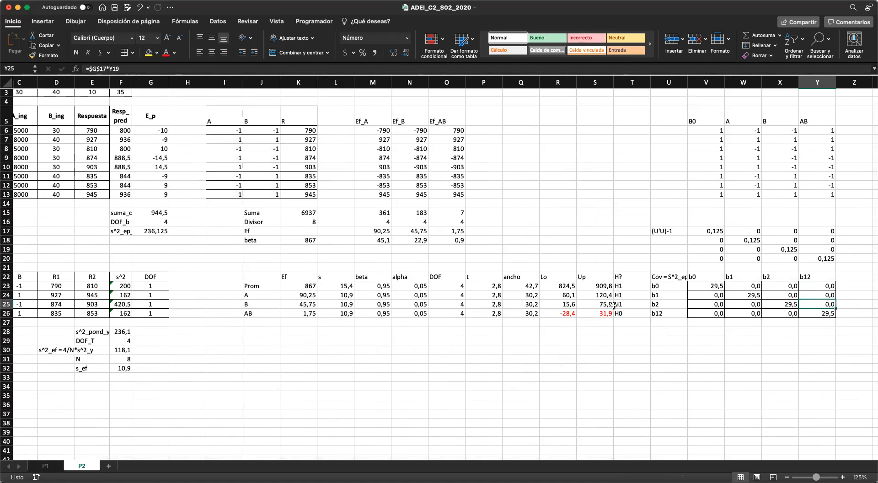
- Enter the label U'U-1 in AB17, beside the full four-column inverse
scroll(613, 304, right, 6)
scroll(613, 305, up, 1)
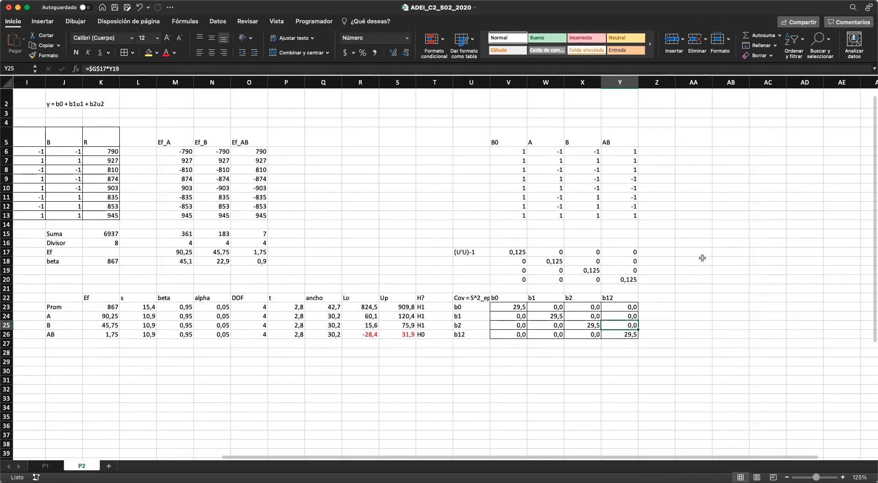
click(702, 253)
click(730, 253)
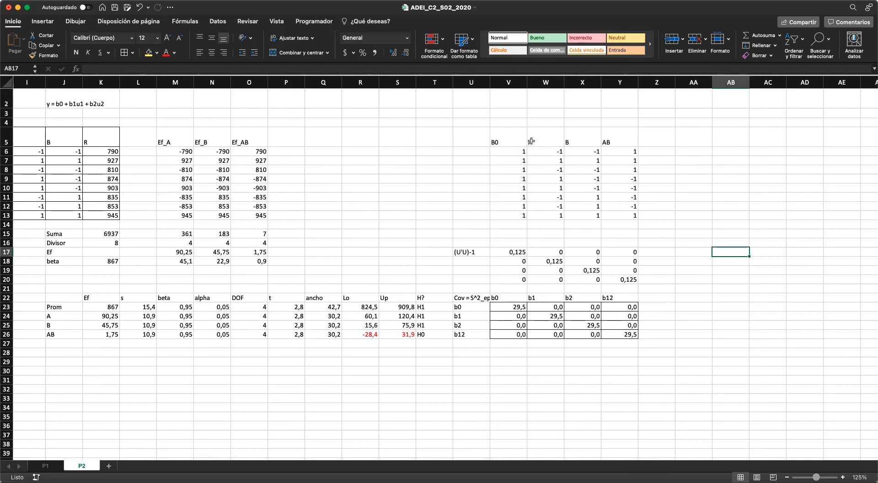
text(U'U-1)
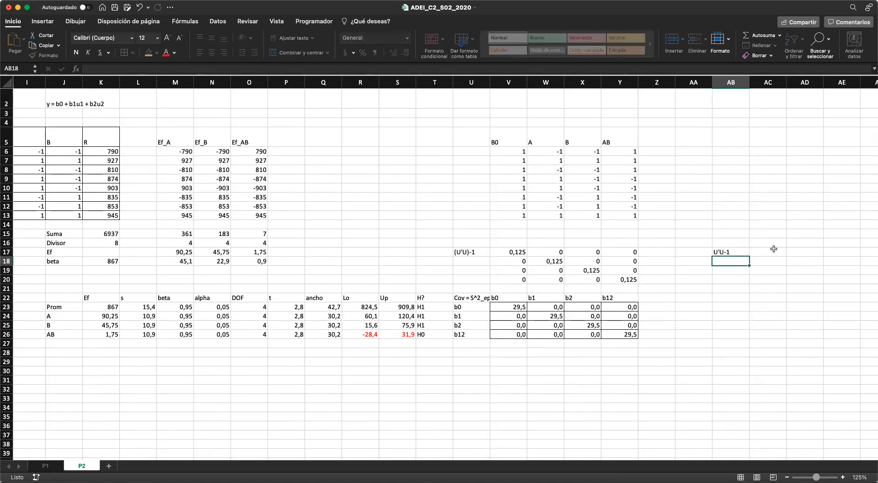
click(615, 137)
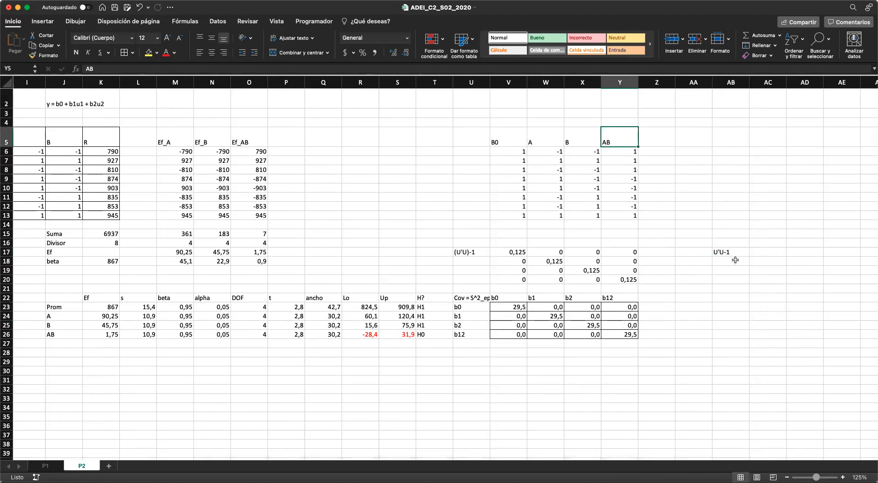
click(767, 250)
scroll(767, 250, right, 2)
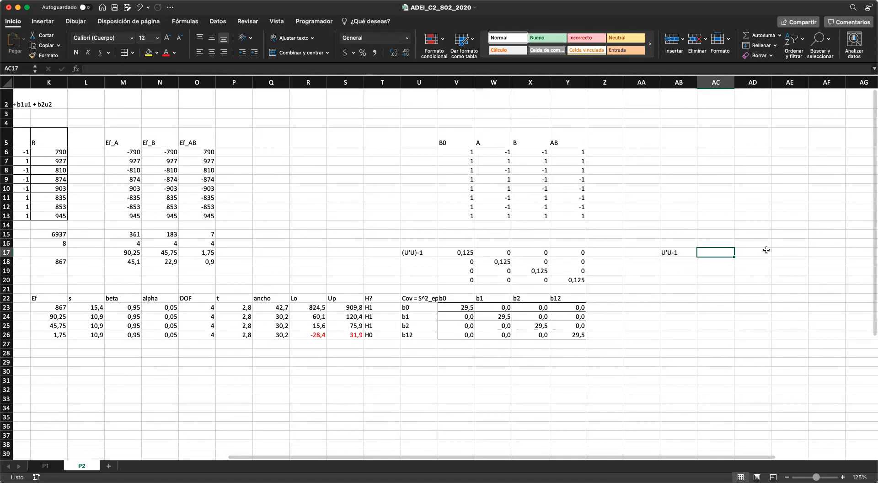
text(mmult)
key(Escape)
- Copy the V17 inverse formula's text into AC17, narrowing both ranges to V6:X13: =MINVERSA(MMULT(TRANSPONER(V6:X13);V6:X13))
double_click(456, 253)
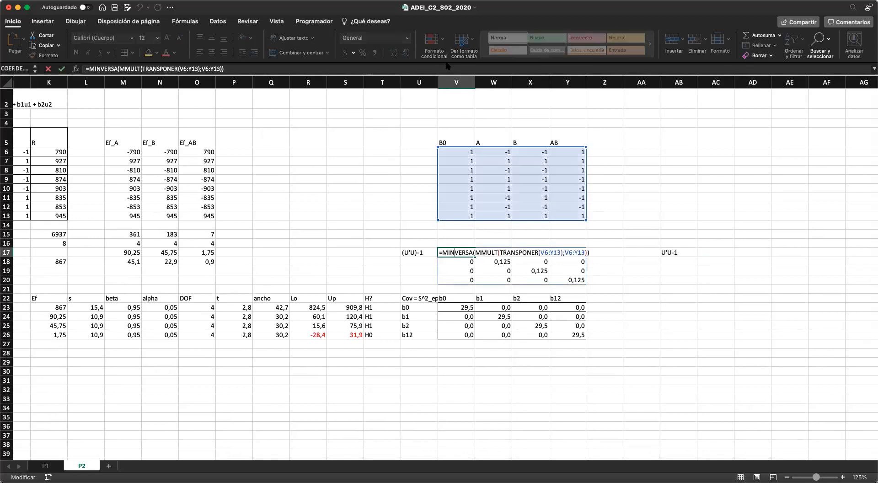
drag(355, 67, 83, 72)
key(super+c)
key(Return)
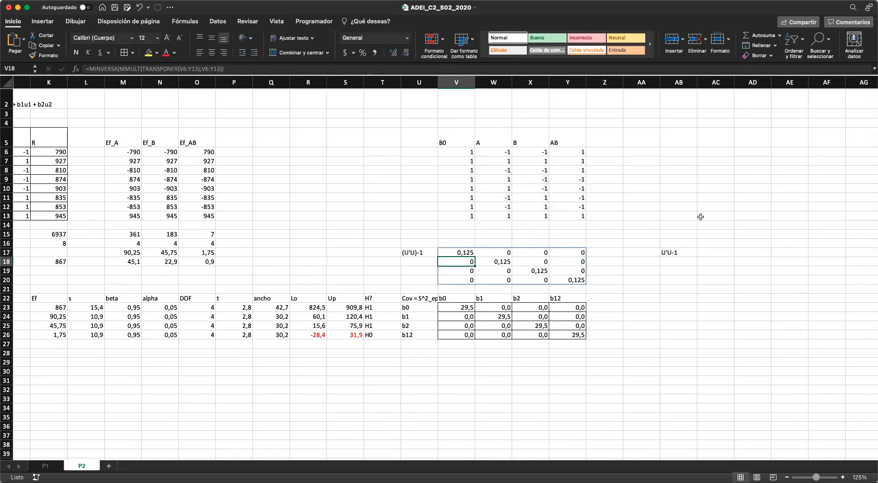
double_click(721, 251)
key(super+v)
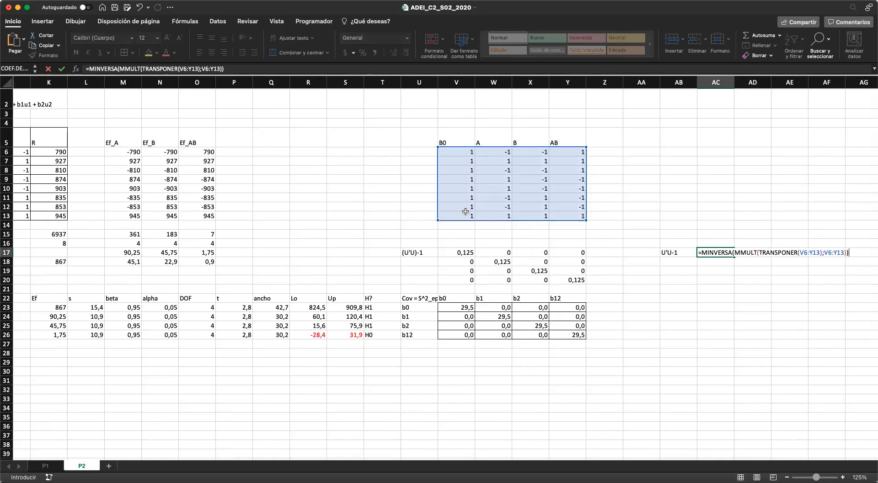
drag(585, 219, 559, 220)
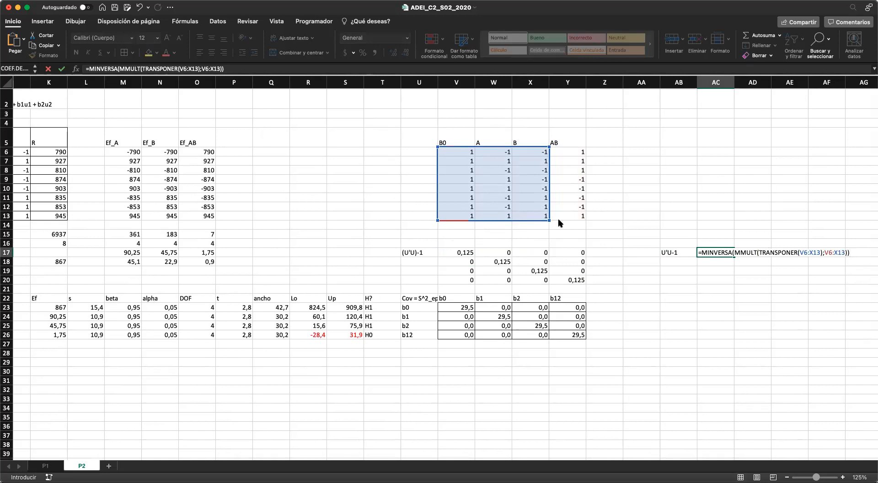
key(Return)
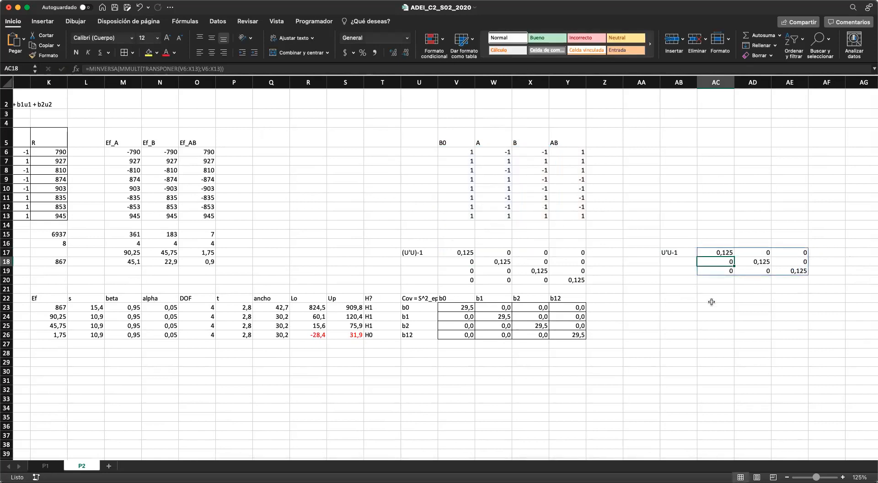
- Enter the label beta in AB22, below the reduced inverse
click(680, 303)
key(Up)
text(beta)
key(Return)
- Compute the reduced model's coefficients in AC22 with =MMULT(AC17#;MMULT(TRANSPONER(V6:X13);E6:E13))
key(Right)
key(Up)
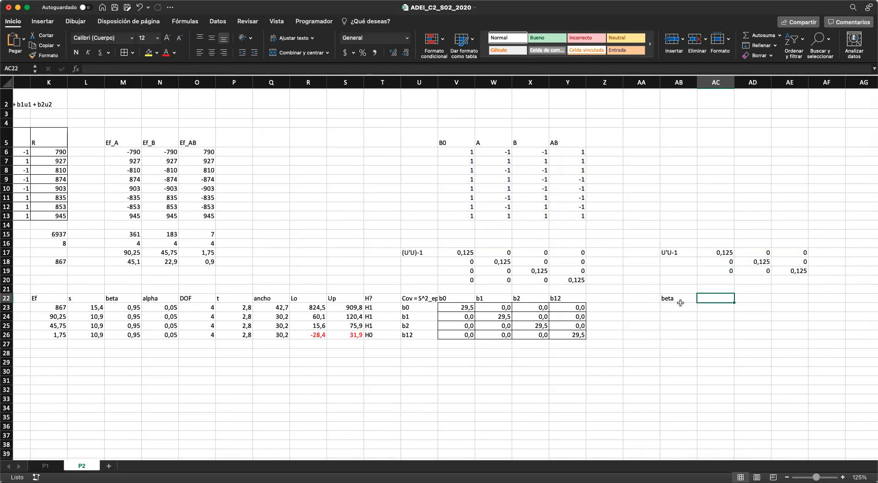
text(=mmult)
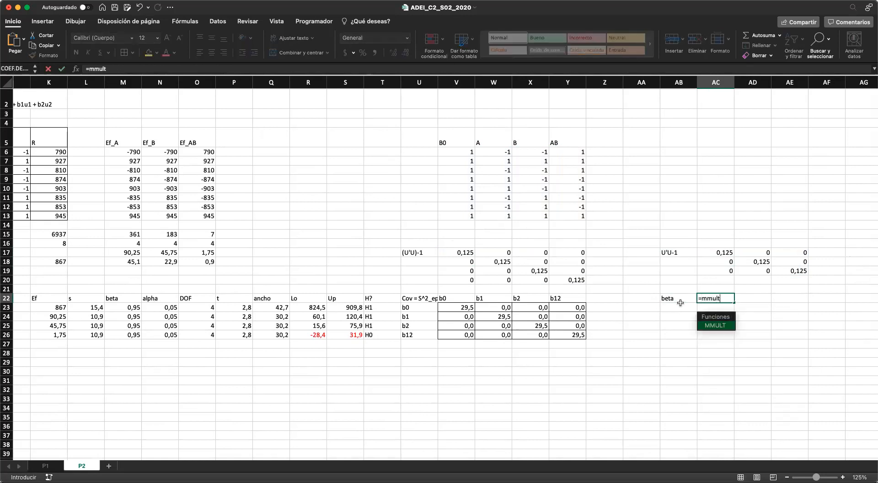
key(Tab)
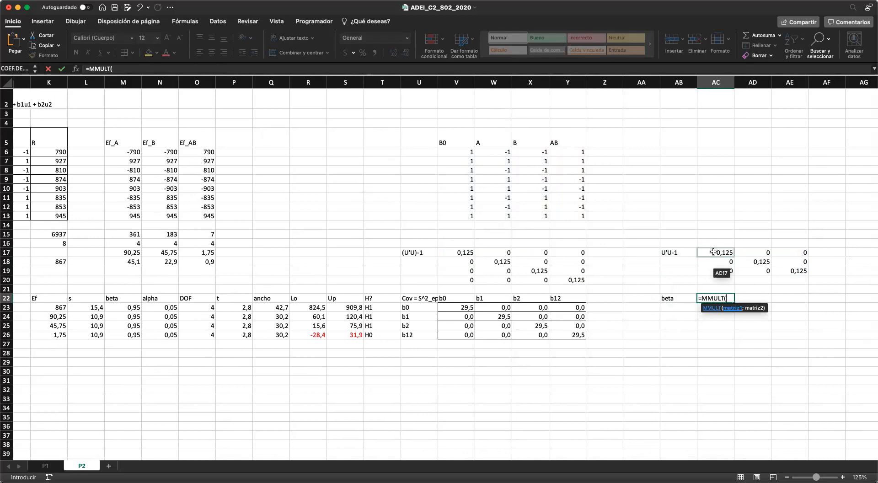
drag(713, 252, 780, 268)
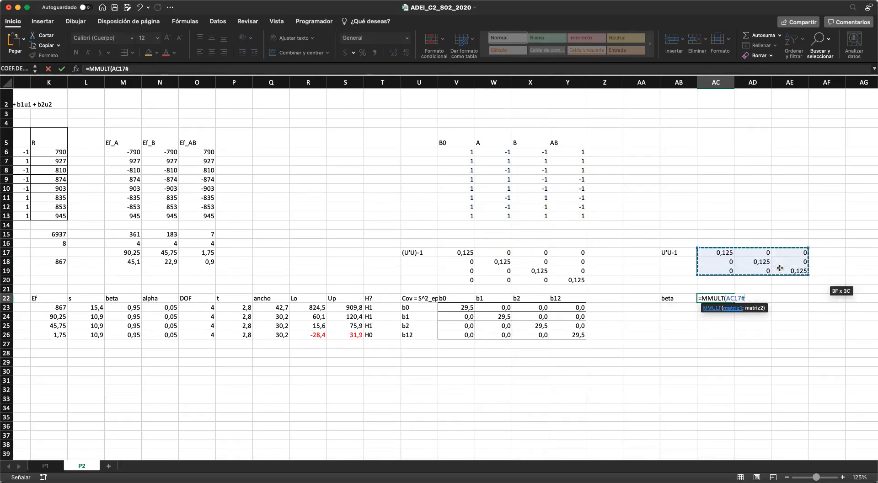
text(;mmult)
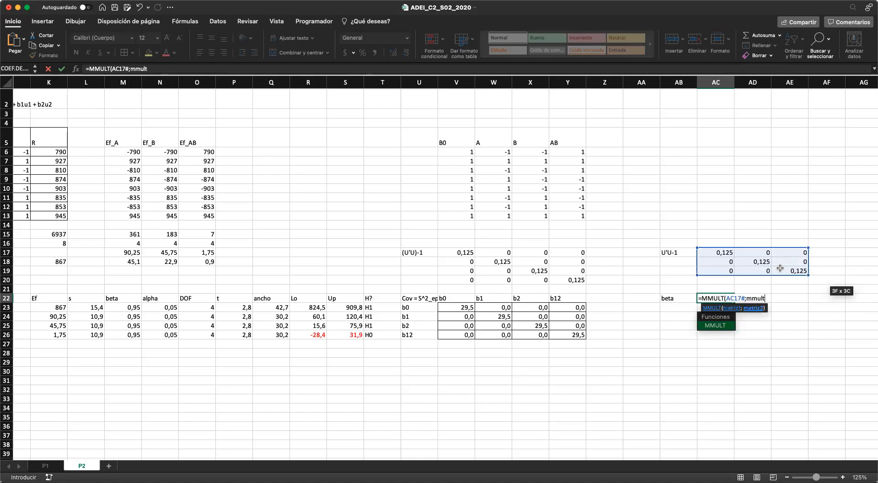
key(Tab)
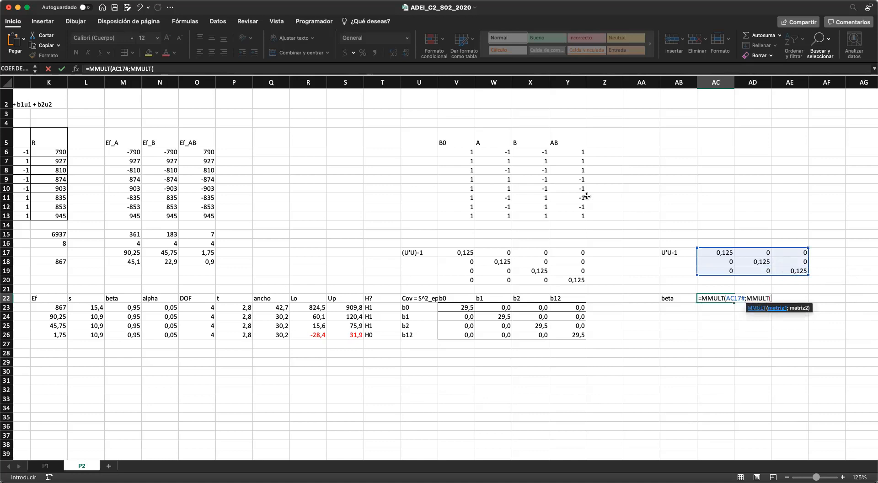
text(transp)
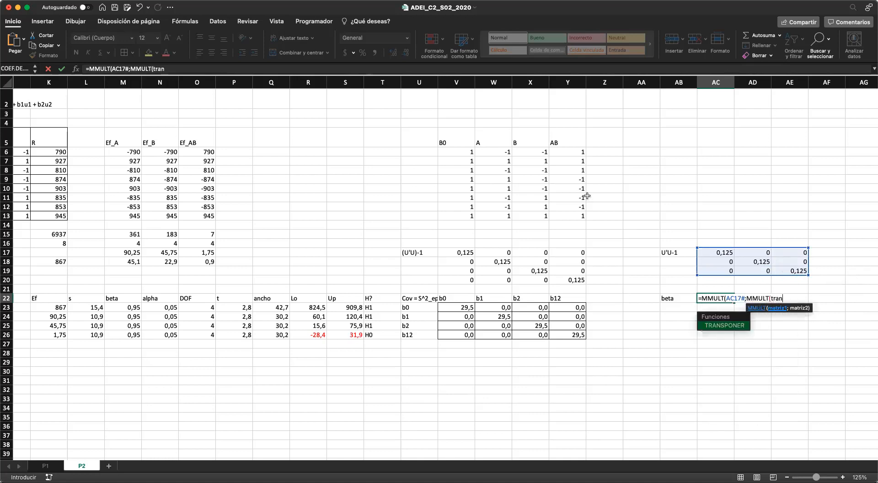
key(Tab)
drag(466, 152, 519, 219)
text();)
scroll(368, 256, left, 10)
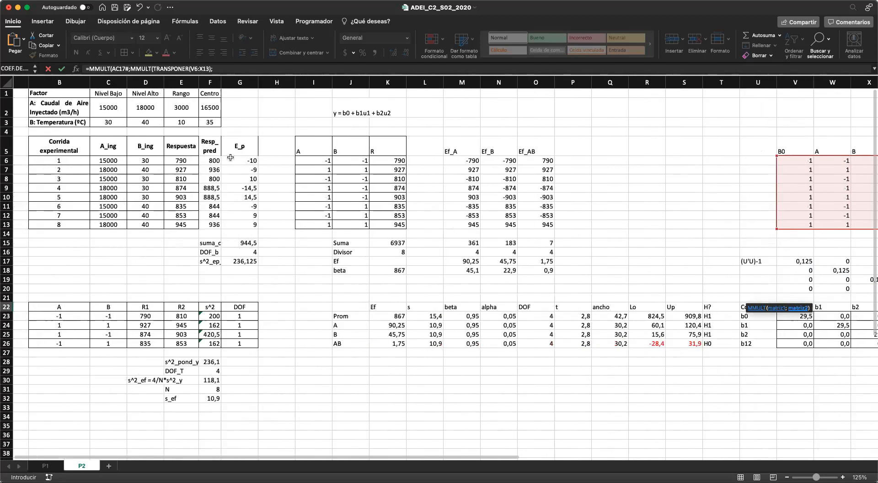
drag(181, 160, 183, 225)
scroll(352, 245, right, 10)
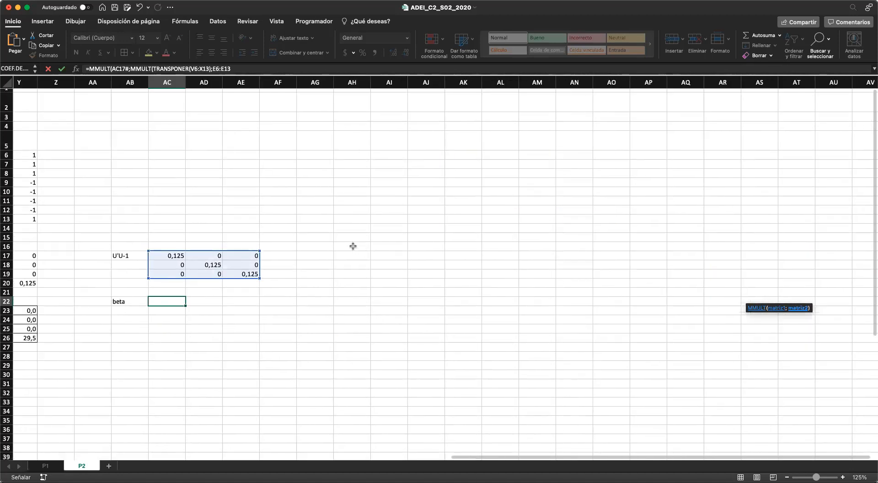
scroll(353, 246, left, 2)
text())
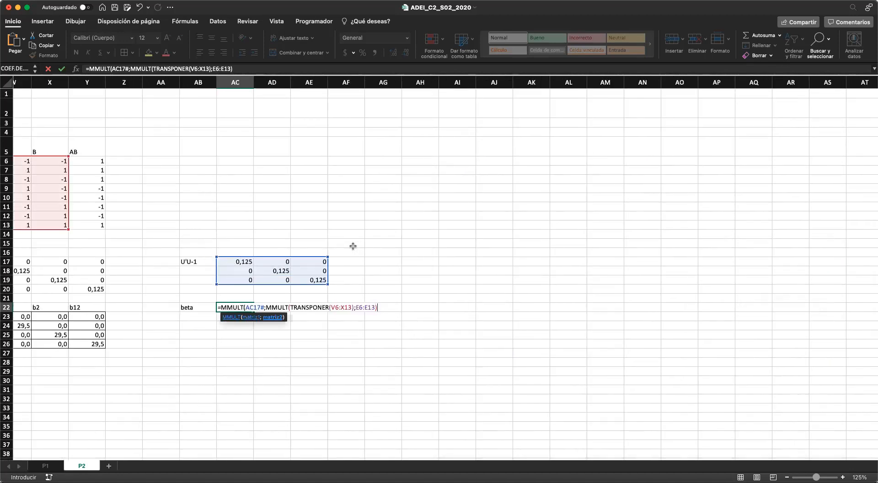
key(Return)
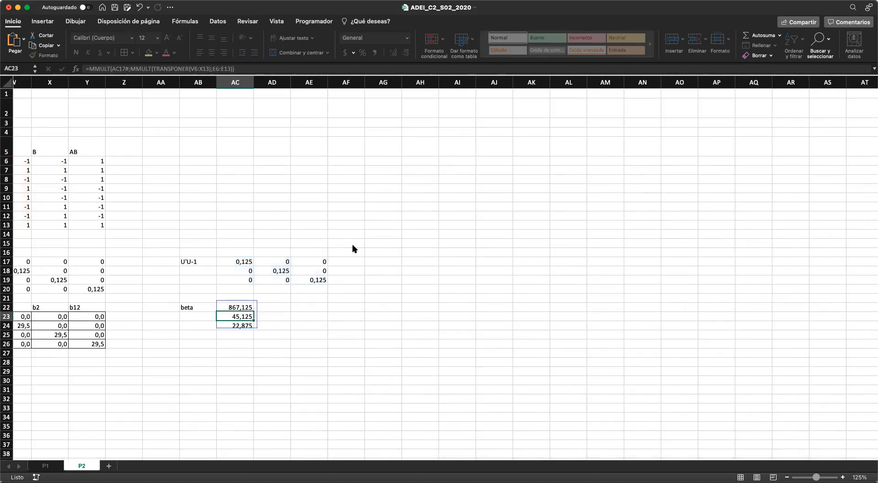
- Compare the reduced model's coefficients in AC22:AC24 with the earlier beta values in K18, M18 and N18
scroll(334, 311, left, 6)
click(461, 292)
scroll(481, 300, left, 10)
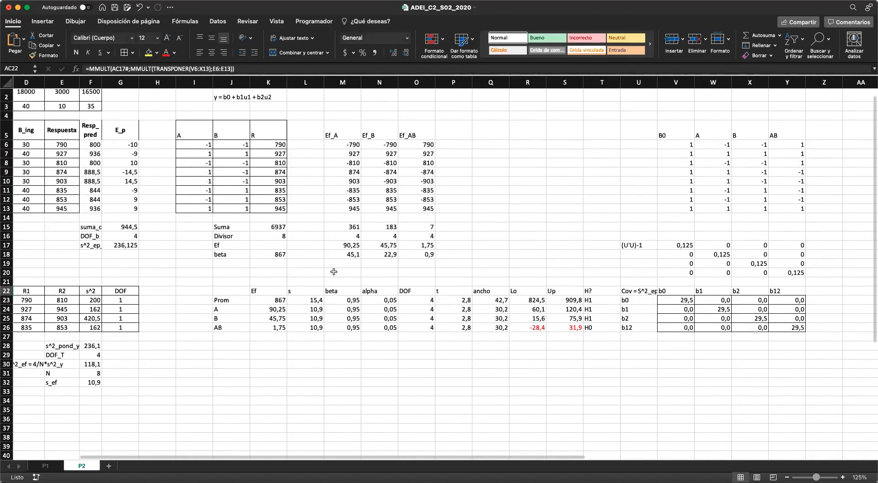
click(278, 254)
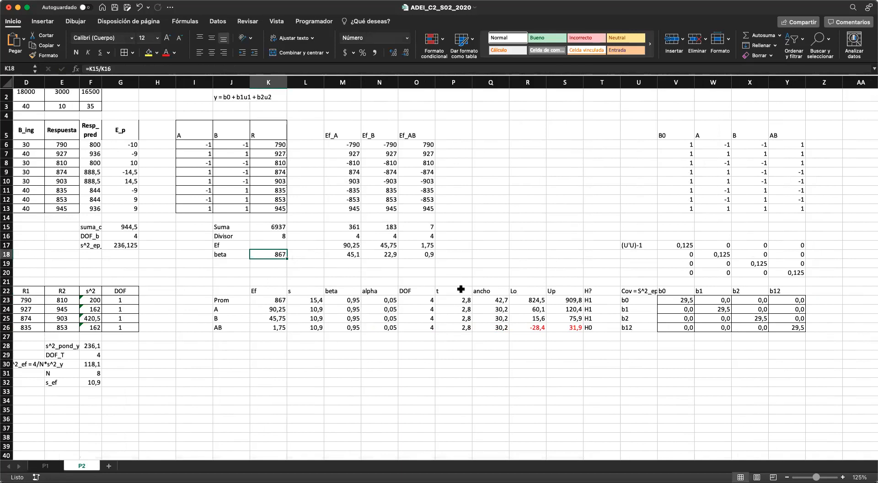
scroll(471, 291, right, 4)
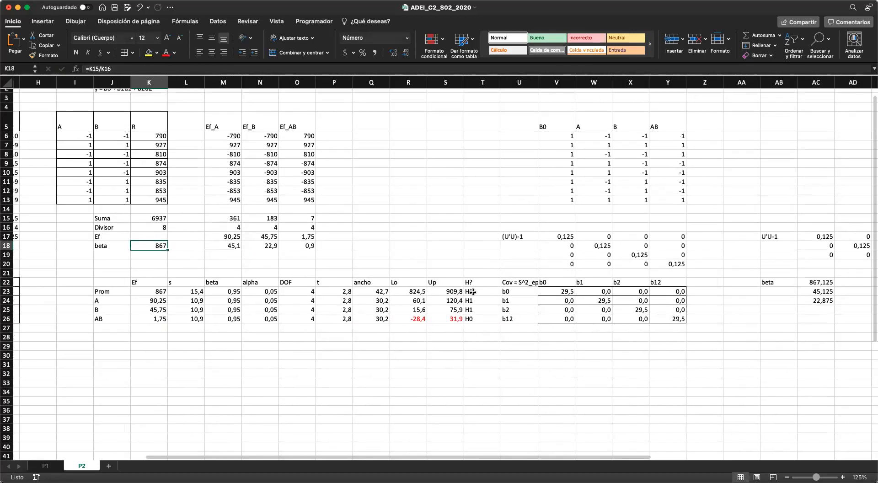
click(819, 291)
scroll(375, 273, left, 1)
scroll(375, 273, up, 1)
click(269, 250)
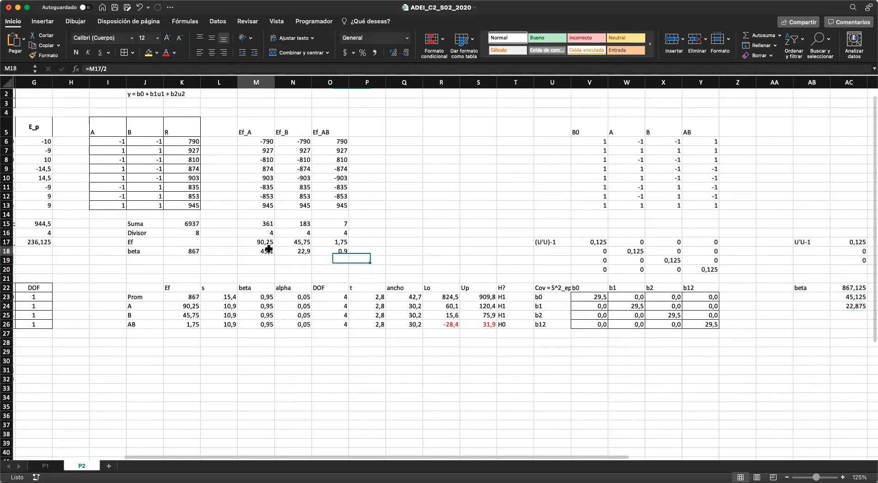
click(843, 302)
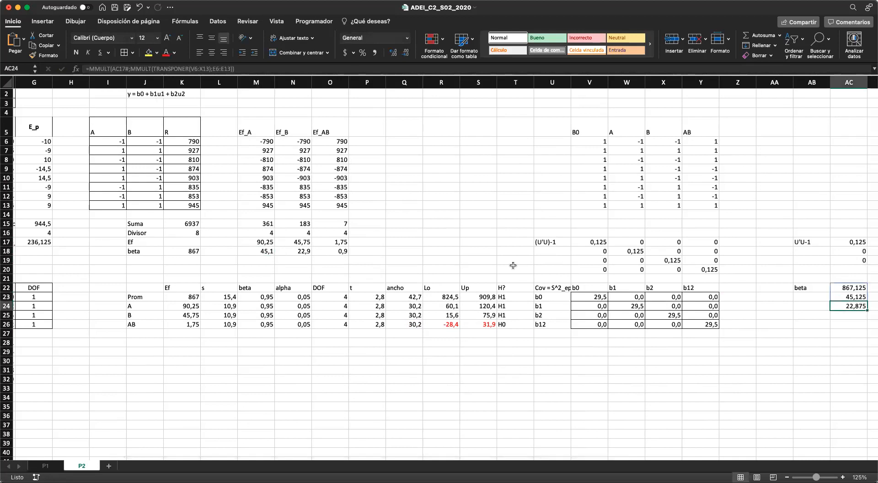
click(297, 251)
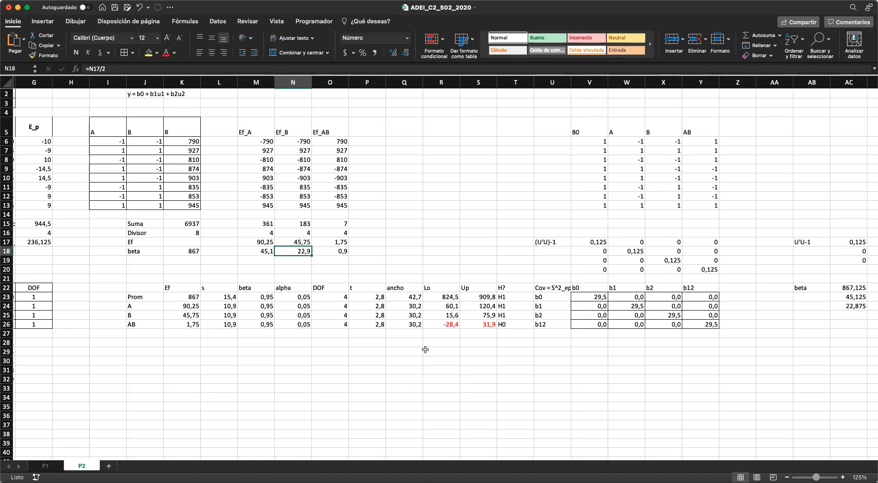
- Inspect the b0 row covariances in W23 and Y23 and the reduced model's beta formula in AC22
click(638, 297)
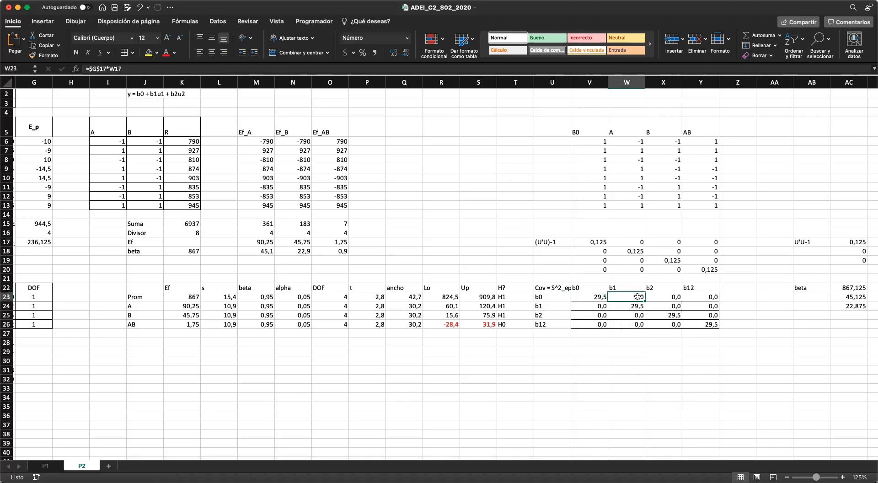
click(698, 296)
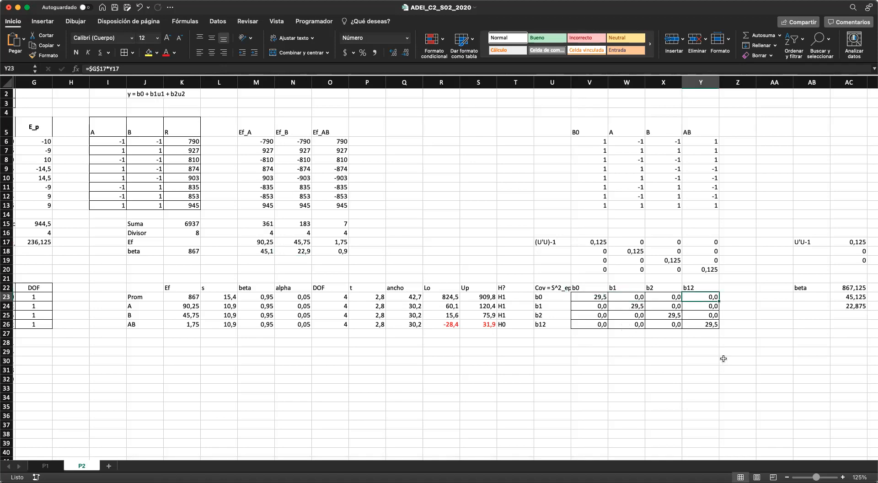
scroll(725, 359, right, 2)
scroll(725, 359, down, 1)
click(767, 277)
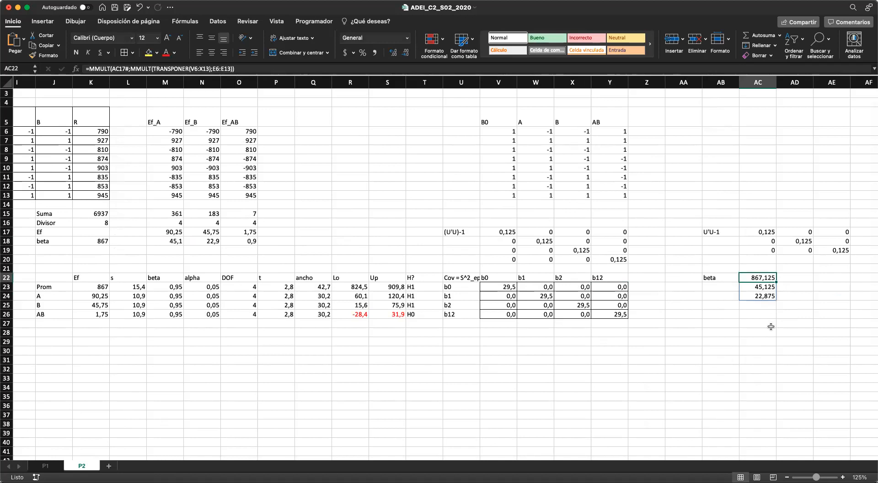
- Apply borders to the design matrix V6:Y13 and its headers V5:Y5, and center the headers
drag(497, 132, 603, 196)
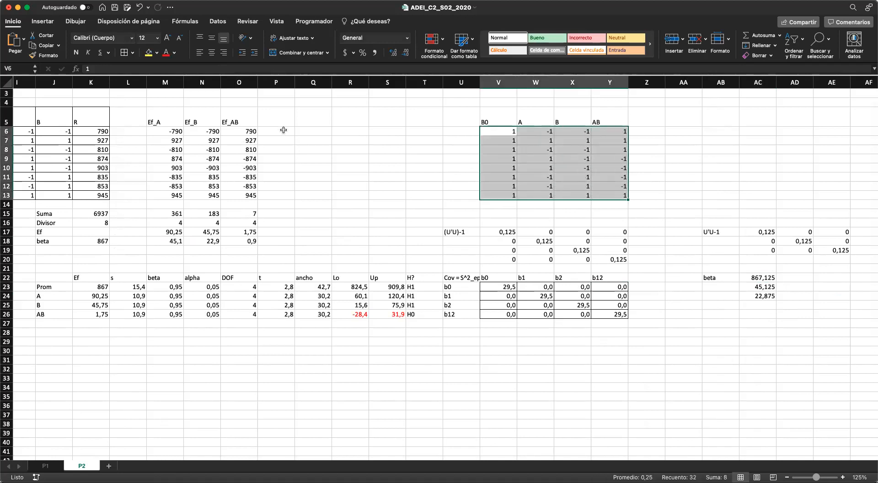
click(124, 52)
click(367, 185)
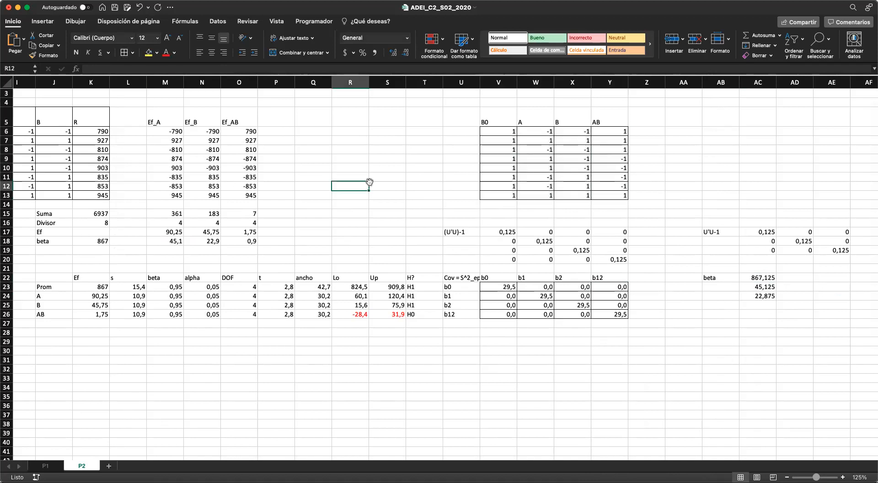
drag(505, 118, 594, 121)
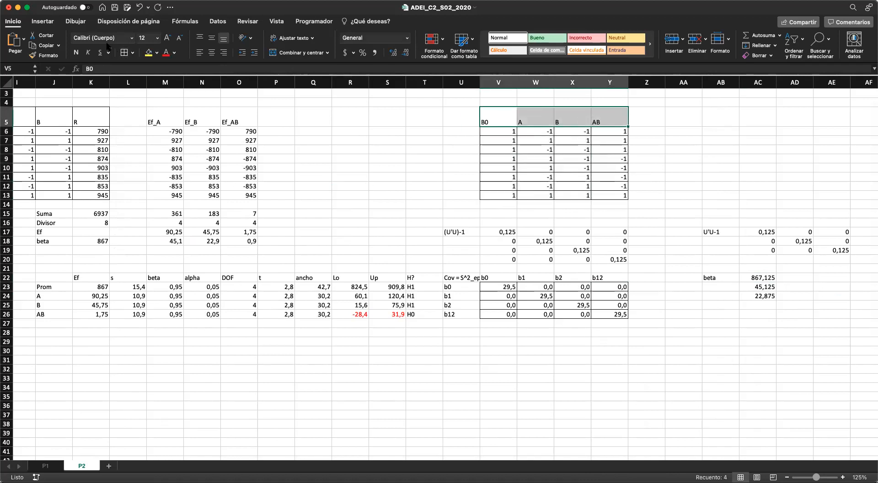
click(124, 52)
click(212, 53)
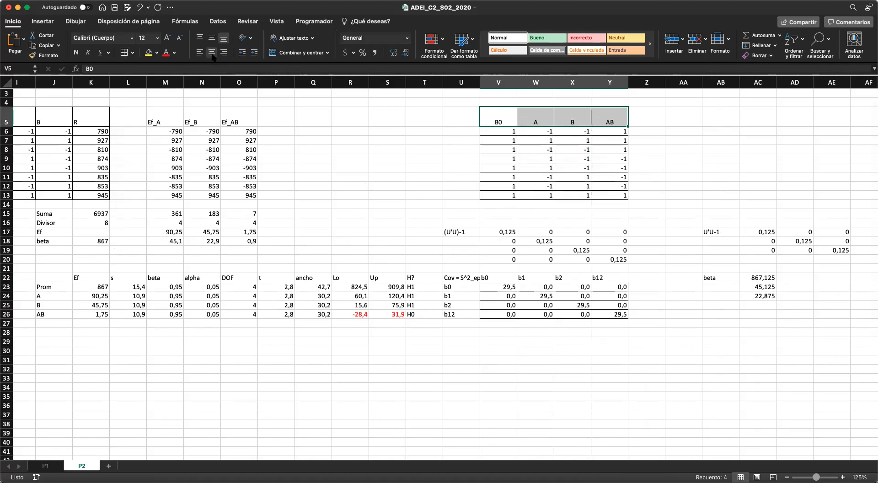
- Examine the covariance terms in row 23 alongside the design matrix columns in V6:Y13
click(550, 287)
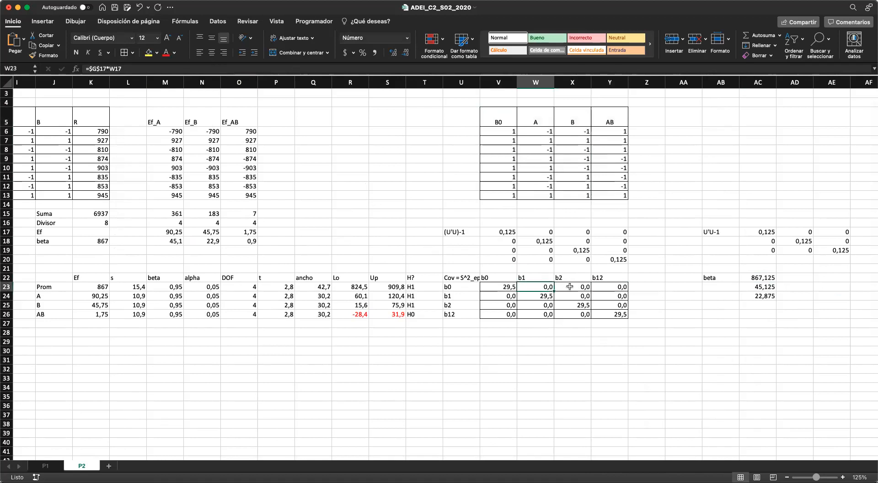
click(572, 287)
click(609, 287)
click(610, 276)
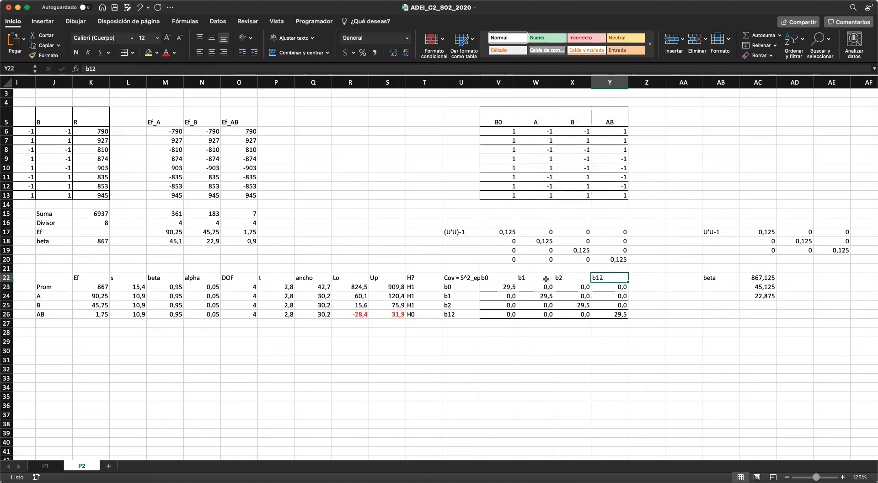
scroll(593, 304, up, 2)
scroll(593, 303, left, 1)
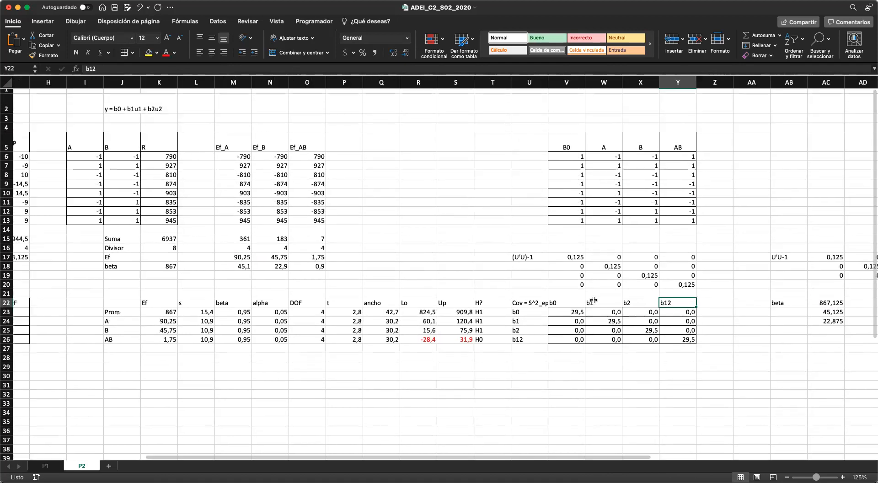
drag(576, 157, 664, 222)
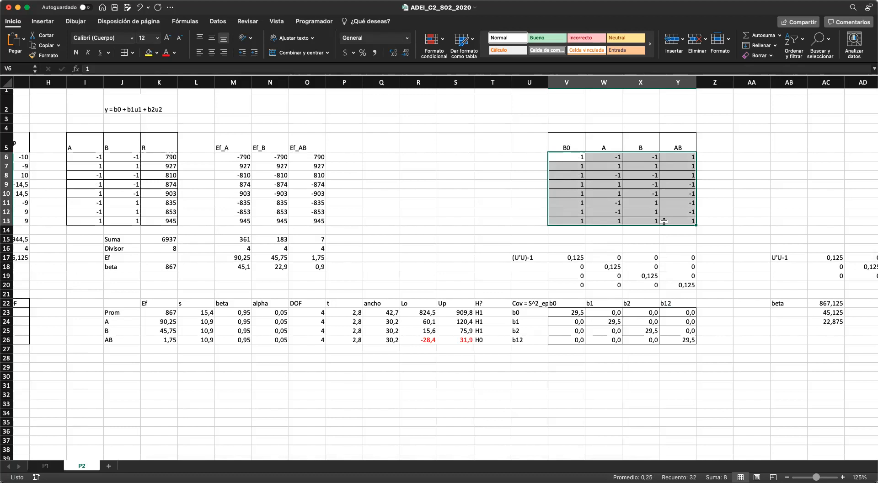
drag(574, 156, 663, 221)
scroll(610, 192, down, 1)
scroll(610, 191, right, 4)
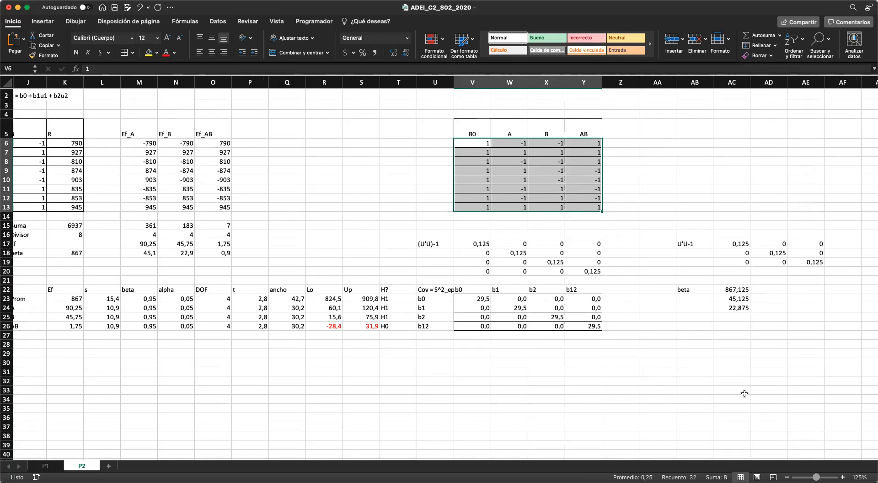
click(519, 299)
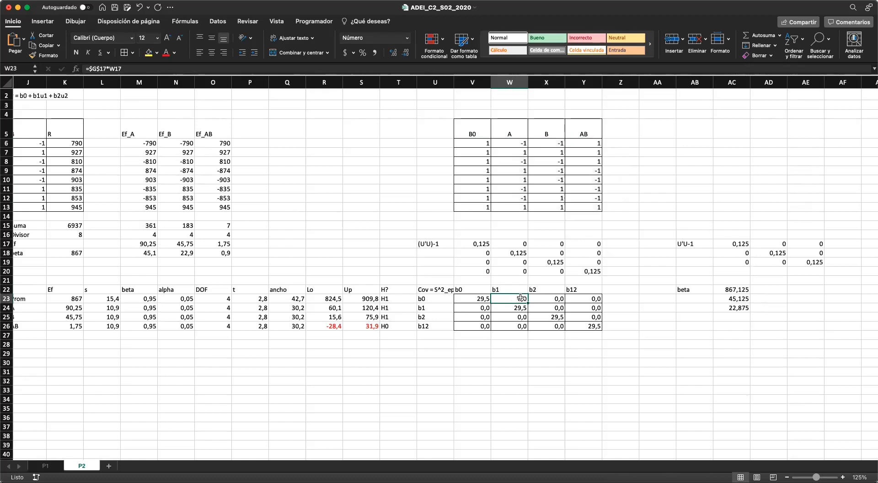
click(589, 299)
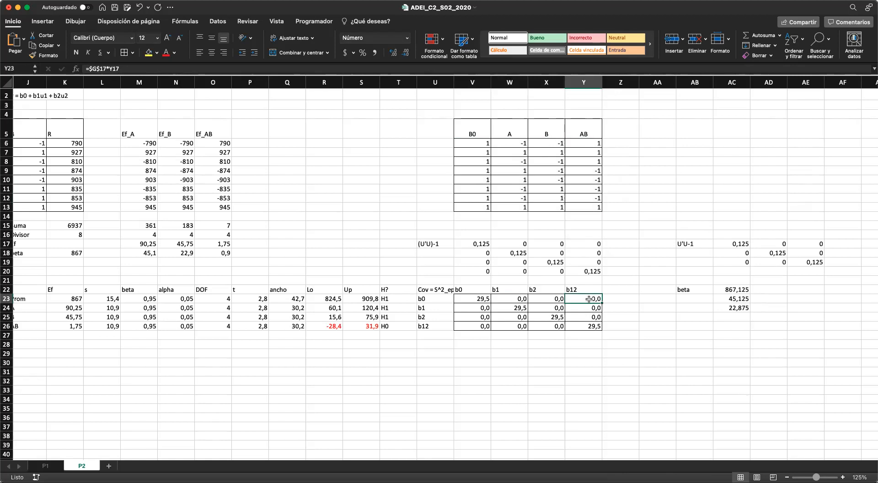
click(511, 296)
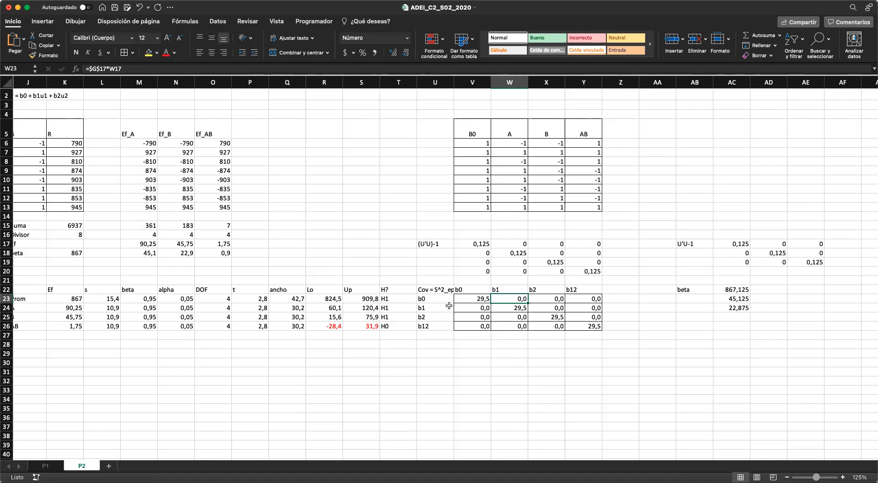
- Review the whole sheet, examining the covariance matrix V23:Y26 and the coded factor columns I6:J13
scroll(388, 305, down, 3)
scroll(387, 306, down, 2)
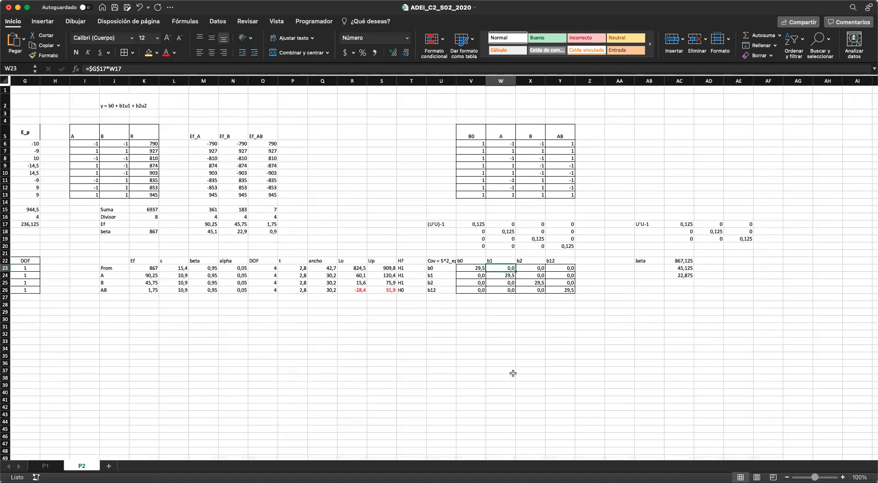
scroll(513, 373, down, 2)
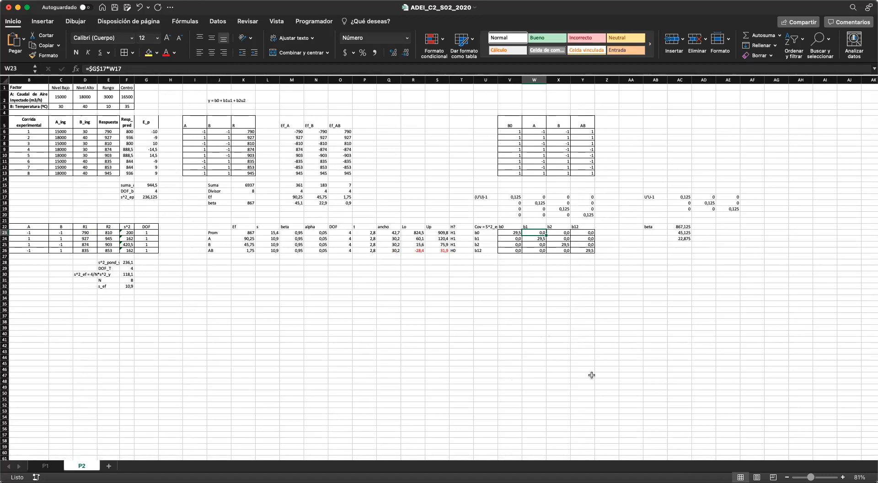
scroll(565, 369, left, 2)
scroll(563, 370, down, 1)
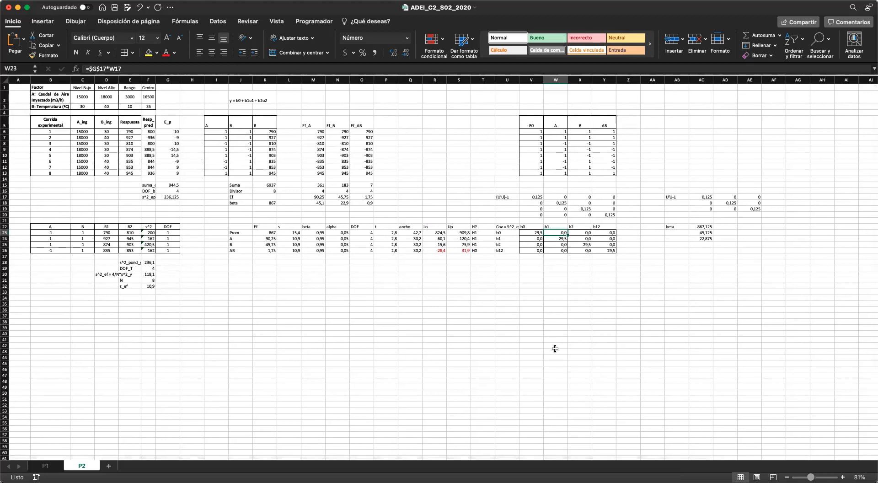
click(530, 249)
click(538, 233)
drag(563, 245, 594, 252)
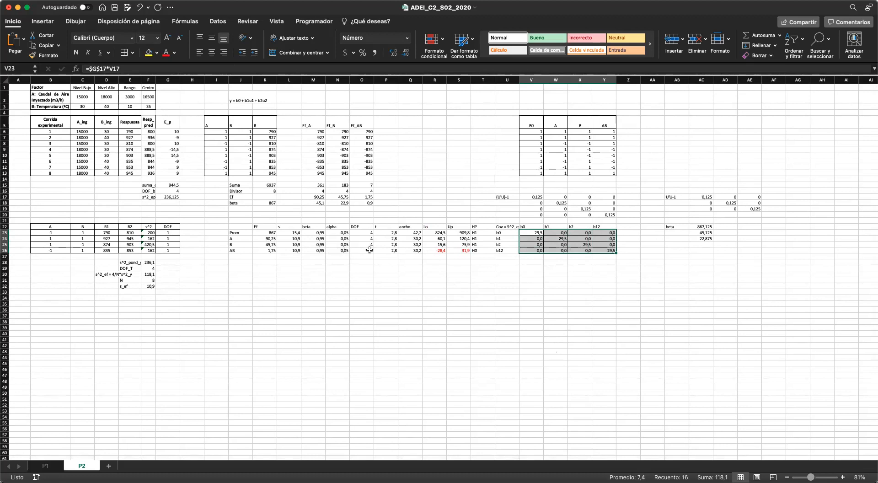
drag(218, 134, 241, 174)
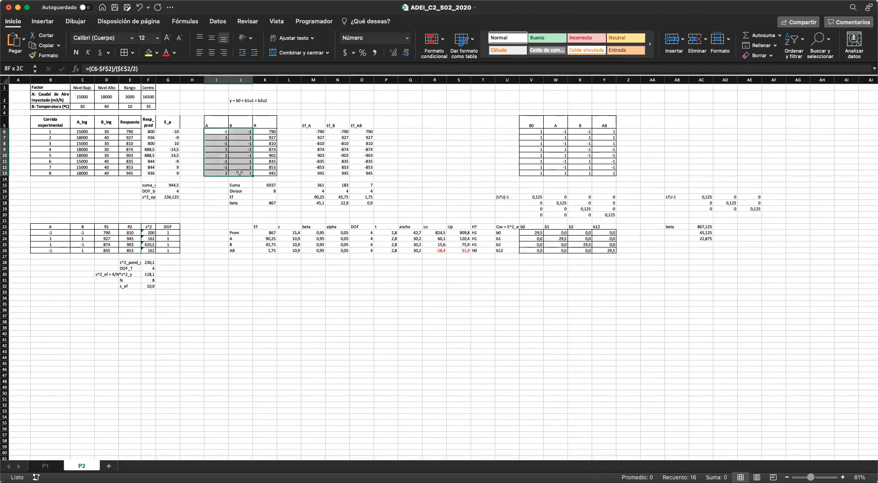
click(305, 331)
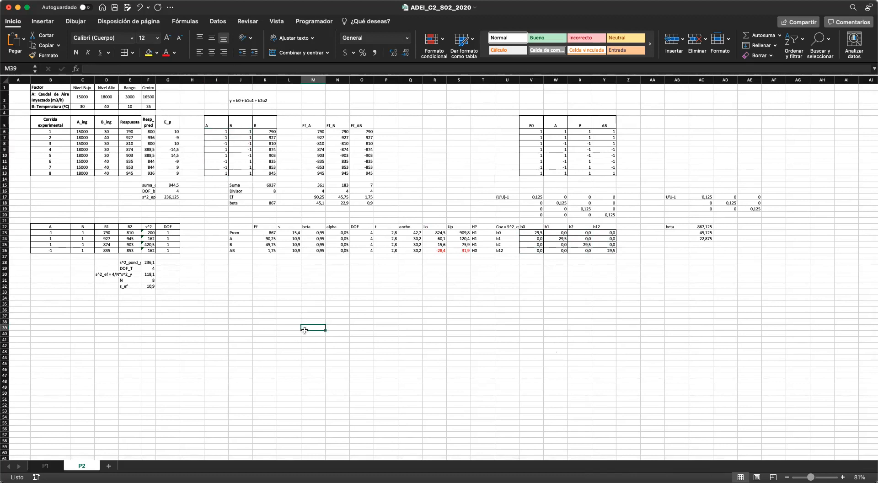
click(225, 280)
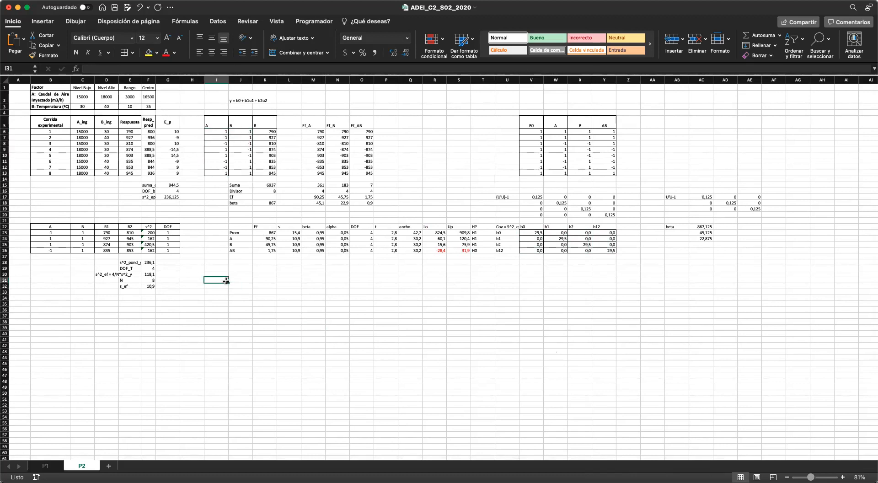
- Enlarge the model equation in J2 by four font-size increments
click(235, 96)
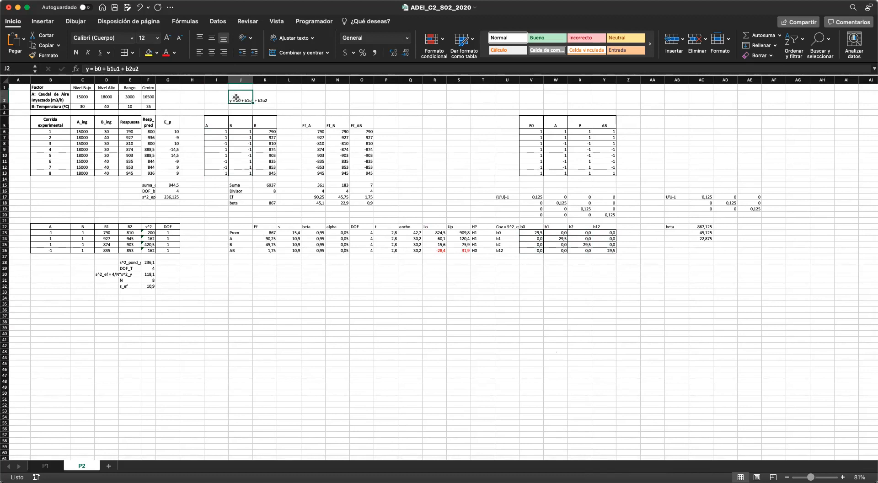
click(167, 37)
click(167, 37)
click(167, 37)
click(167, 37)
- Enter the label b0 in J31 and link K31 to the mean coefficient with =K18
click(242, 277)
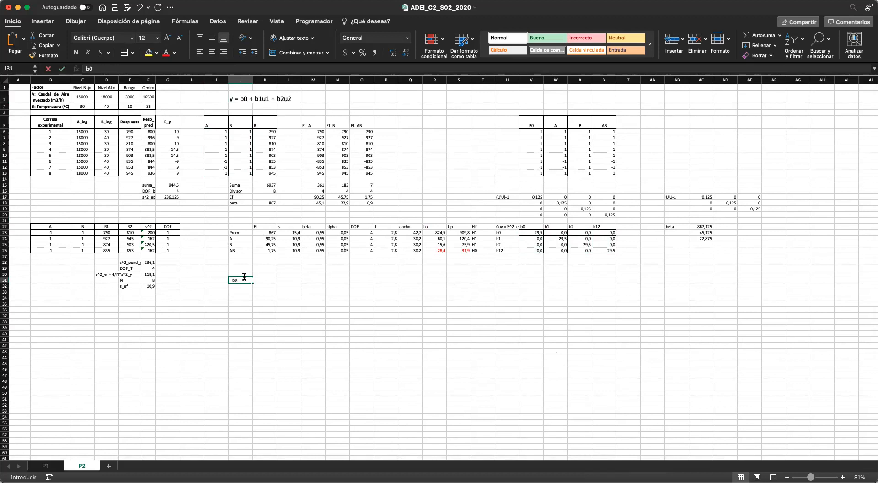
text(b0)
key(Tab)
text(=)
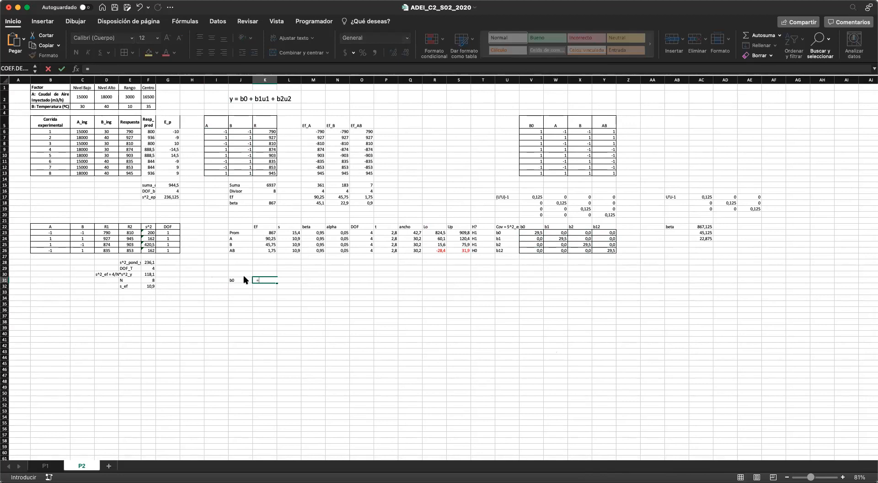
click(264, 205)
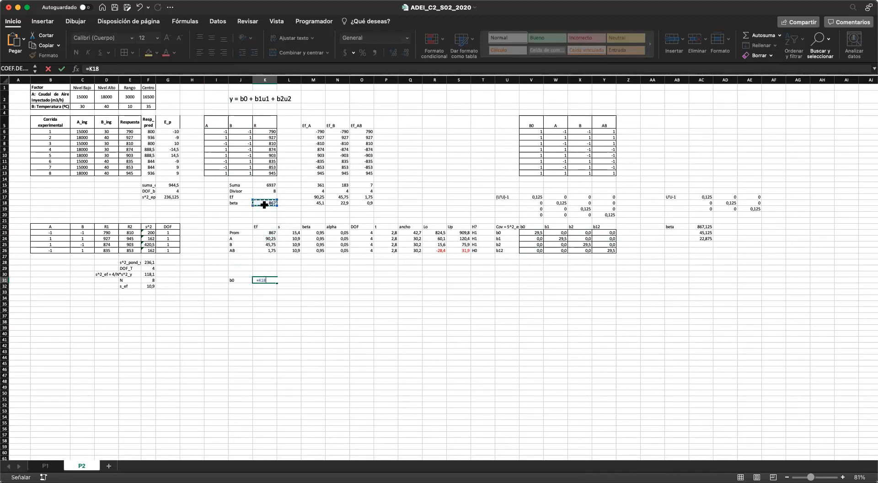
key(Return)
- Enter the label bA in J32 and link K32 to factor A's beta coefficient with =M18
click(238, 288)
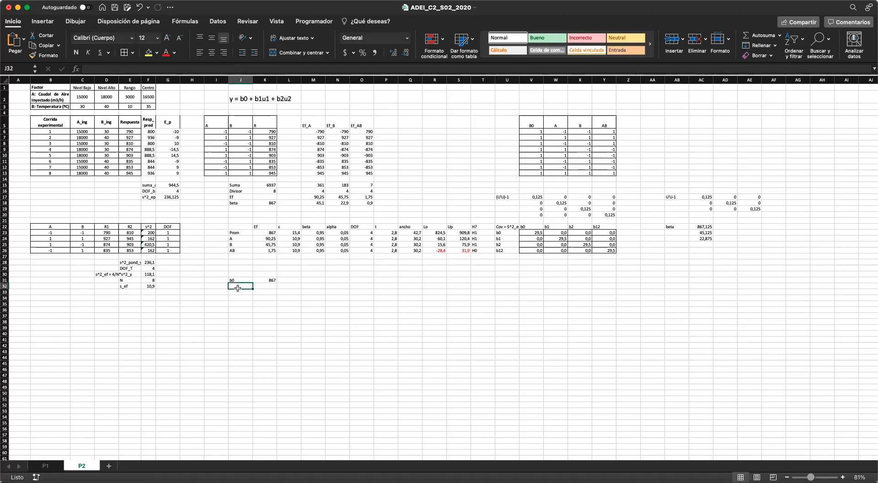
text(bA)
key(Tab)
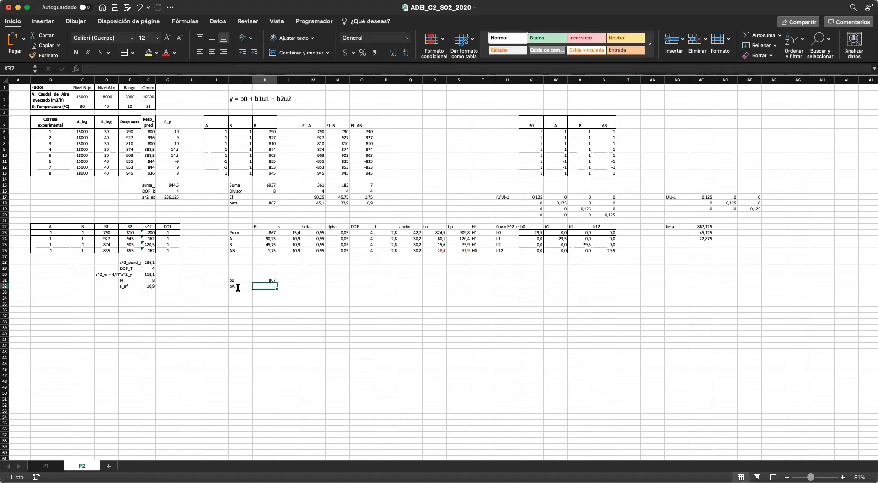
text(=)
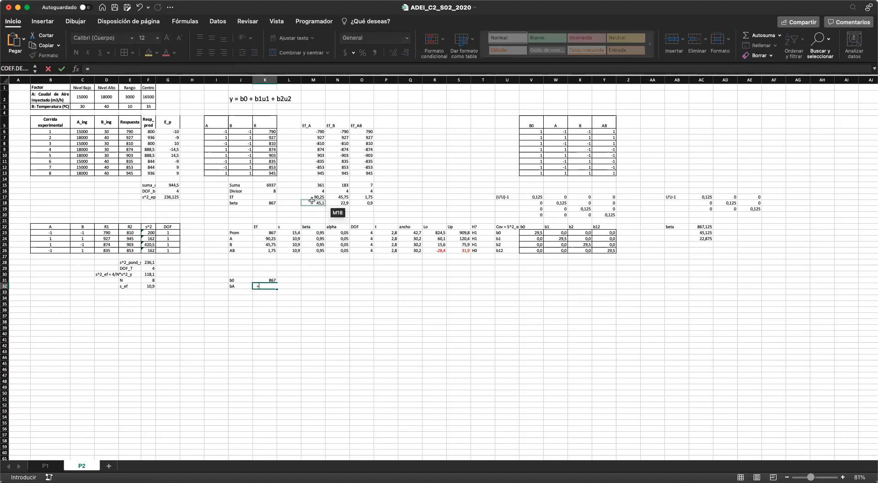
click(312, 201)
key(Return)
key(Return)
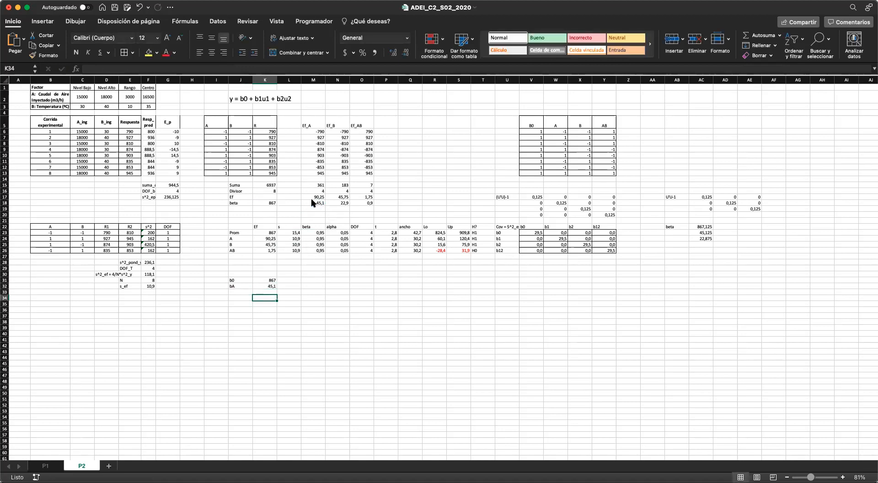
- Enter the label bB in J33 and link K33 to factor B's beta coefficient in N18
key(Left)
key(Up)
text(bA)
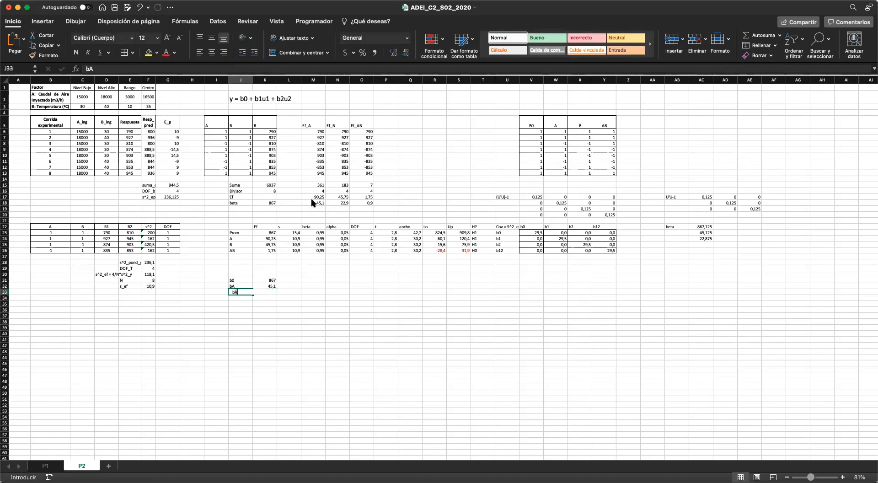
key(Tab)
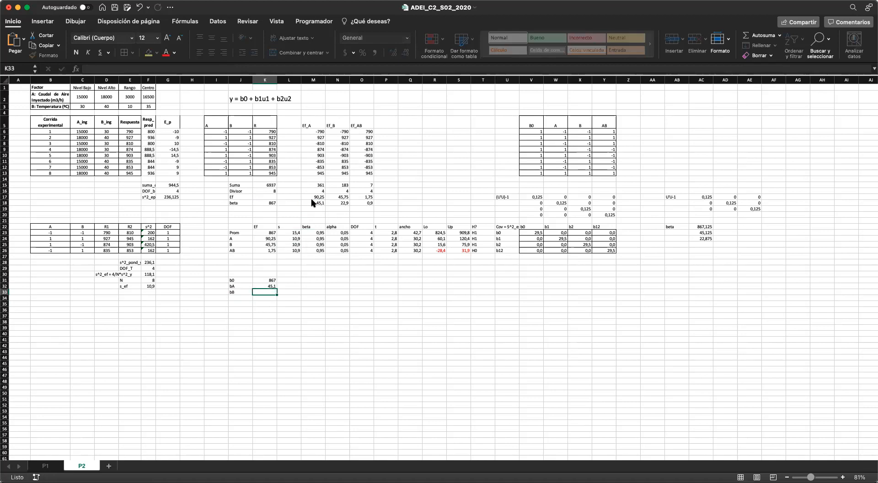
text(=)
click(348, 202)
key(Return)
- Make the coefficient list J31:K33 bold and enlarge its font to size 18
click(250, 282)
drag(250, 287, 272, 293)
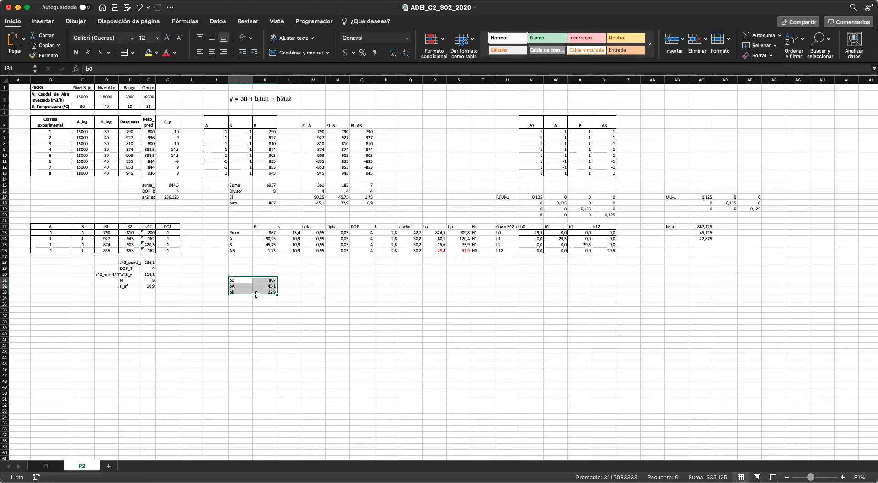
click(76, 53)
click(168, 39)
click(168, 38)
click(168, 39)
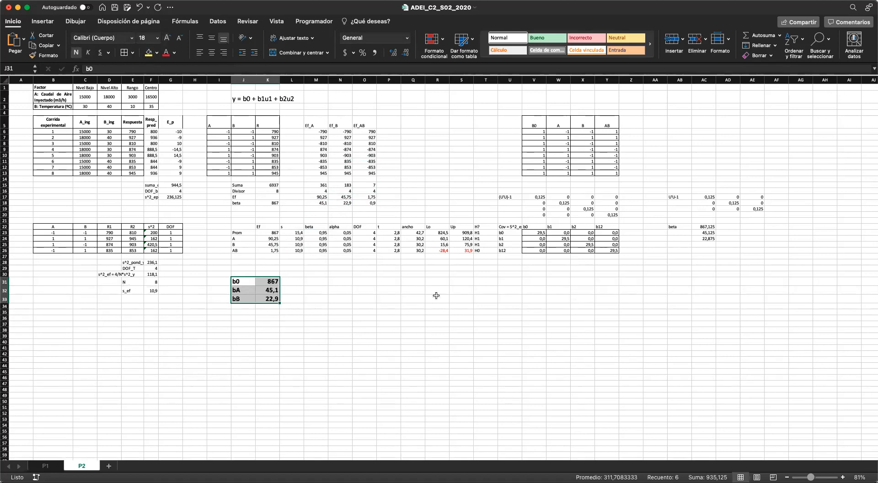
click(435, 297)
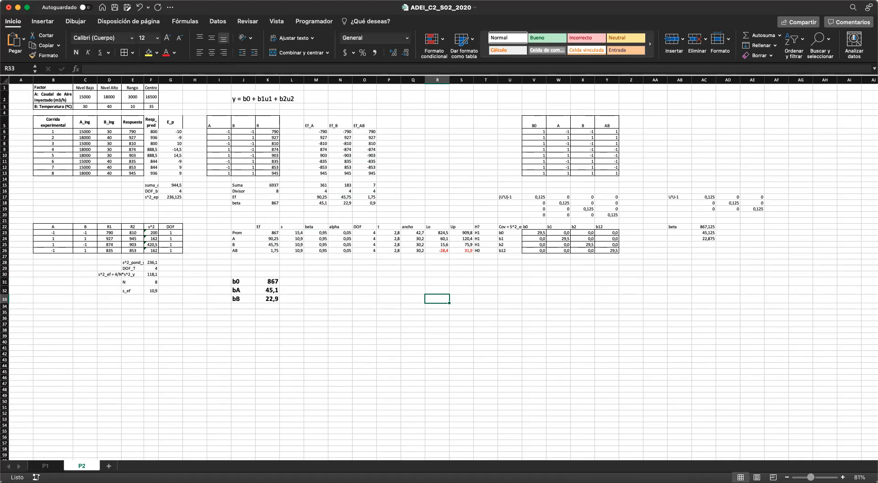
- Insert three blank columns before column H to make room beside the experimental data table
click(661, 334)
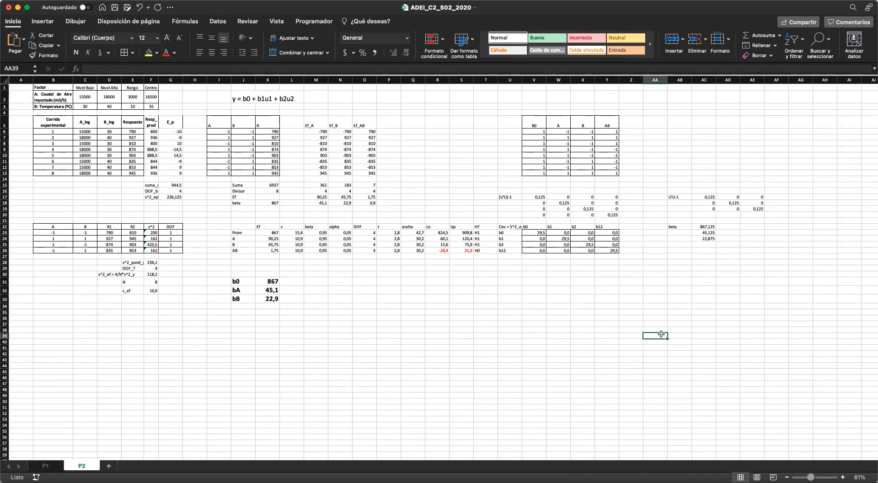
click(176, 186)
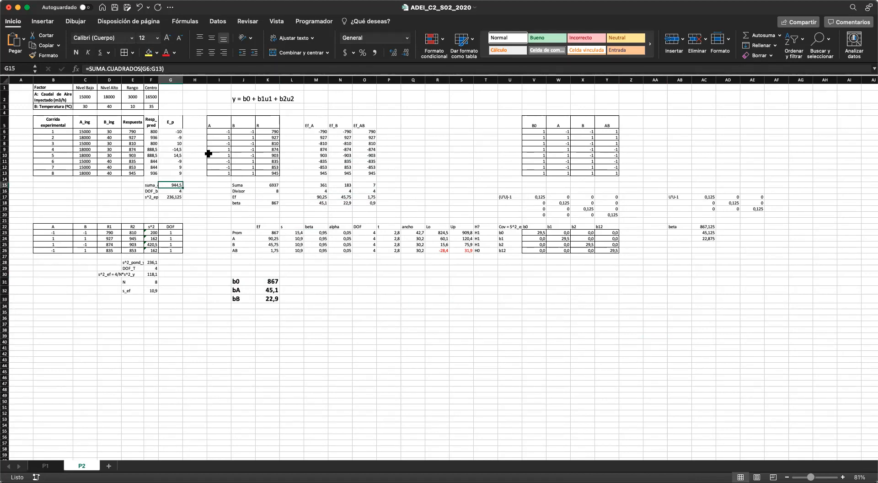
click(196, 80)
right_click(196, 81)
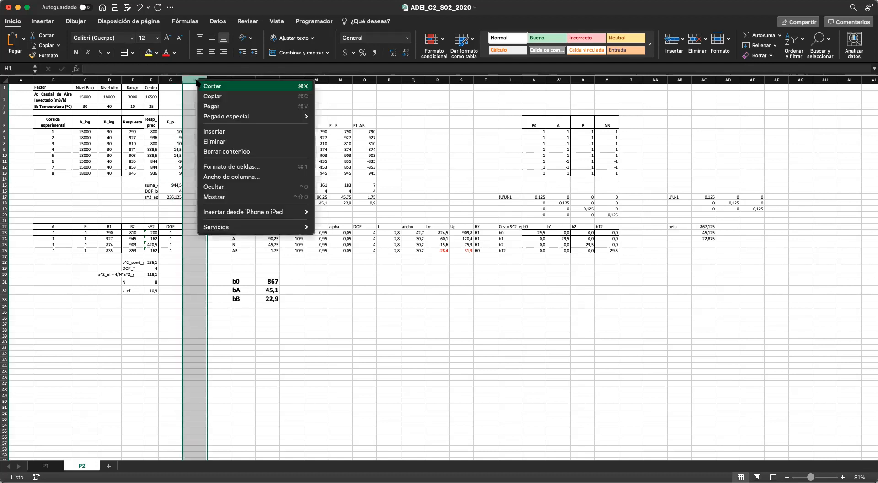
click(229, 131)
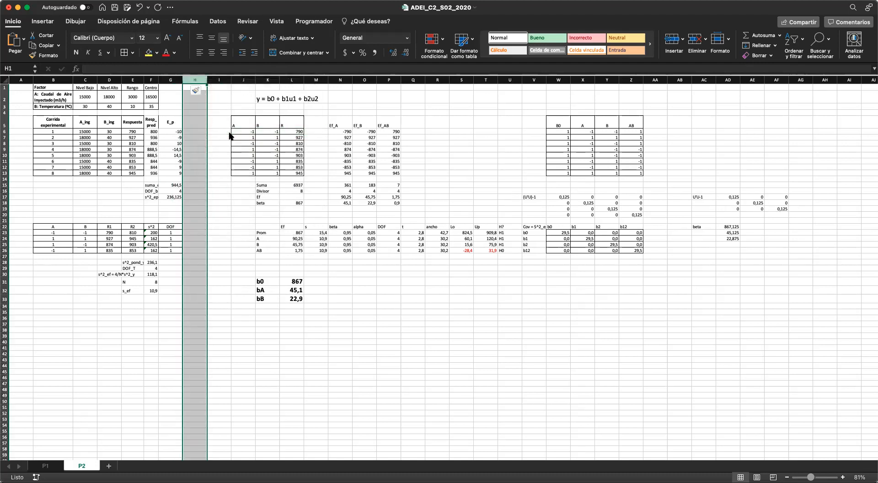
drag(197, 80, 219, 78)
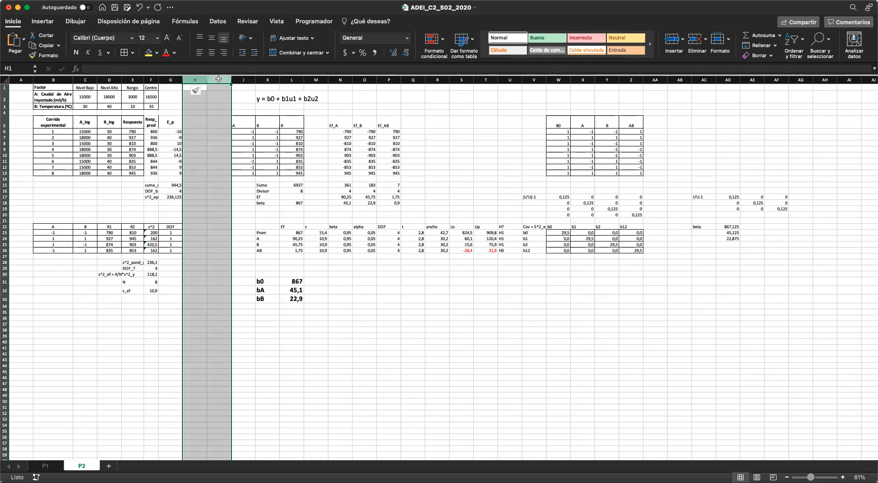
right_click(219, 79)
click(238, 132)
click(268, 238)
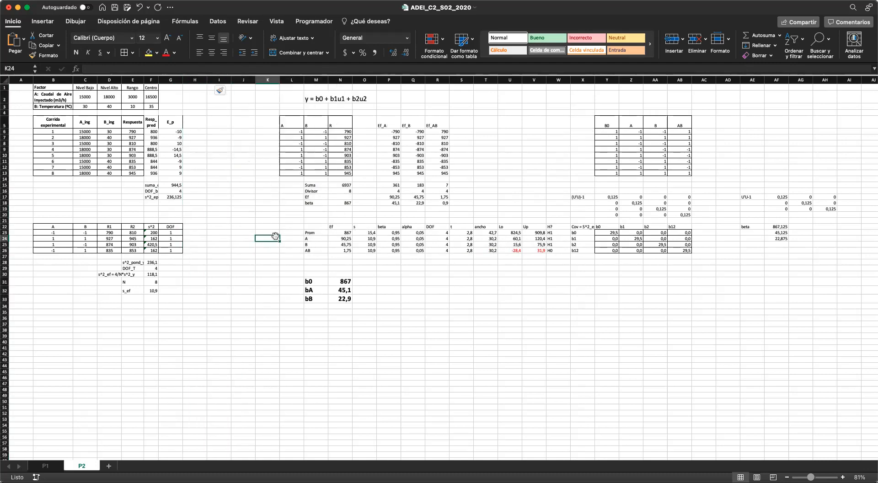
- Insert two more blank columns before column I
click(216, 77)
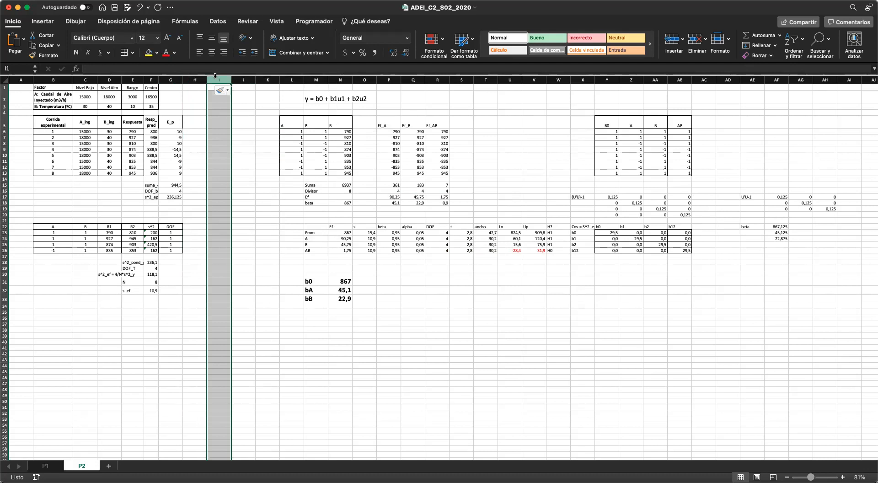
shift+click(240, 79)
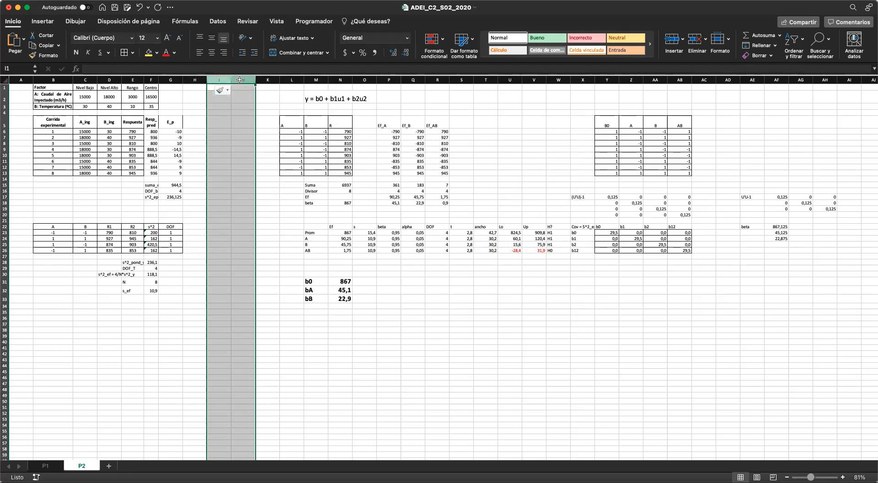
right_click(240, 79)
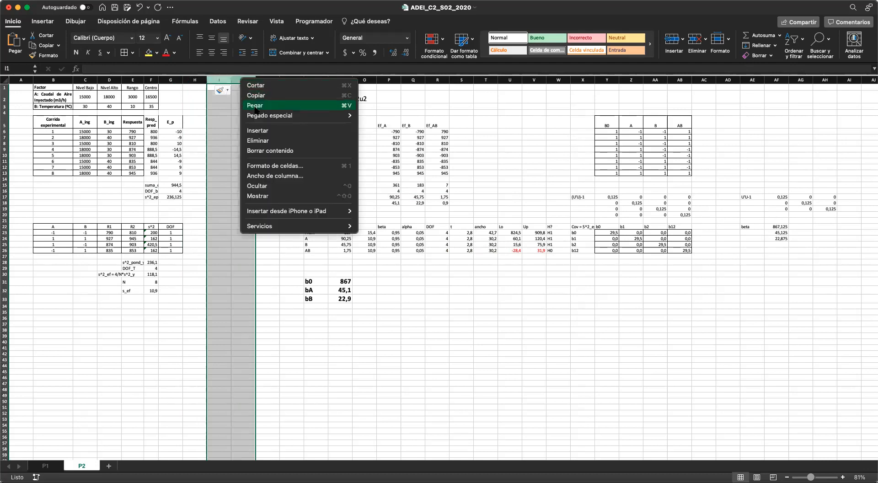
click(264, 132)
click(262, 172)
- Apply cell borders to the predicted response and E_p columns, F5:G13
click(170, 122)
drag(168, 159, 154, 174)
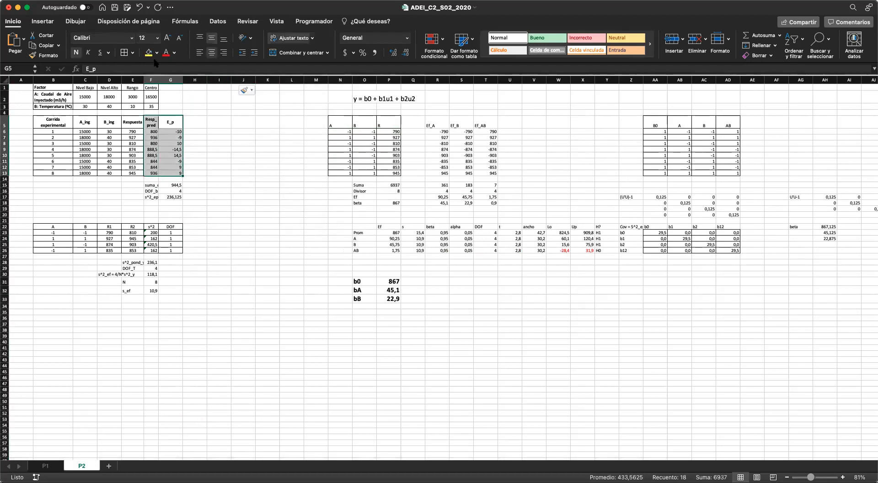
click(121, 53)
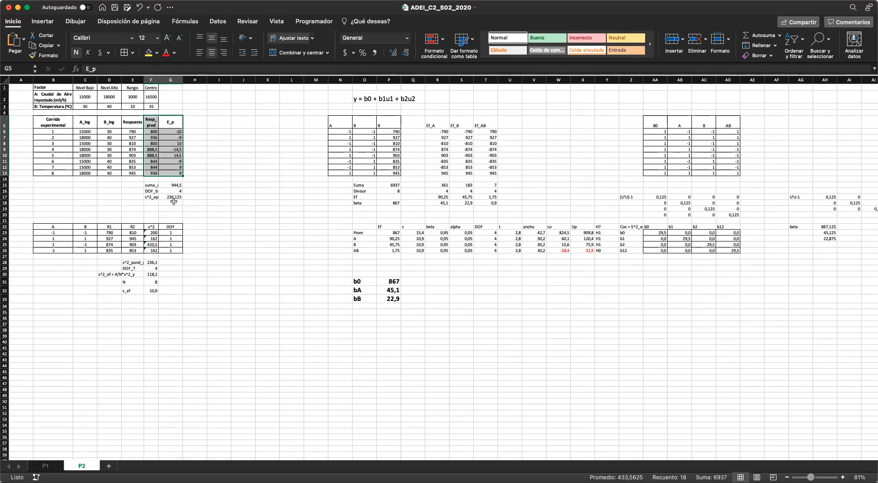
- Examine the residual variance block F15:G17, the effects table, and the degrees-of-freedom formula in T23
click(153, 185)
click(155, 191)
scroll(155, 191, up, 5)
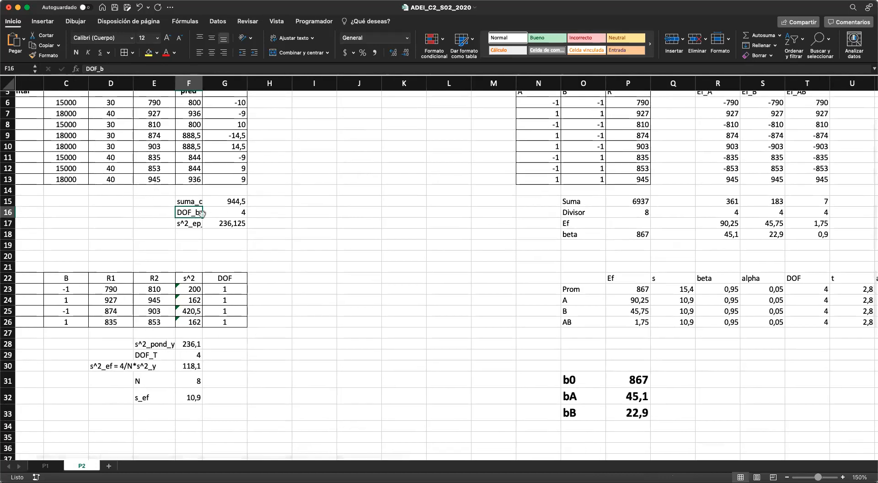
double_click(191, 213)
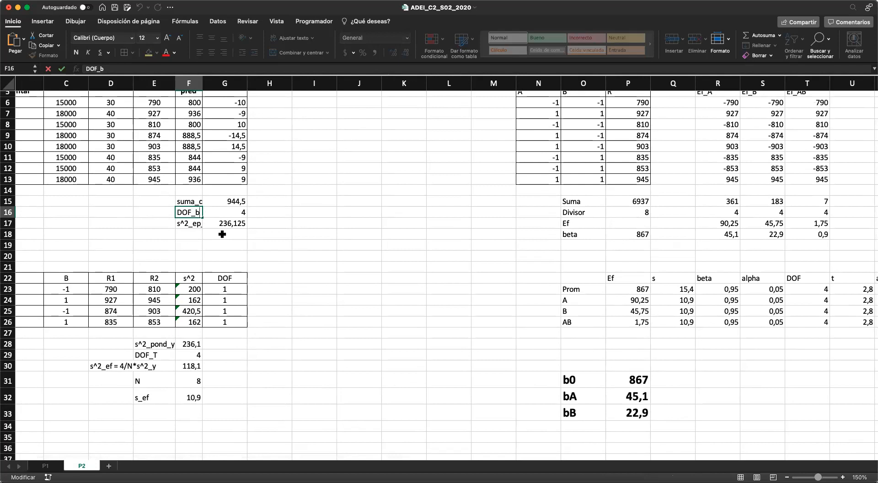
click(288, 273)
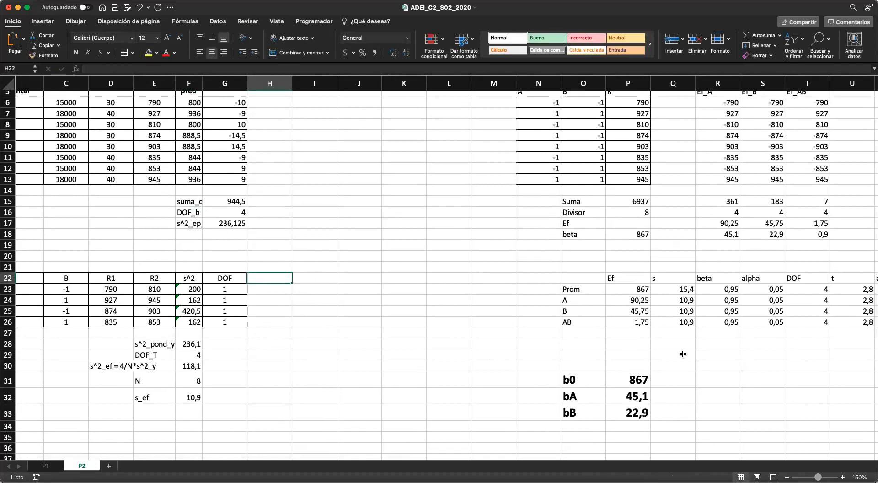
scroll(681, 353, right, 1)
scroll(682, 353, down, 1)
scroll(683, 354, up, 3)
scroll(683, 354, right, 2)
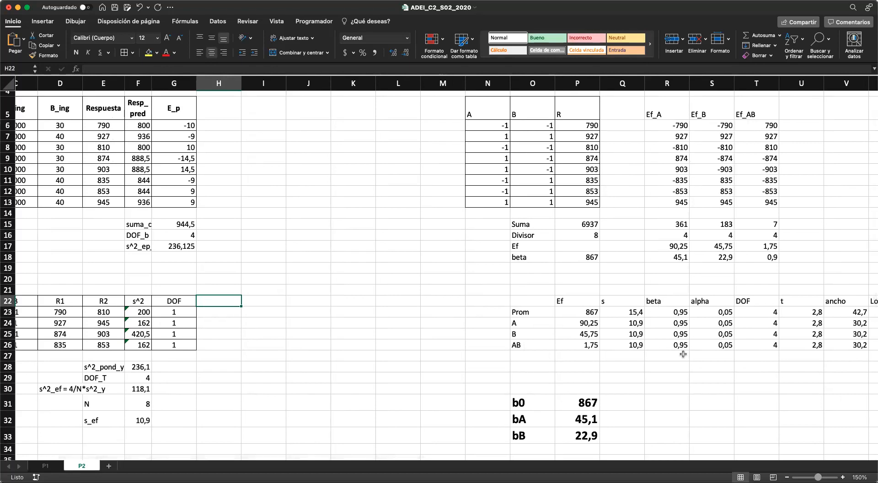
scroll(683, 354, down, 3)
scroll(682, 354, right, 1)
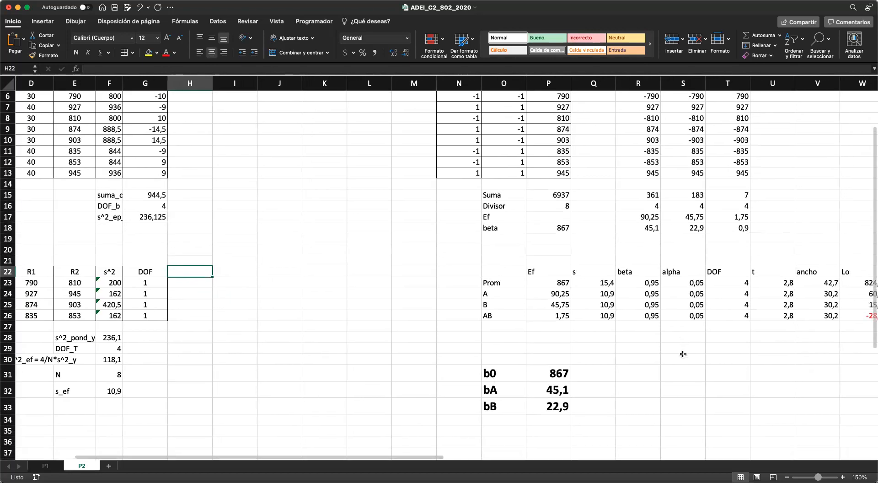
scroll(683, 354, down, 1)
scroll(682, 354, right, 1)
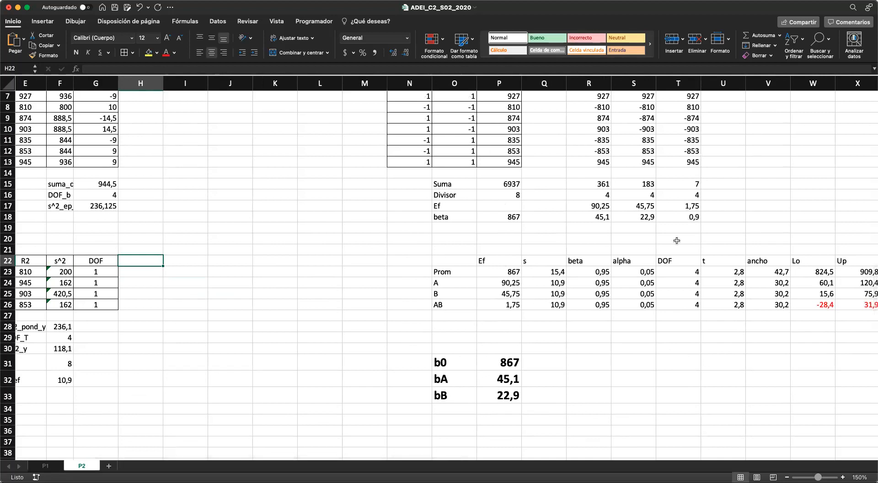
click(680, 271)
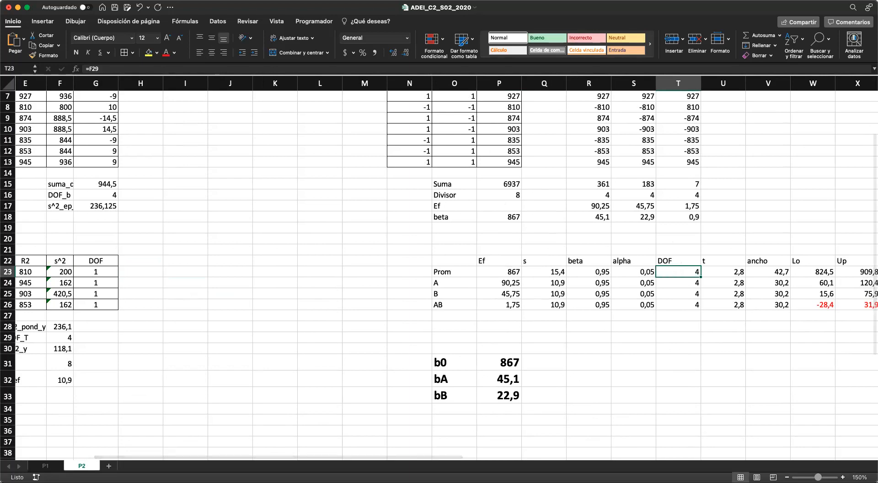
- Review the measured responses in E6:E13 and the prediction errors in G6:G13
key(super+Tab)
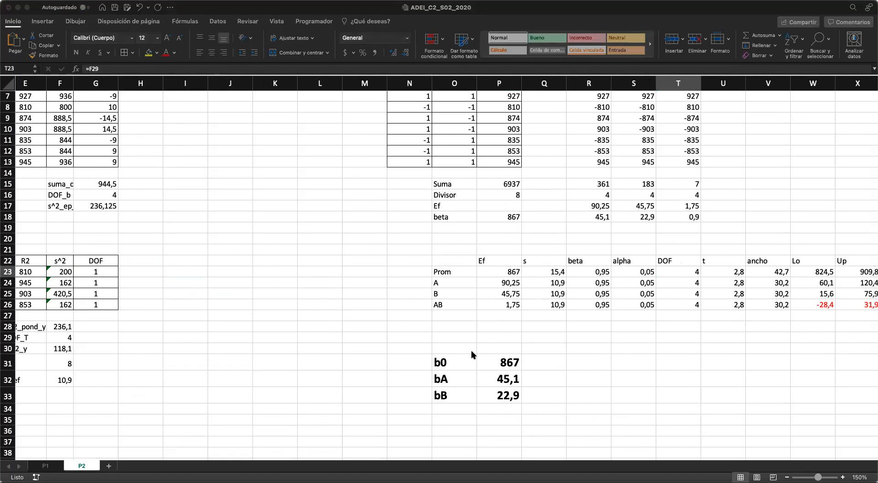
key(super+Tab)
scroll(319, 282, up, 2)
scroll(318, 282, left, 2)
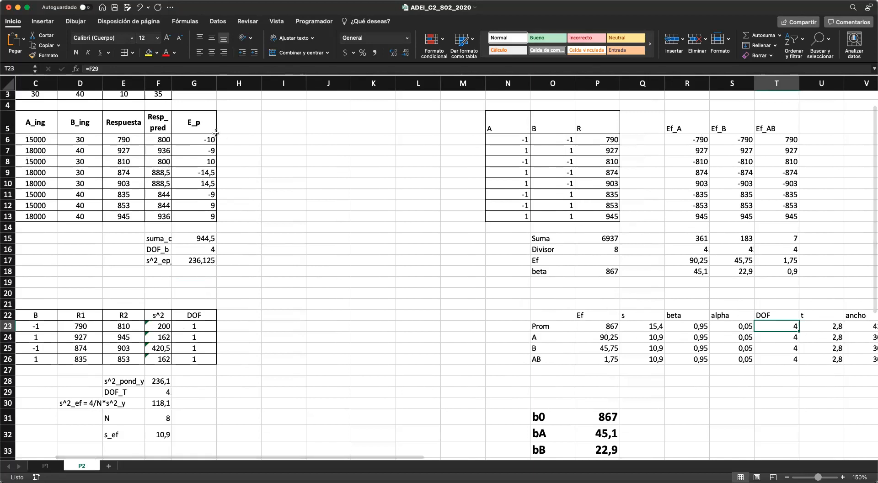
drag(135, 139, 134, 216)
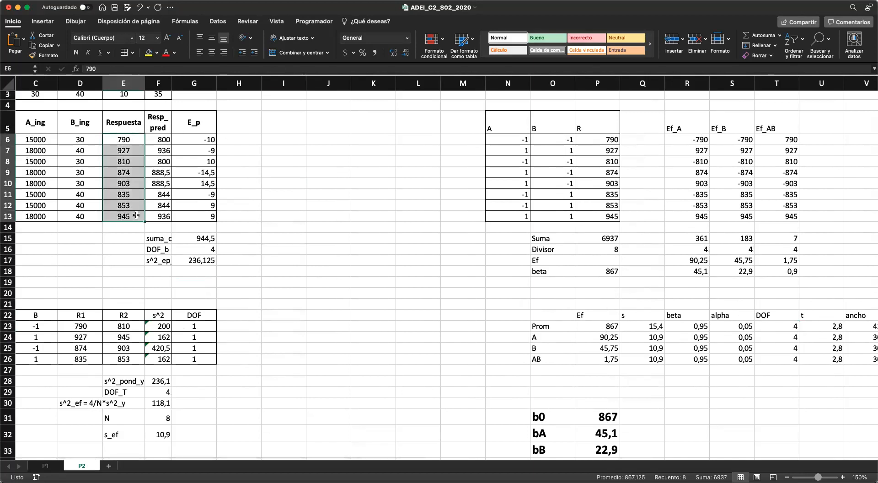
drag(205, 140, 211, 212)
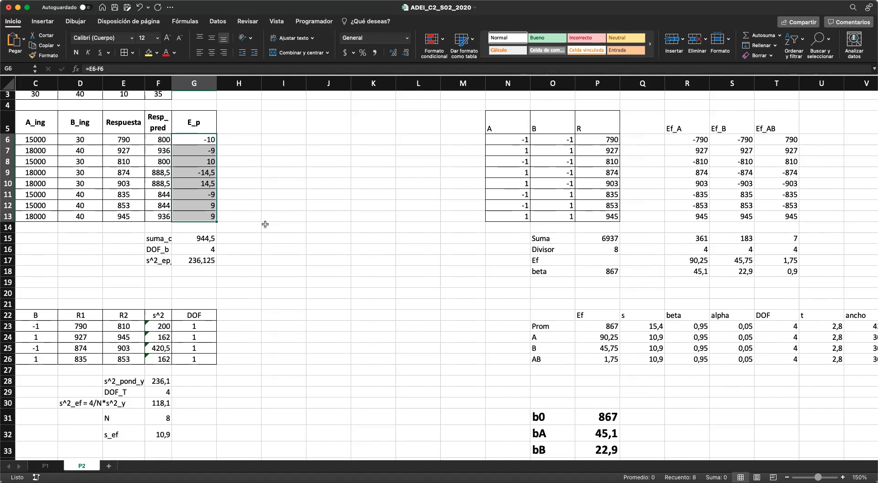
- Enter the column header "E_p (sin interacción)" in I5
click(232, 119)
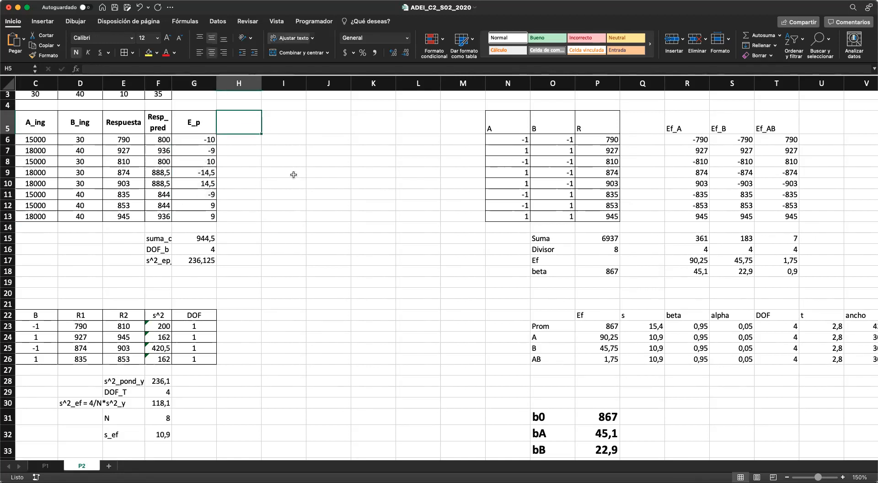
key(Right)
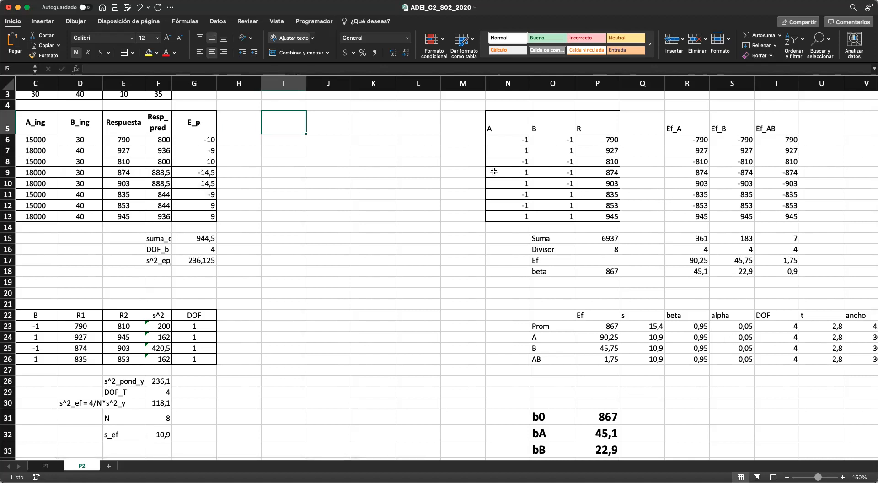
text(E_p)
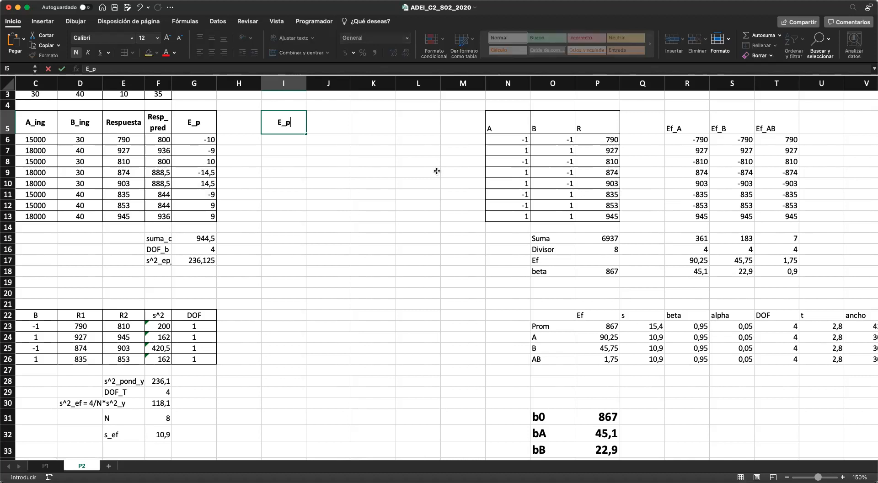
text( (sin interacción))
key(Return)
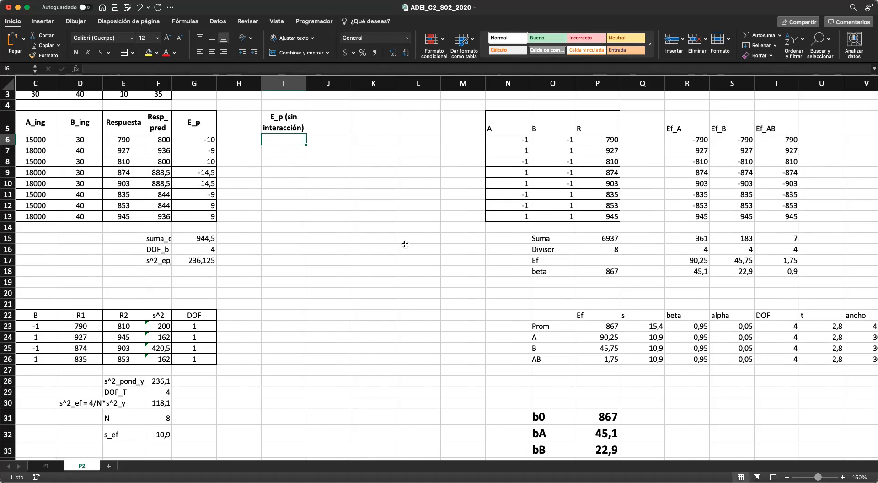
- Review the reduced model equation in O2 and check the average and sum of the prediction errors in G6:G13
scroll(289, 220, up, 3)
scroll(288, 220, left, 2)
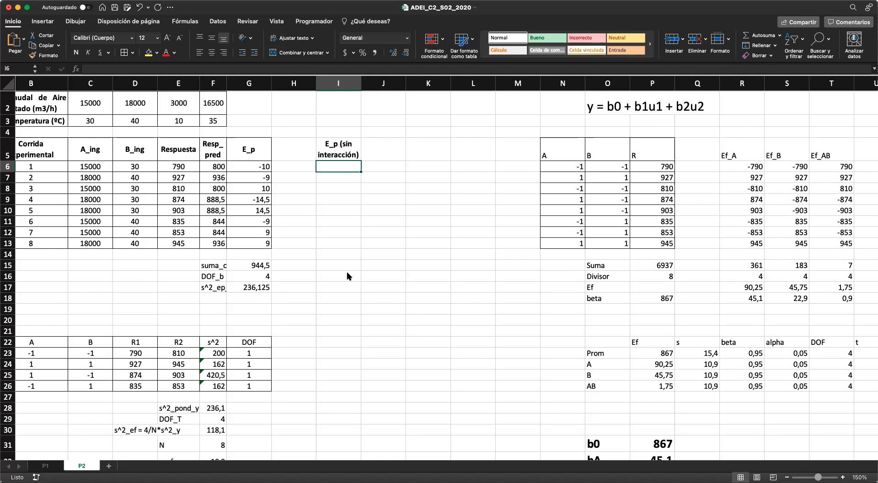
click(599, 104)
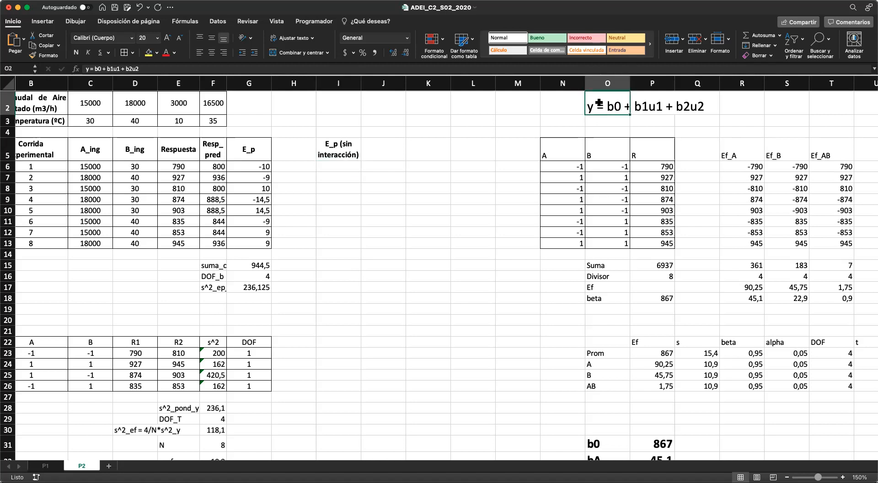
click(569, 102)
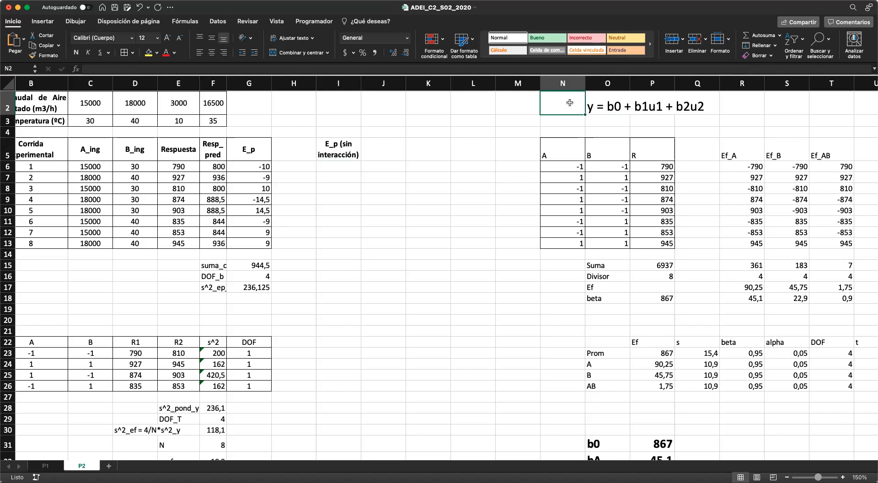
click(465, 227)
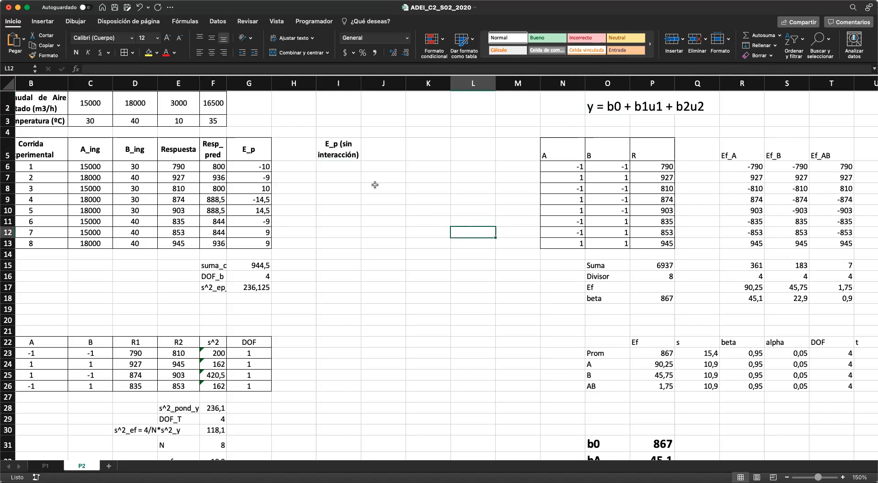
drag(258, 167, 259, 242)
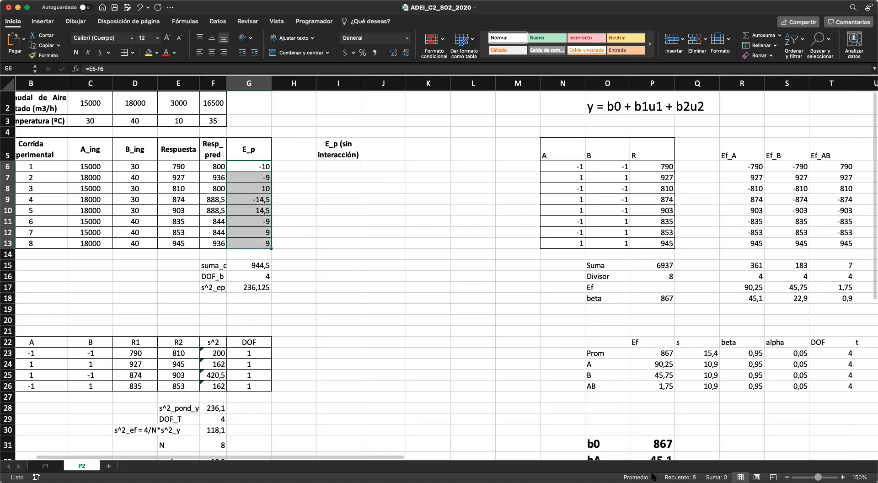
click(244, 165)
shift+click(258, 242)
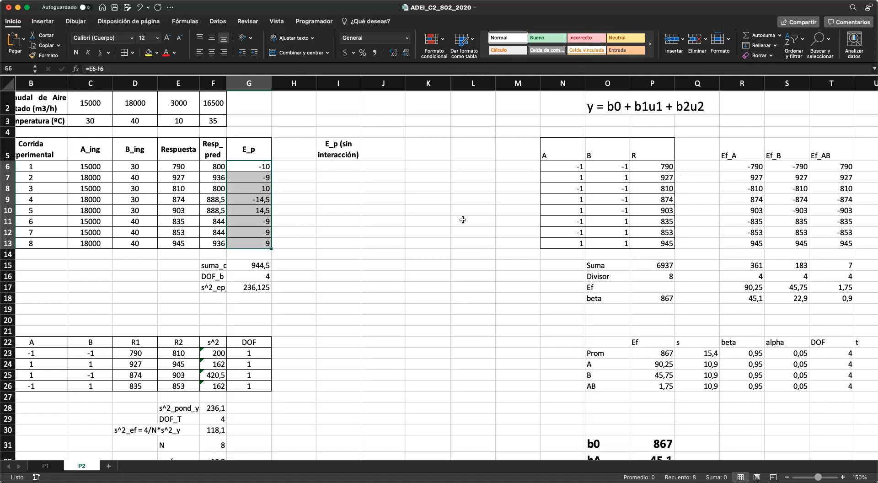
click(333, 167)
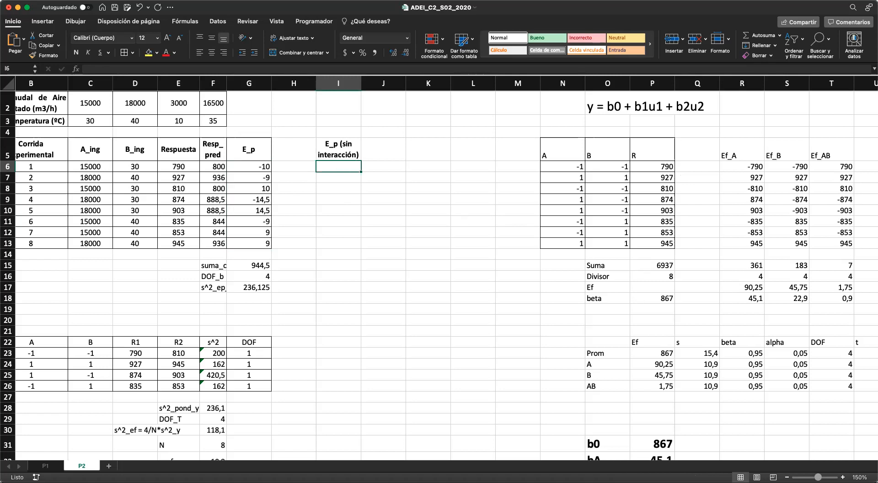
click(420, 225)
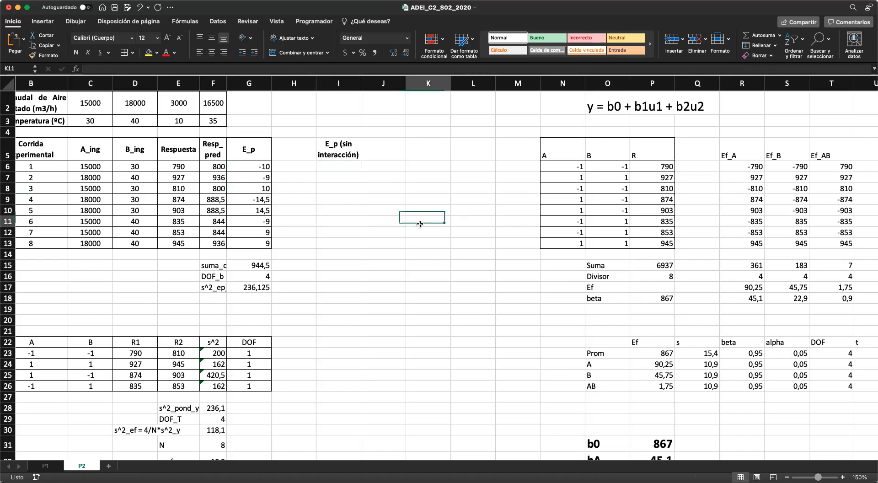
click(330, 168)
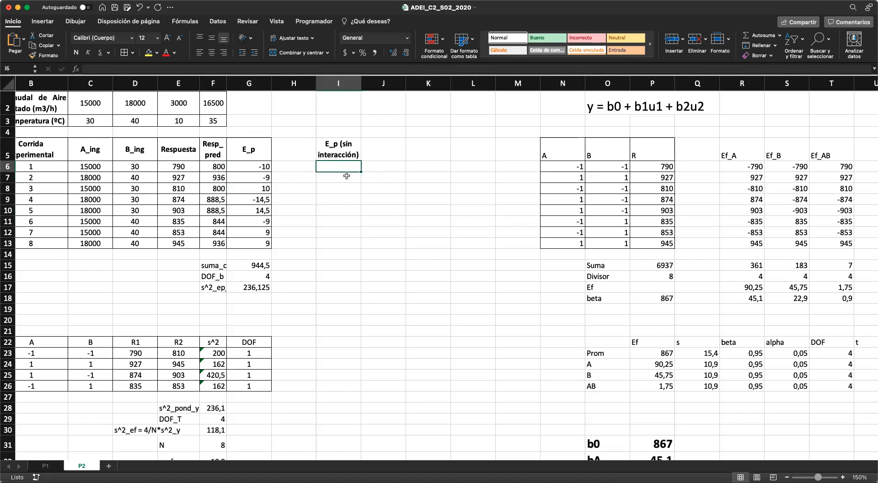
scroll(350, 197, down, 1)
scroll(350, 198, up, 1)
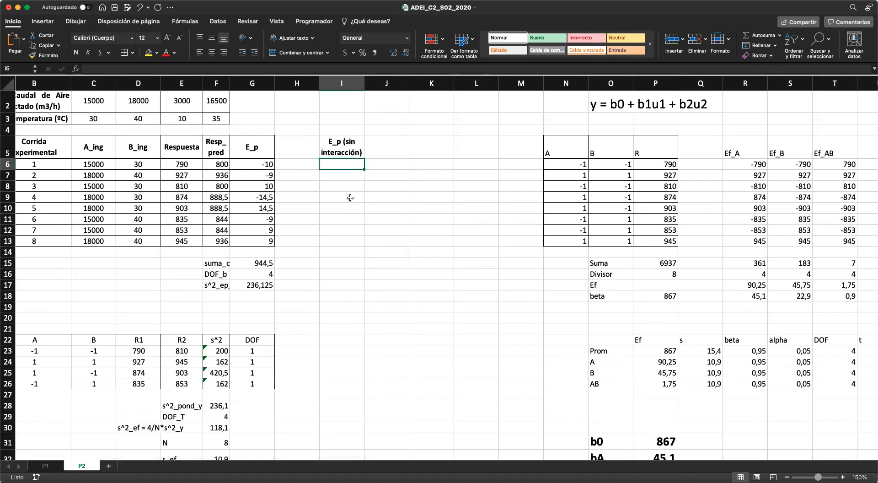
text(=)
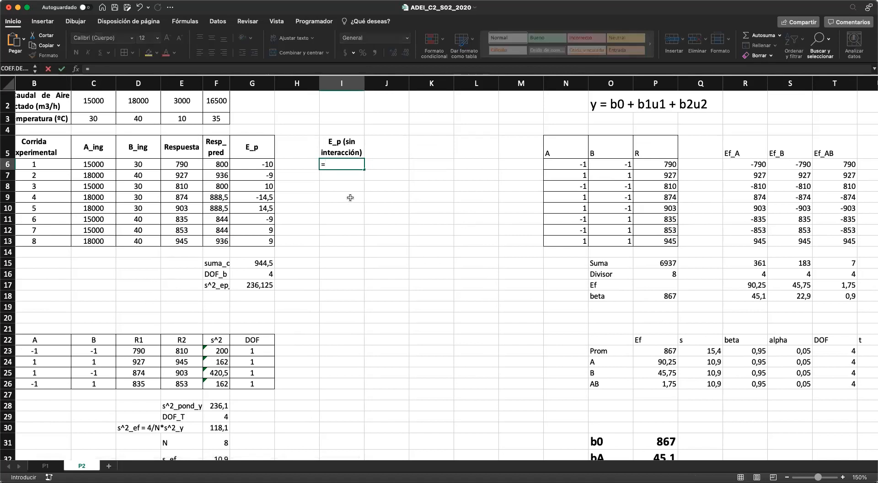
key(Escape)
- Move the header "E_p (sin interacción)" from I5 to J5 and enter the header "y_P (sin interacción)" in I5
key(Up)
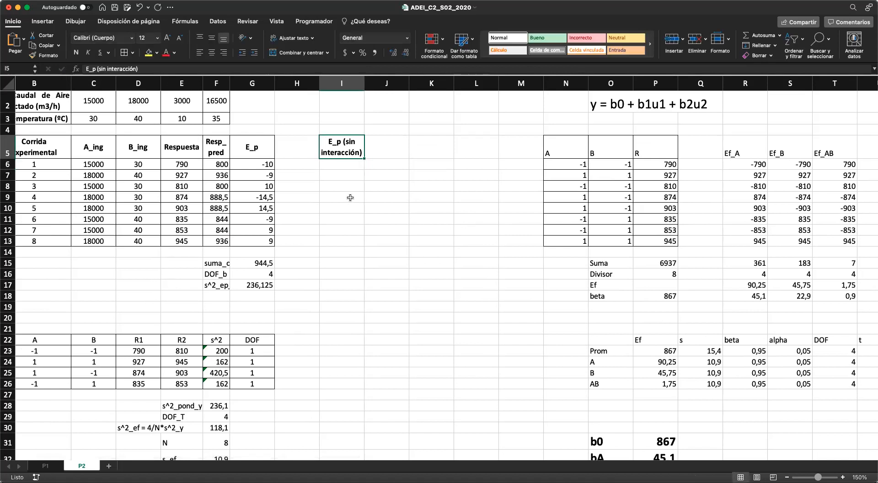
drag(345, 159, 387, 165)
click(344, 150)
text(y_)
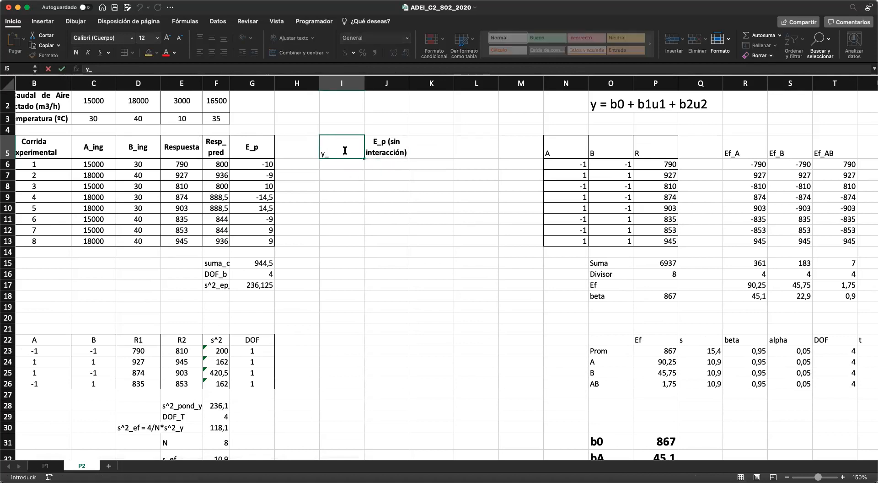
text(P (sin interacc)
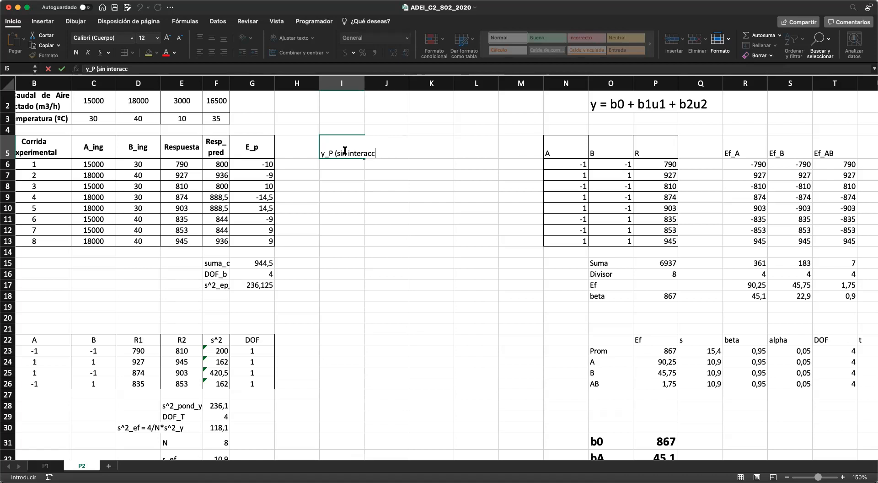
text(ión))
key(Return)
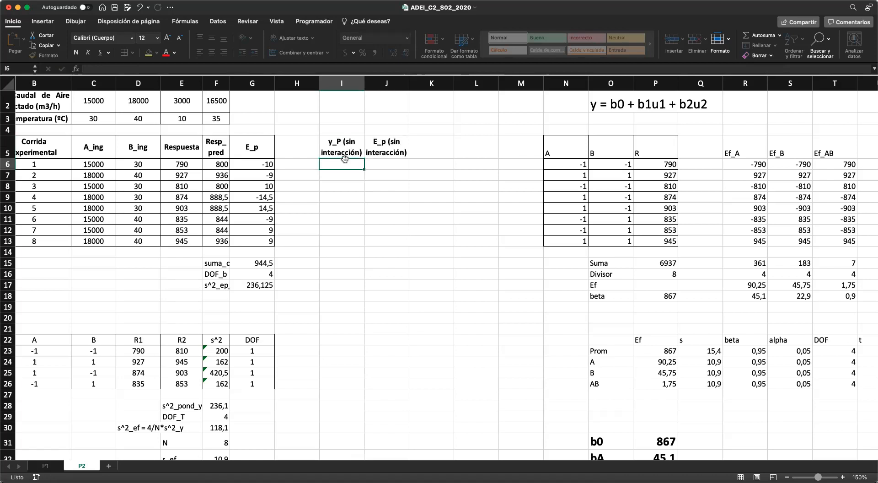
- Shade the existing predicted response and E_p columns, F5:G13, with a dark gray fill
click(219, 146)
drag(219, 146, 254, 242)
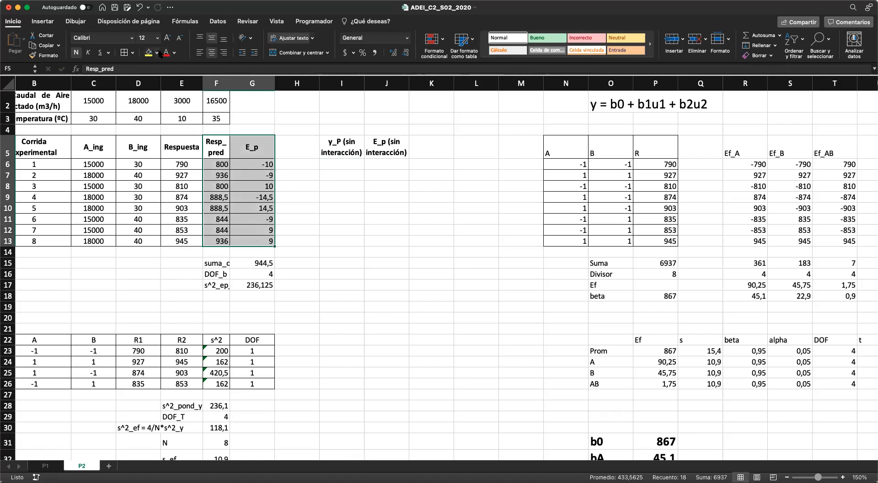
click(148, 131)
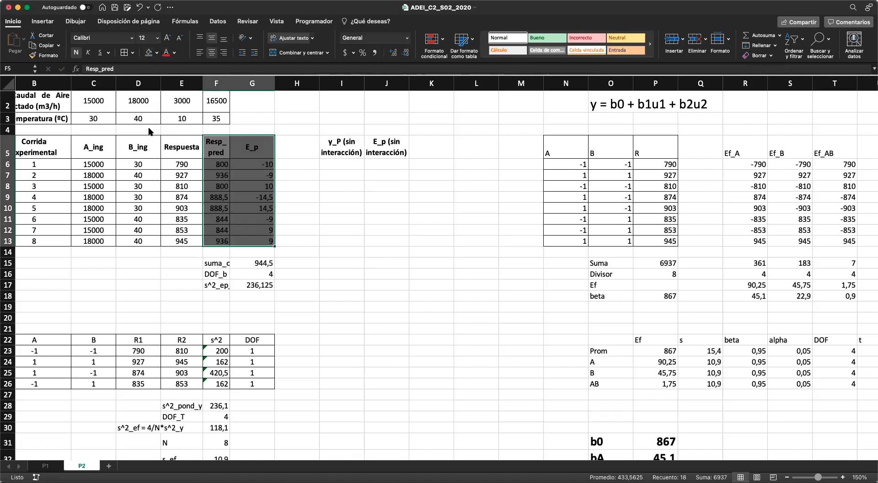
click(326, 222)
- Examine the predicted-response formula in F6 along with the effects, coefficients and covariance tables
click(223, 164)
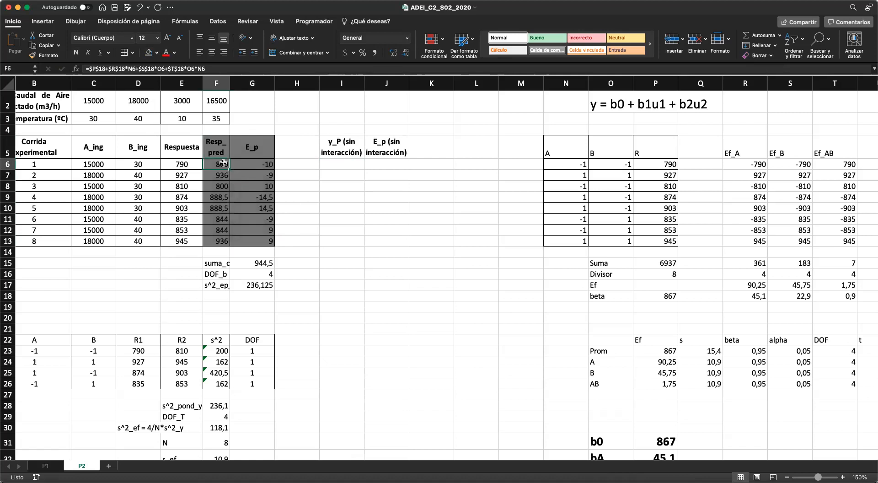
scroll(262, 281, down, 2)
scroll(262, 281, right, 1)
scroll(261, 280, down, 2)
scroll(261, 281, right, 10)
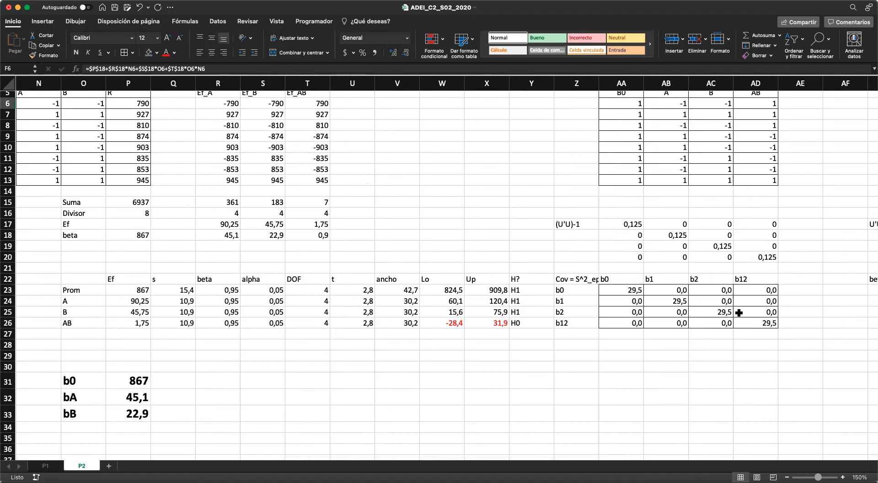
scroll(629, 234, up, 3)
scroll(629, 235, left, 5)
scroll(629, 234, left, 6)
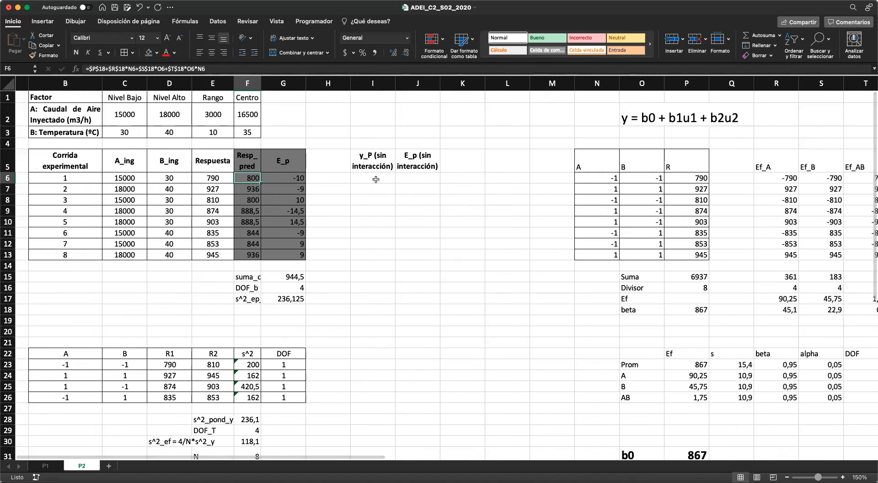
- Enter the reduced-model prediction formula =$P$18+$R$18*N6+$S$18*O6 in I6
click(375, 180)
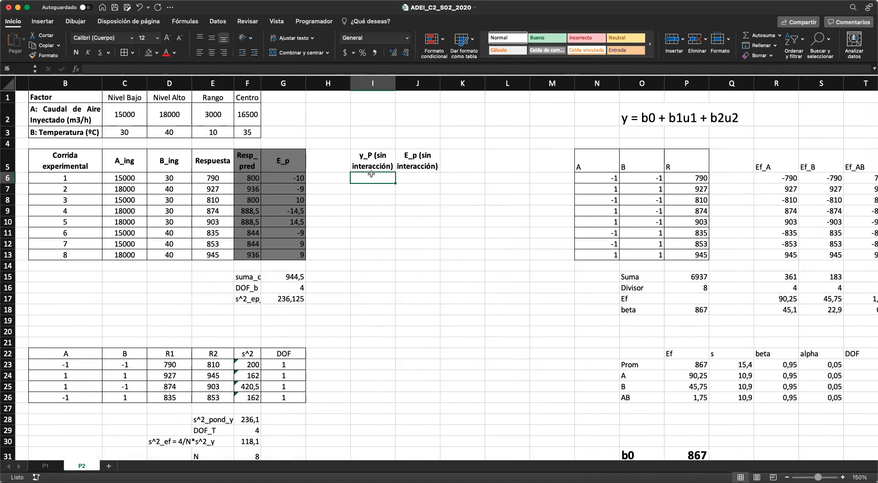
text(=)
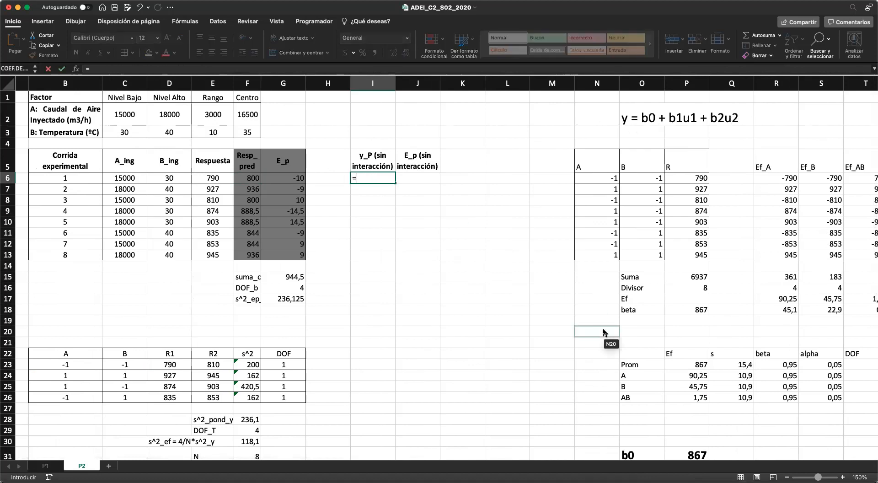
click(703, 309)
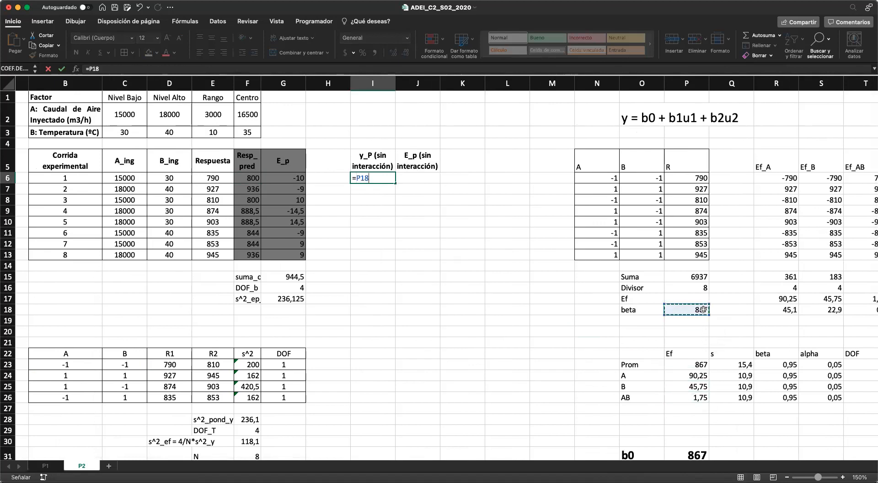
key(F4)
text(+)
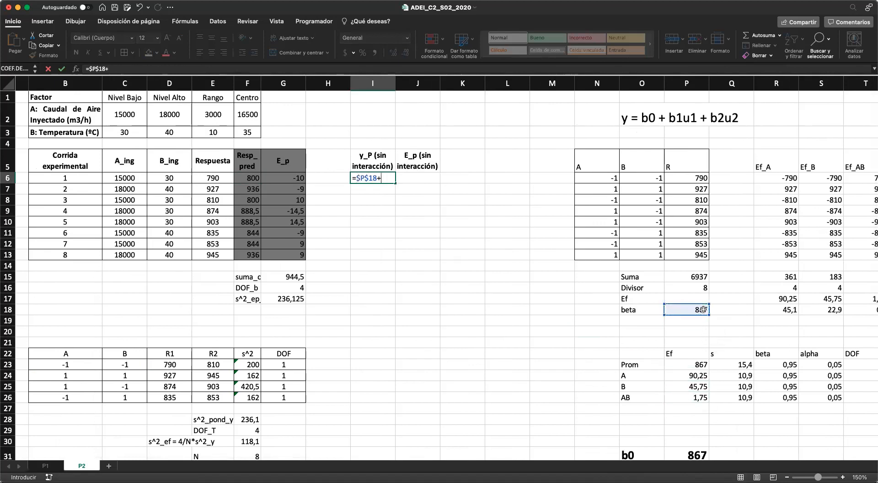
click(774, 308)
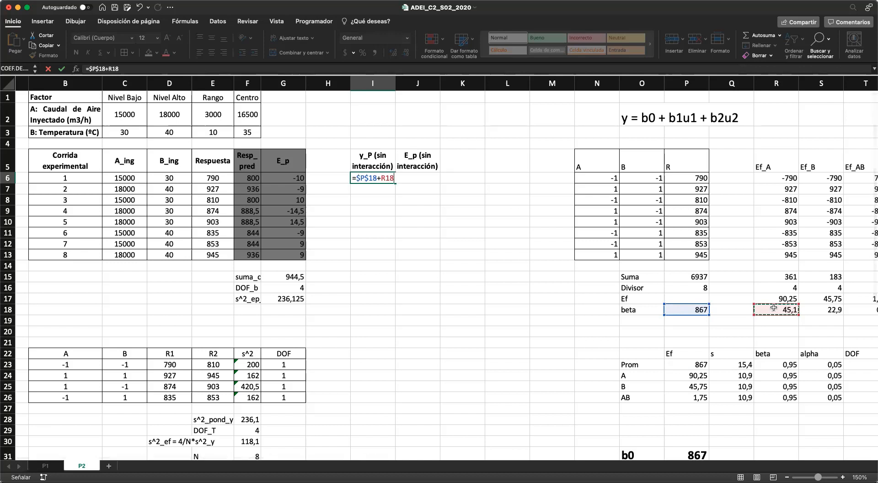
key(F4)
text(*)
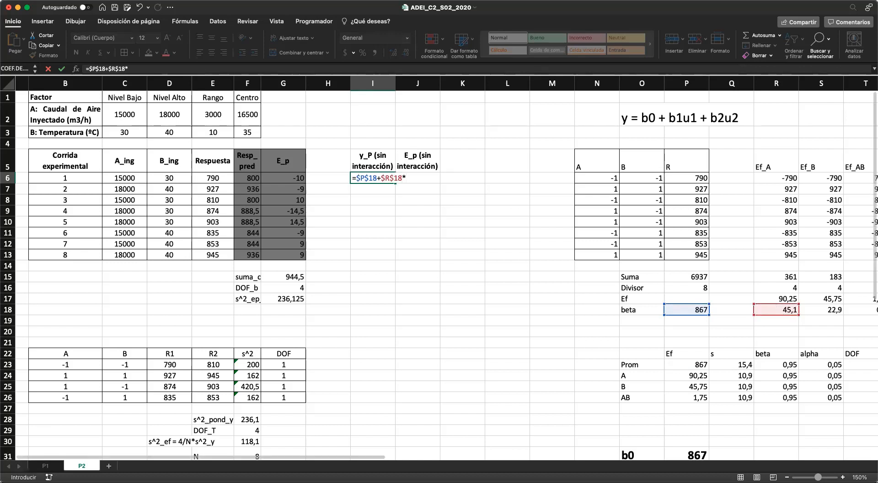
click(598, 177)
text(+)
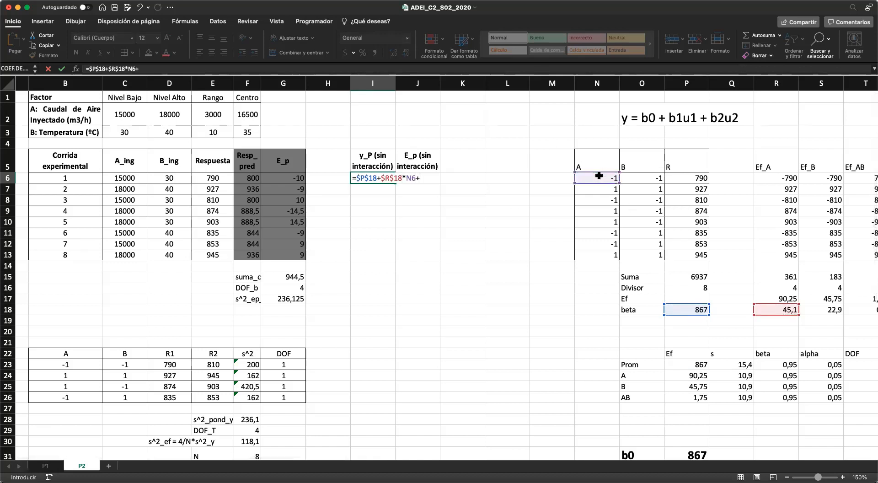
click(824, 310)
key(F4)
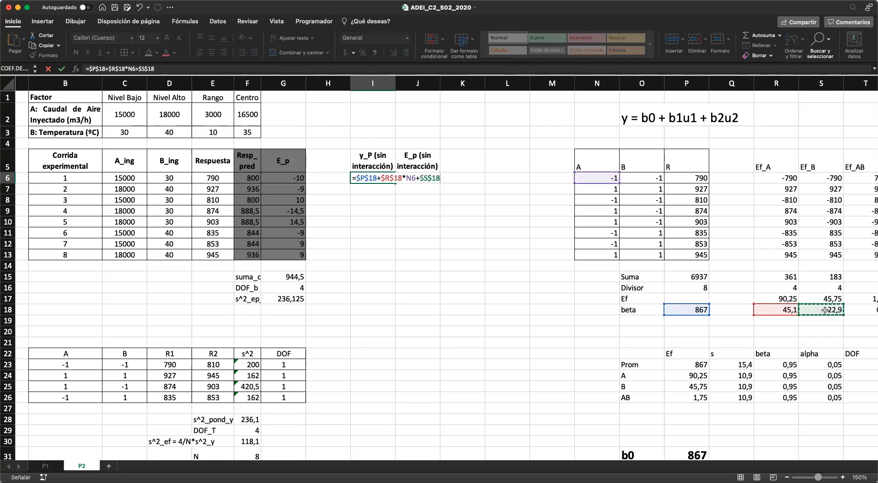
text(*)
click(651, 177)
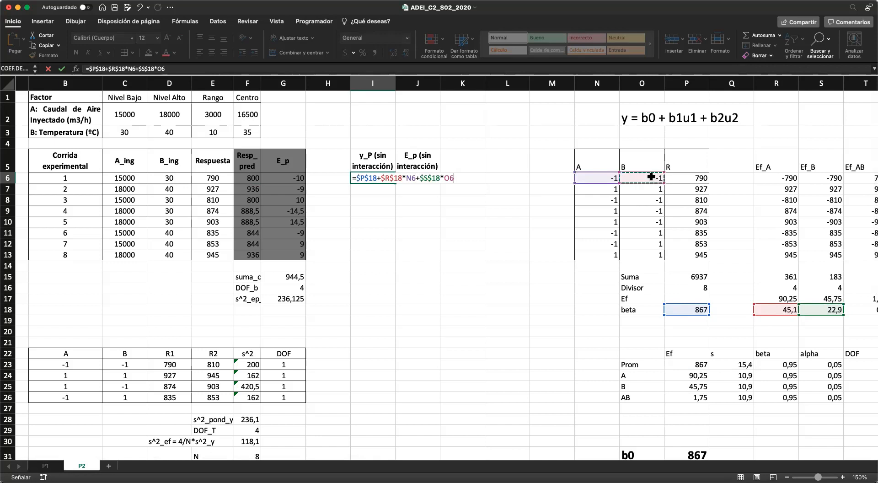
key(Return)
- Fill the I6 prediction formula down to I13 and show the values with one decimal place
click(382, 177)
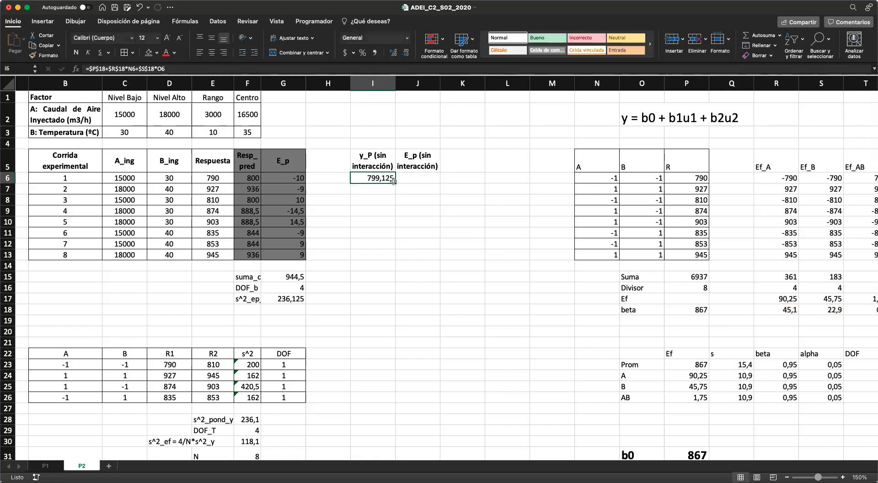
drag(394, 183, 381, 255)
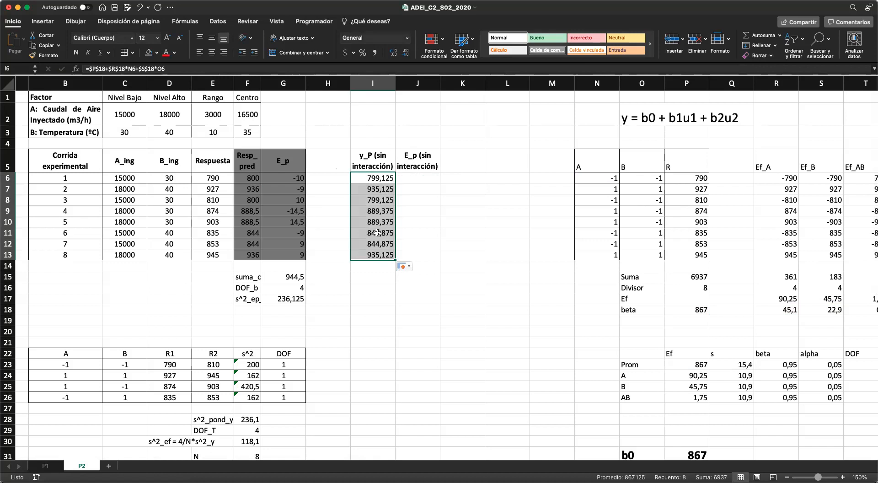
click(405, 52)
click(406, 52)
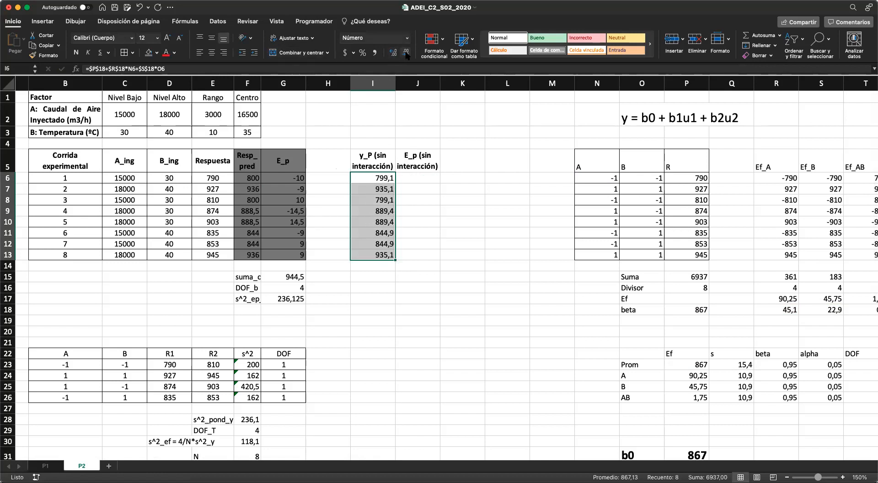
- Compute the reduced model's prediction errors with =E6-I6 in J6 and fill the formula down to J13
scroll(423, 294, down, 1)
scroll(423, 294, right, 1)
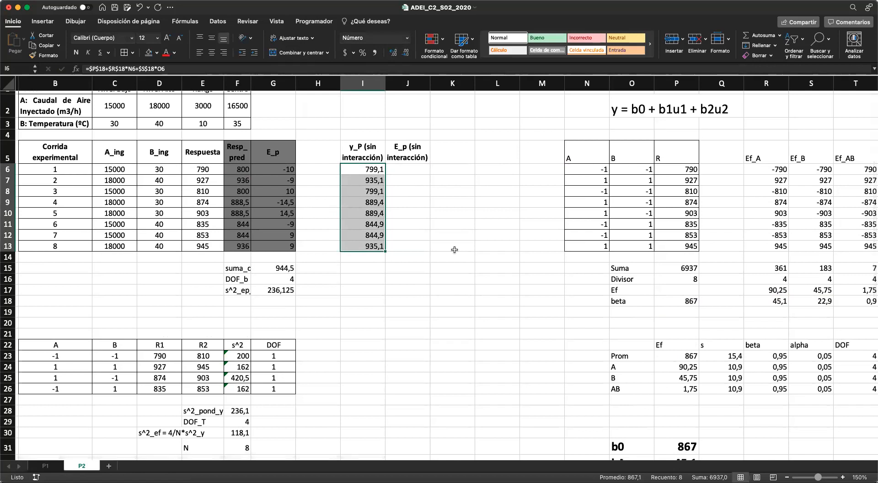
click(401, 167)
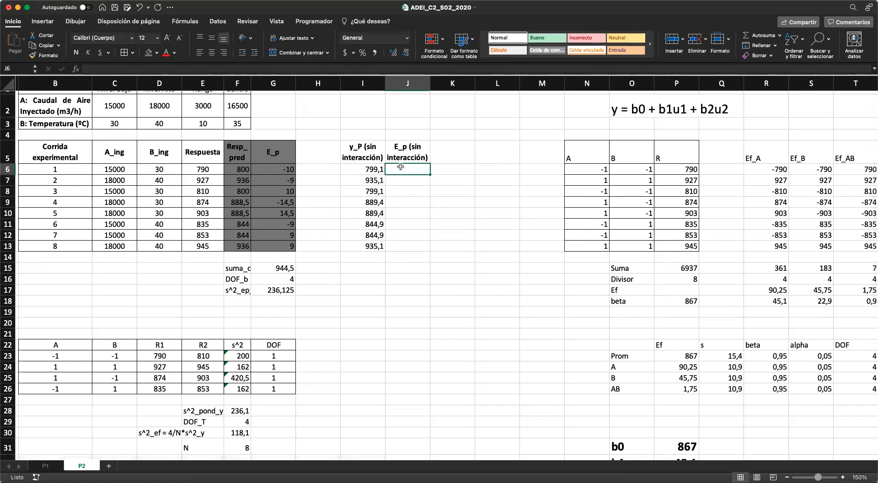
text(=)
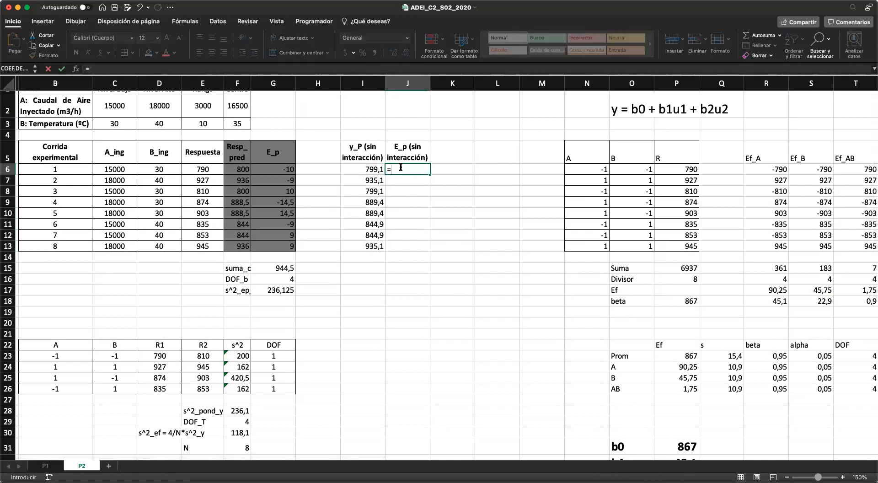
key(Left)
key(Left)
key(Left)
key(Left)
key(Left)
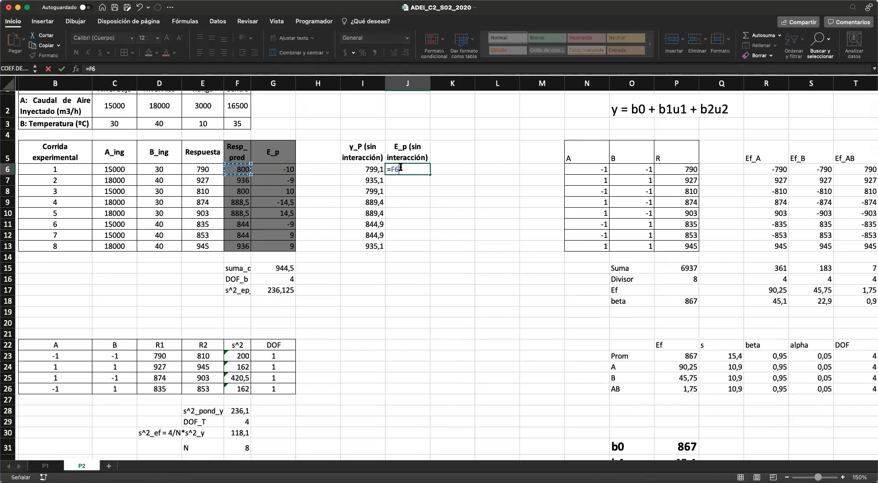
text(-)
key(Left)
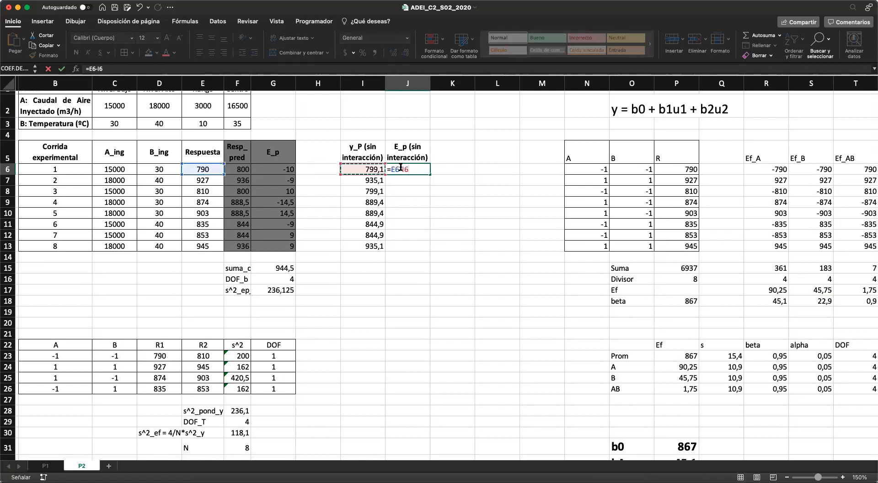
key(Return)
click(421, 168)
drag(430, 174, 428, 247)
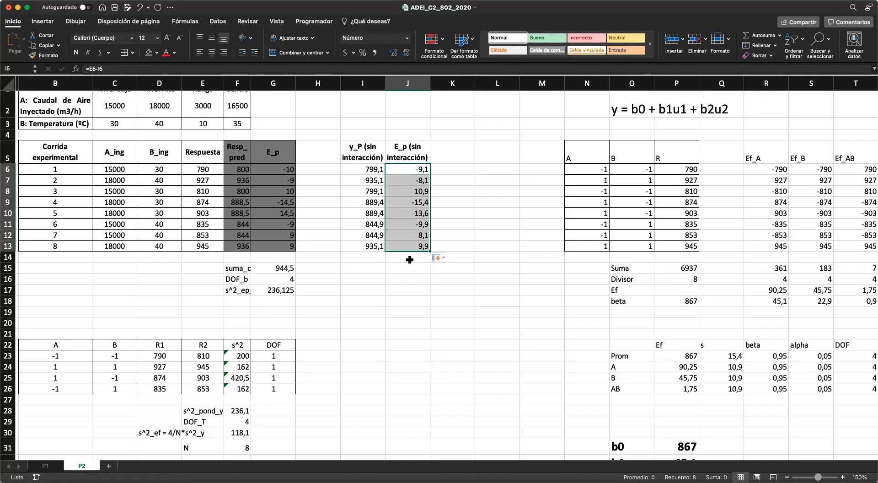
- Enter the label "r^2 = 1- s^2_ep/s^2_y" in I15, below the reduced-model predictions
click(411, 259)
click(369, 270)
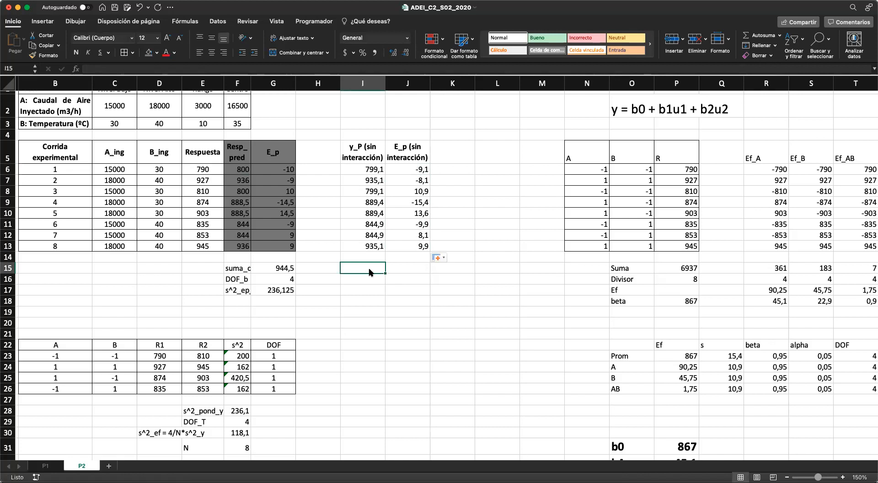
text(r^2 = 1-)
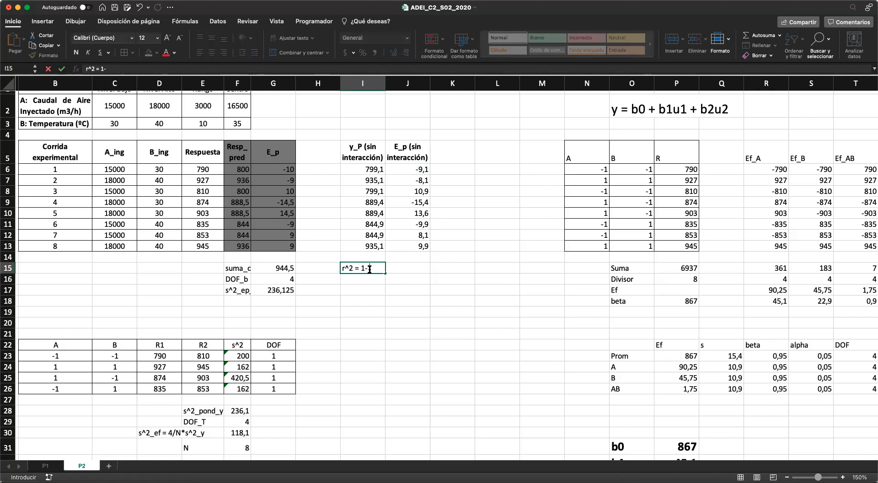
text( s^2_ep/s^2_y)
key(Return)
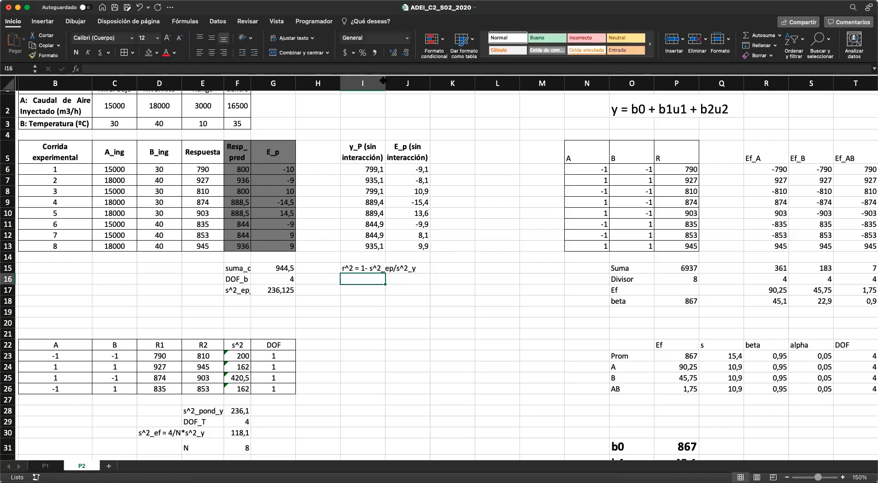
- Widen column I so that the r^2 expression in I15 fits inside its cell
scroll(382, 81, left, 1)
scroll(381, 81, up, 1)
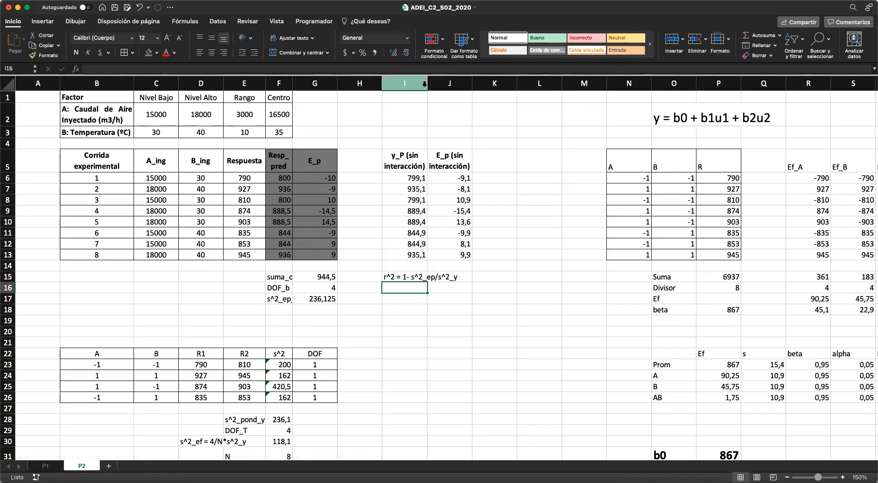
drag(427, 83, 462, 83)
click(421, 276)
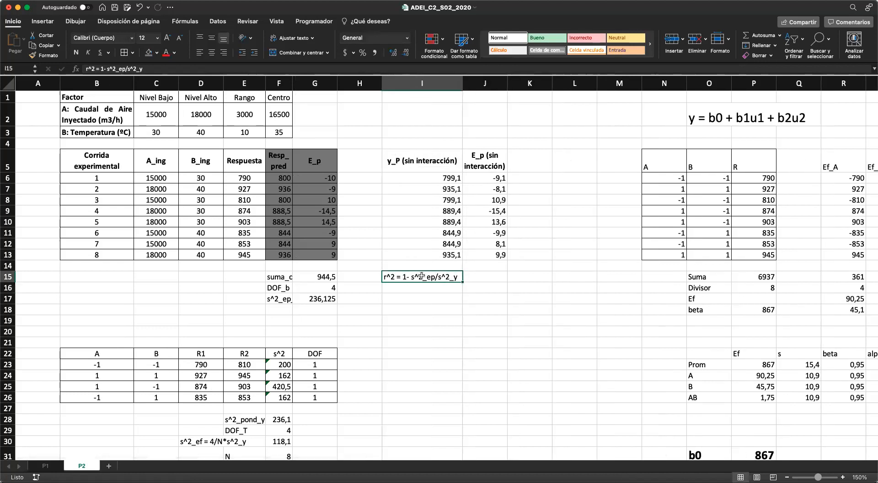
- Examine the variance terms of the r^2 expression, the covariance label in Z22 and the DOF formulas in T23 and T24
click(479, 275)
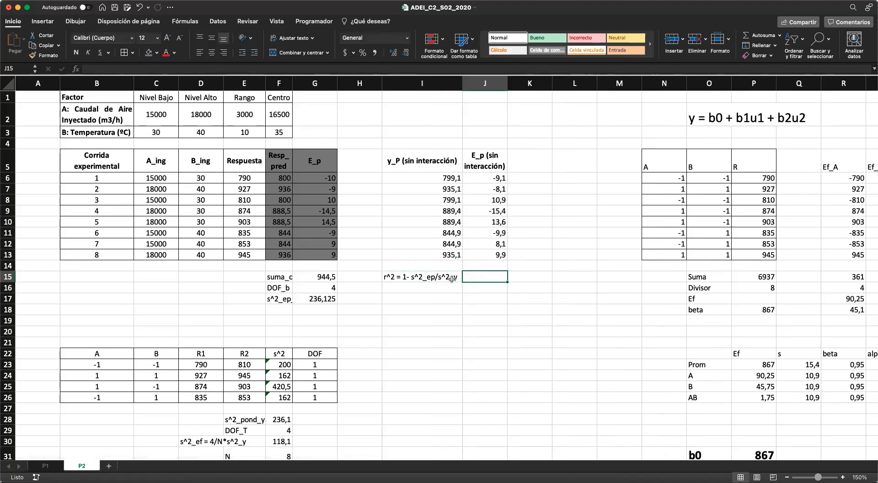
double_click(451, 278)
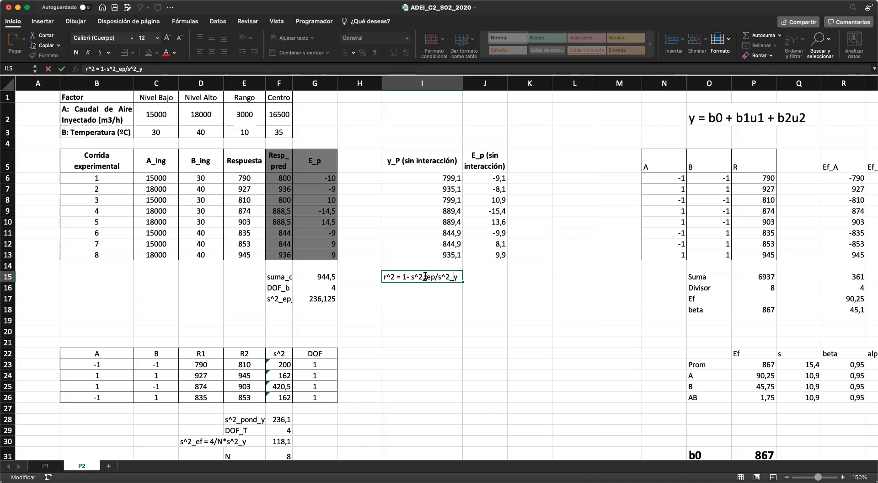
drag(410, 277, 458, 277)
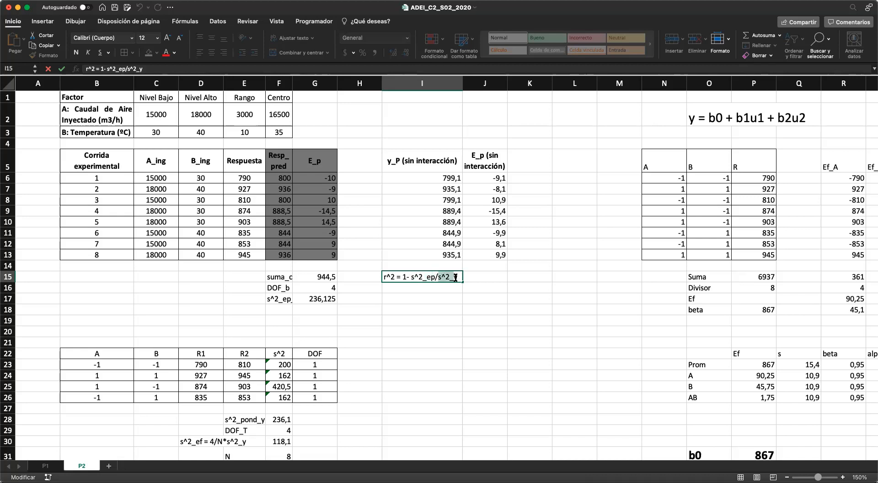
click(286, 287)
scroll(496, 381, right, 9)
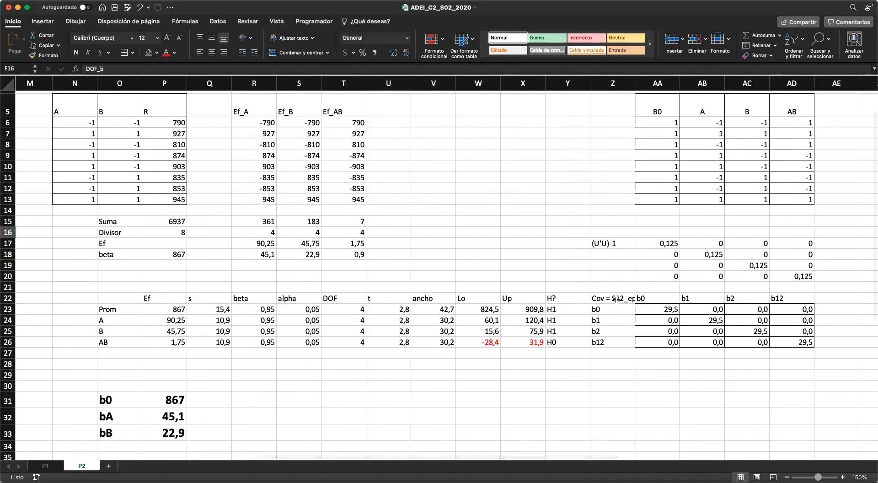
double_click(615, 297)
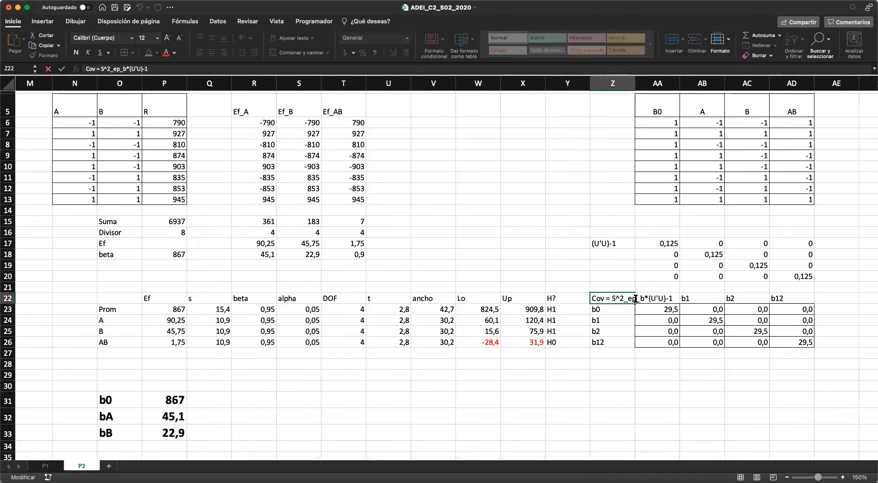
drag(640, 298, 644, 297)
click(642, 297)
key(Return)
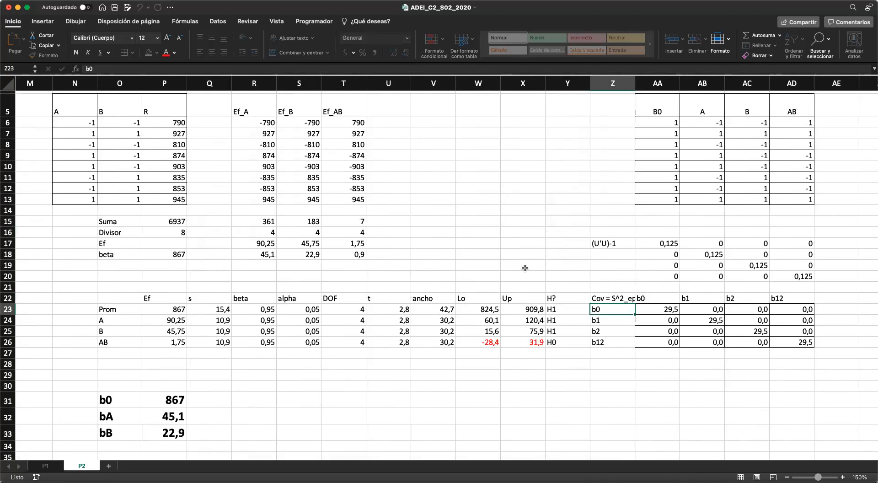
click(343, 311)
scroll(343, 312, up, 2)
scroll(343, 311, left, 1)
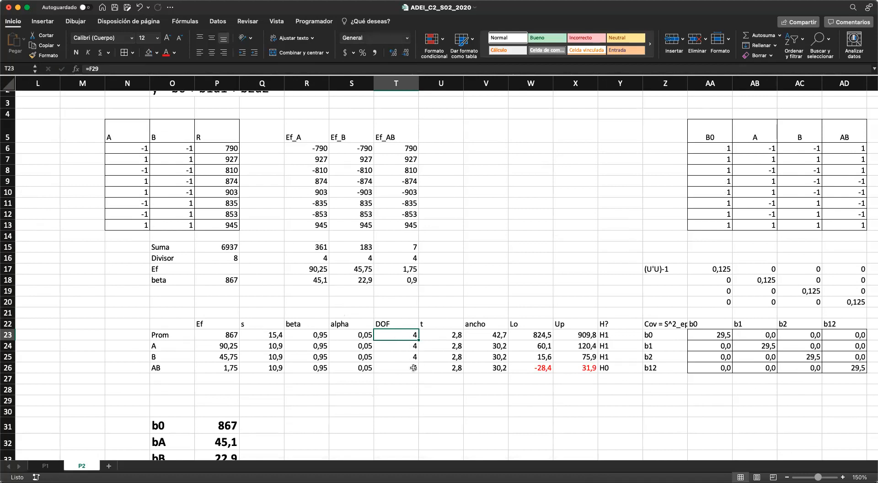
click(400, 346)
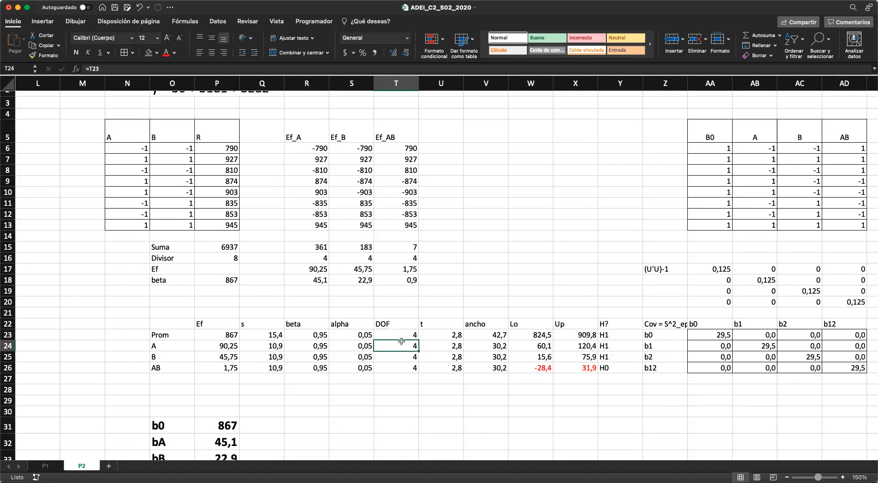
- Calculate the sample variance of the reduced-model prediction errors in J15 with VAR.S over J6:J13
scroll(402, 338, up, 2)
scroll(395, 297, left, 10)
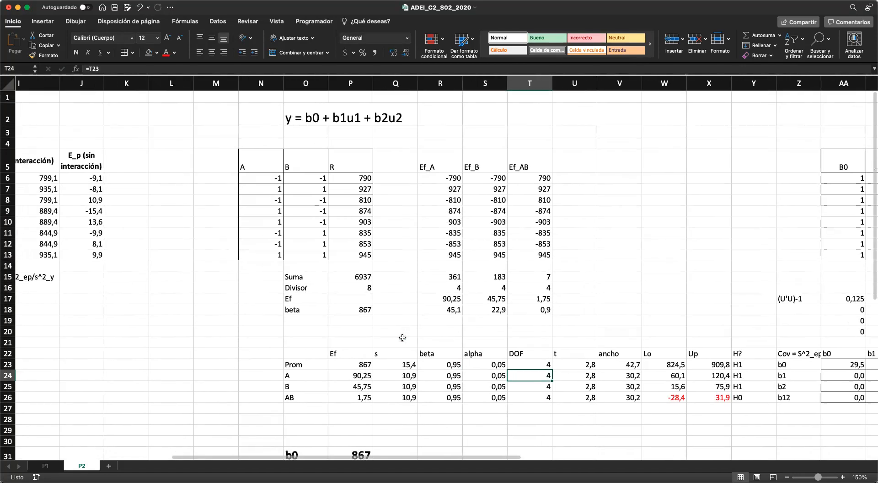
click(388, 277)
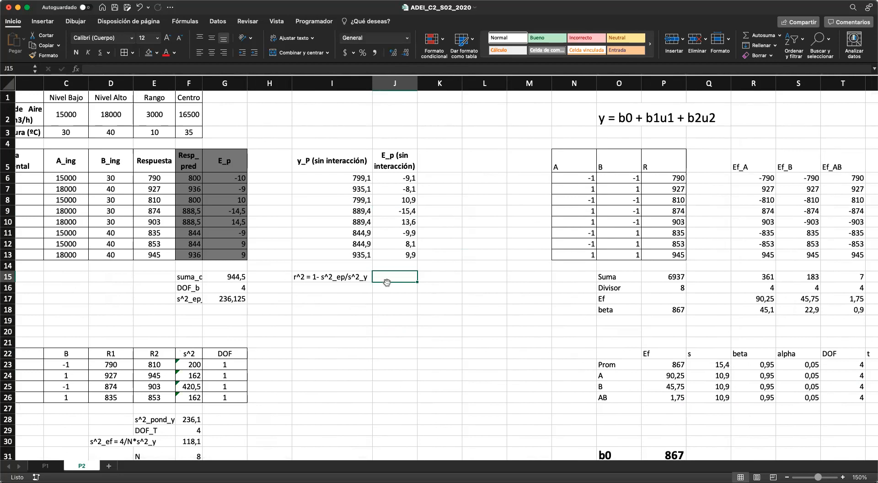
text(=)
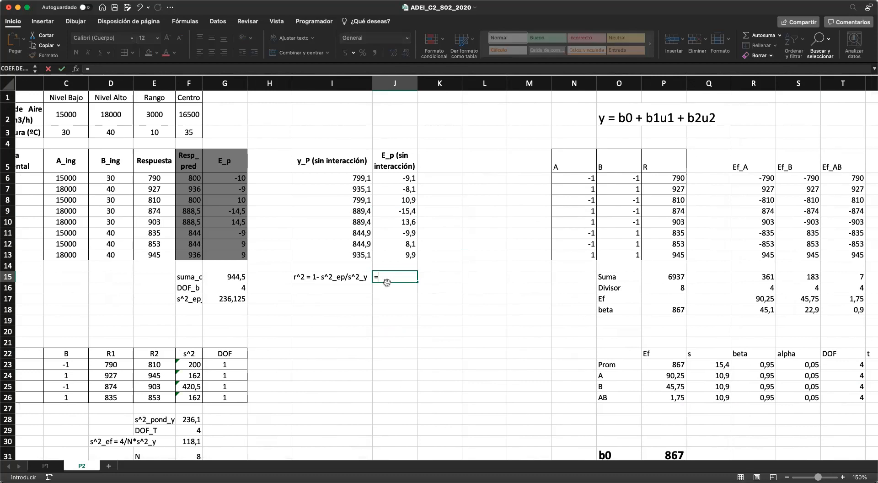
text(var)
key(Down)
key(Down)
key(Tab)
key(Up)
key(Up)
key(shift+Up)
key(shift+Up)
key(shift+Up)
key(shift+Up)
key(shift+Up)
key(shift+Up)
key(shift+Up)
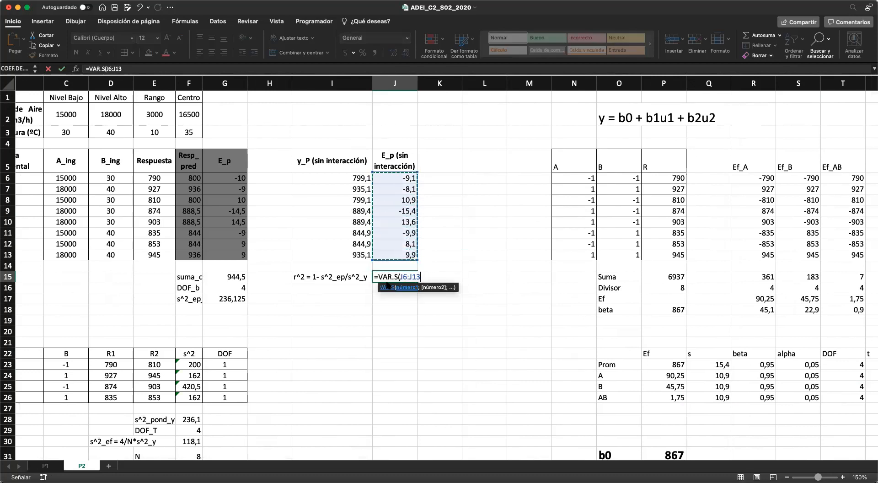
key(Return)
- Enter the label s^2_y in D15, below the experimental runs table
key(Left)
key(Left)
key(Left)
key(Left)
key(Left)
key(Left)
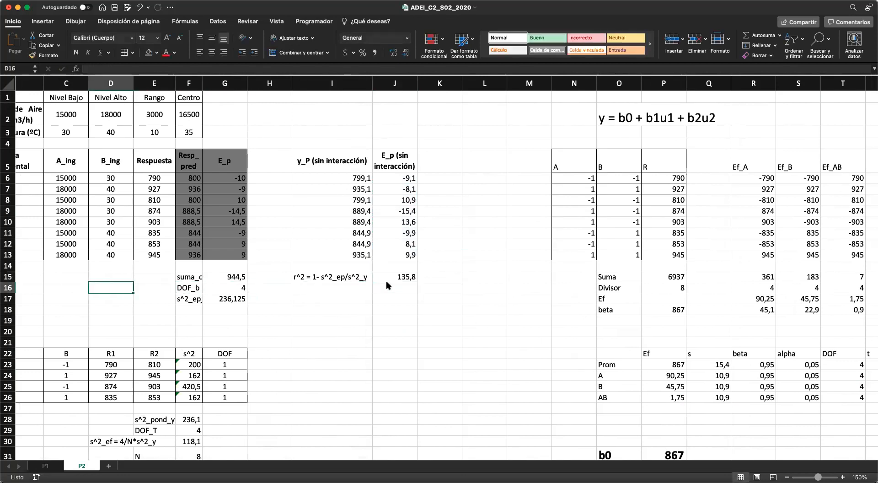
key(Up)
text(s^2)
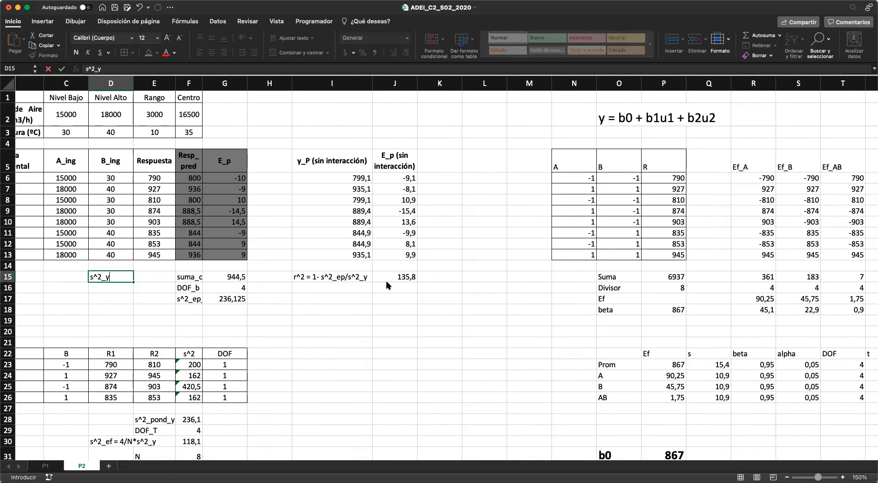
key(Tab)
- Calculate the sample variance of the measured responses in E15 with VAR.S over E6:E13
text(=var)
key(Down)
key(Down)
key(Tab)
key(Up)
key(Up)
key(shift+Up)
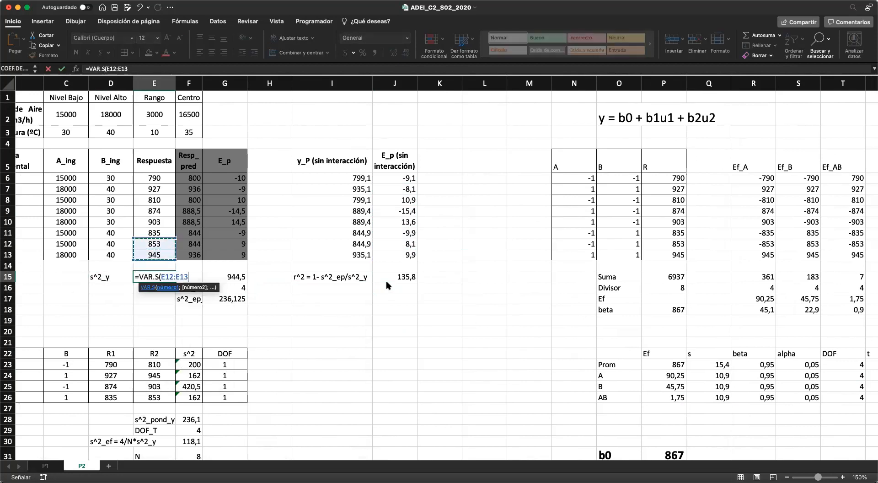
key(shift+Up)
key(shift+Up)
key(shift+Up)
key(shift+Up)
key(shift+Up)
key(shift+Up)
key(Return)
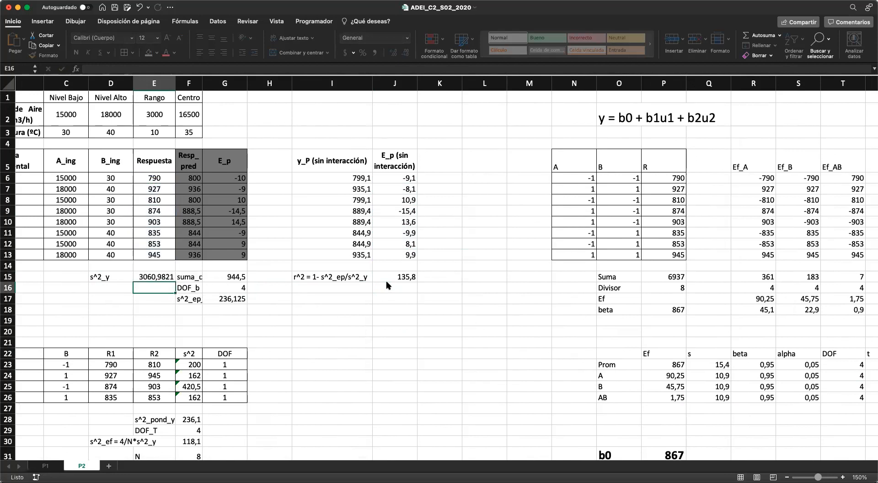
- Enter the label "r^2 = 1- s^2_ep/s^2_y" in I16, below the identical label
key(Right)
key(Right)
key(Right)
key(Right)
key(Right)
key(Left)
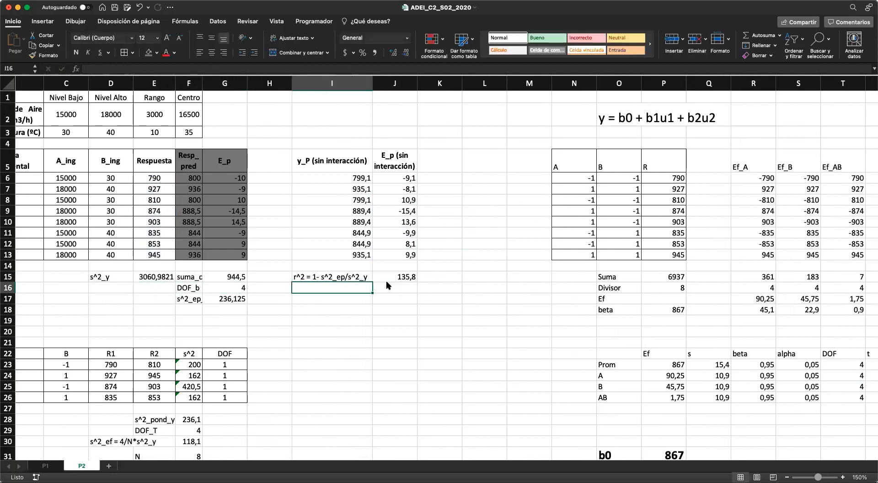
text(r^2 = 1- s^2_ep/s^2_y)
key(Right)
key(Left)
- Calculate the reduced model's r^2 in J16 with the formula =1-J15/E15
click(386, 286)
text(=1-)
click(387, 279)
text(/)
key(Left)
key(Left)
key(Left)
key(Left)
key(Left)
key(Up)
key(Return)
- Show the r^2 value in J16 with two decimal places
click(396, 288)
click(405, 52)
click(404, 52)
click(405, 53)
click(404, 52)
click(404, 53)
click(405, 52)
click(430, 329)
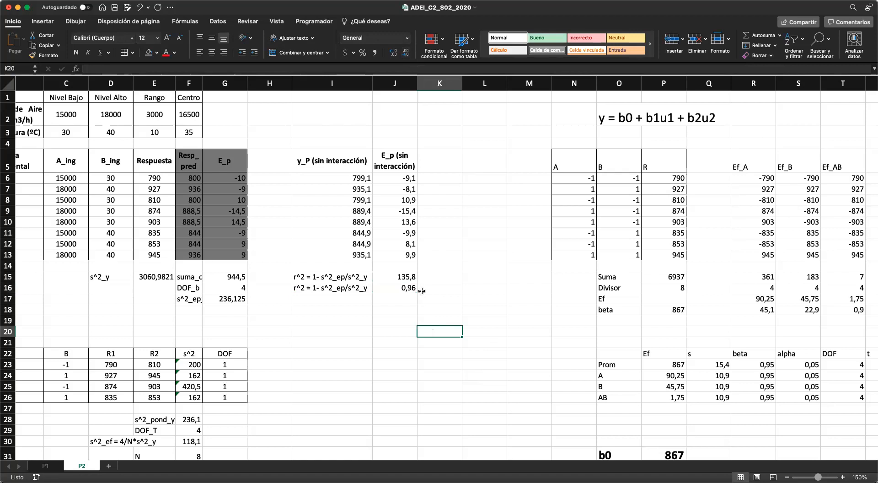
- Examine the r^2 formula in J16, the error variance in J15 and the measured responses in E6:E13
click(400, 289)
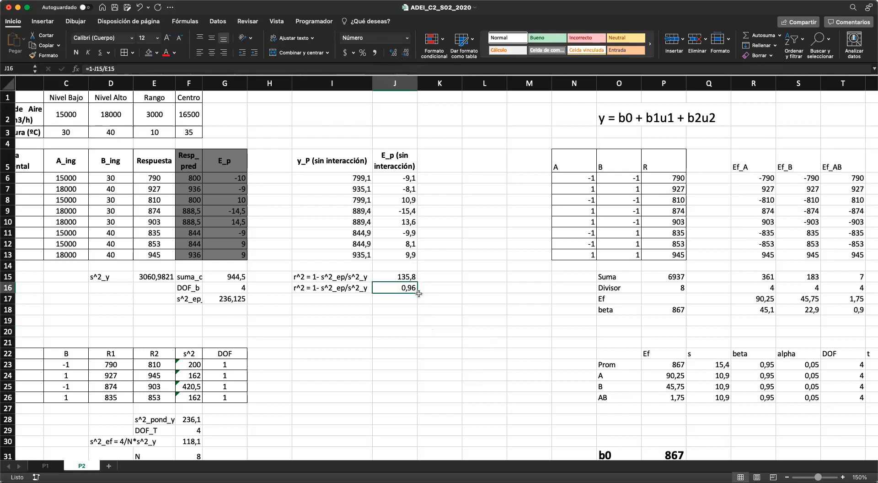
click(435, 286)
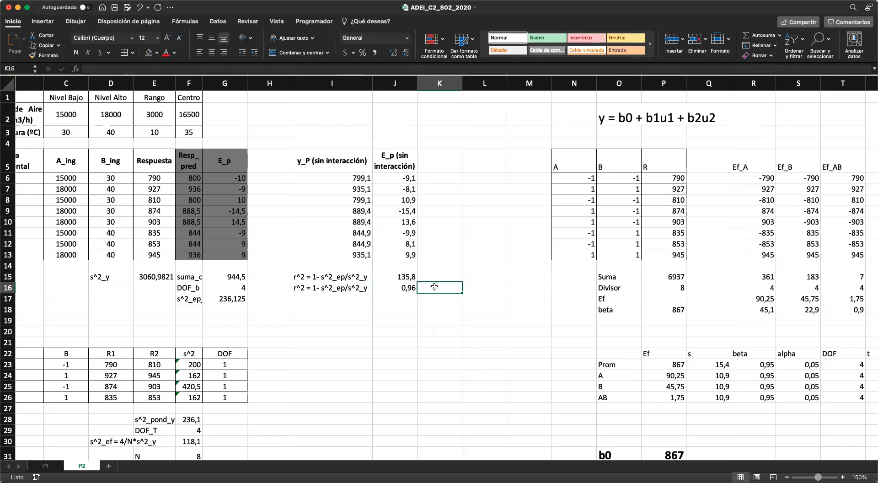
click(397, 279)
click(406, 288)
scroll(406, 288, down, 3)
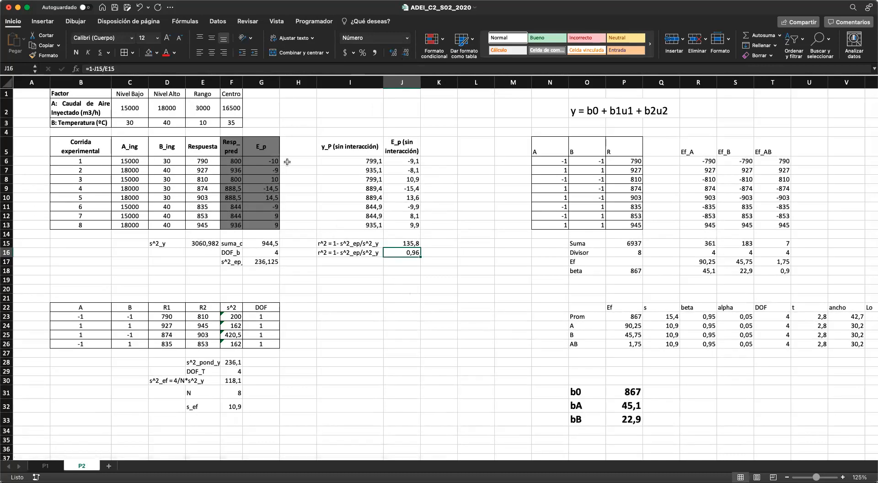
click(203, 155)
click(204, 162)
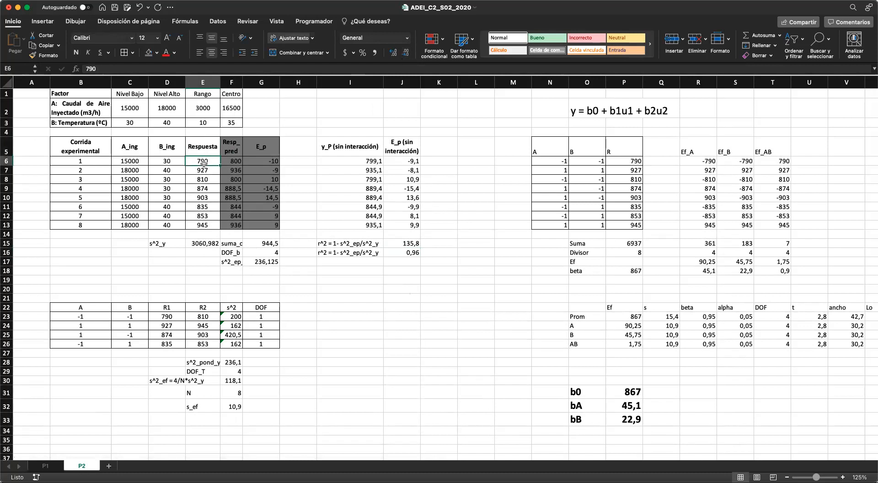
drag(204, 220, 204, 223)
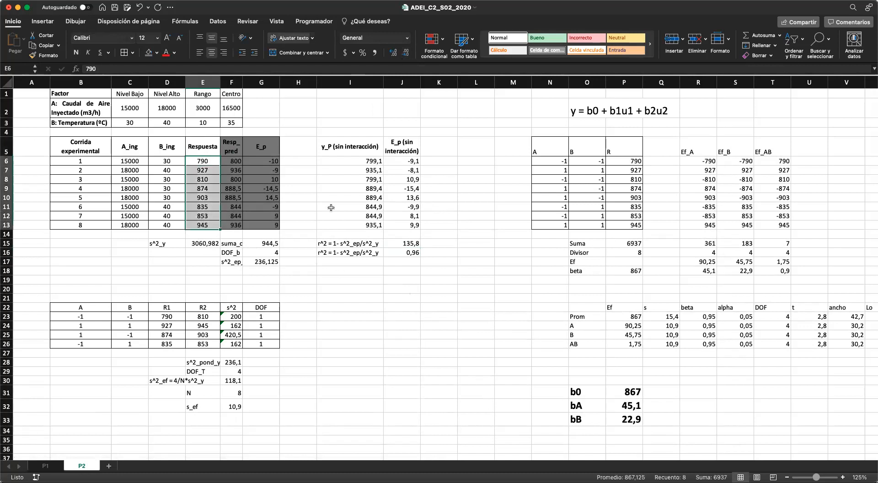
click(416, 261)
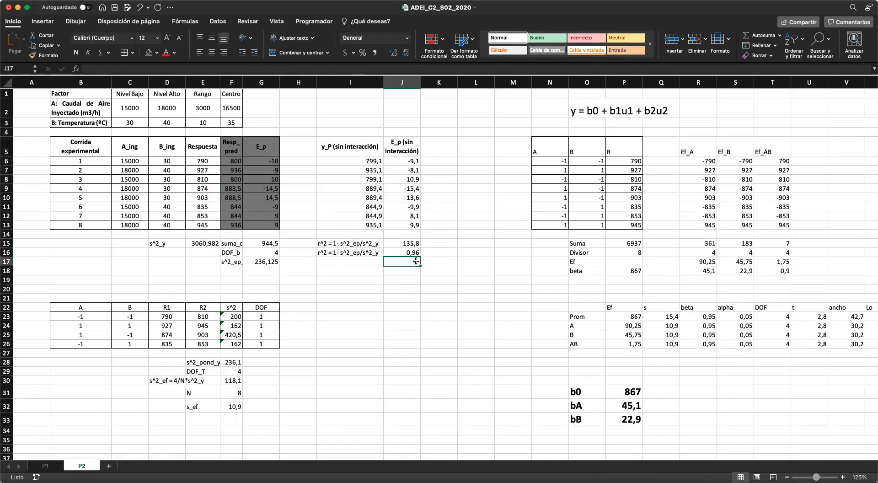
- Examine the measured responses in E6:E13, the predicted responses in I6:I13 and the prediction errors in J6:J13
click(358, 261)
click(361, 272)
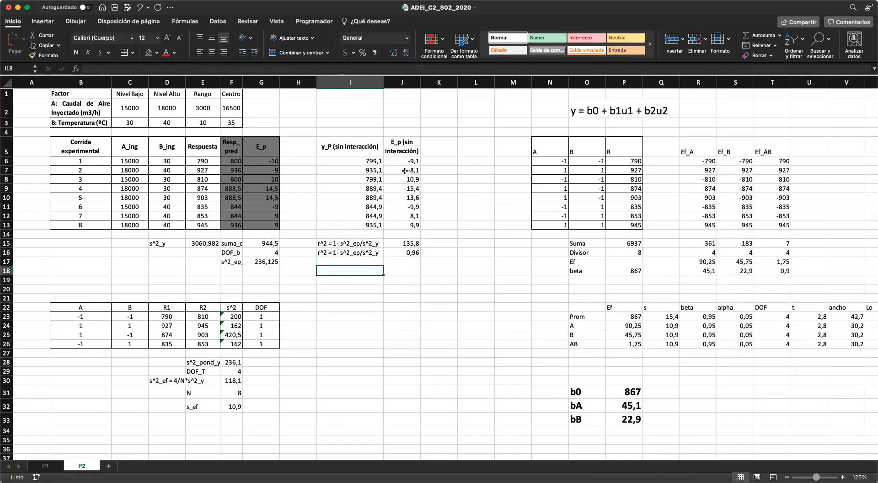
drag(206, 158, 199, 222)
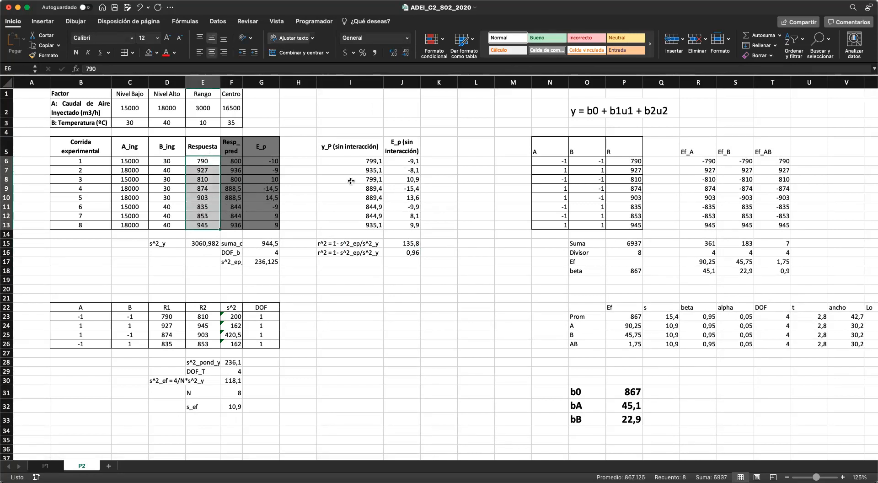
drag(366, 161, 359, 227)
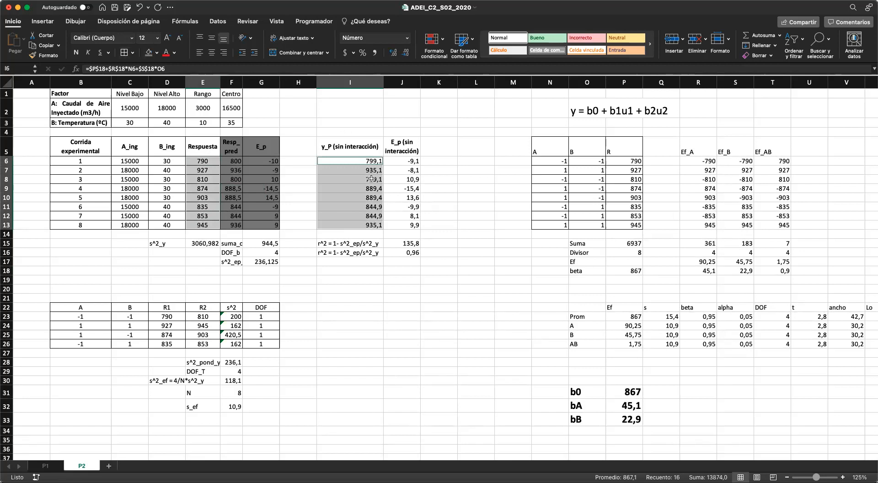
drag(412, 161, 410, 224)
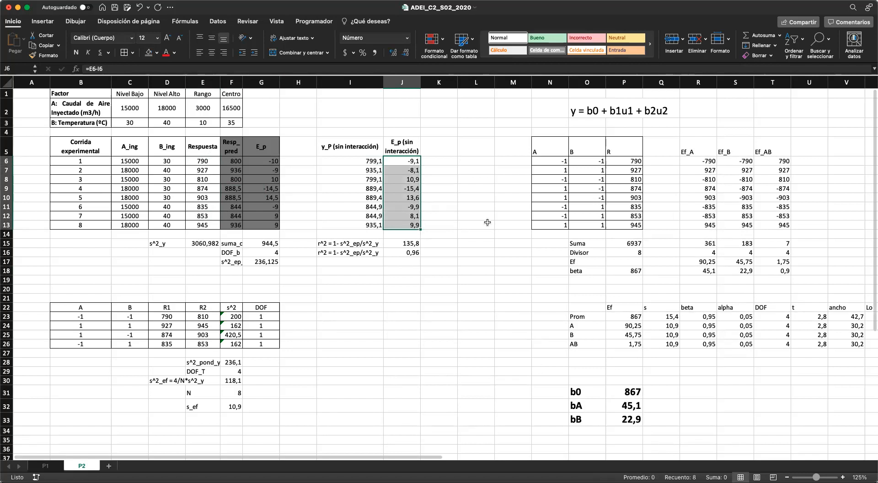
- Insert a scatter chart of the predicted responses I6:I13 against the measured responses E6:E13 and place it below the r^2 rows
drag(375, 161, 373, 221)
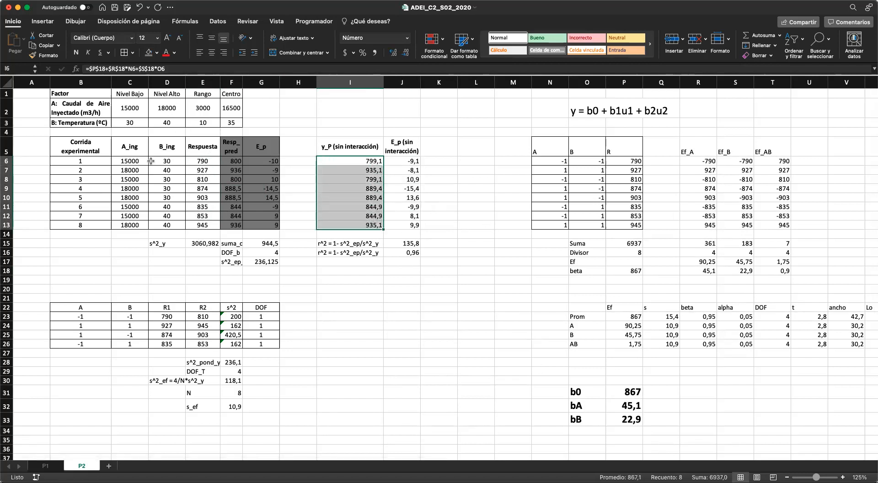
drag(197, 161, 197, 226)
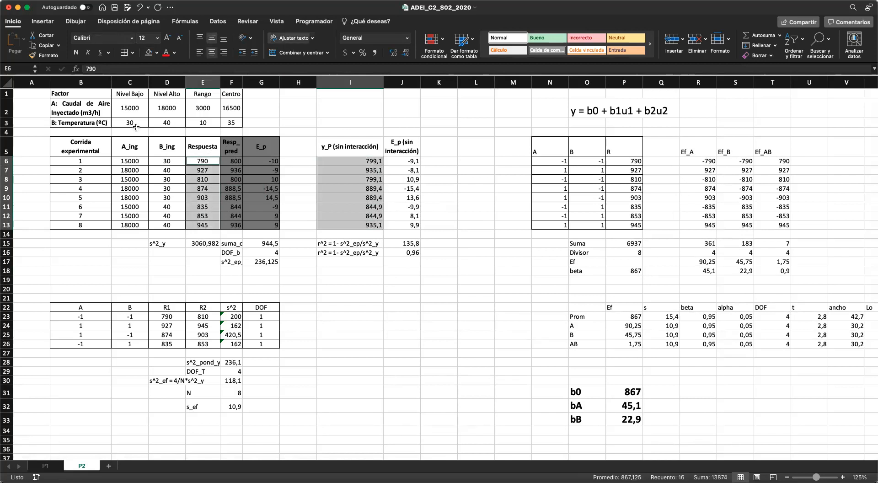
click(42, 21)
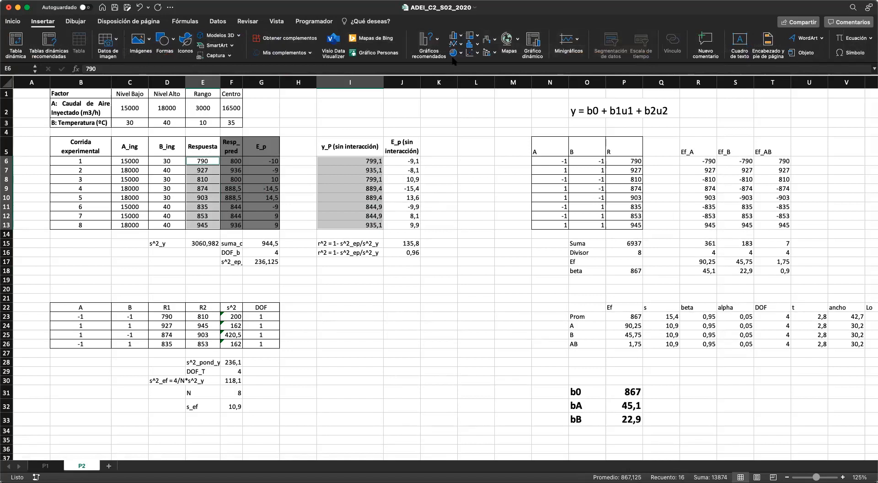
click(471, 55)
click(495, 105)
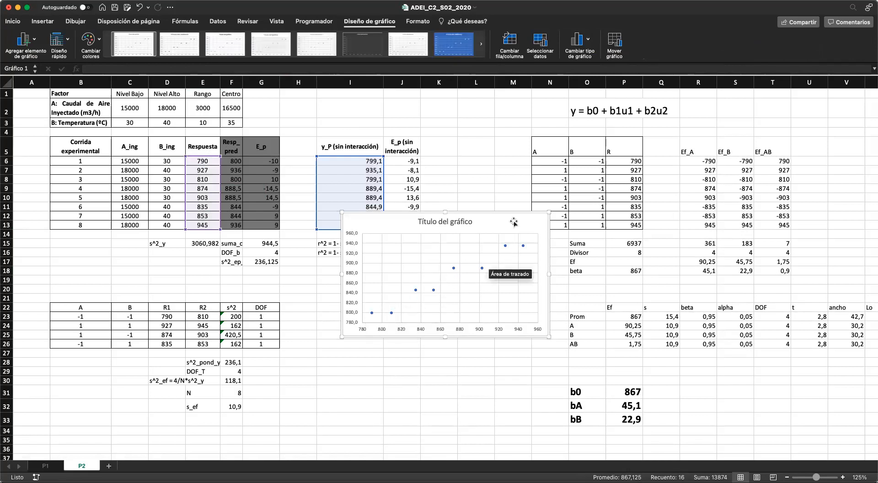
drag(513, 215, 491, 273)
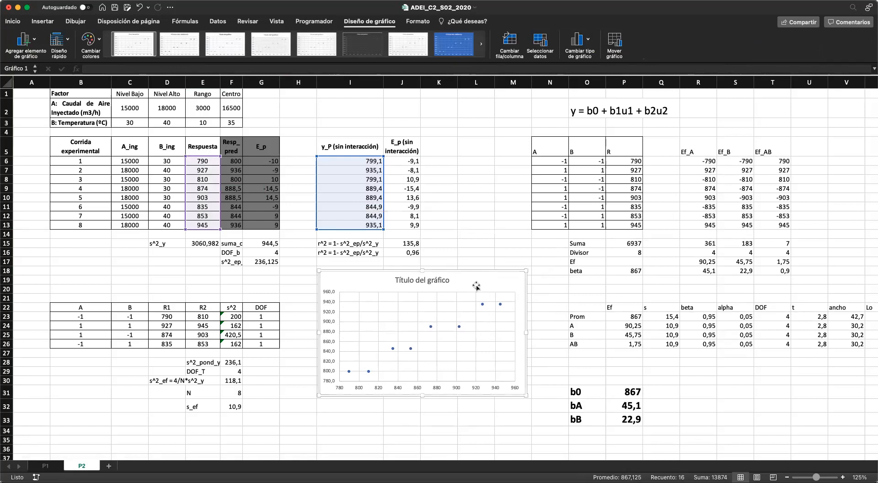
- Add a duplicate of the chart's data series and change its Y values to the measured responses E6:E13
click(431, 327)
click(458, 328)
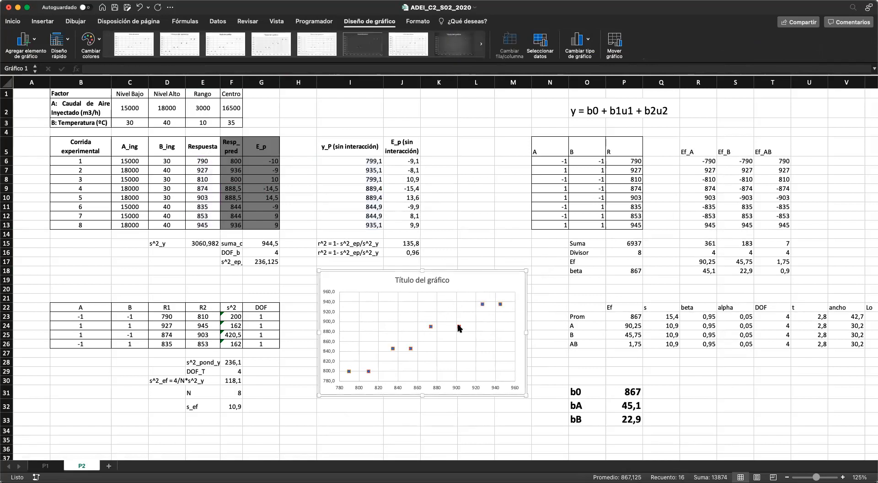
click(459, 327)
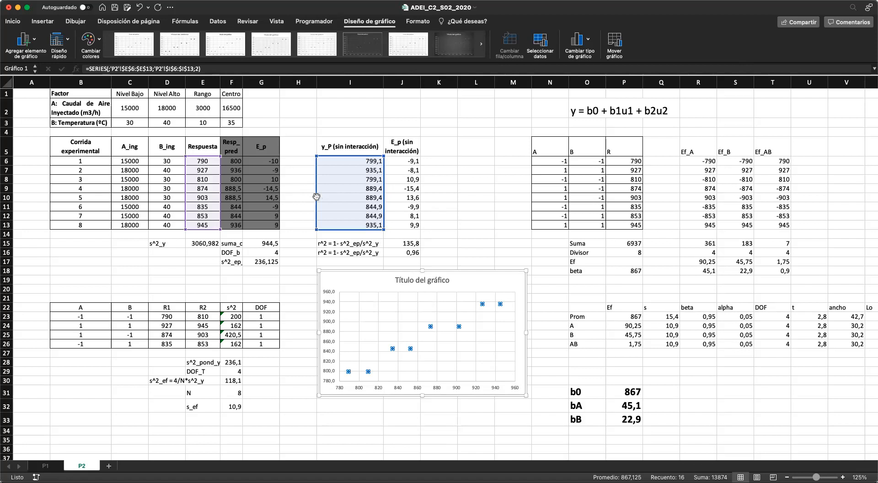
drag(316, 196, 210, 199)
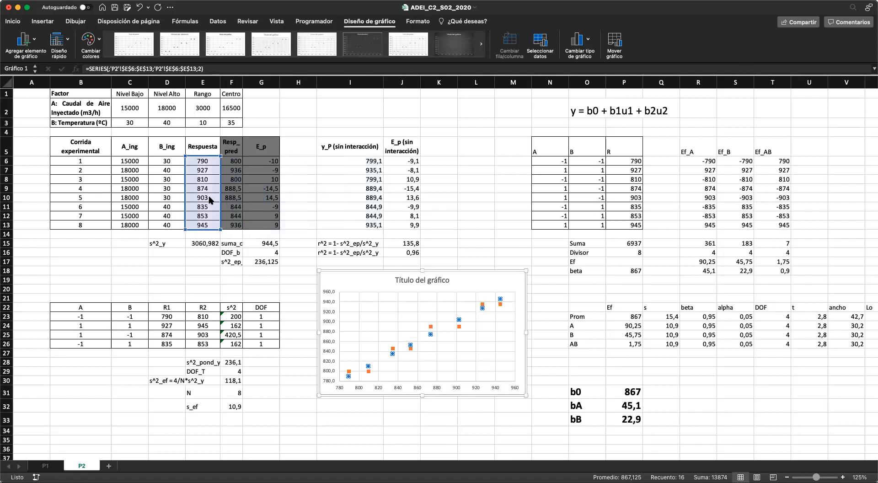
- Format the measured-versus-measured series with a solid connecting line as the chart's reference line
right_click(483, 309)
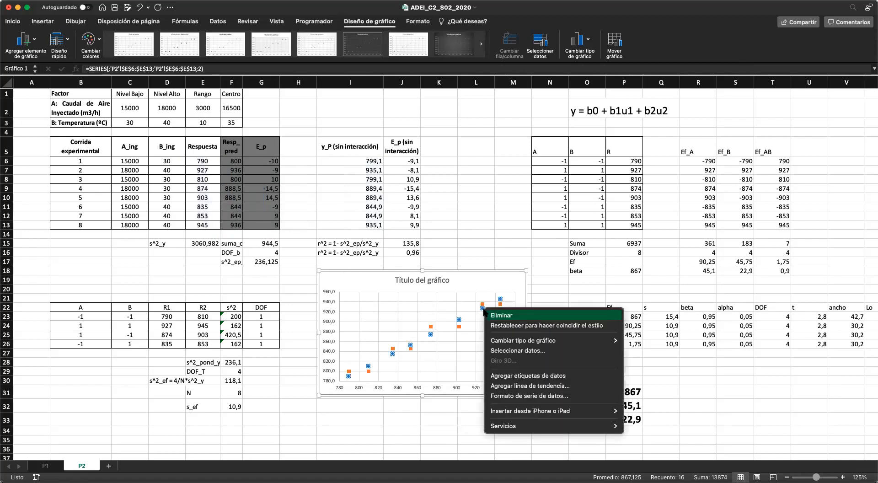
click(513, 396)
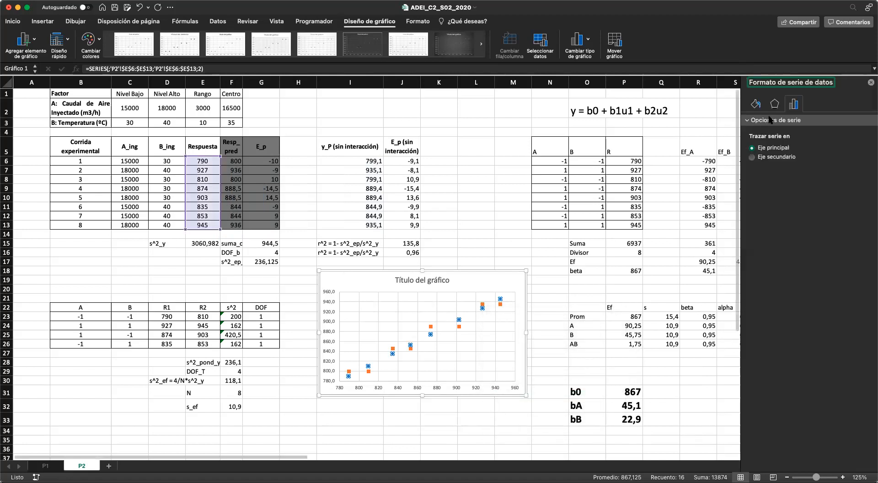
click(774, 103)
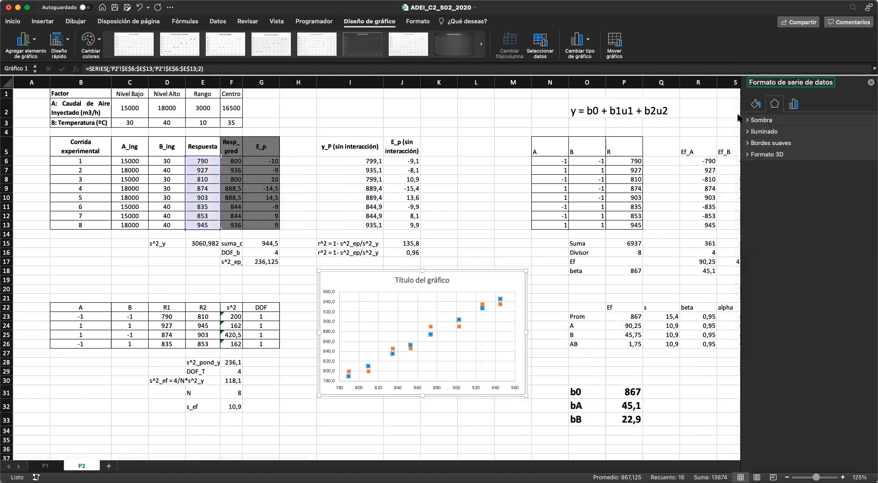
click(755, 105)
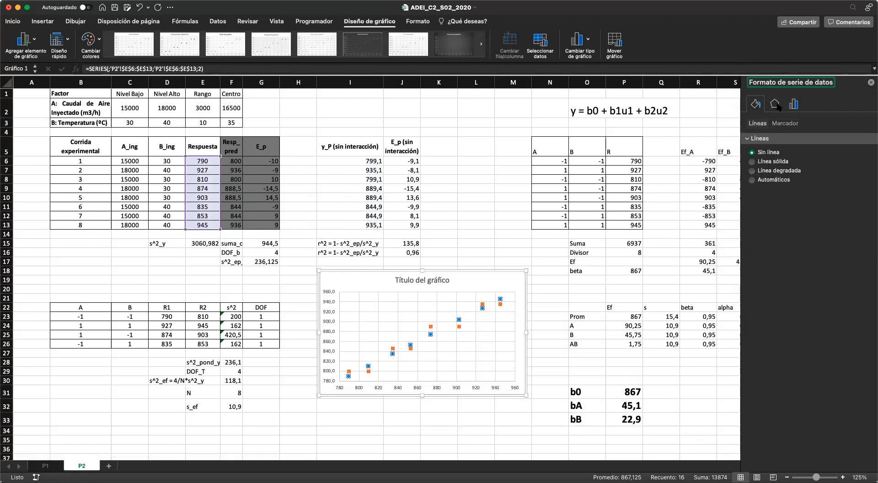
click(771, 162)
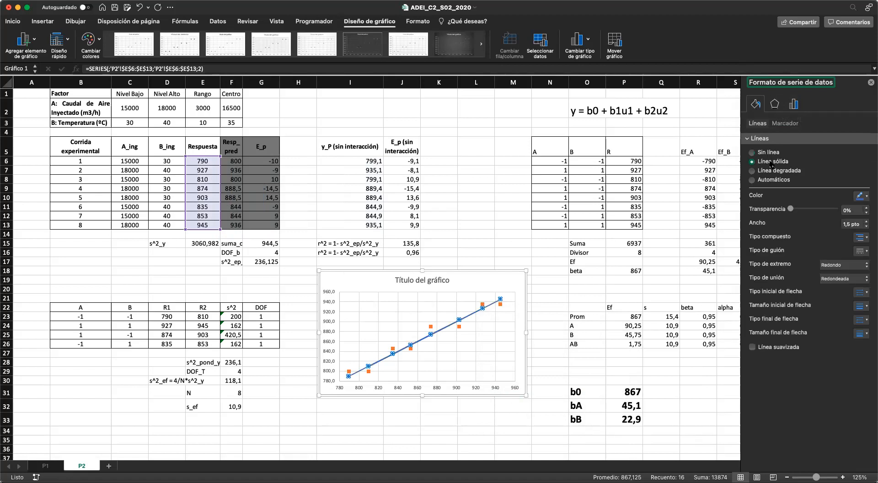
click(870, 83)
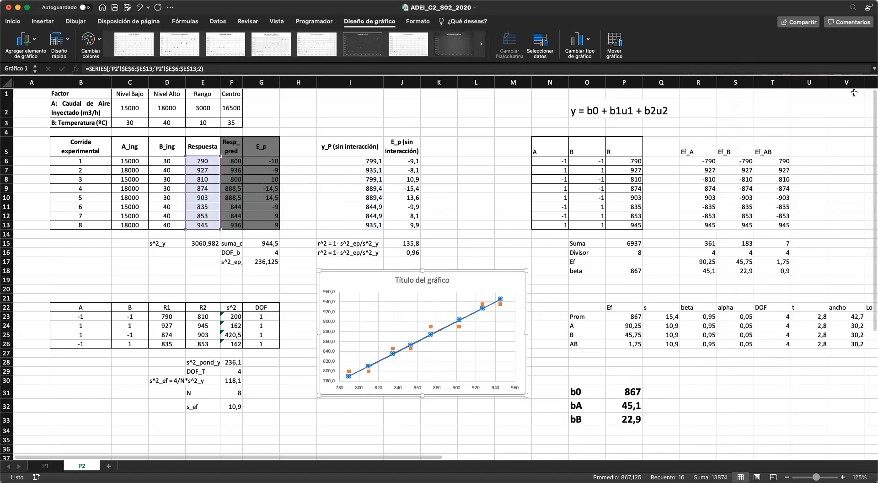
click(503, 278)
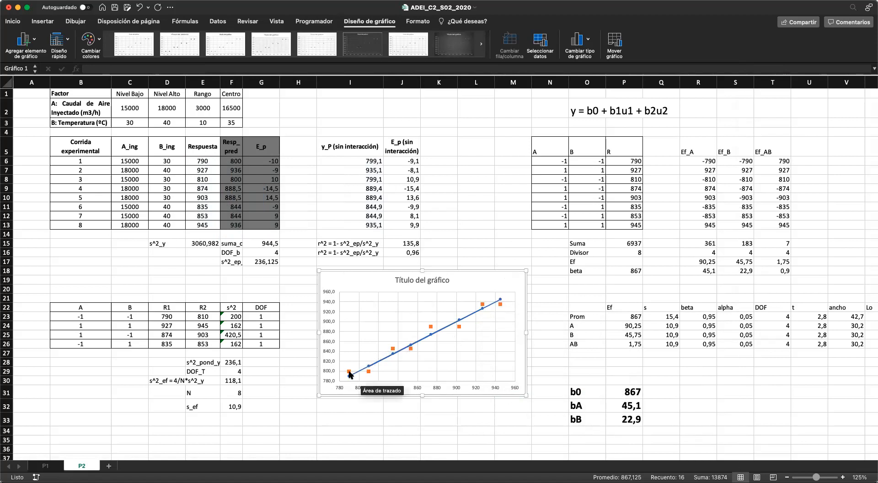
- Examine at close range how the predicted points lie around the reference line in the scatter chart
scroll(351, 371, up, 5)
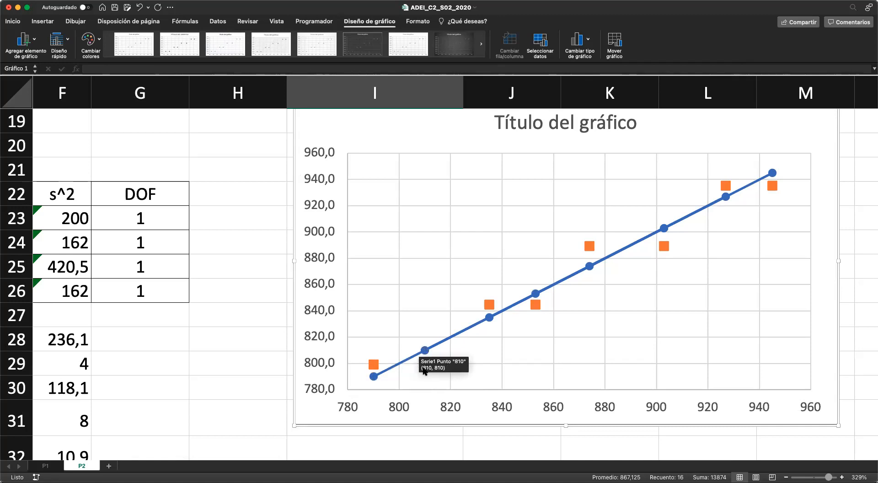
scroll(425, 350, down, 5)
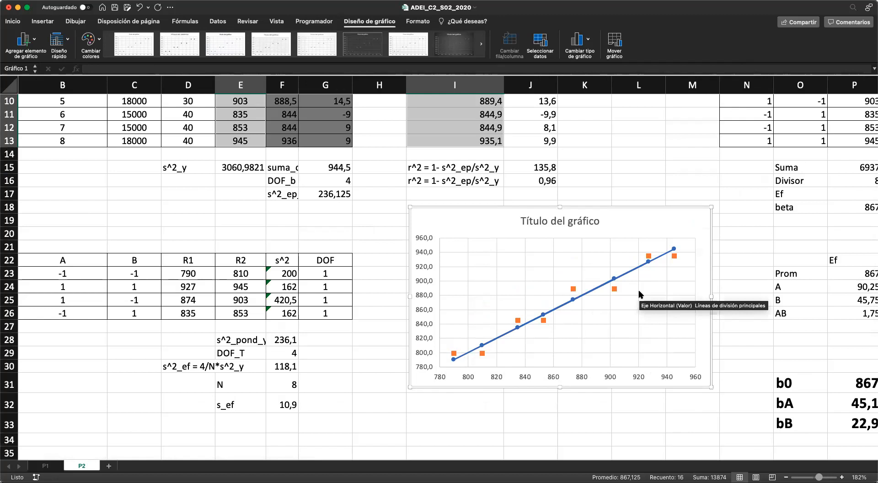
scroll(640, 287, down, 2)
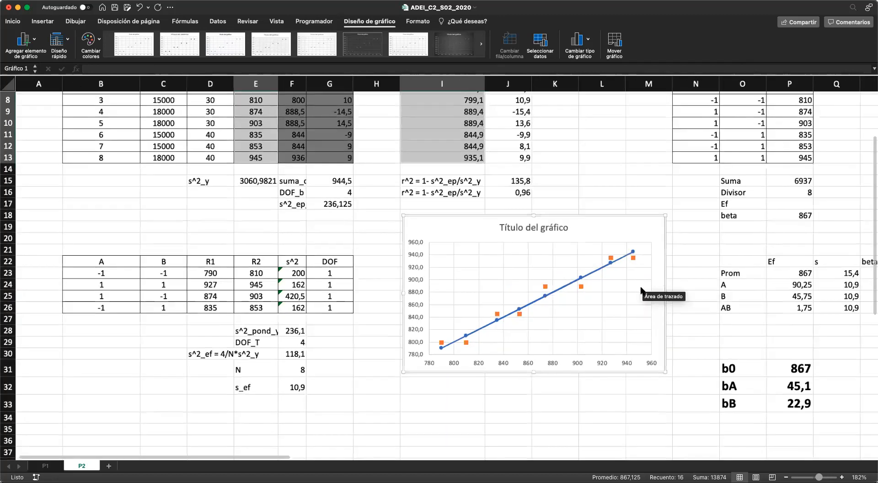
scroll(641, 291, down, 2)
scroll(573, 308, down, 5)
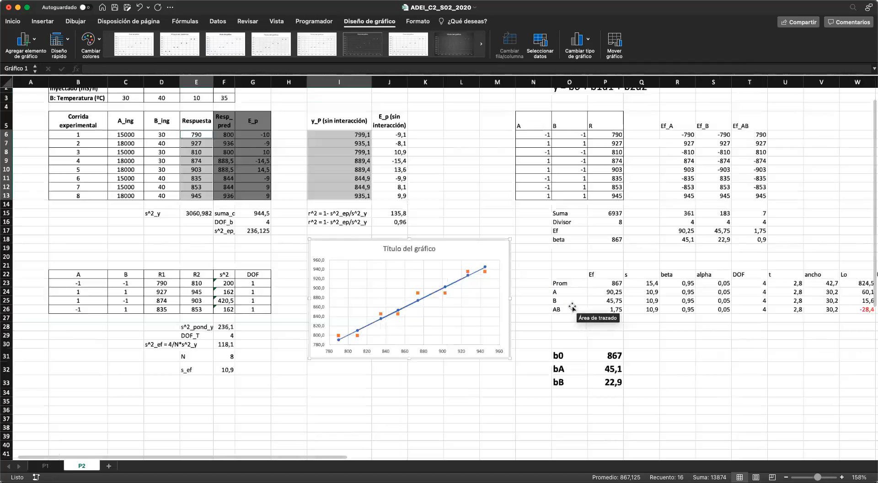
scroll(405, 345, up, 1)
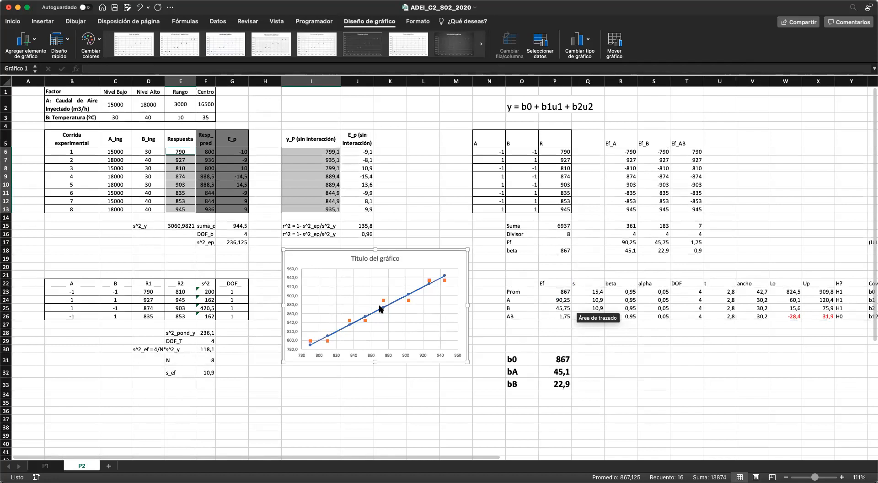
click(371, 387)
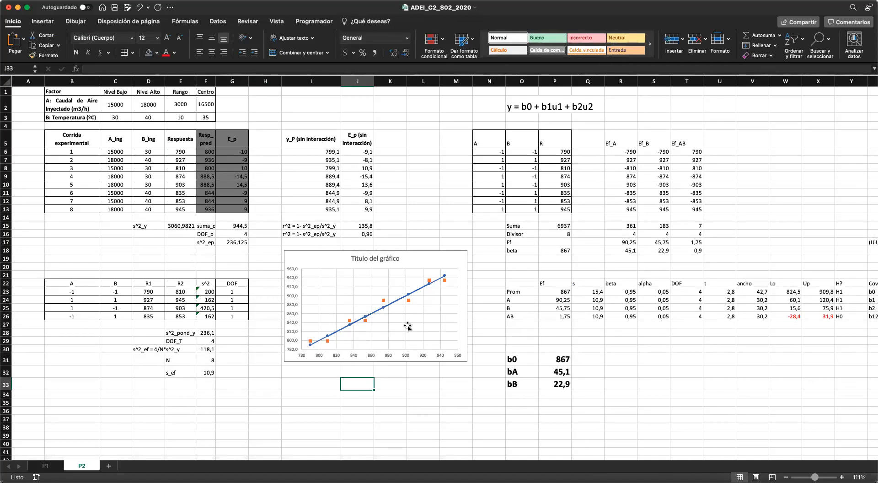
click(377, 410)
scroll(377, 410, down, 3)
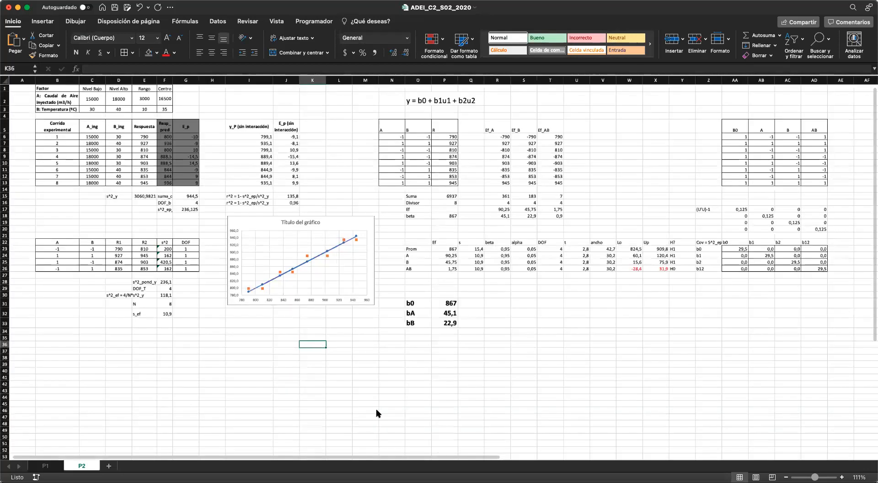
scroll(376, 410, down, 3)
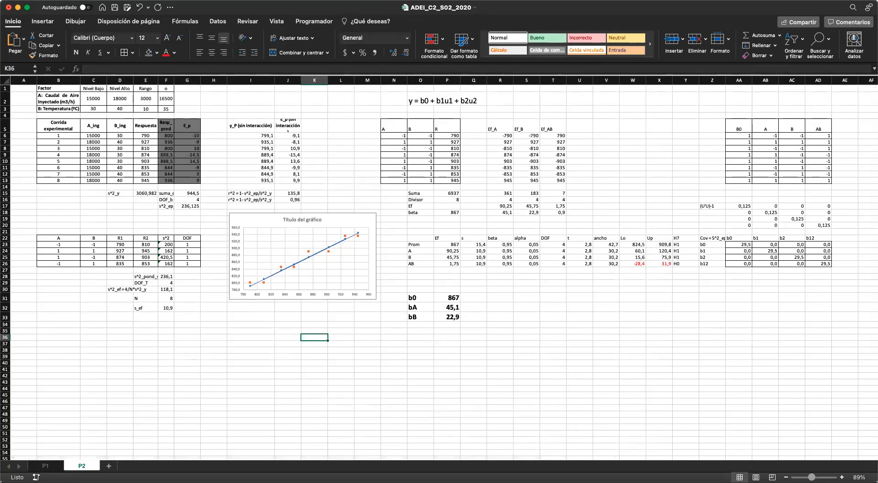
- Examine the r^2 formula in J16, the factor A and B effects in rows 24 and 25, and the prediction formula in I7
click(288, 199)
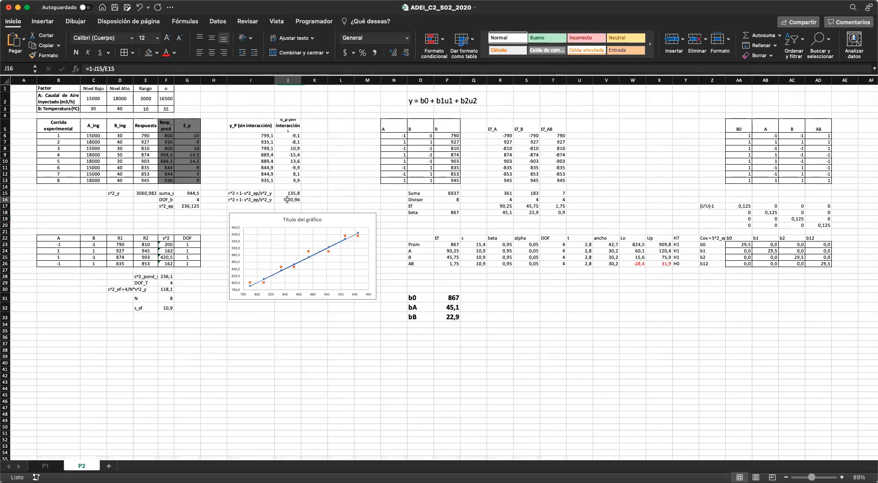
click(356, 337)
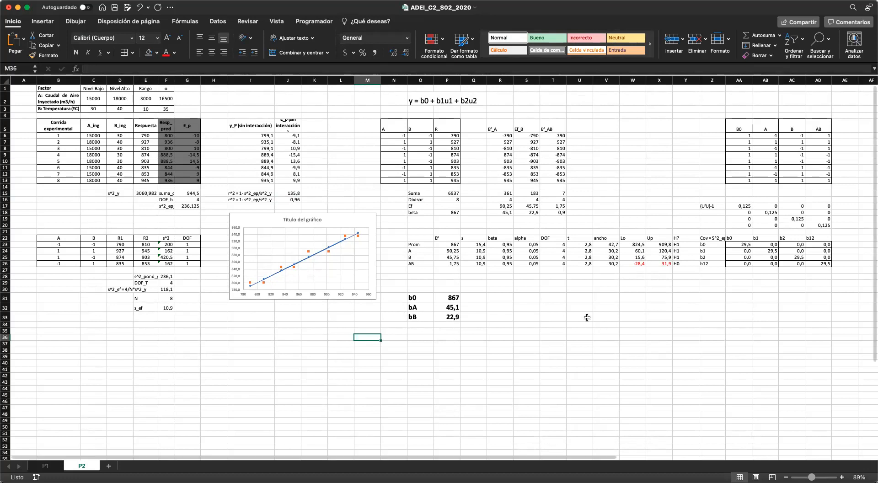
click(560, 319)
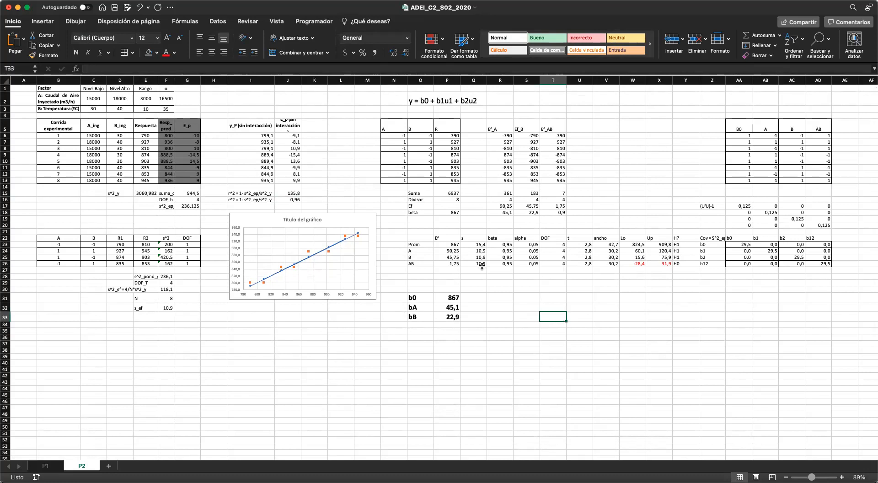
click(428, 251)
click(428, 256)
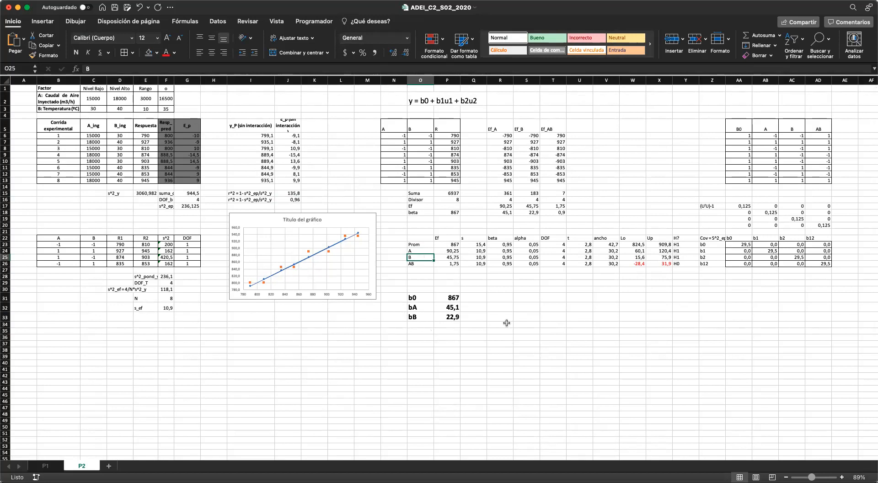
scroll(507, 322, up, 5)
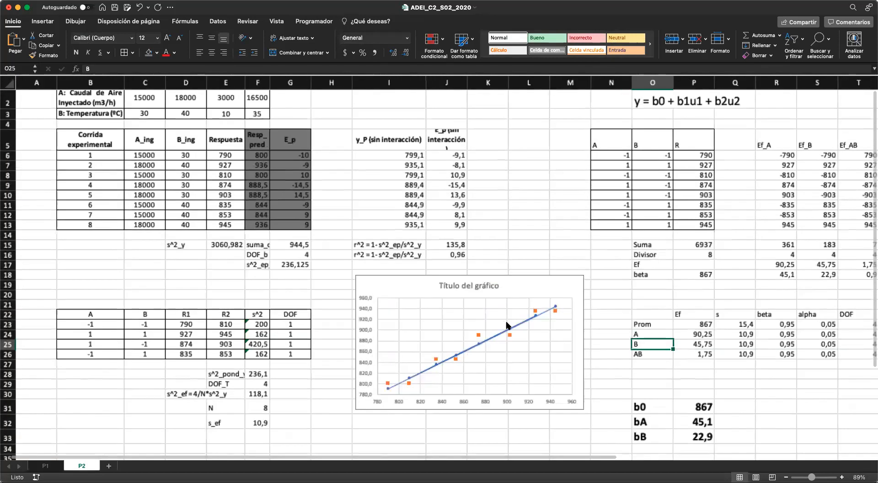
click(415, 167)
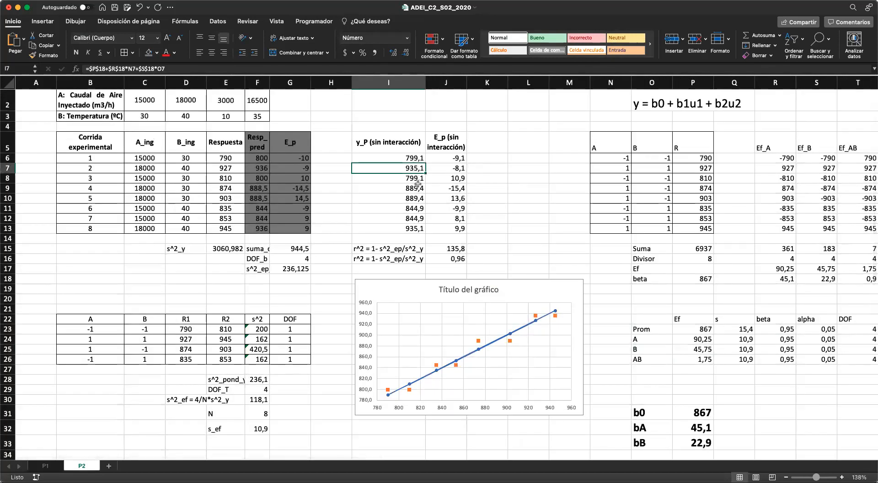
scroll(529, 270, down, 2)
scroll(529, 270, right, 5)
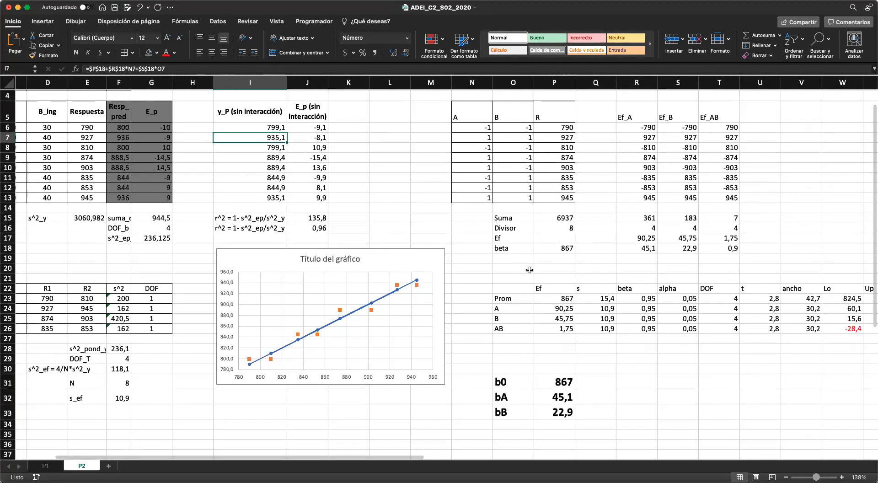
scroll(529, 269, down, 1)
scroll(529, 270, right, 1)
scroll(774, 306, down, 1)
scroll(773, 305, right, 1)
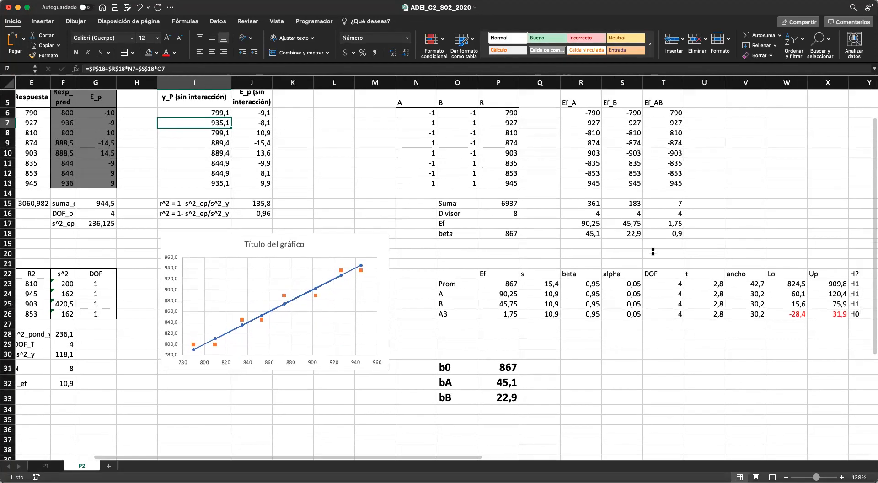
- Make the factor A and B effects in cells R17:S17 bold
click(589, 223)
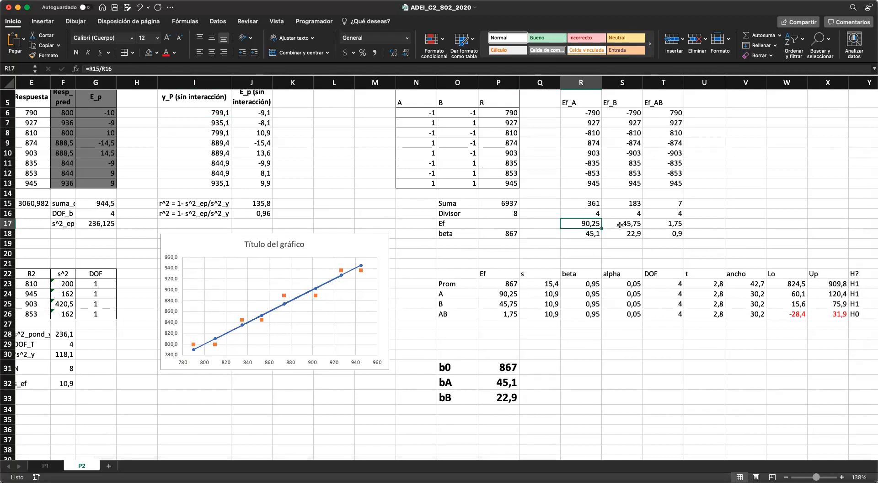
click(618, 224)
shift+click(591, 224)
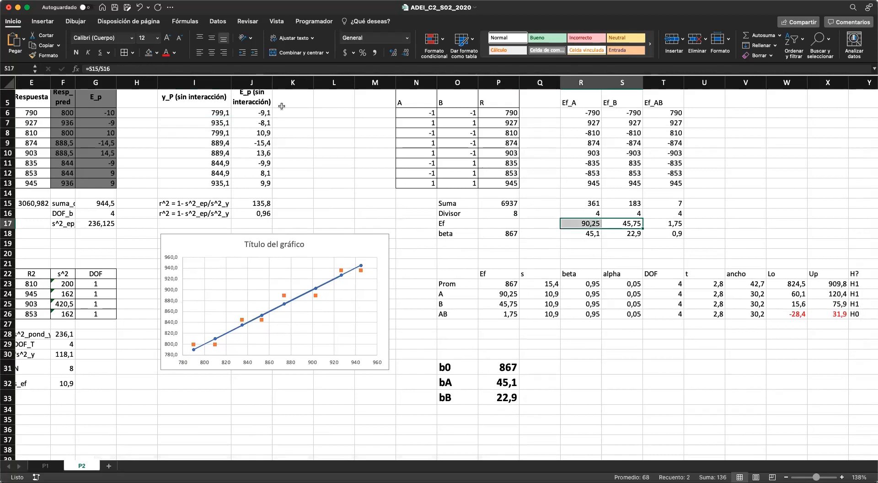
click(76, 52)
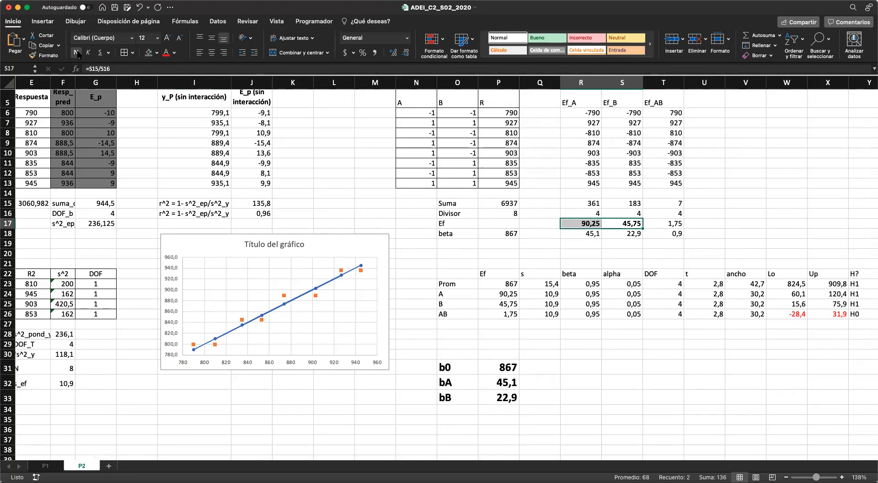
click(579, 224)
click(622, 223)
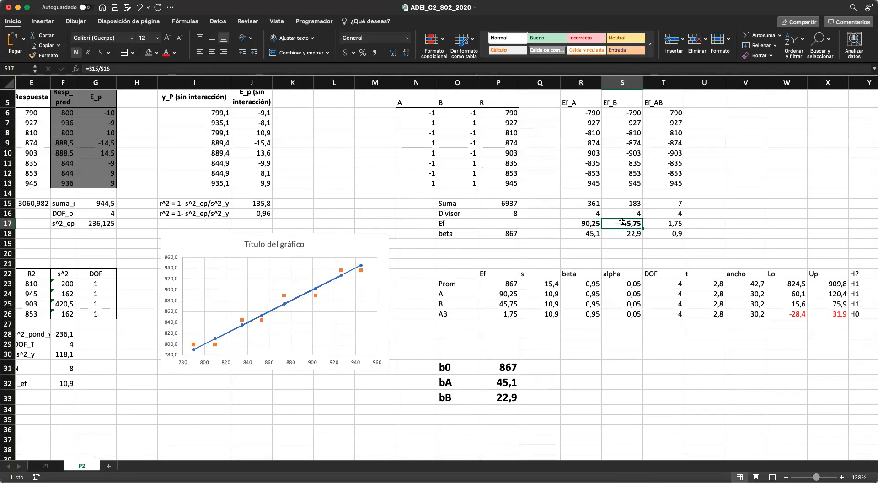
- Examine the no-interaction prediction formula in I7 and the corresponding B input level in D7
scroll(622, 222, left, 5)
scroll(457, 256, up, 1)
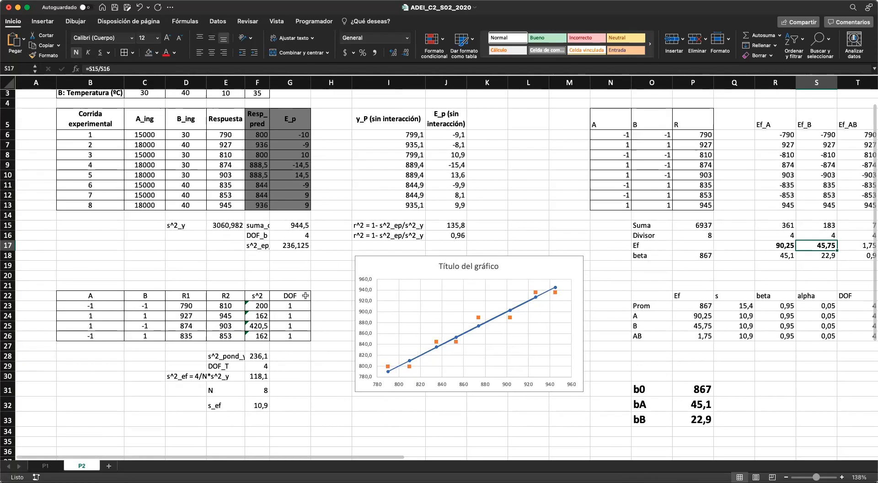
click(401, 132)
click(401, 146)
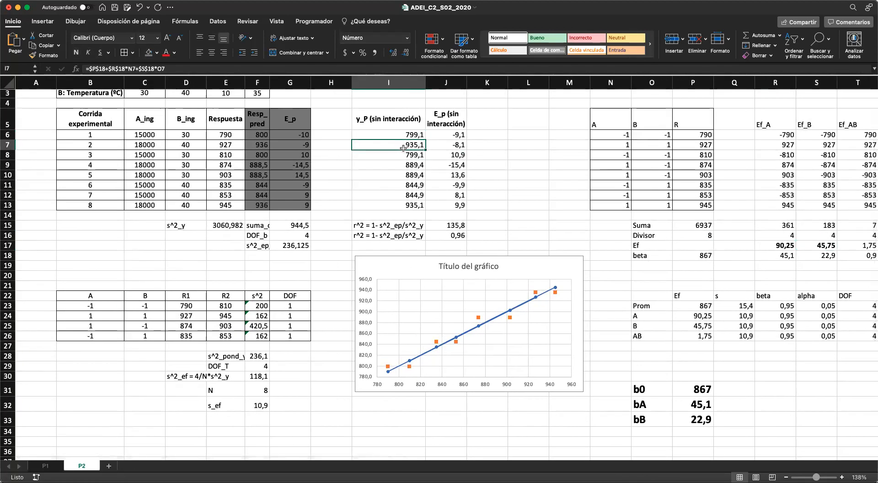
click(155, 146)
click(178, 145)
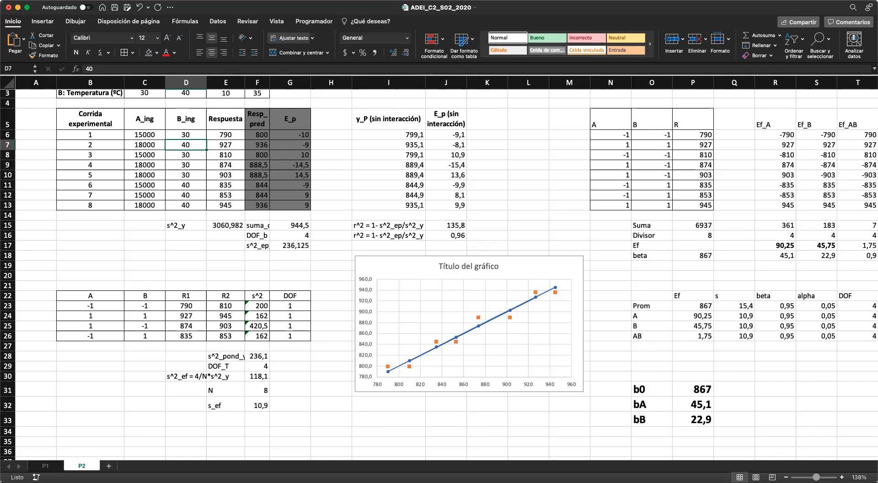
click(630, 296)
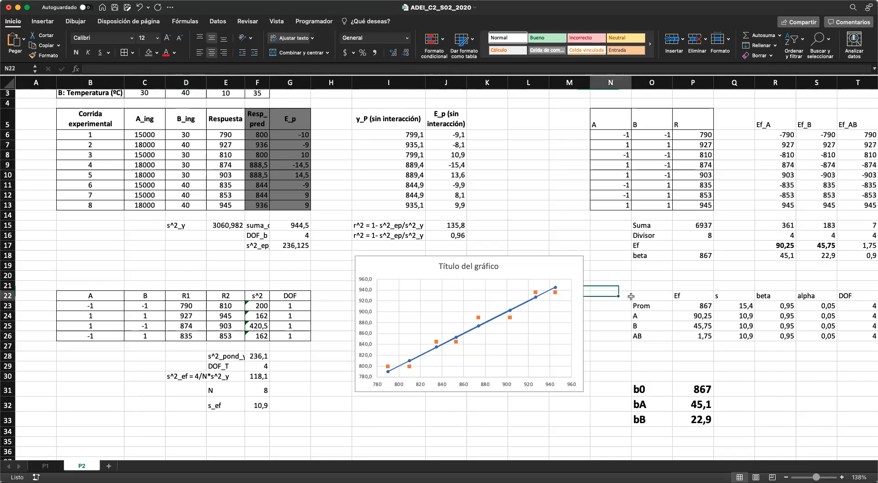
- Save the workbook
scroll(631, 297, down, 3)
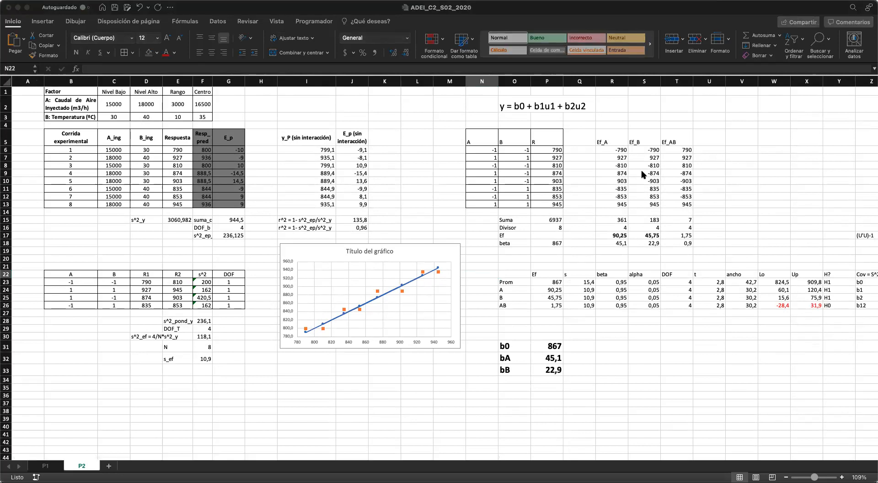
click(116, 8)
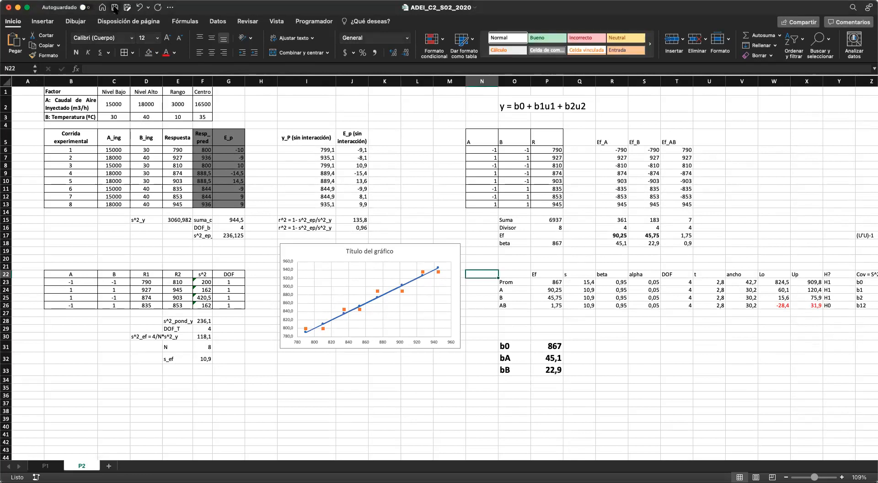
click(115, 8)
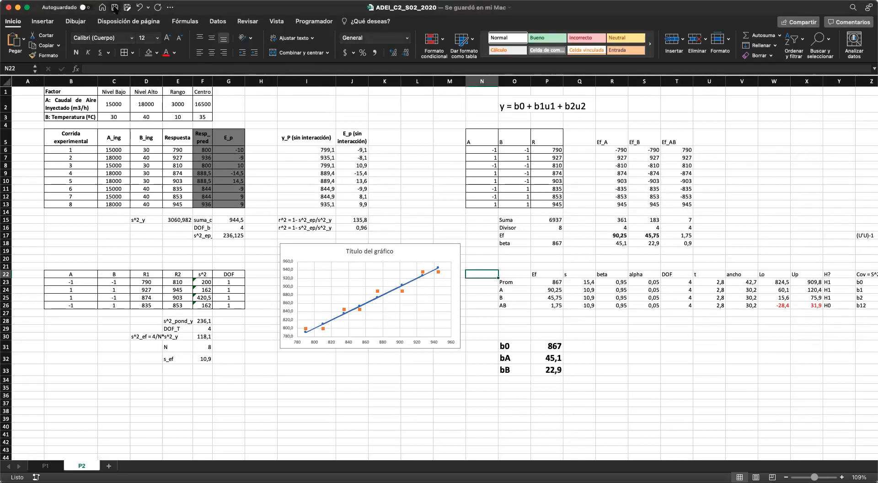
- Examine the prediction error formula in G6 and the reduced model's r^2 formula in J16
click(265, 128)
click(230, 149)
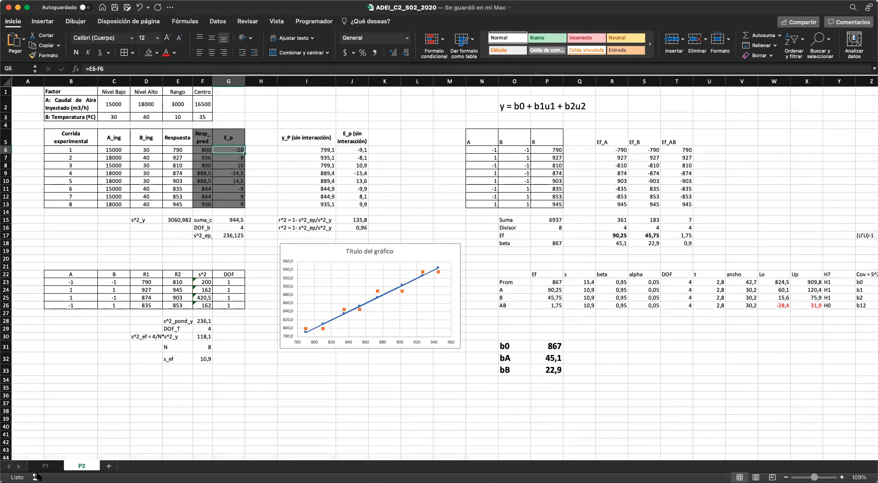
click(206, 360)
click(360, 227)
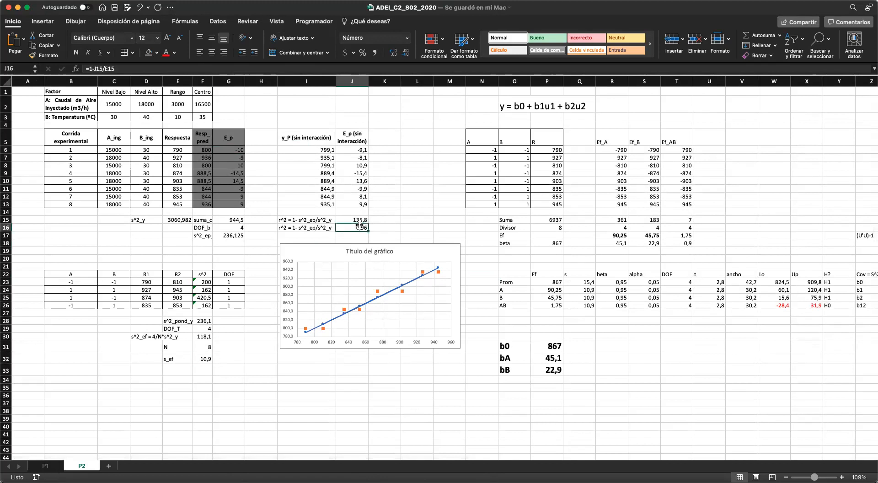